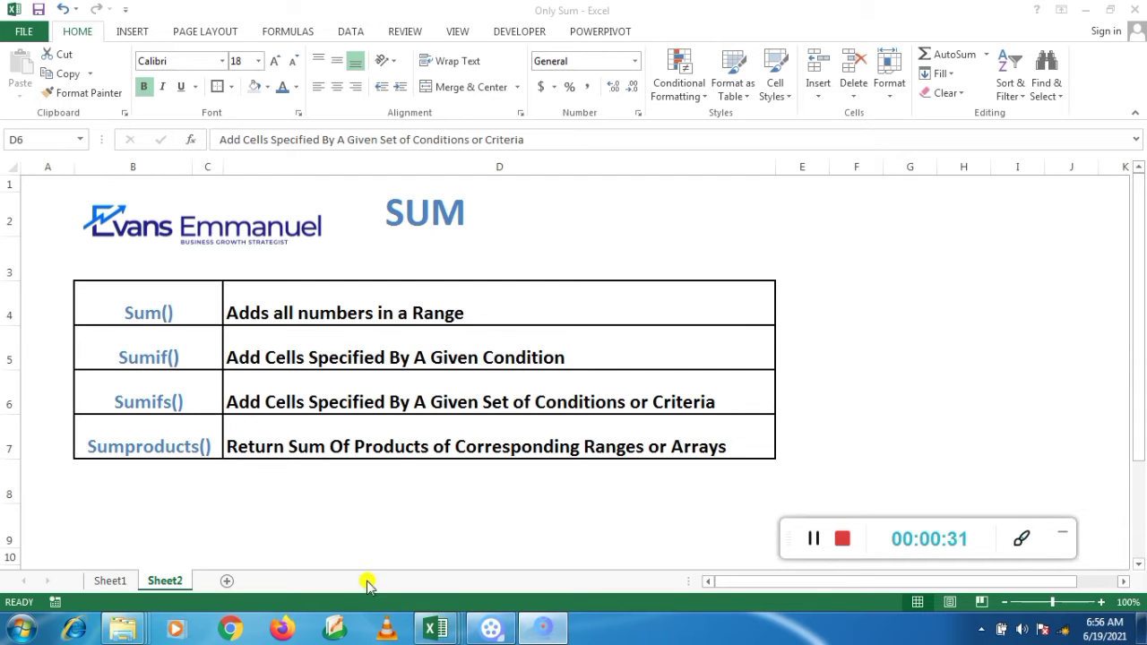
Review the store purchase table on Sheet1 and the SUM function descriptions on Sheet2
click(349, 522)
click(112, 581)
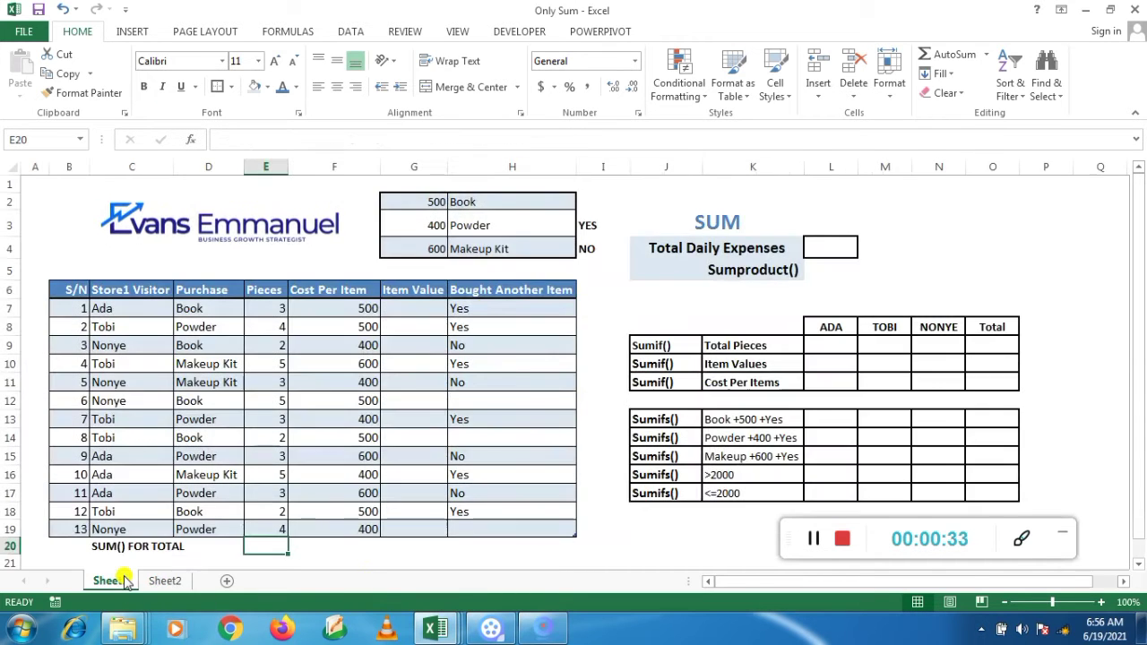
click(547, 324)
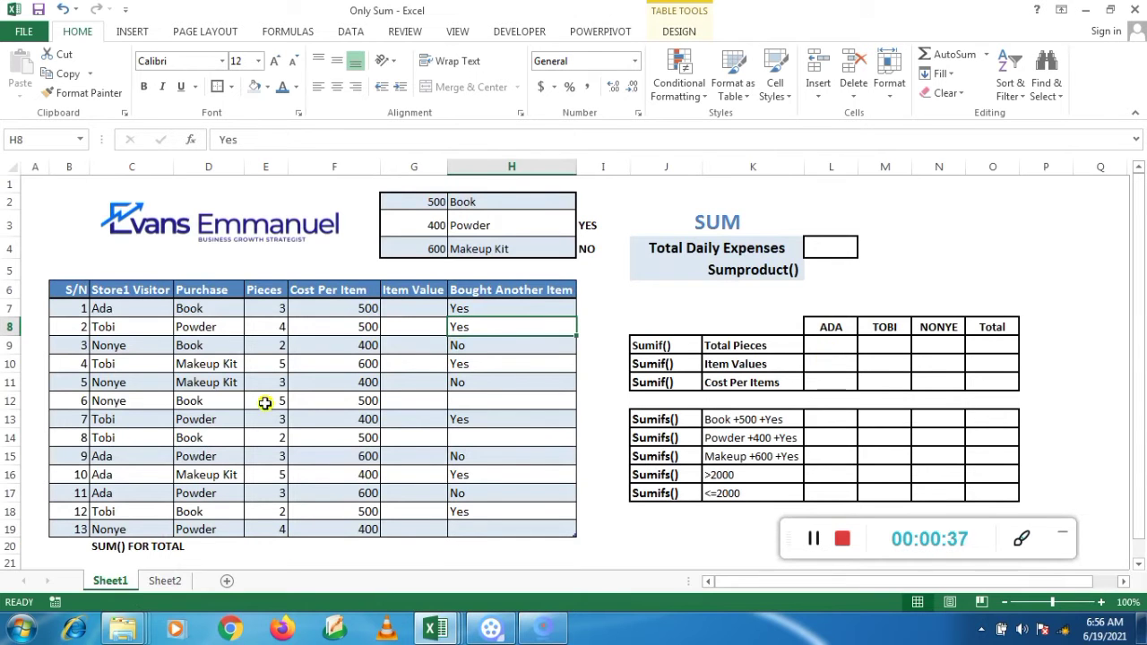
click(149, 548)
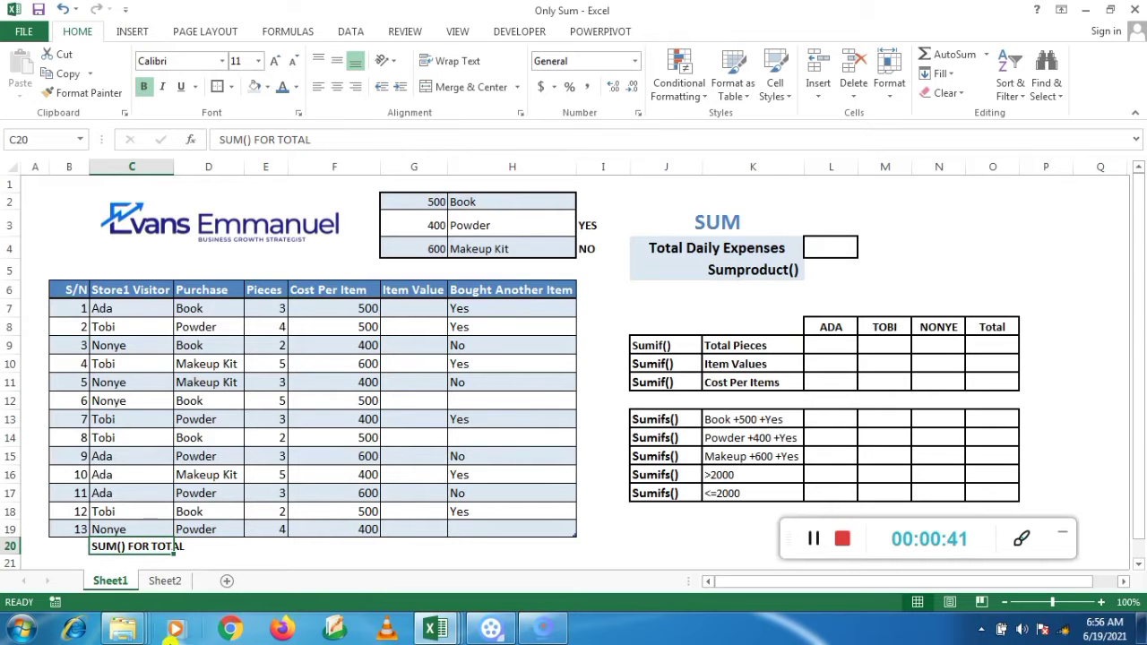
click(175, 582)
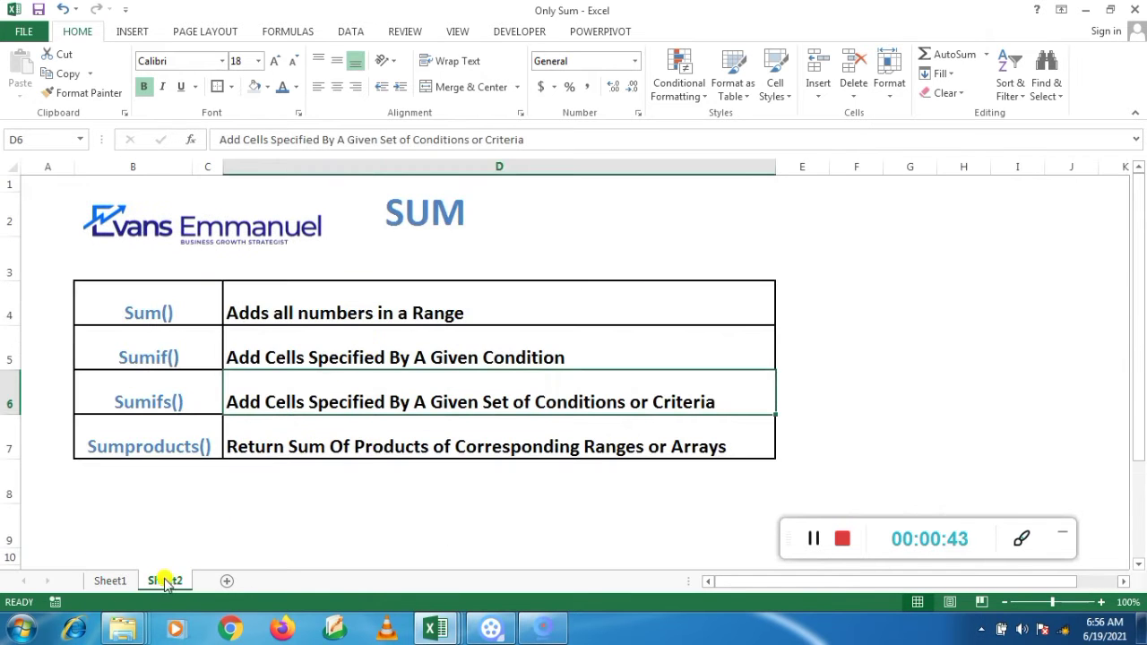
click(111, 582)
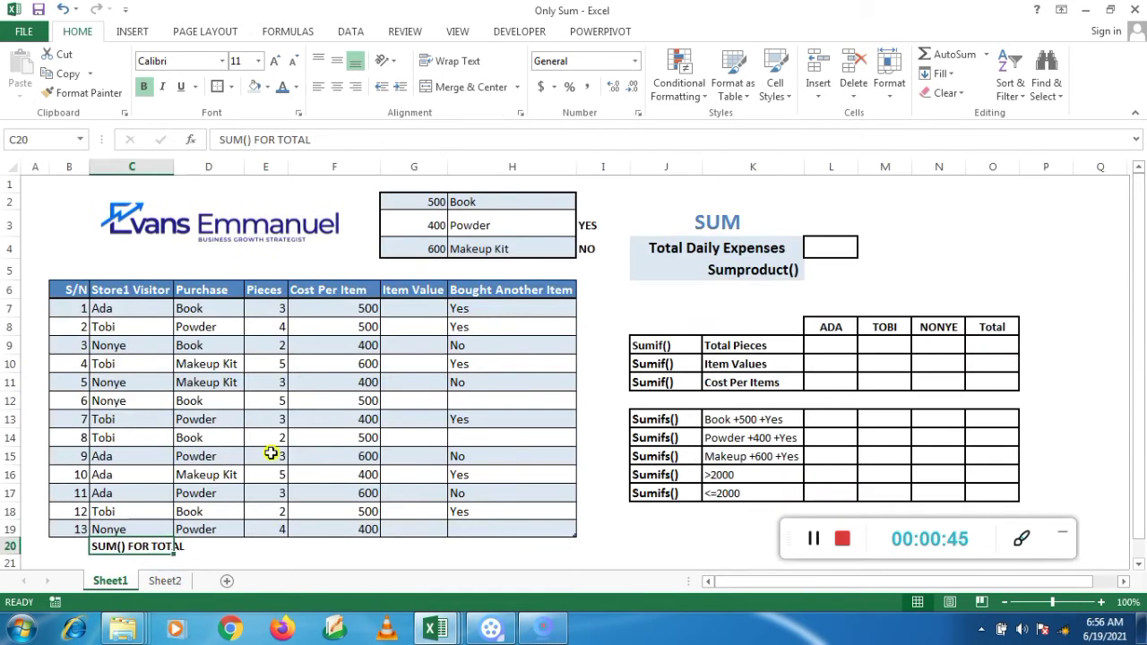
Total the Pieces column in cell E20 with the formula =SUM(Sum_Table[Pieces])
click(267, 543)
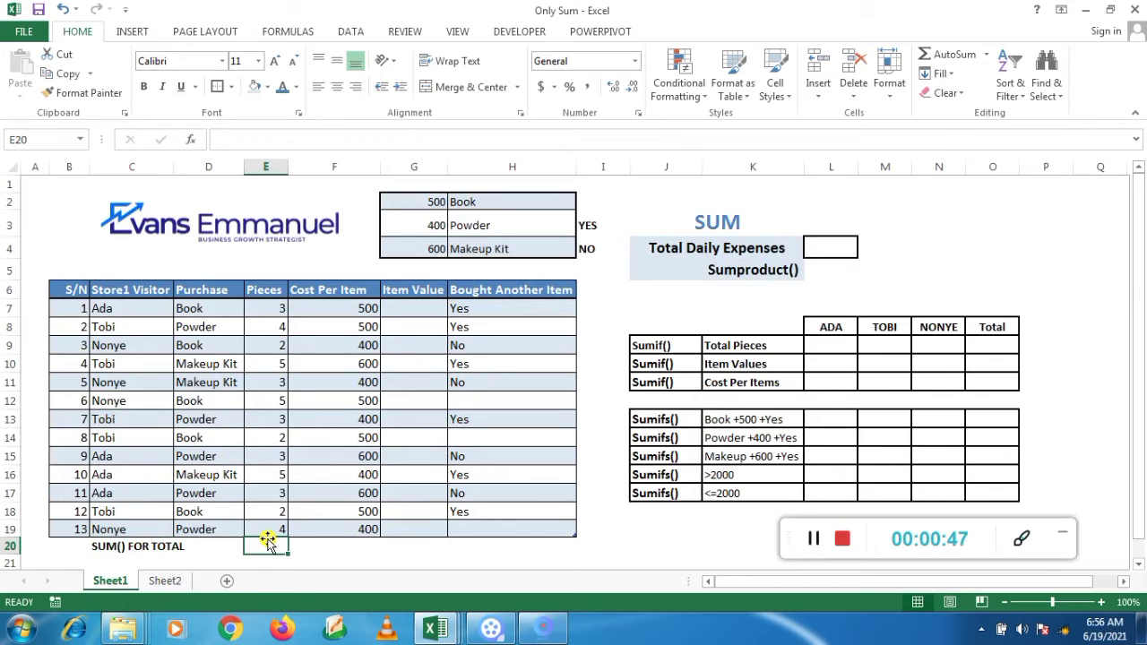
text(=SU)
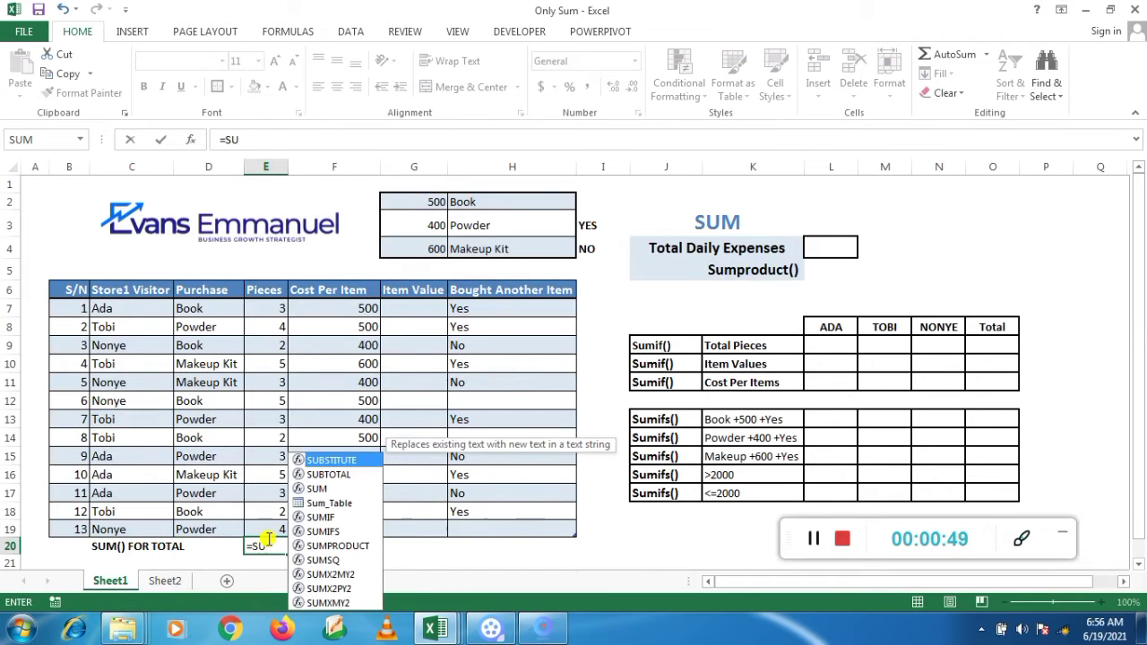
text(M()
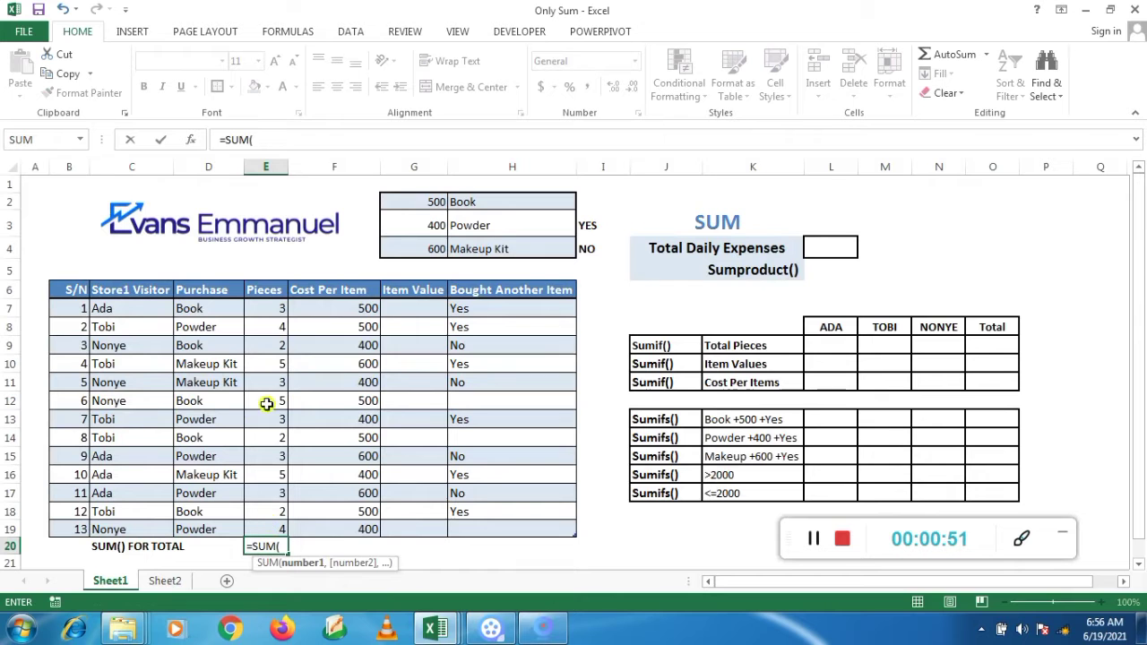
click(282, 305)
drag(281, 305, 272, 524)
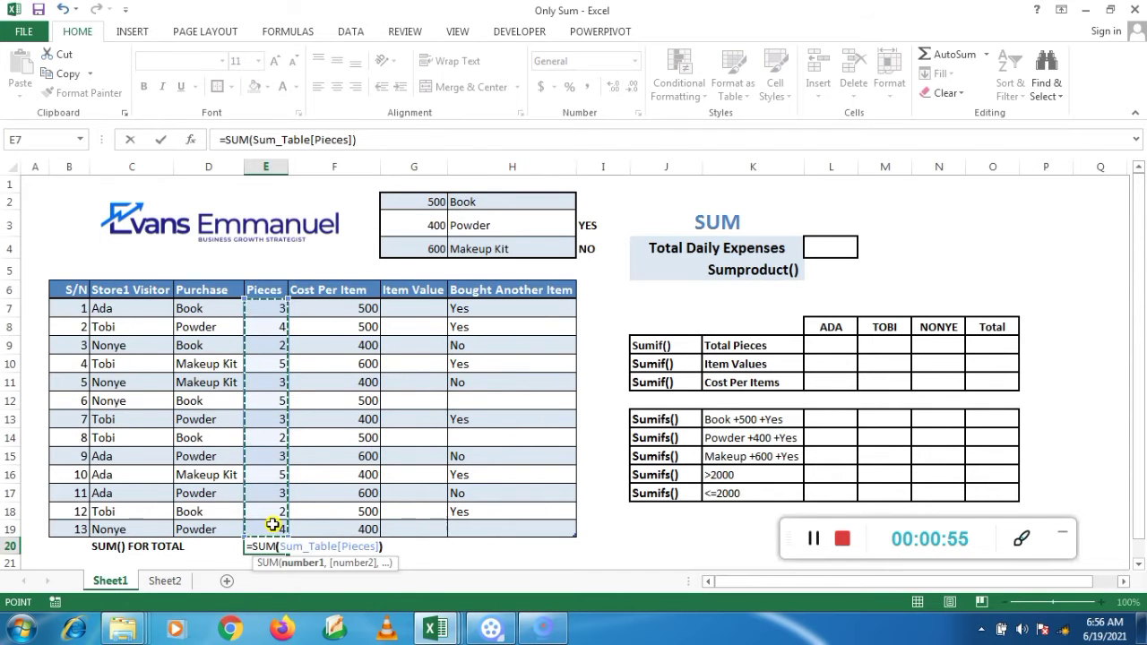
key(Return)
Total the Cost Per Item column in cell F20 with a SUM formula over the range F7:F19
click(352, 540)
click(350, 529)
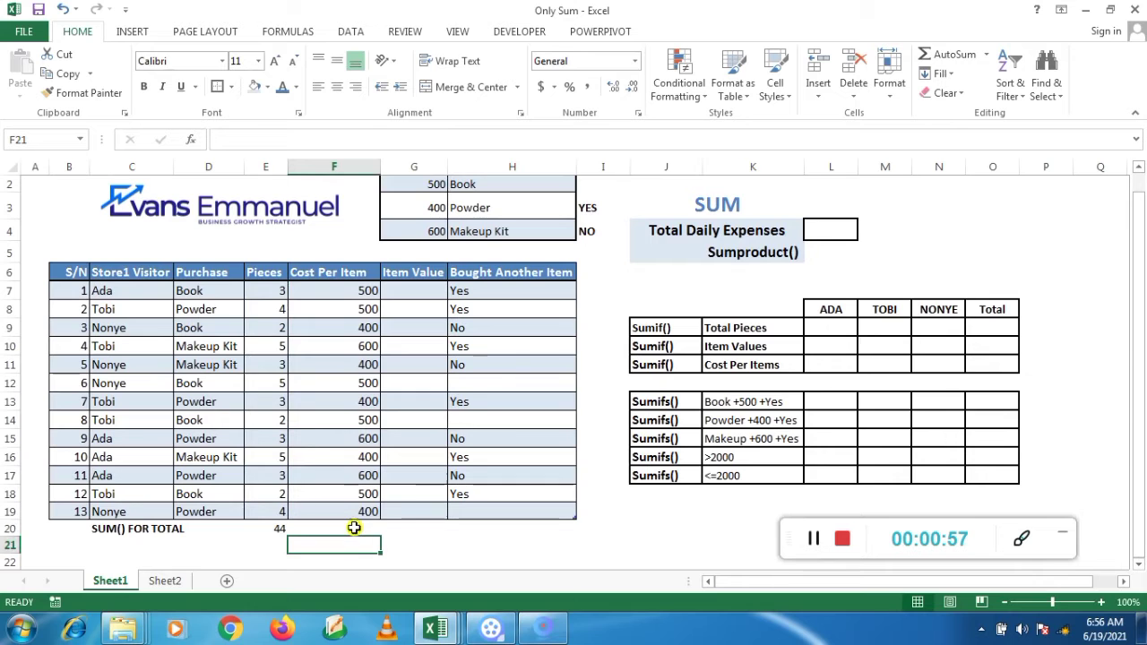
click(808, 545)
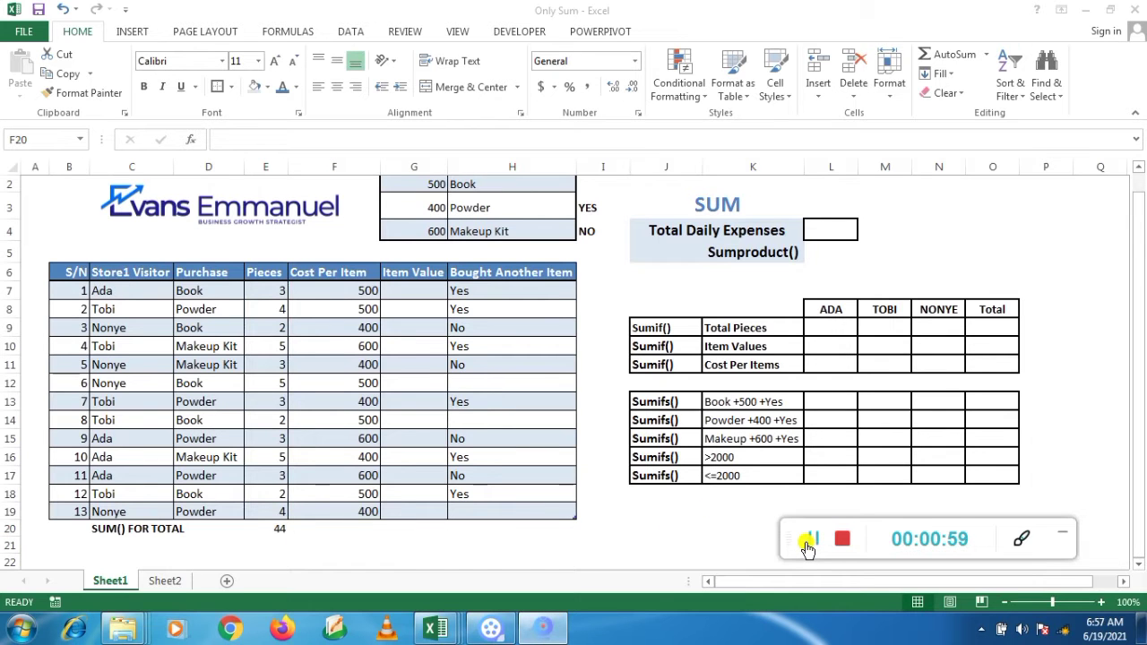
click(331, 532)
double_click(330, 532)
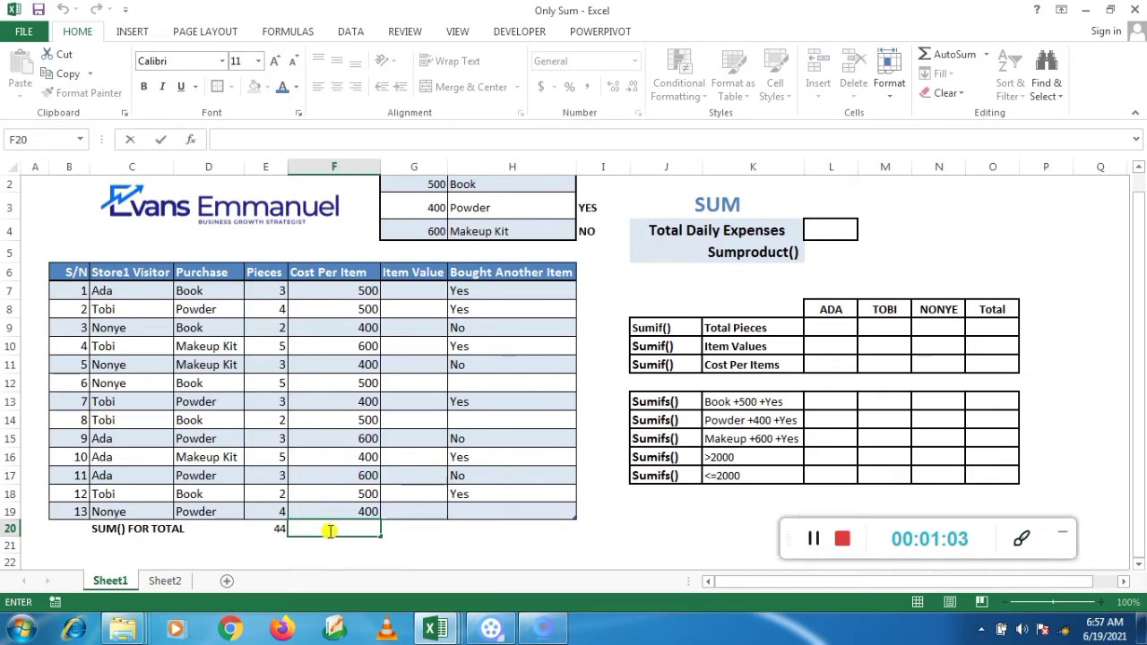
text(=SUM)
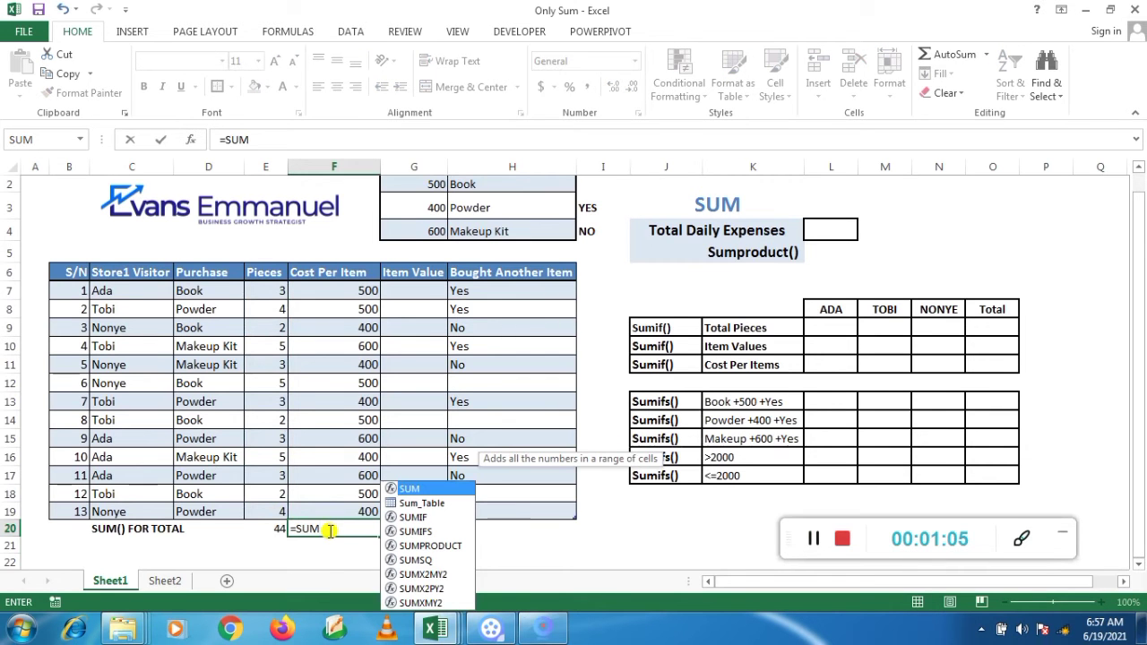
text(()
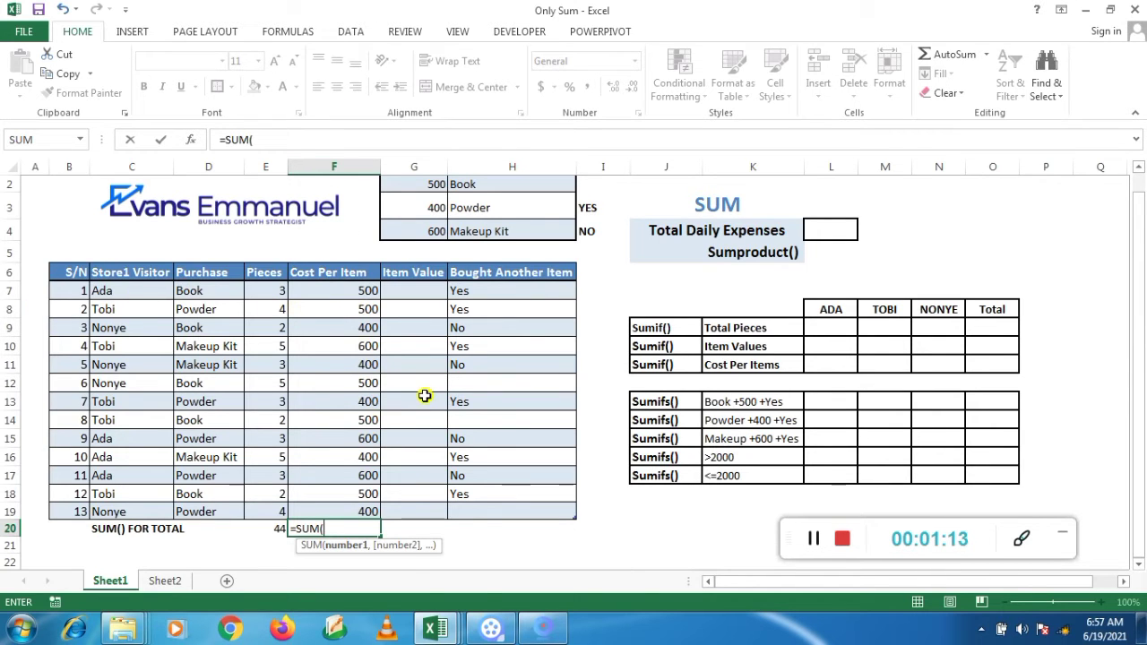
text(F7:)
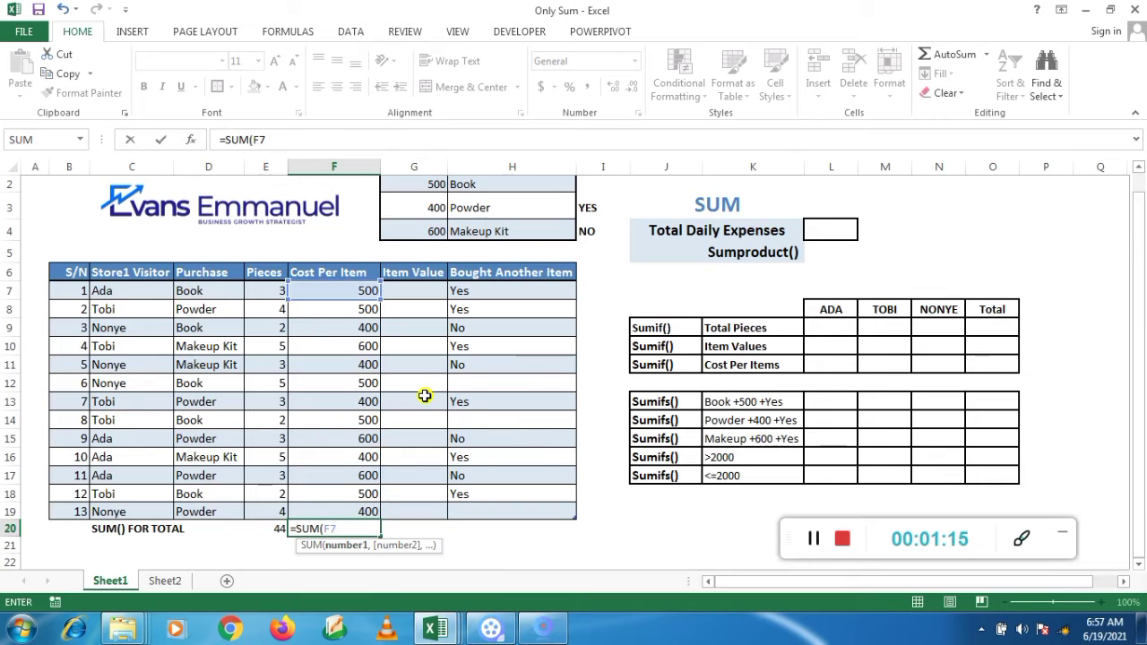
click(265, 140)
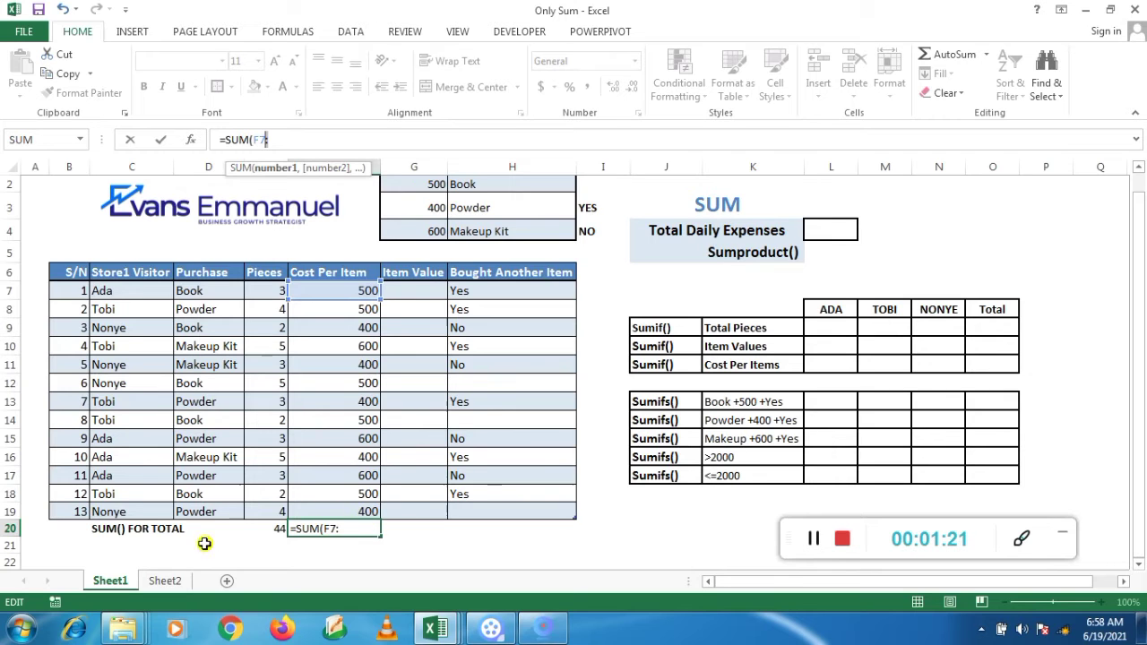
click(357, 532)
text(F19)
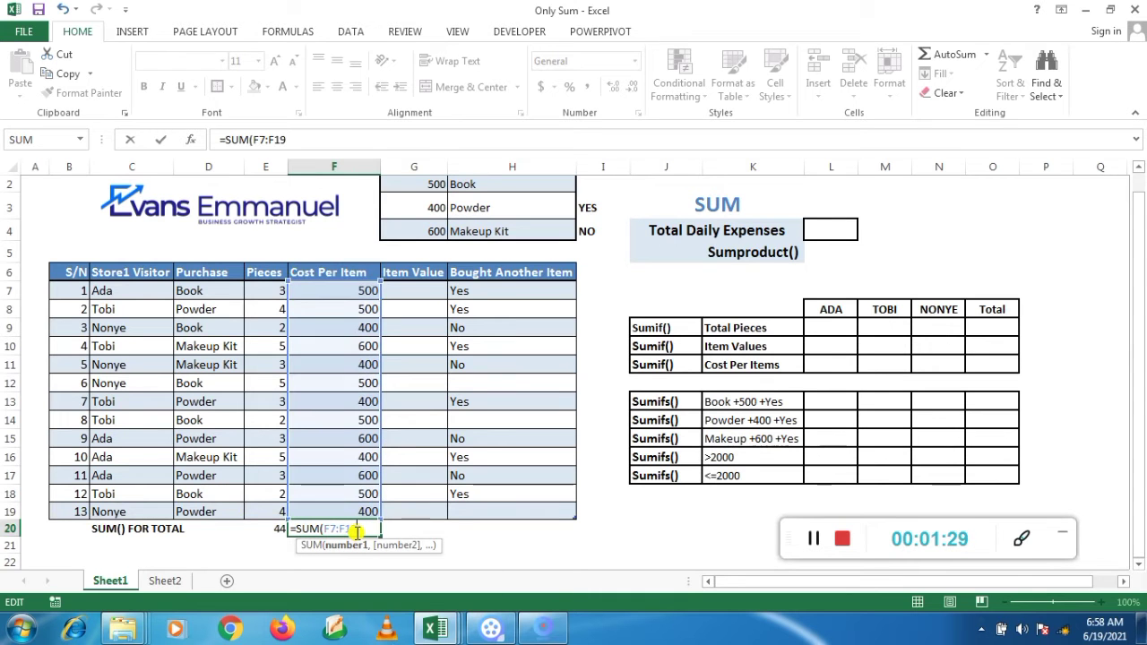
key(Return)
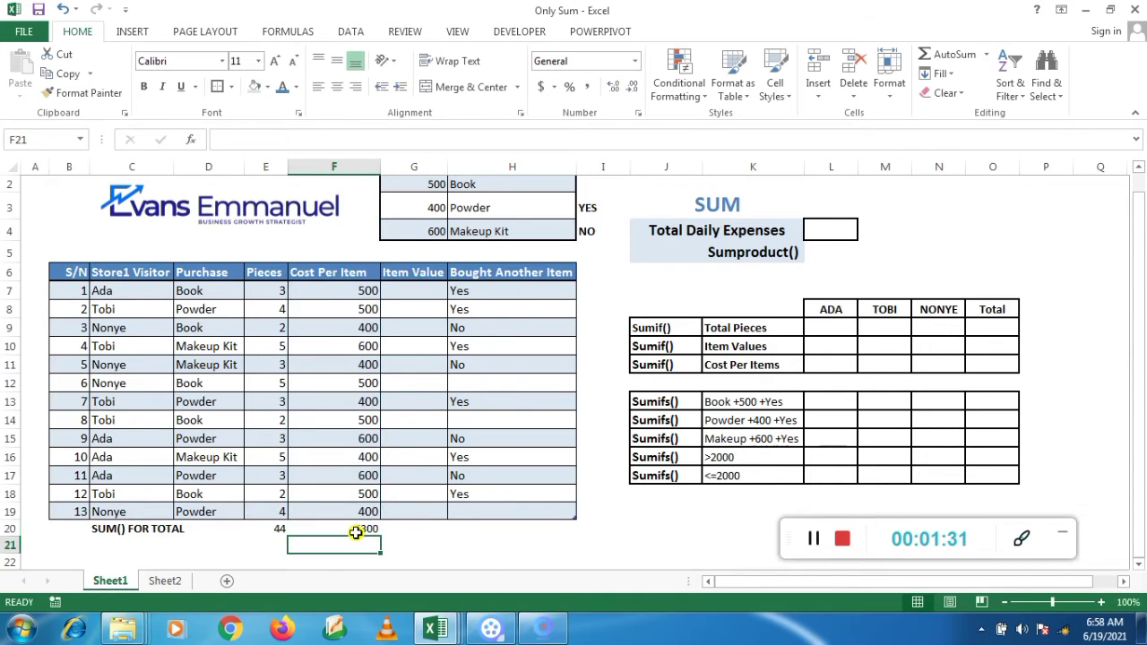
Fill the Item Value column with a formula from G7 that multiplies Pieces by Cost Per Item
click(418, 310)
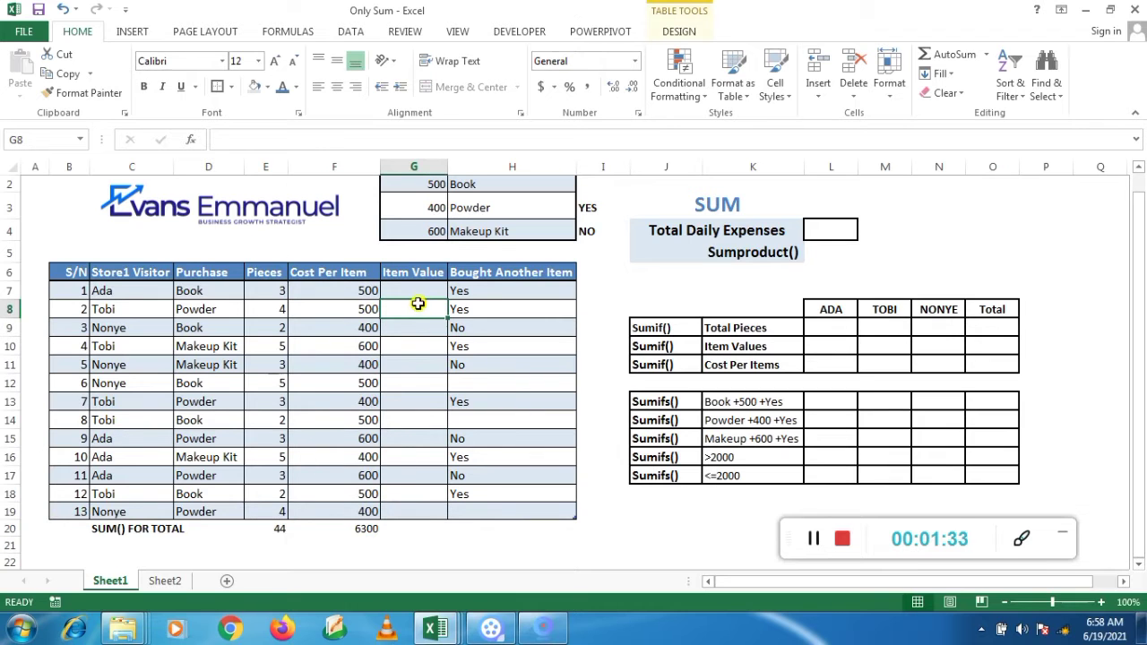
click(420, 289)
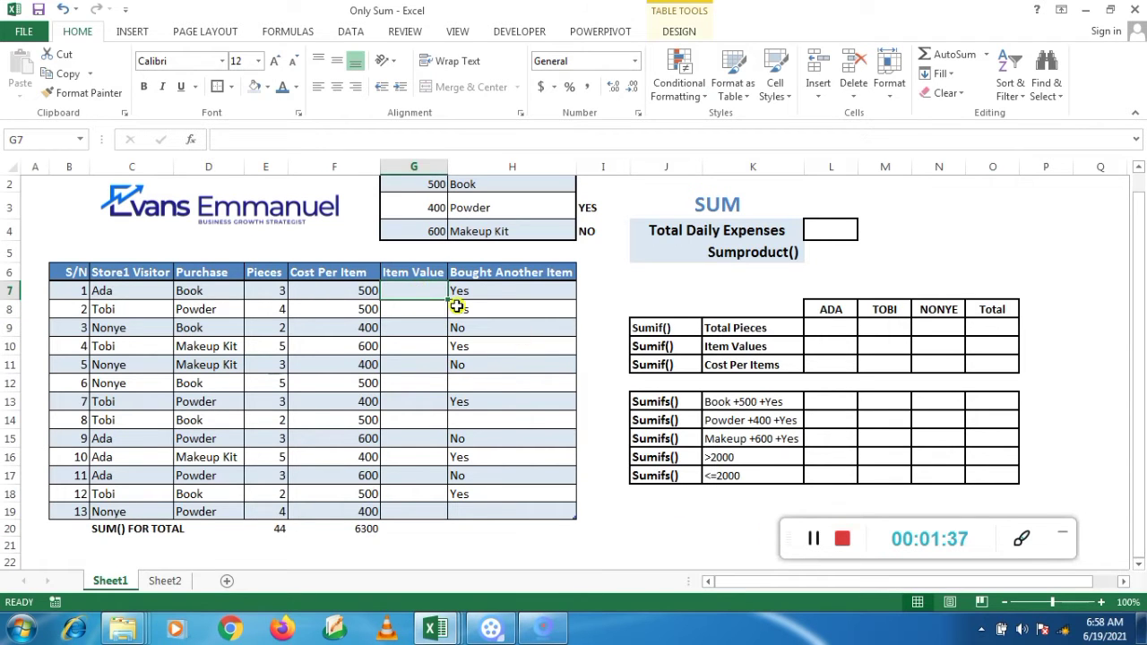
text(=)
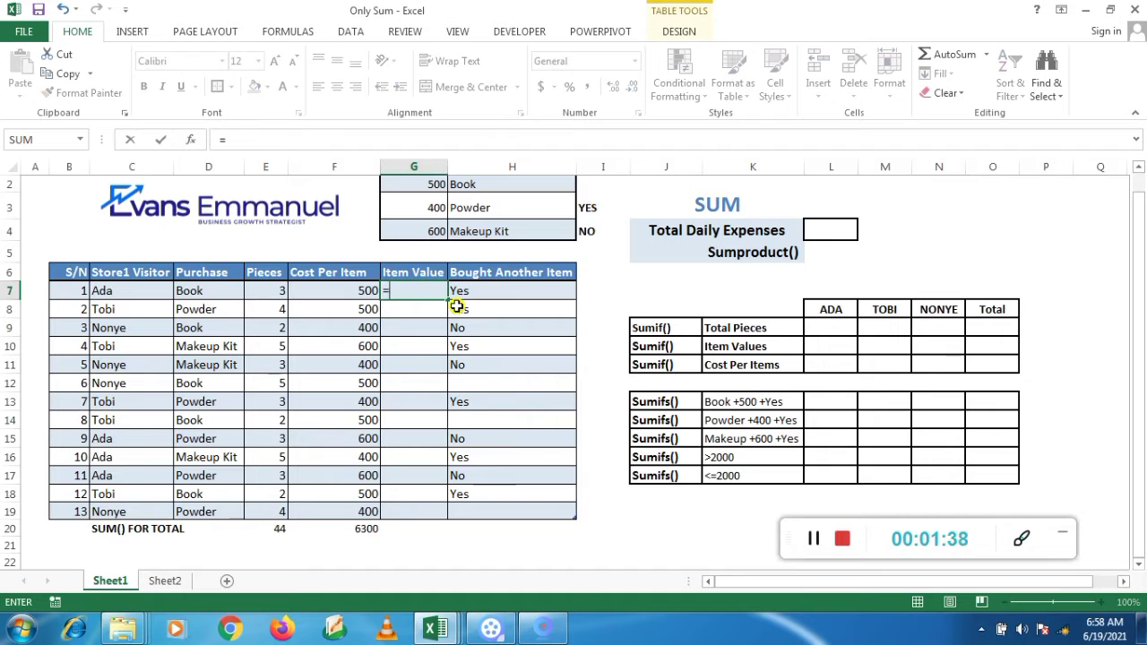
click(263, 289)
text(*)
click(335, 292)
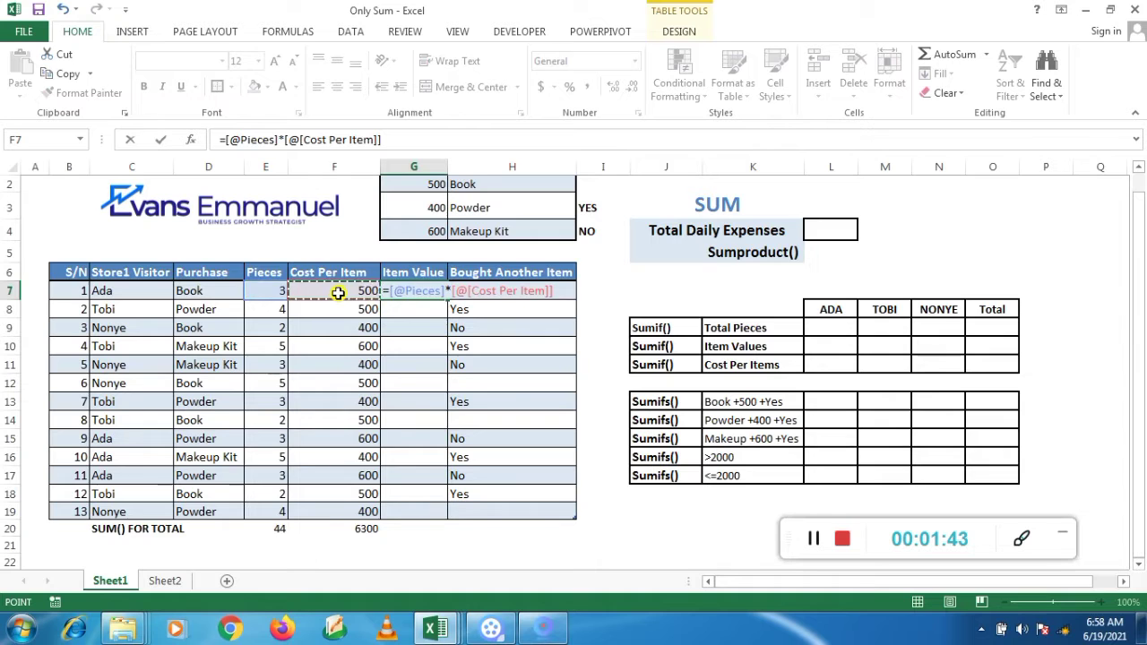
key(Return)
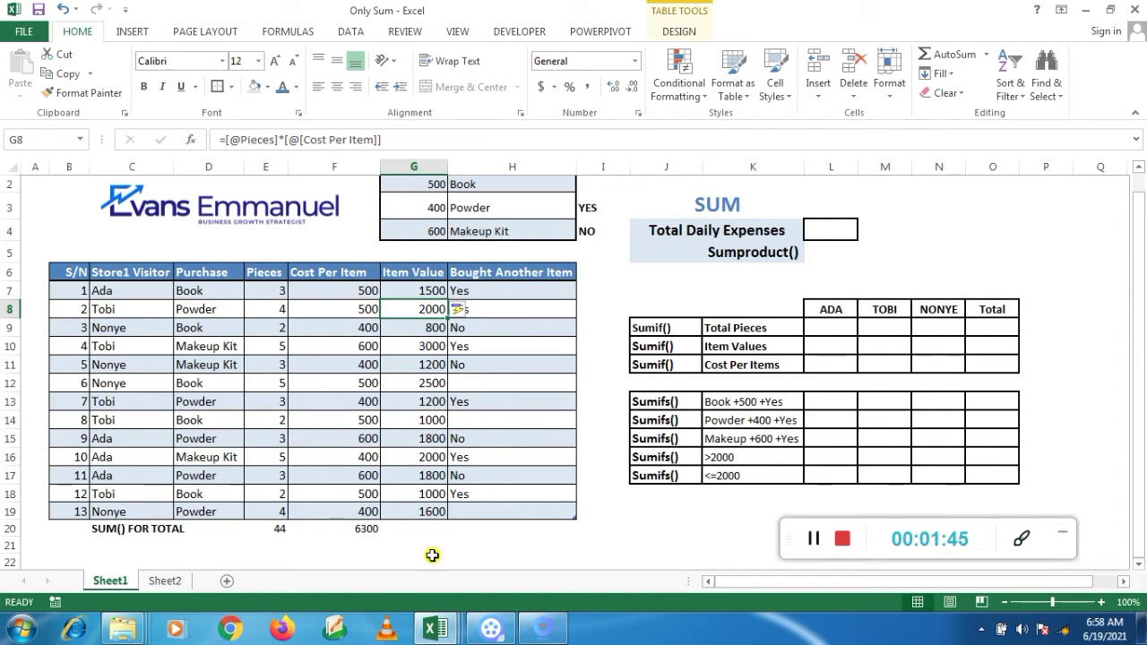
Total the Item Value column in cell G20 using AutoSum
click(401, 532)
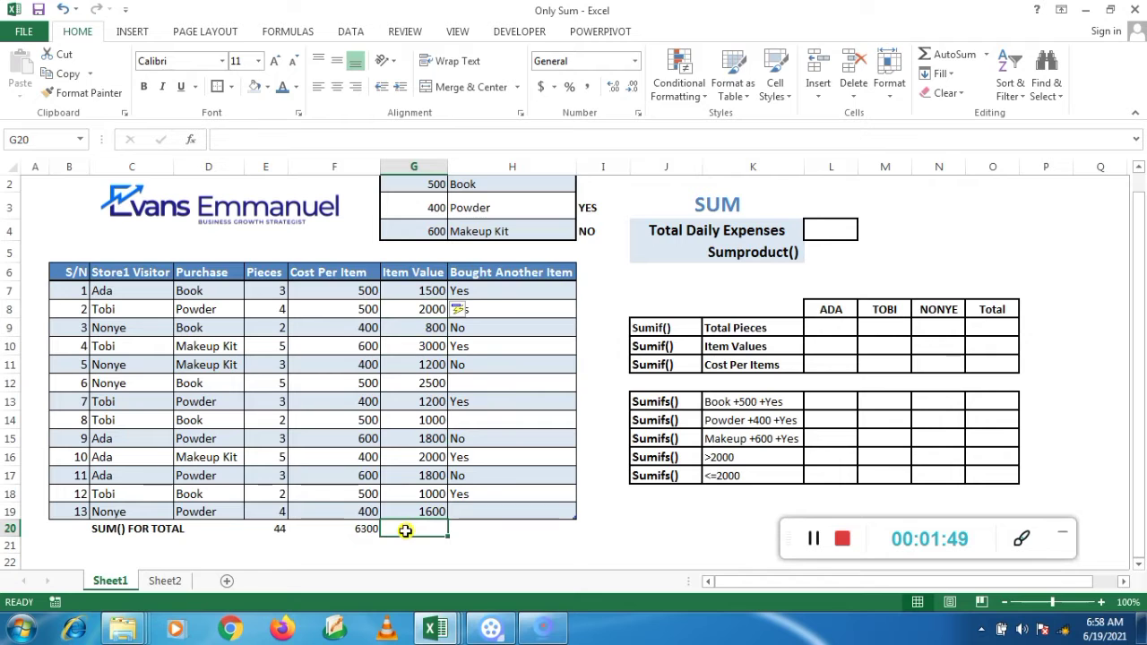
text(=)
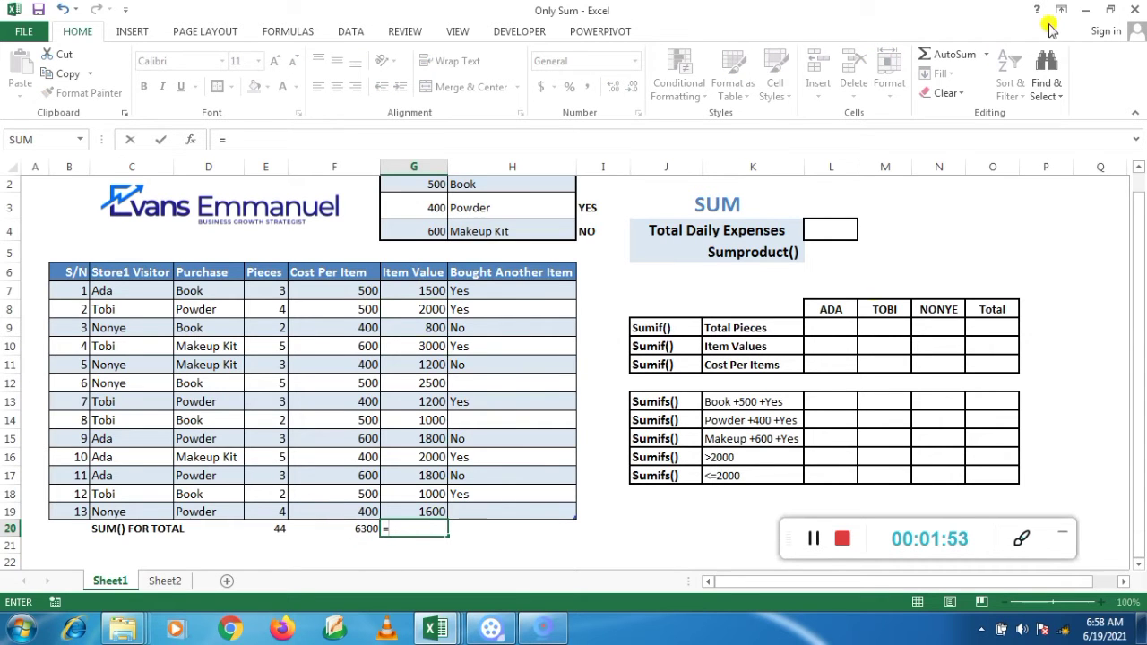
click(946, 60)
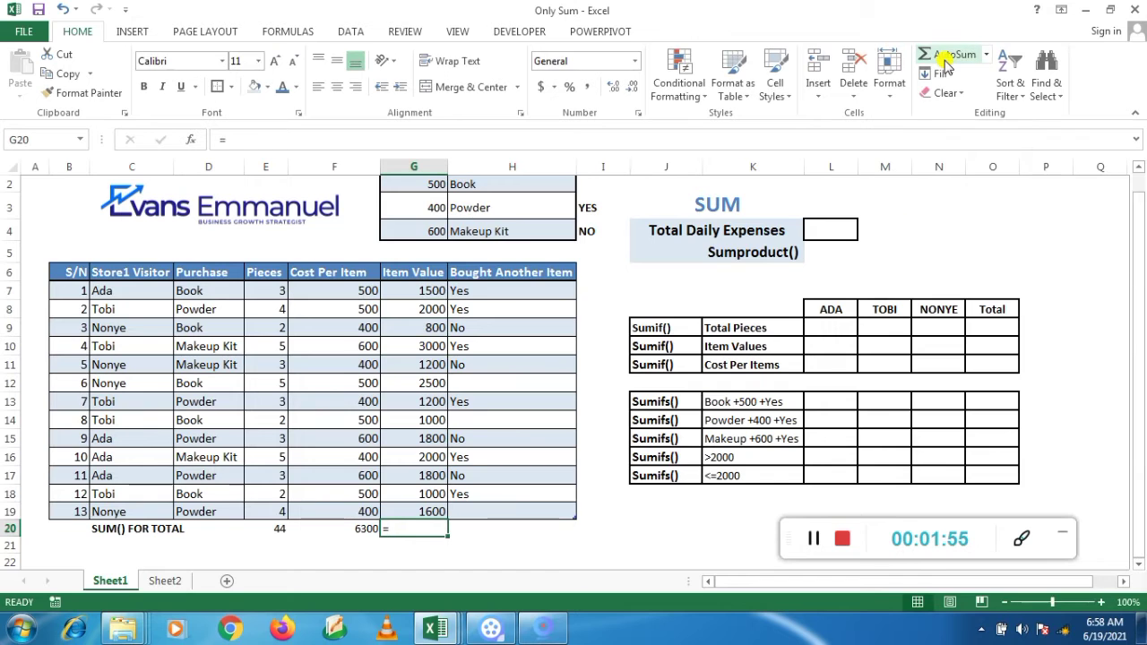
click(947, 59)
click(946, 59)
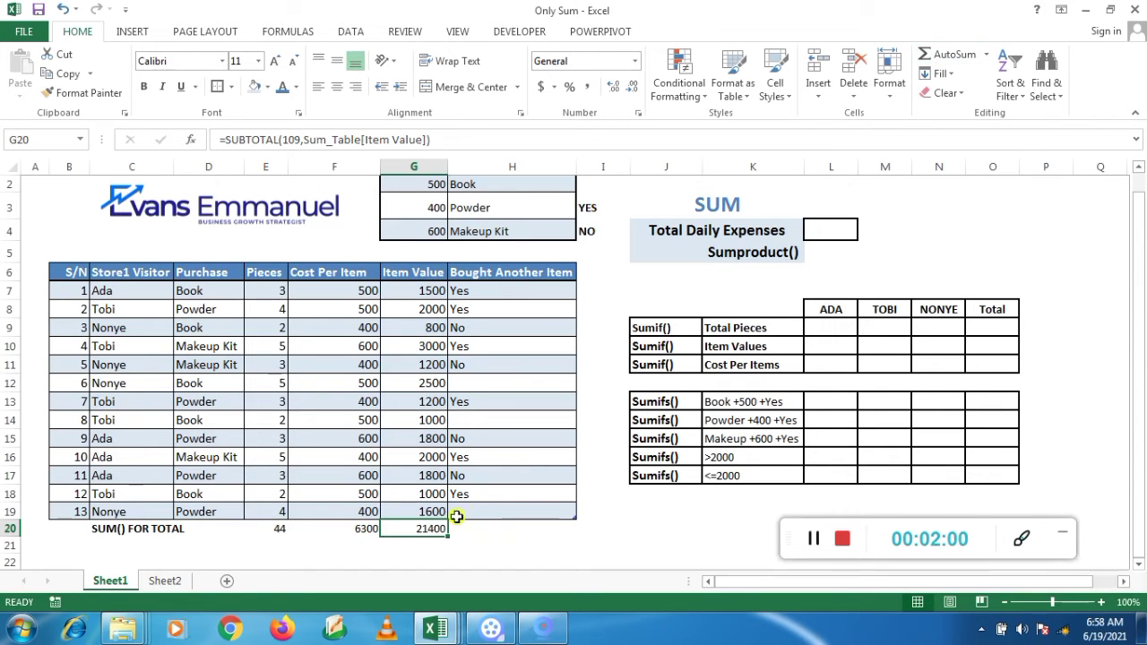
Check the SUMIF definition on Sheet2 and sum the first visitor's pieces in Sheet1 cell L9 with =SUMIF(Sum_Table[Store1 Visitor],L8,Sum_Table[Pieces])
click(886, 327)
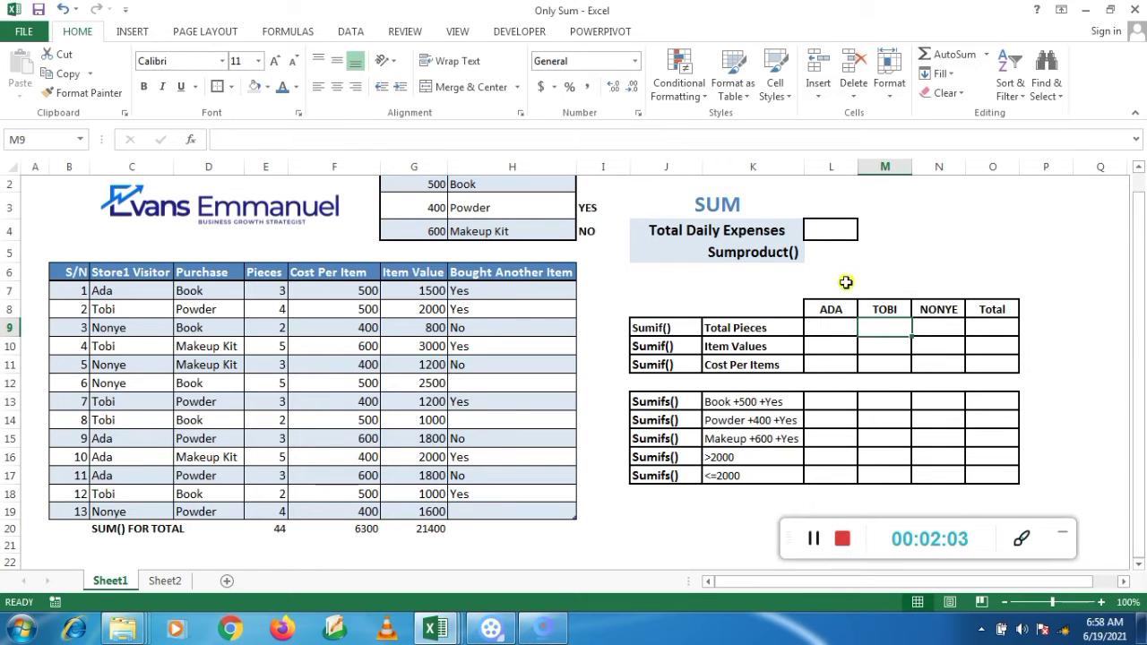
click(821, 329)
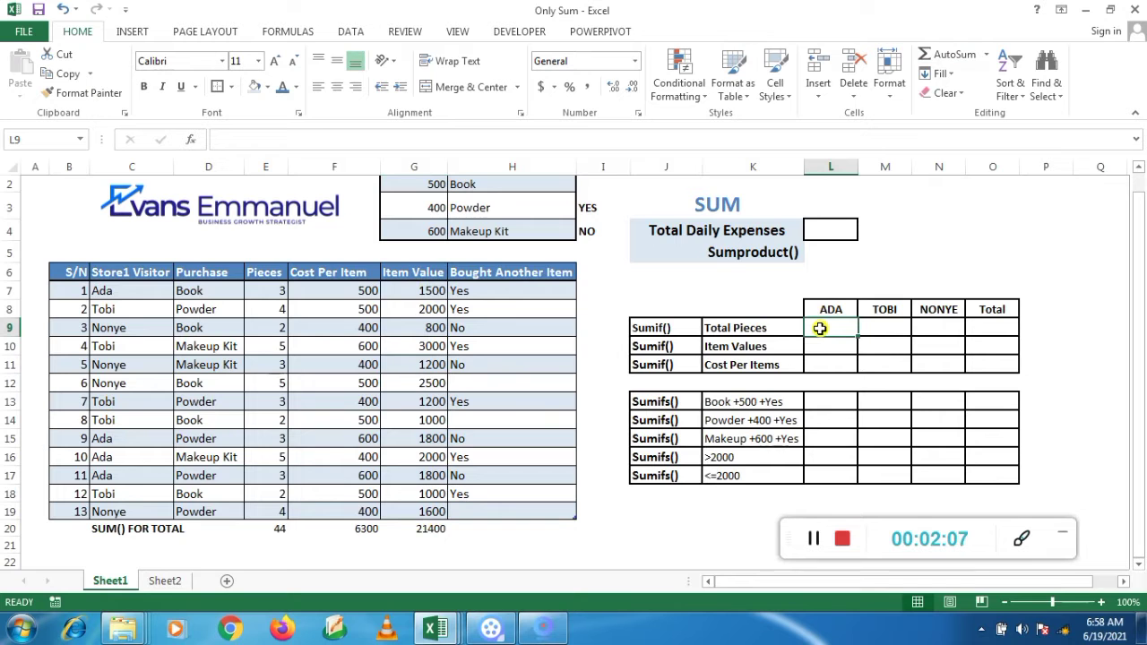
click(184, 581)
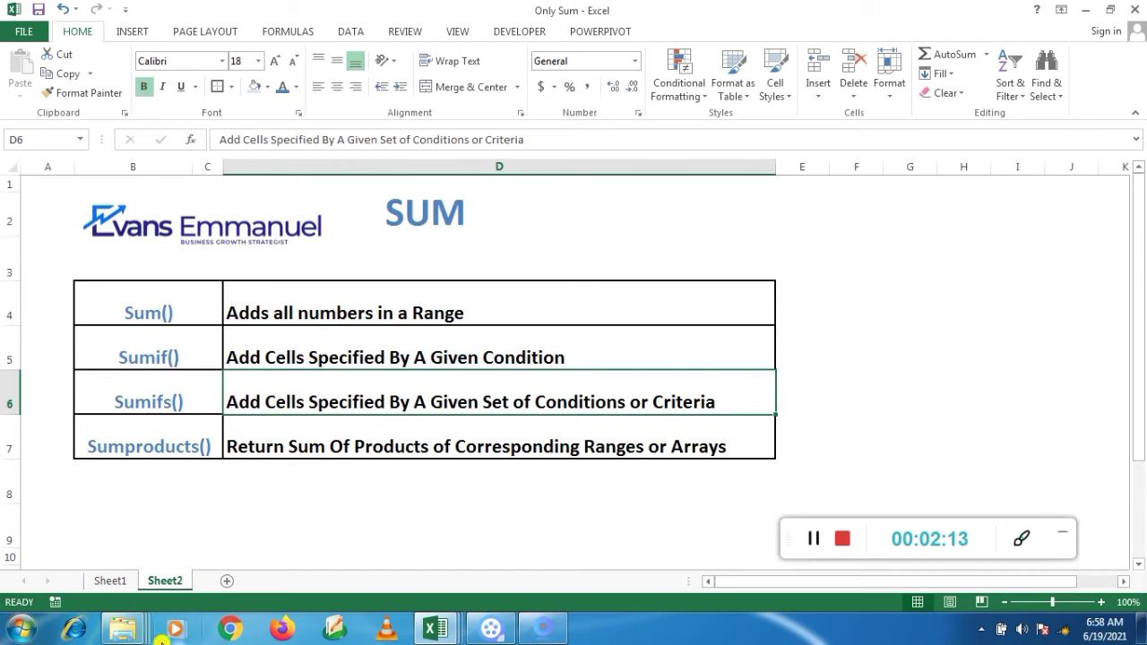
click(103, 581)
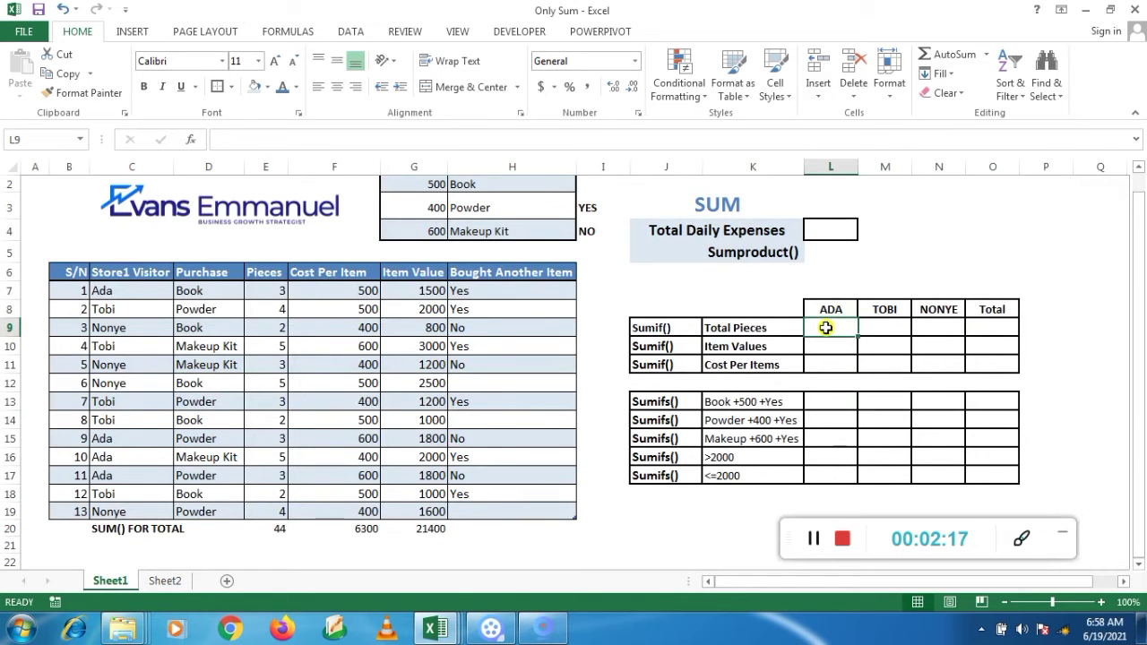
text(=)
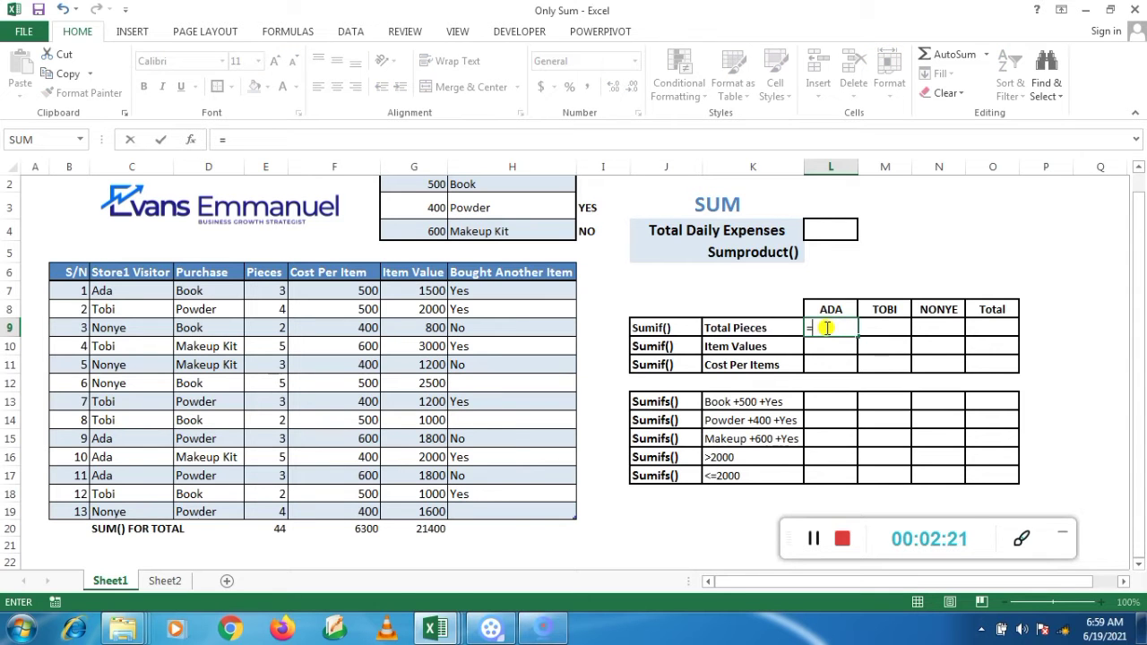
text(SUMIF()
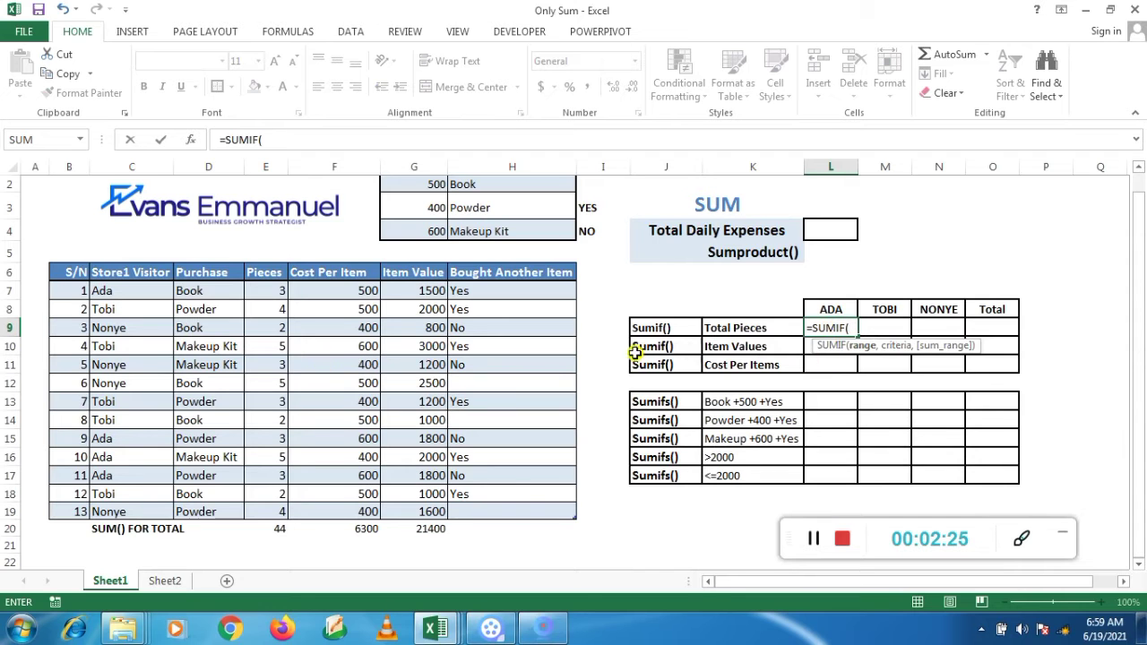
drag(143, 292, 144, 310)
drag(144, 423, 144, 512)
text(,)
click(840, 310)
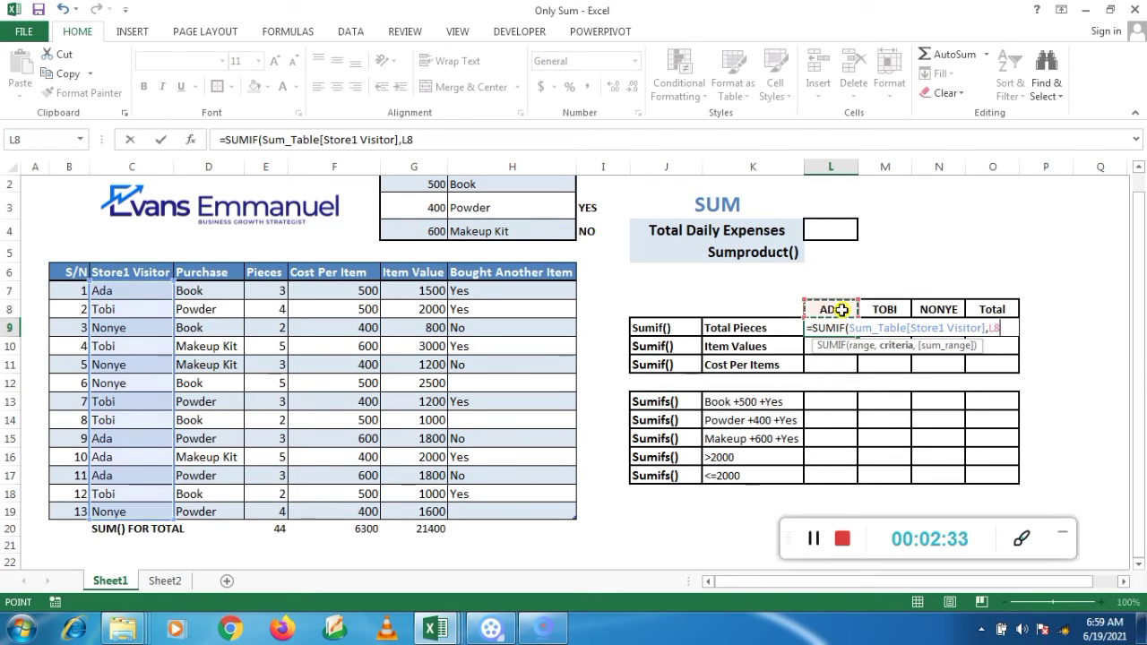
text(,)
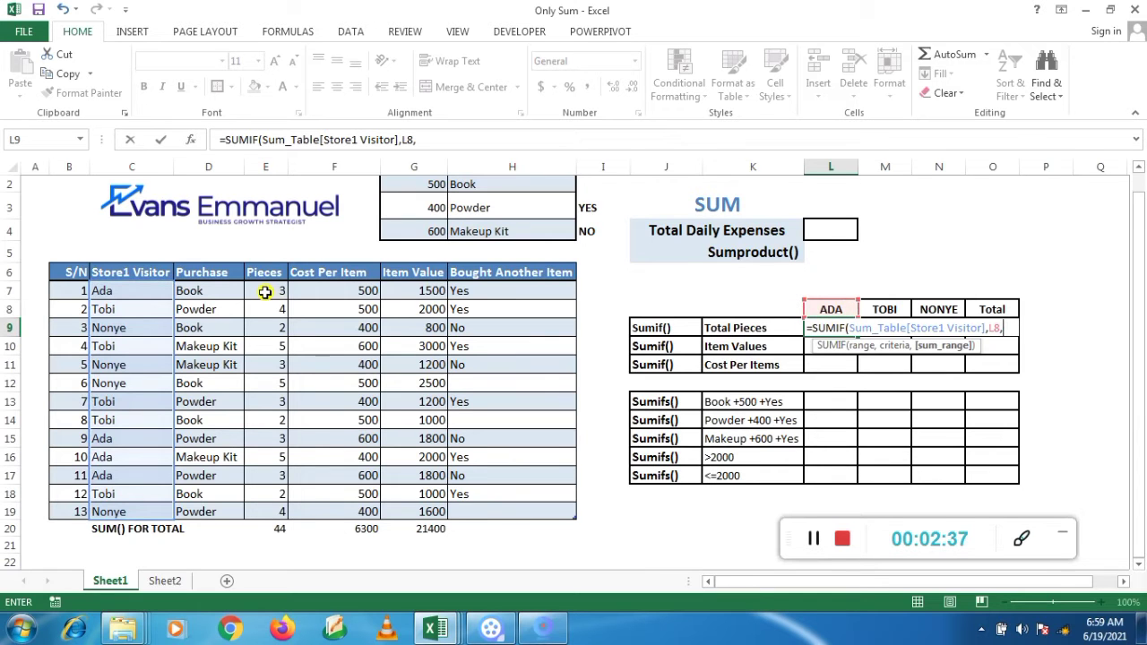
drag(265, 291, 266, 507)
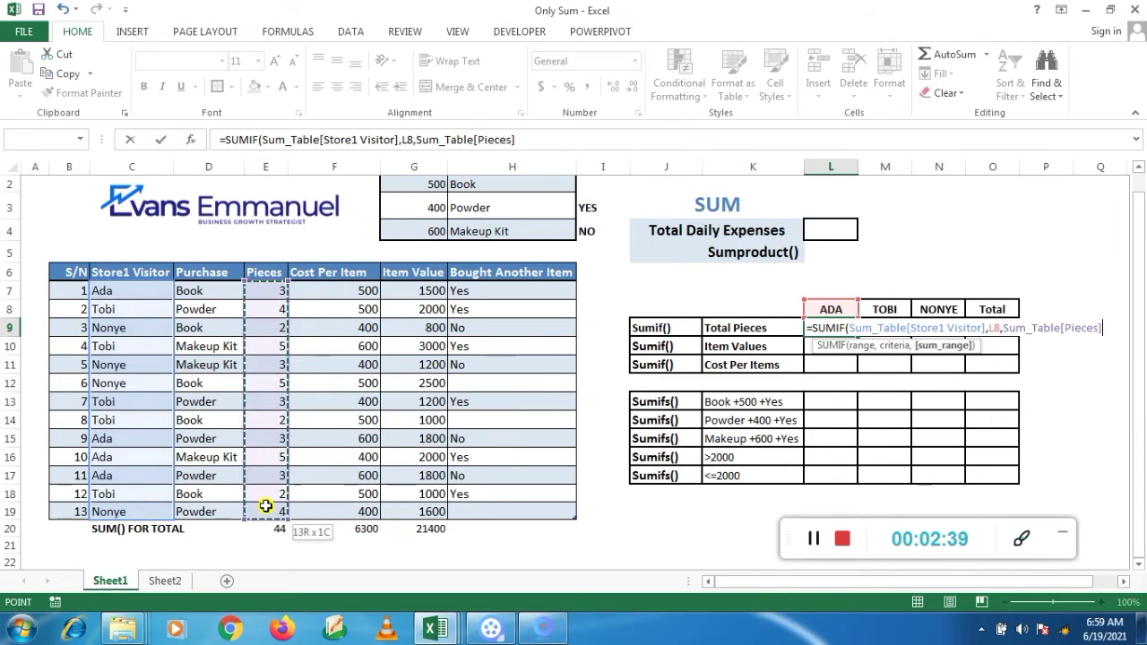
text())
key(ctrl+Return)
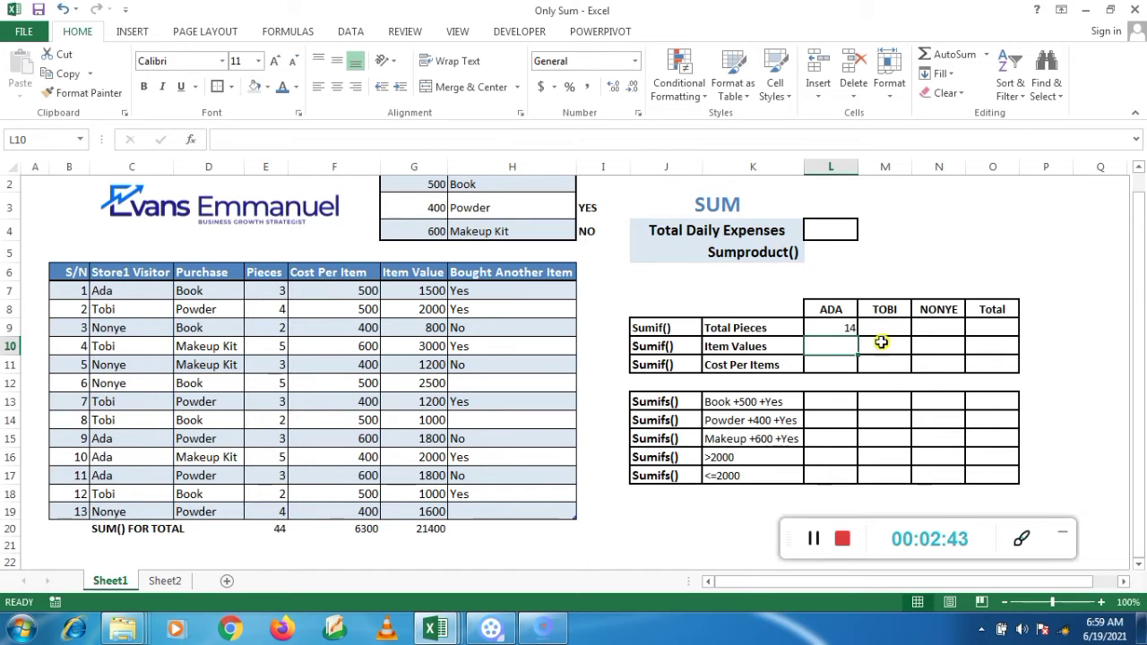
Try to fill the Total Pieces SUMIF formula from L9 across to M9 and compare the two formulas
click(886, 331)
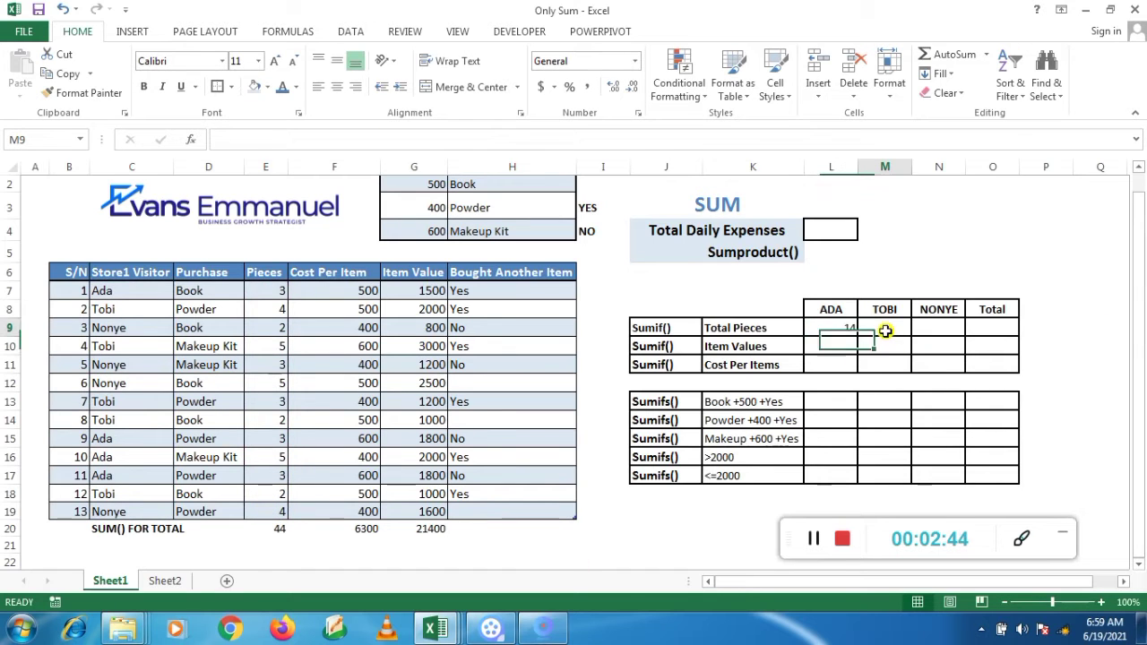
click(839, 327)
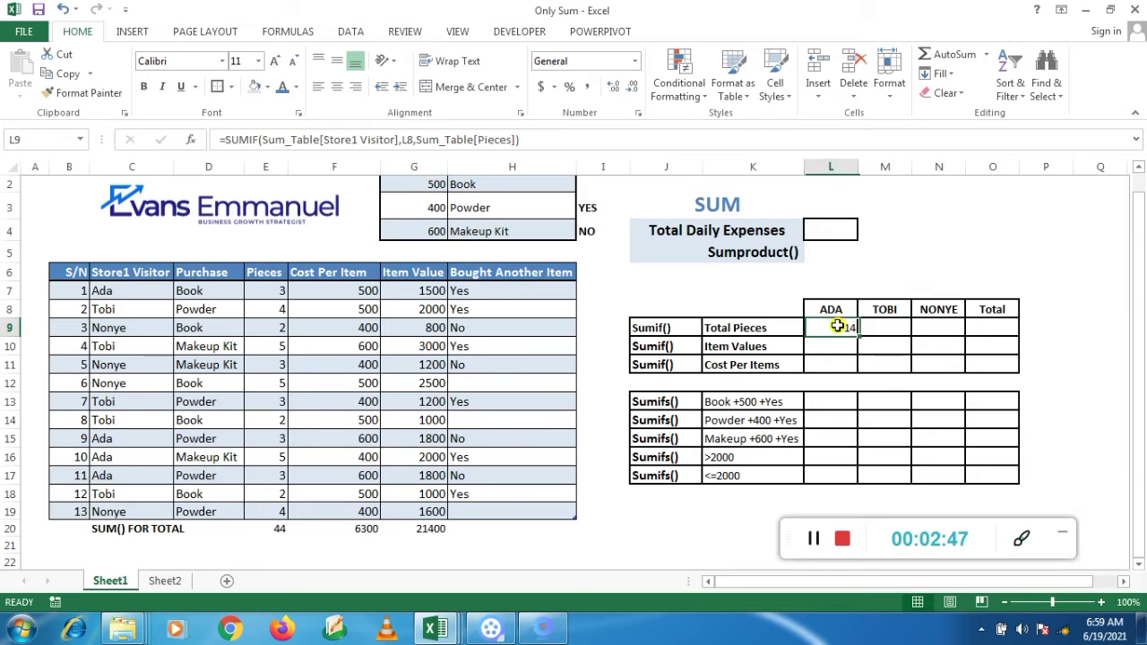
drag(859, 338, 896, 333)
click(896, 331)
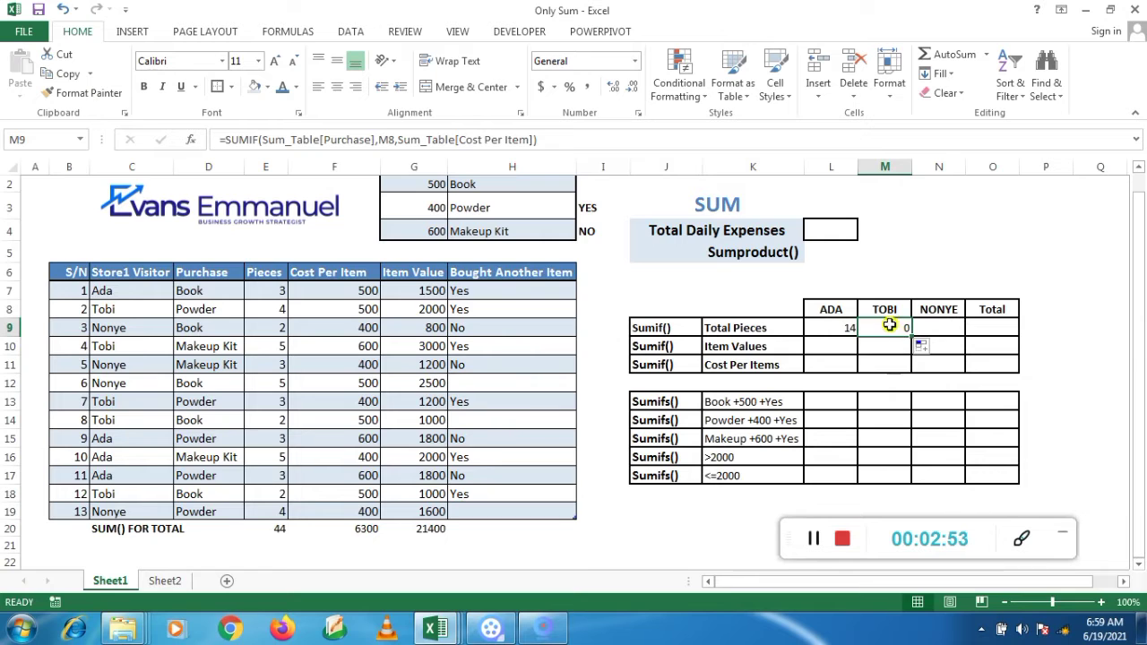
click(843, 329)
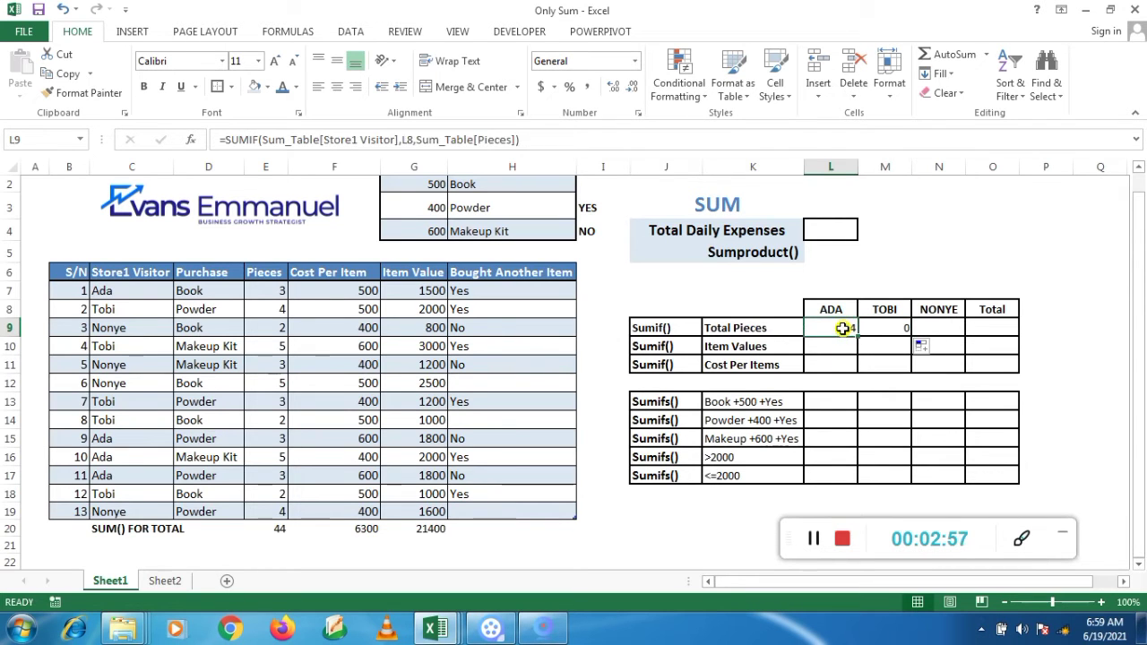
Sum the second visitor's pieces in cell M9 with =SUMIF(Sum_Table[Store1 Visitor],M8,Sum_Table[Pieces])
click(896, 328)
text(=S)
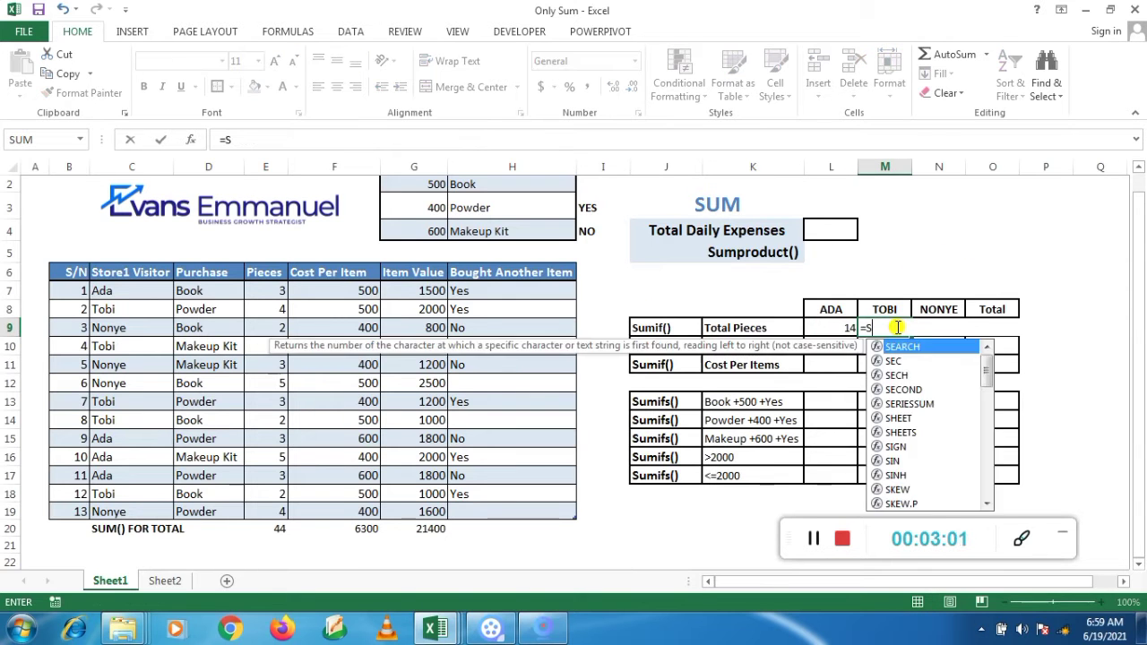
text(UMIF()
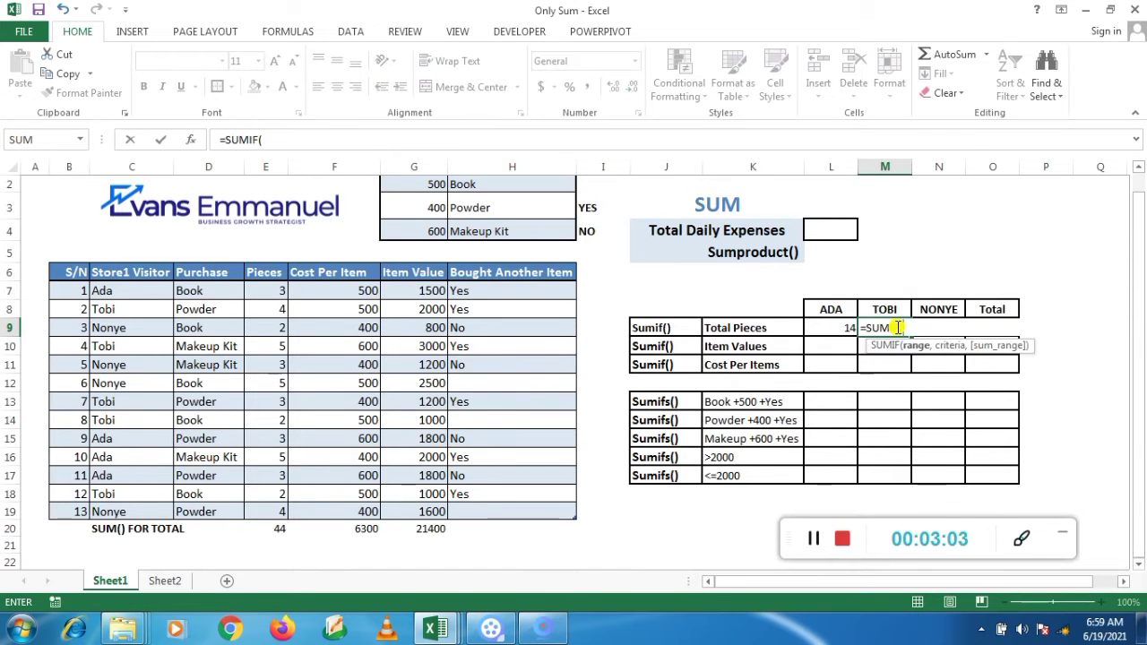
drag(140, 297, 128, 509)
text(,)
click(885, 308)
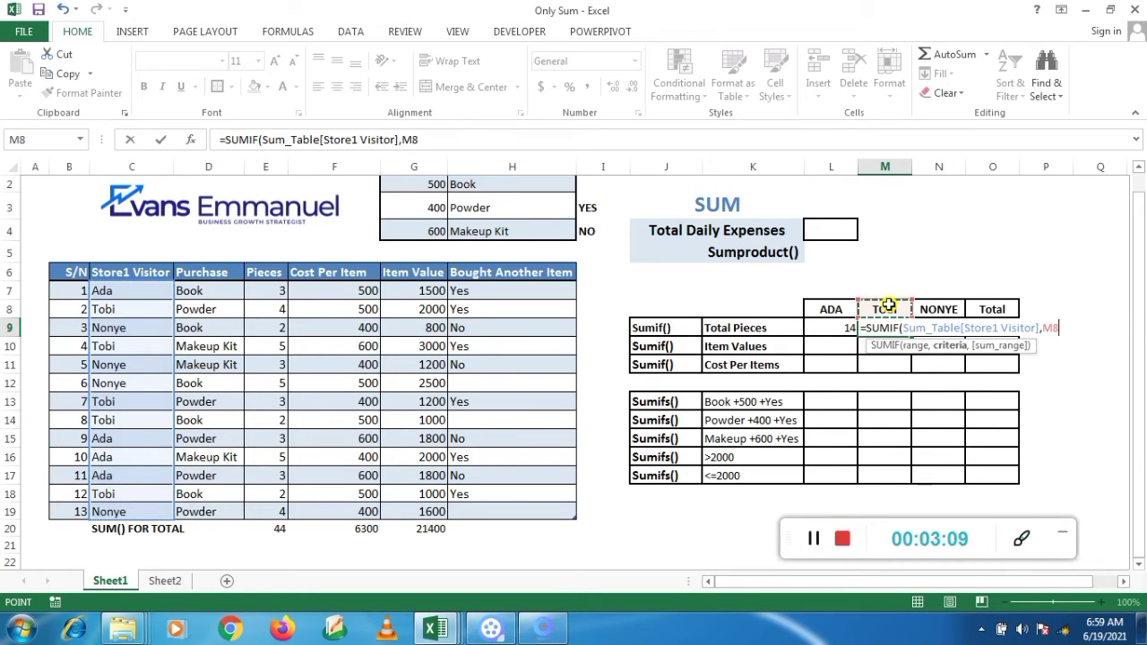
text(,)
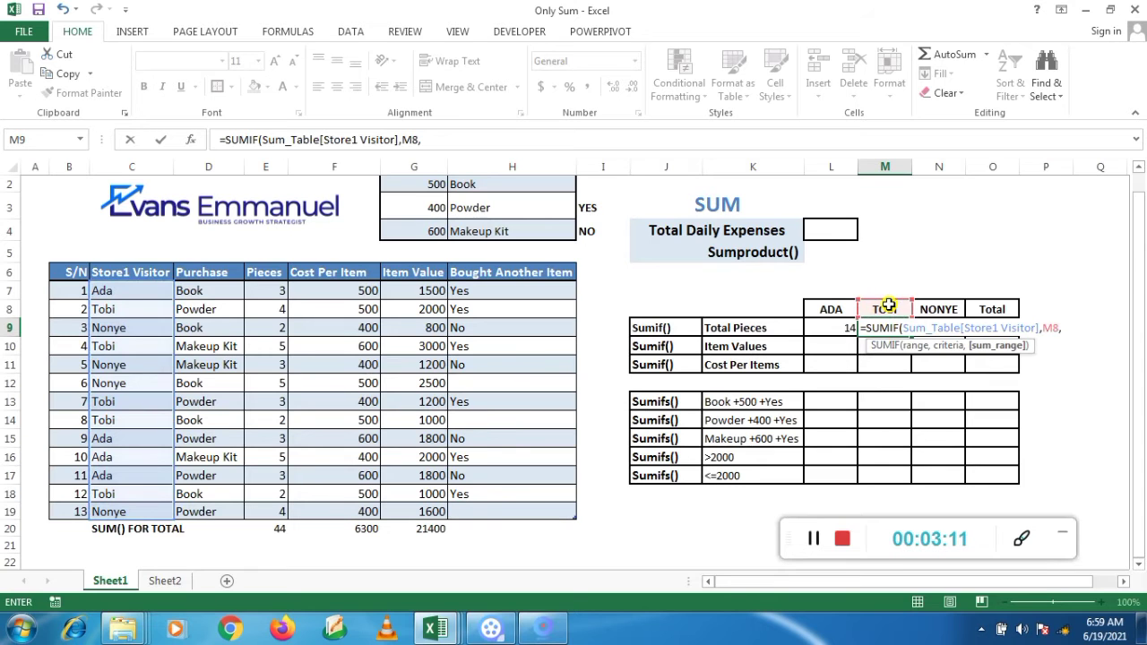
drag(281, 291, 282, 517)
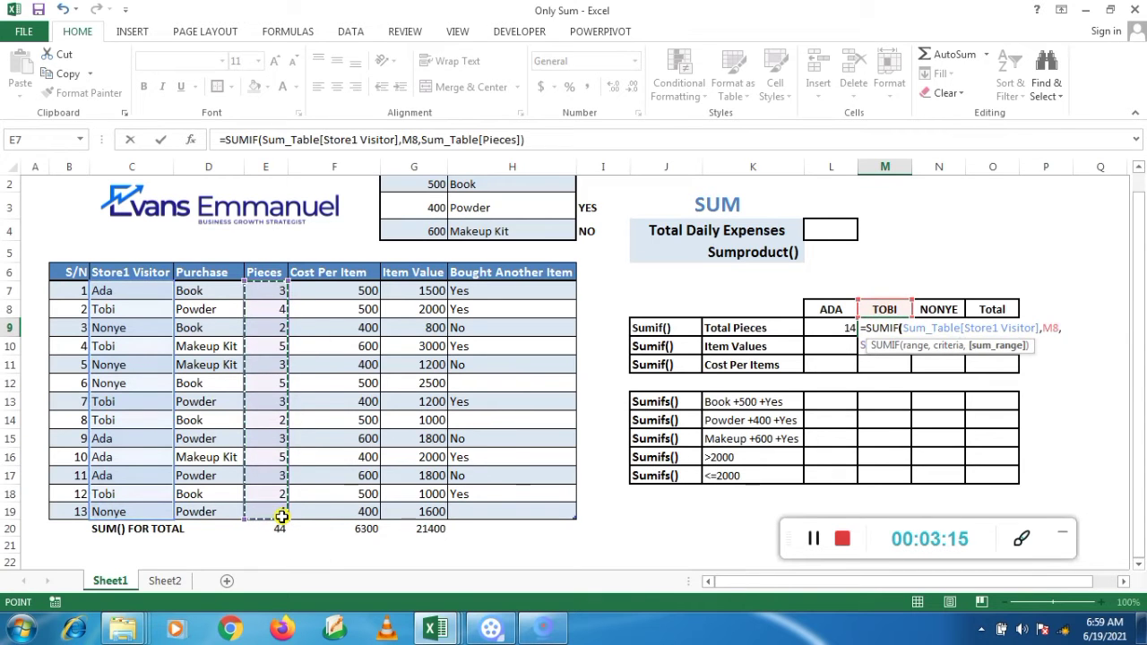
key(Return)
Sum the third visitor's pieces in cell N9 with =SUMIF(Sum_Table[Store1 Visitor],N8,Sum_Table[Pieces])
click(951, 326)
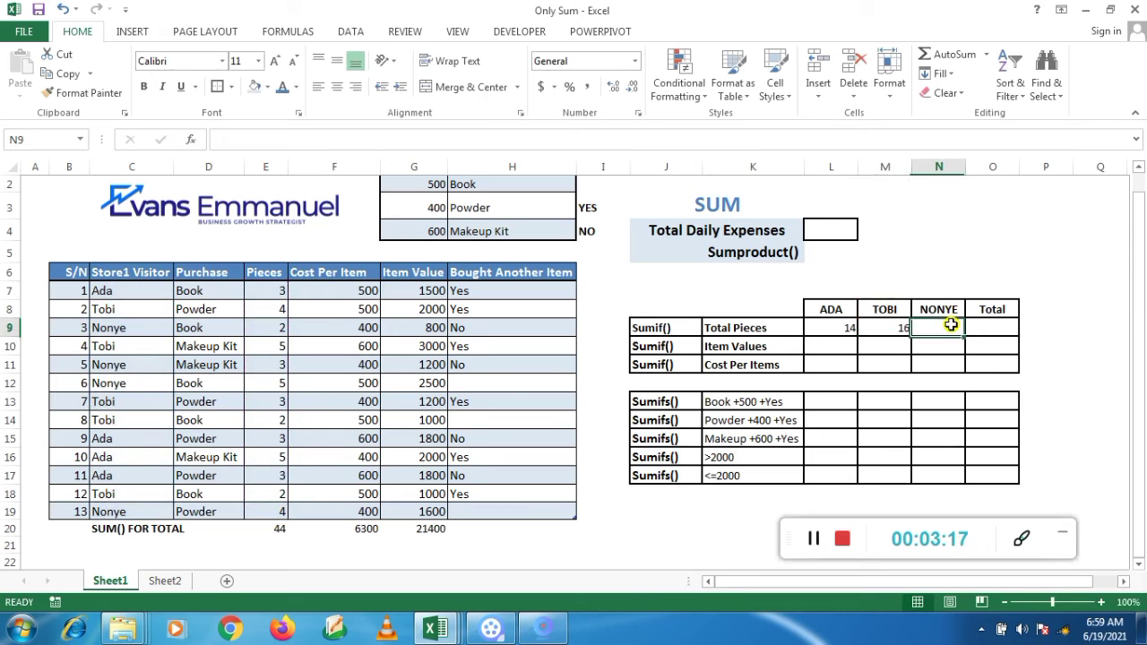
text(=)
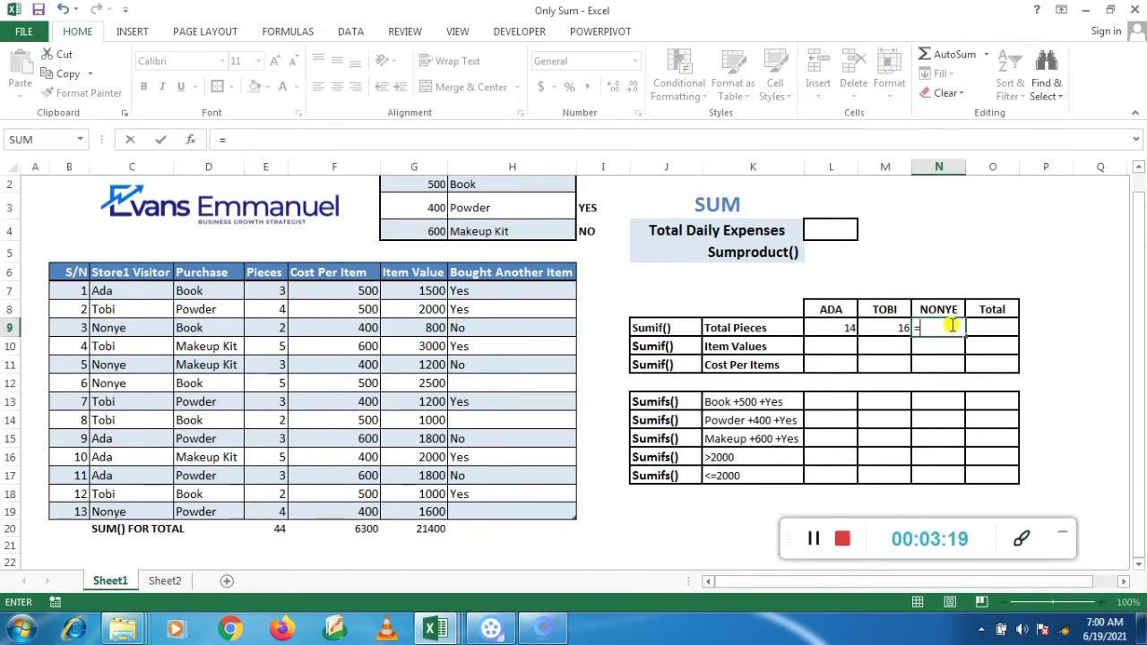
text(SUM)
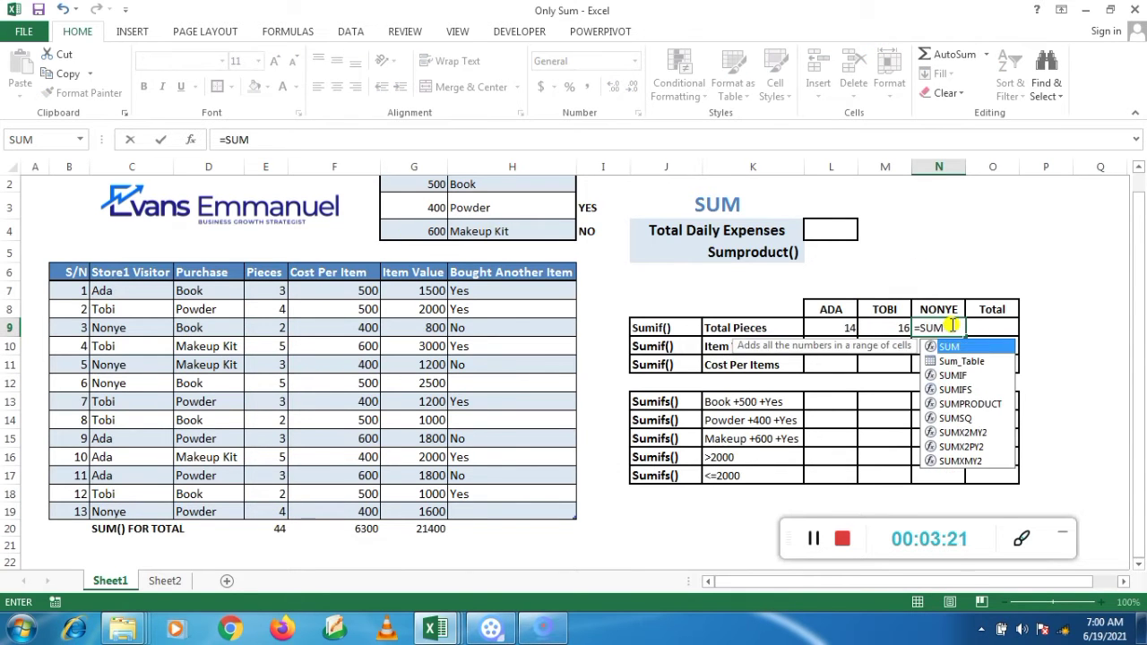
text(()
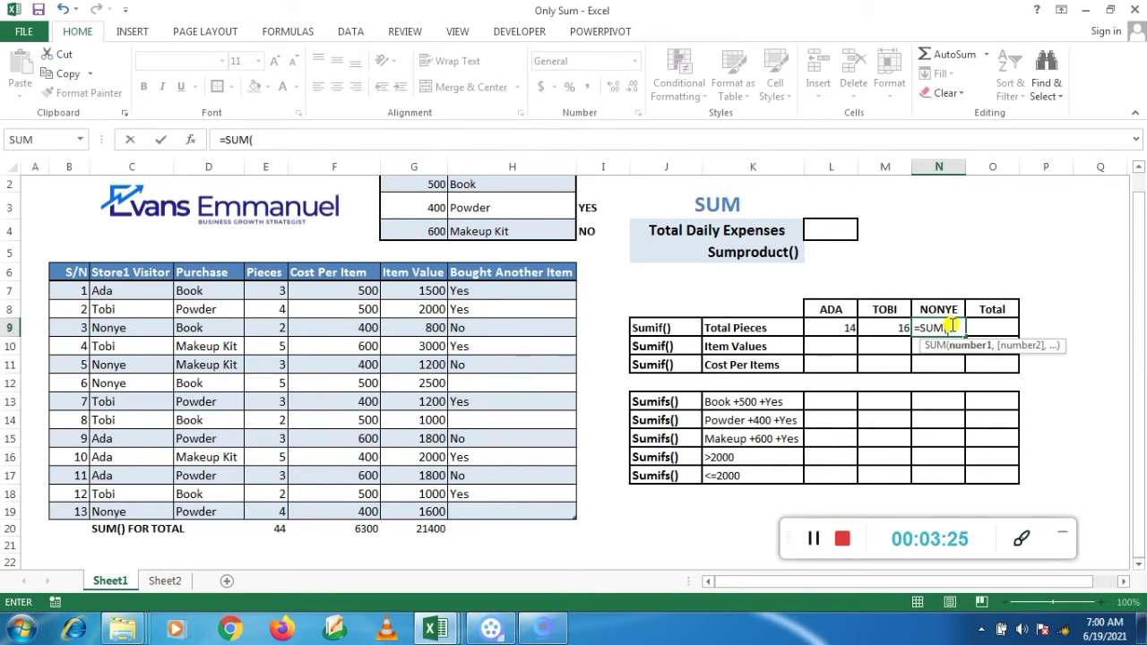
key(BackSpace)
key(BackSpace)
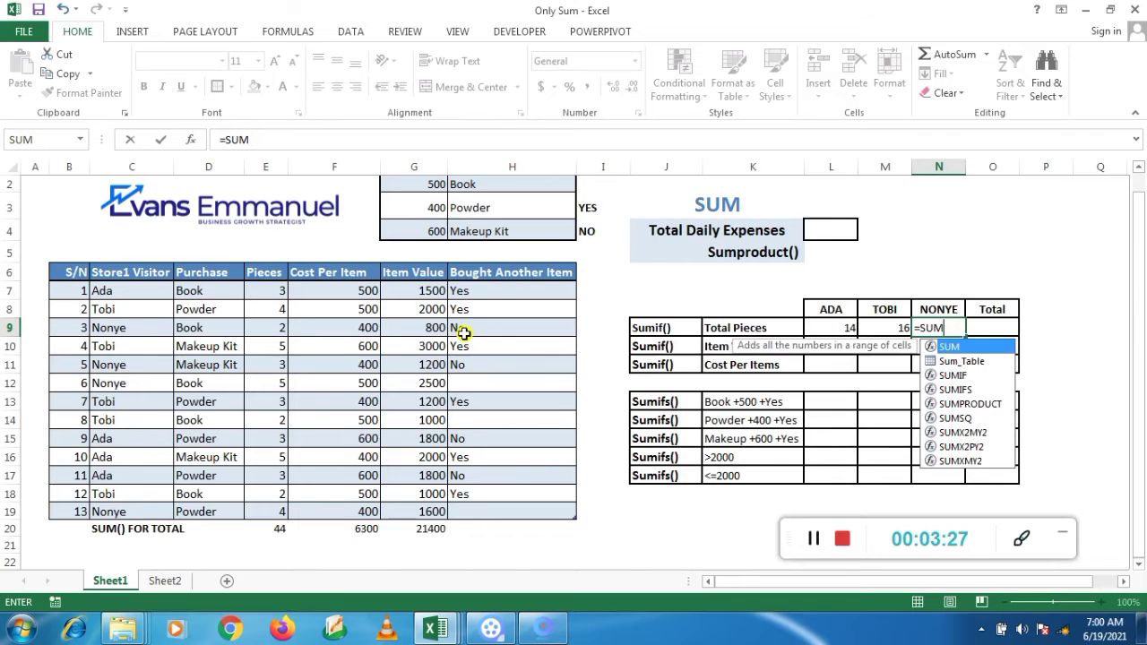
text(MIF()
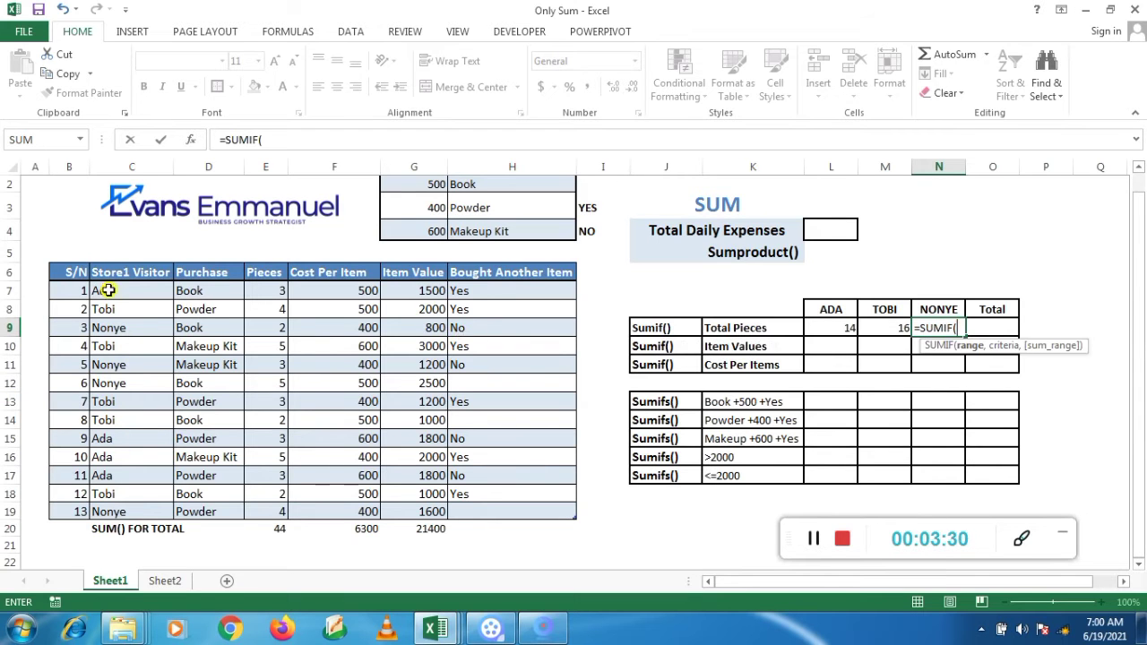
drag(108, 289, 103, 512)
text(,)
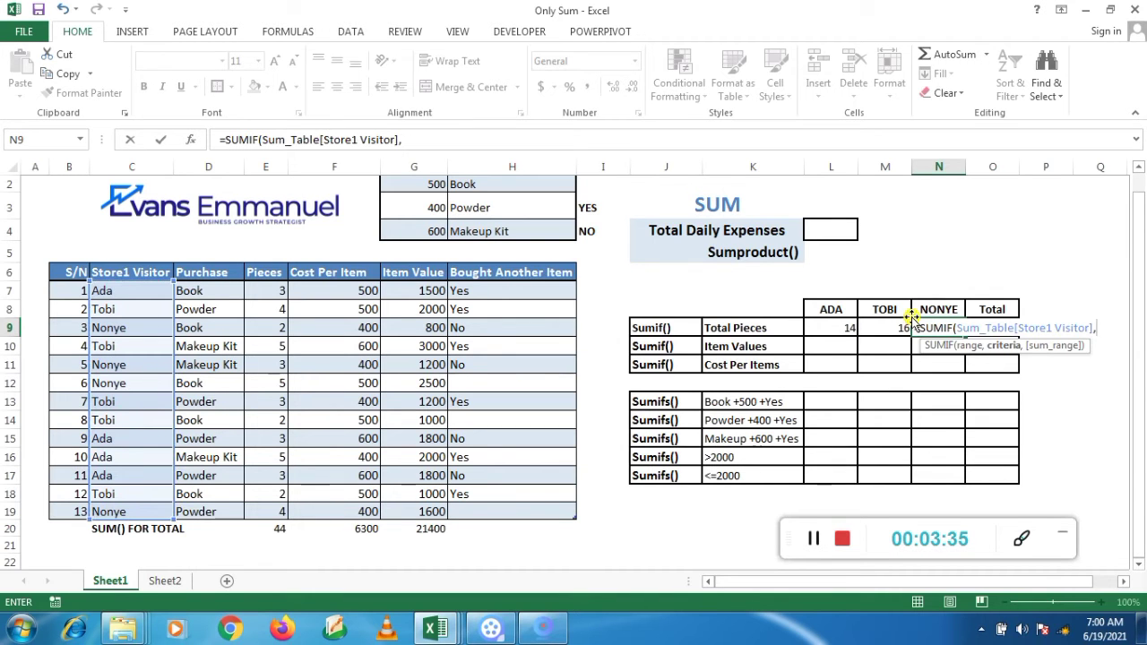
click(954, 308)
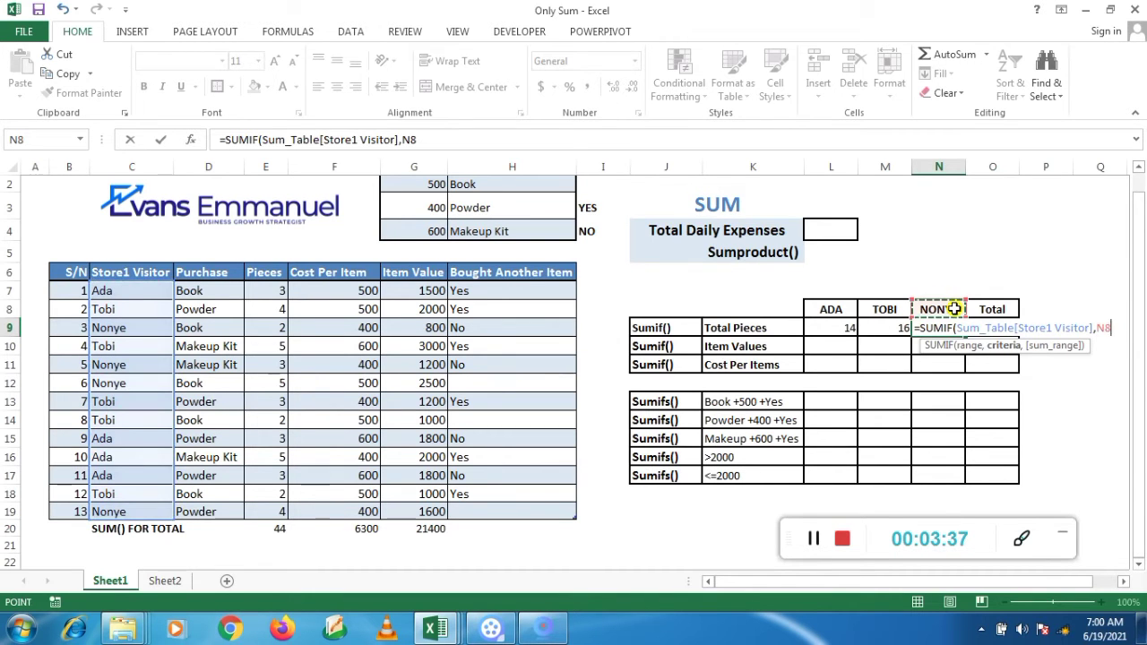
text(,)
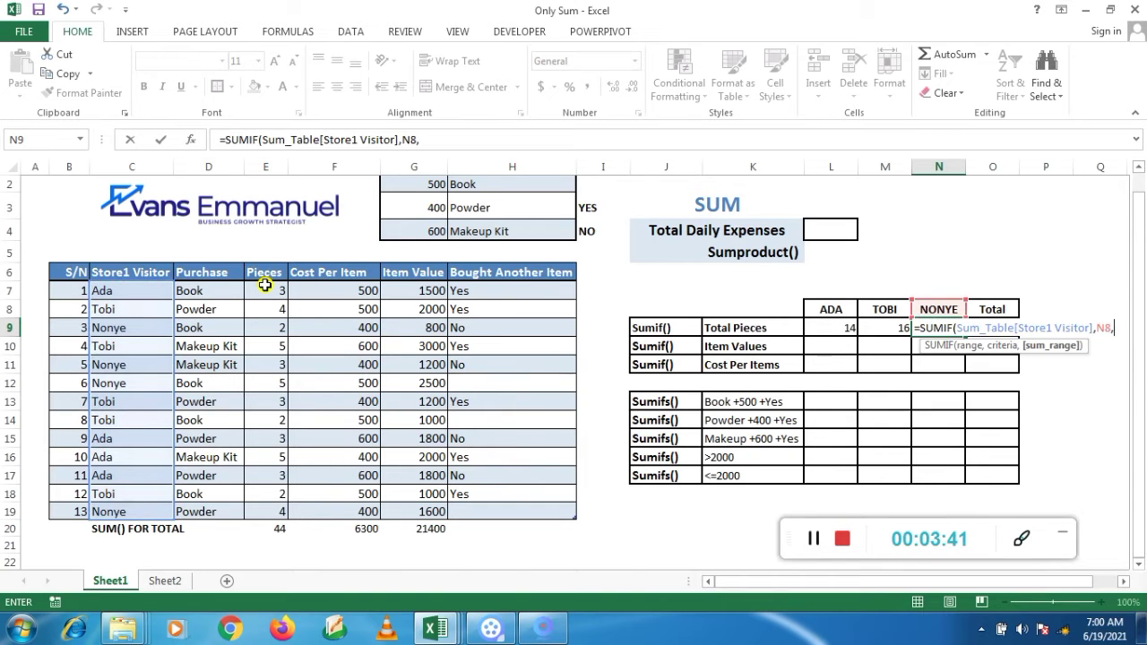
drag(265, 291, 265, 513)
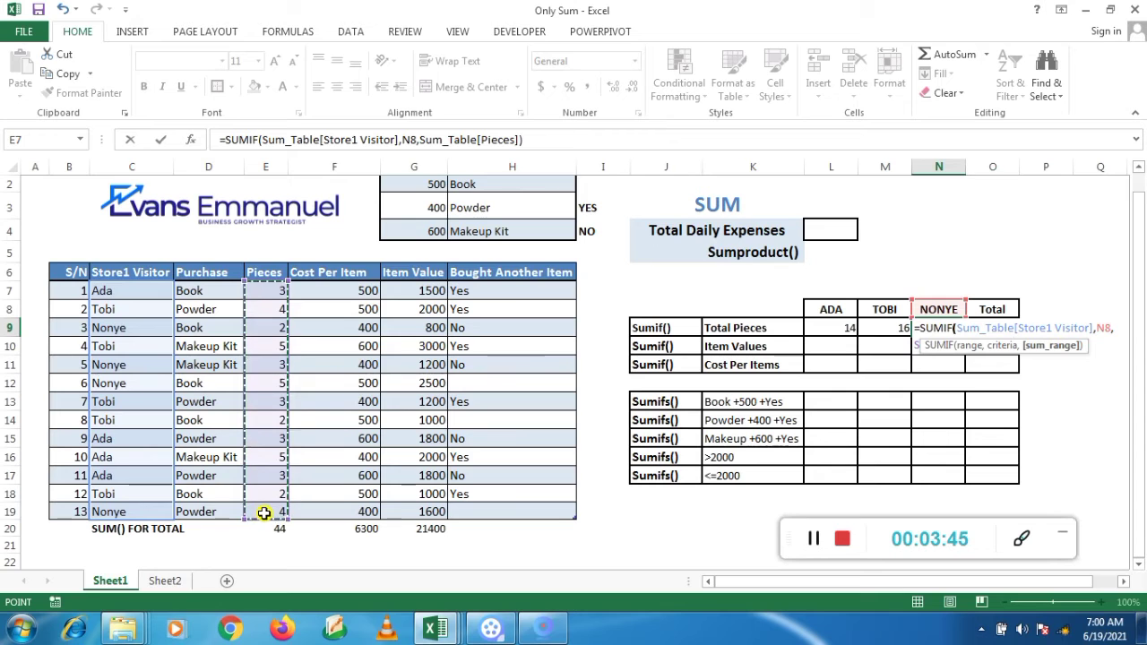
text())
key(Return)
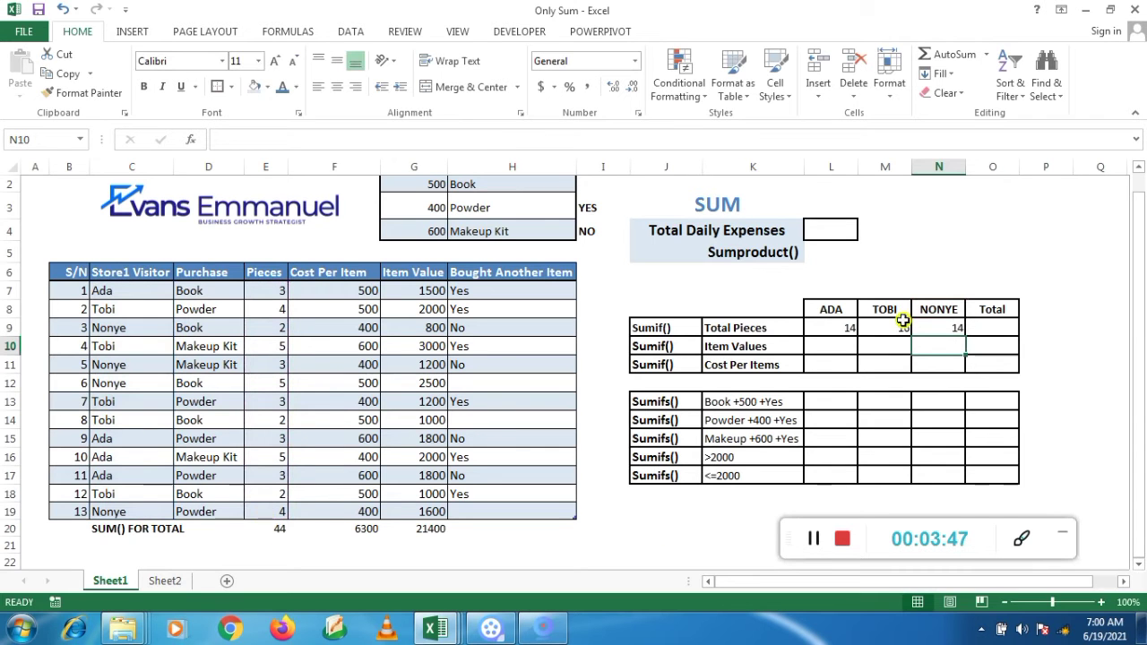
Check the pieces total in cell E20 and total the visitors' pieces in cell O9 with =SUM(L9:N9)
click(276, 528)
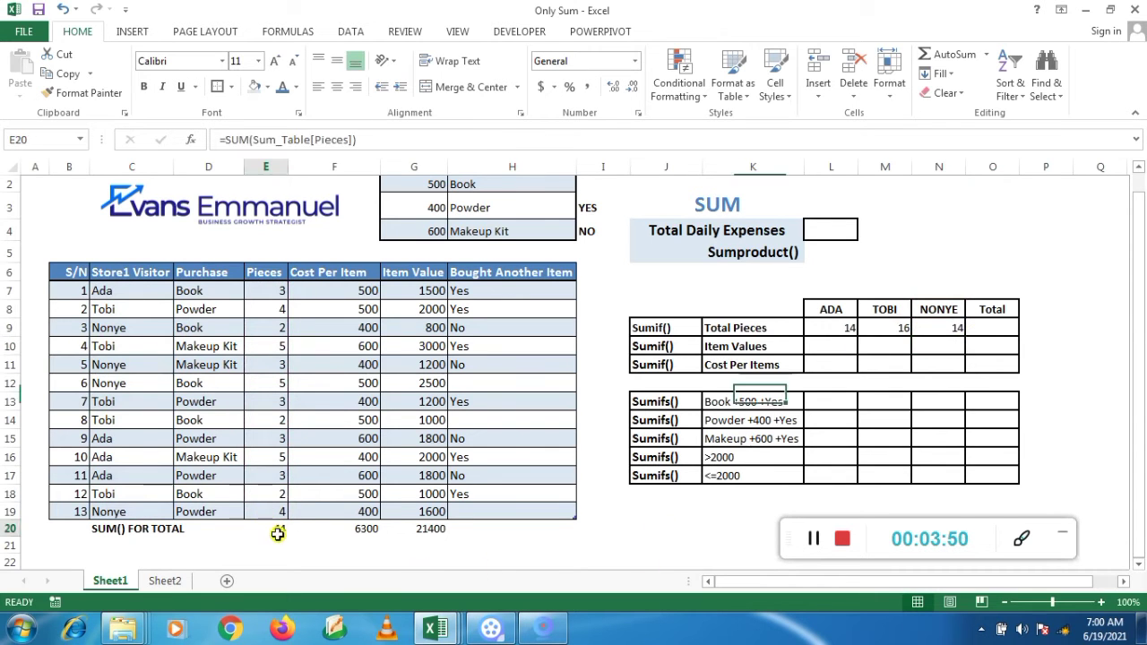
click(993, 324)
text(=SUM()
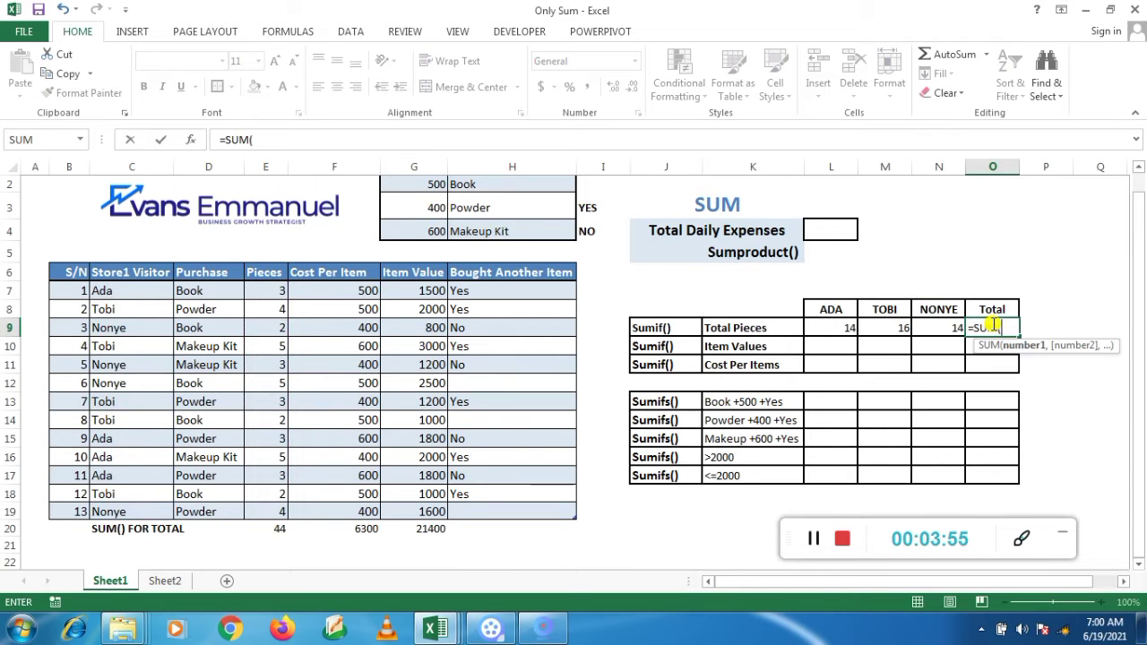
click(841, 328)
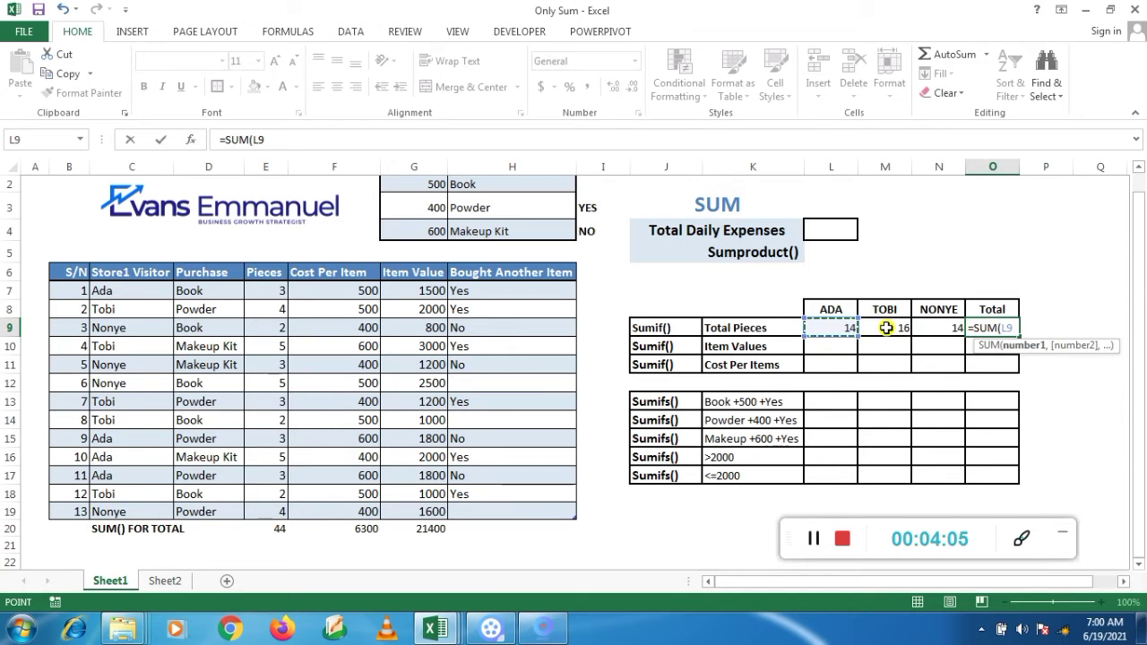
key(F8)
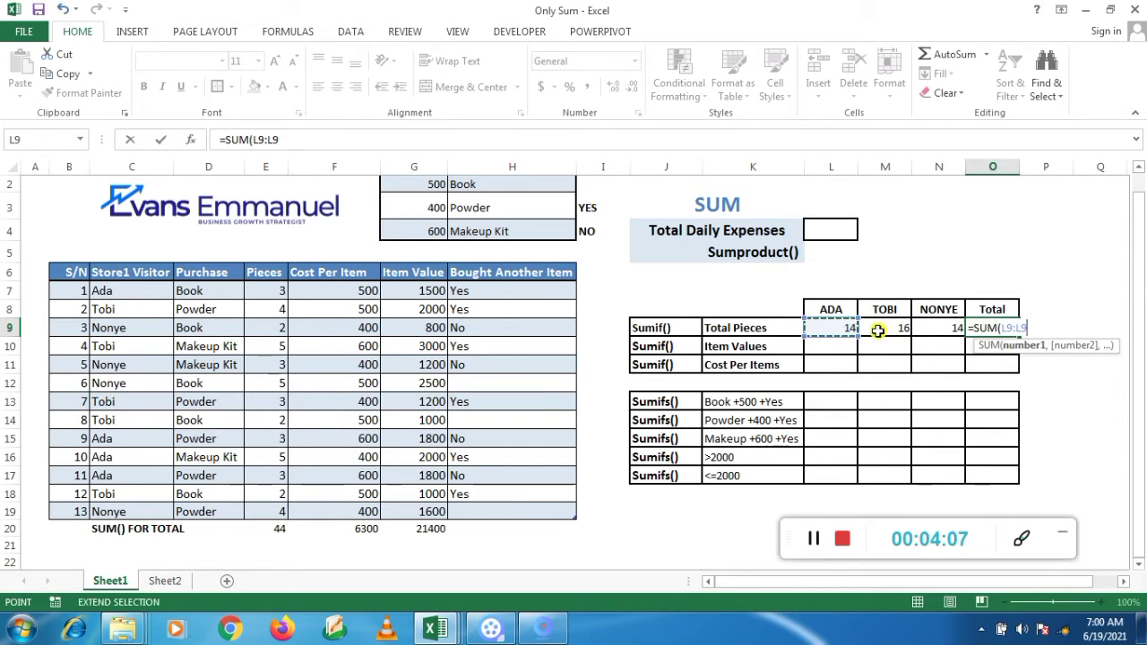
click(941, 328)
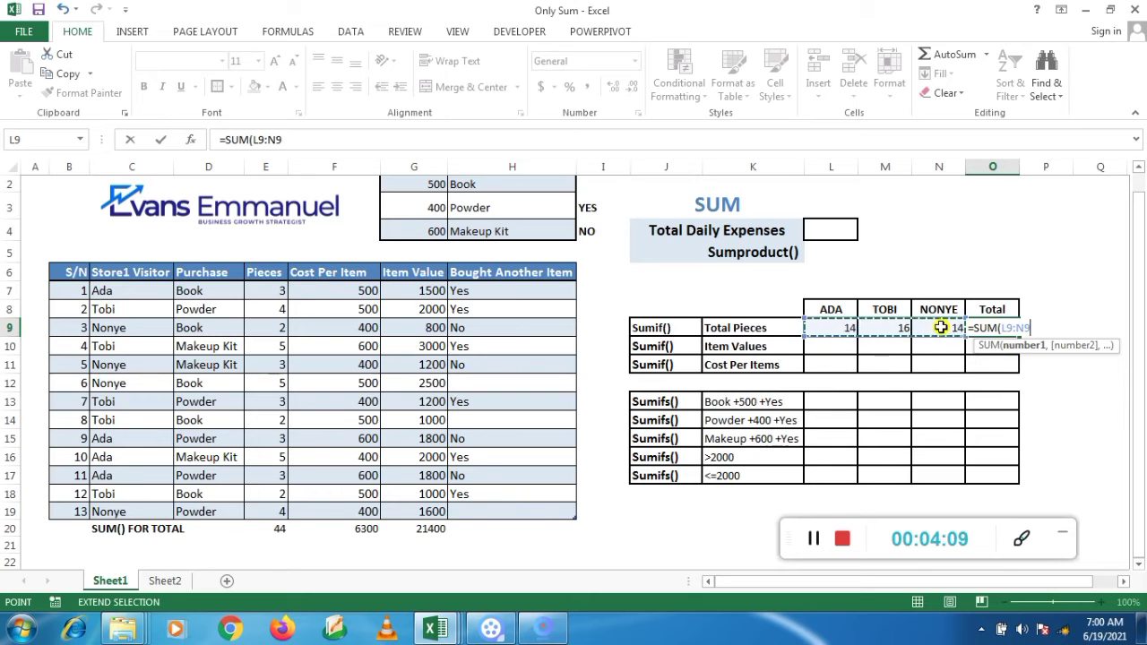
key(Return)
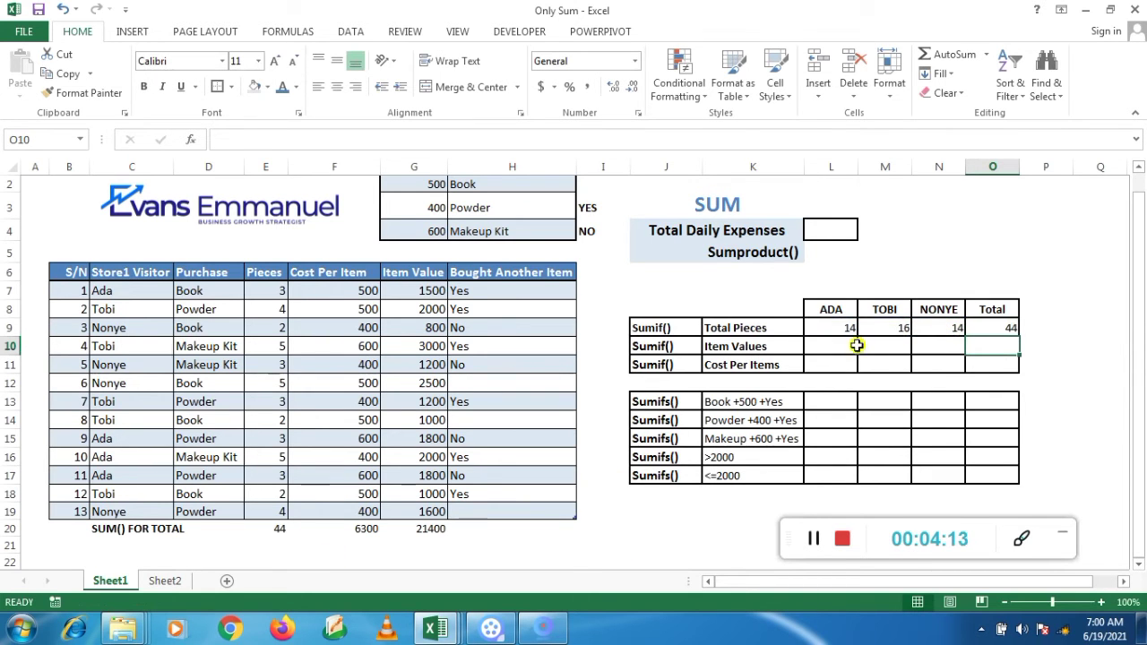
Sum the first visitor's item values in cell L10 with =SUMIF(Sum_Table[Store1 Visitor],L8,Sum_Table[Item Value])
click(850, 344)
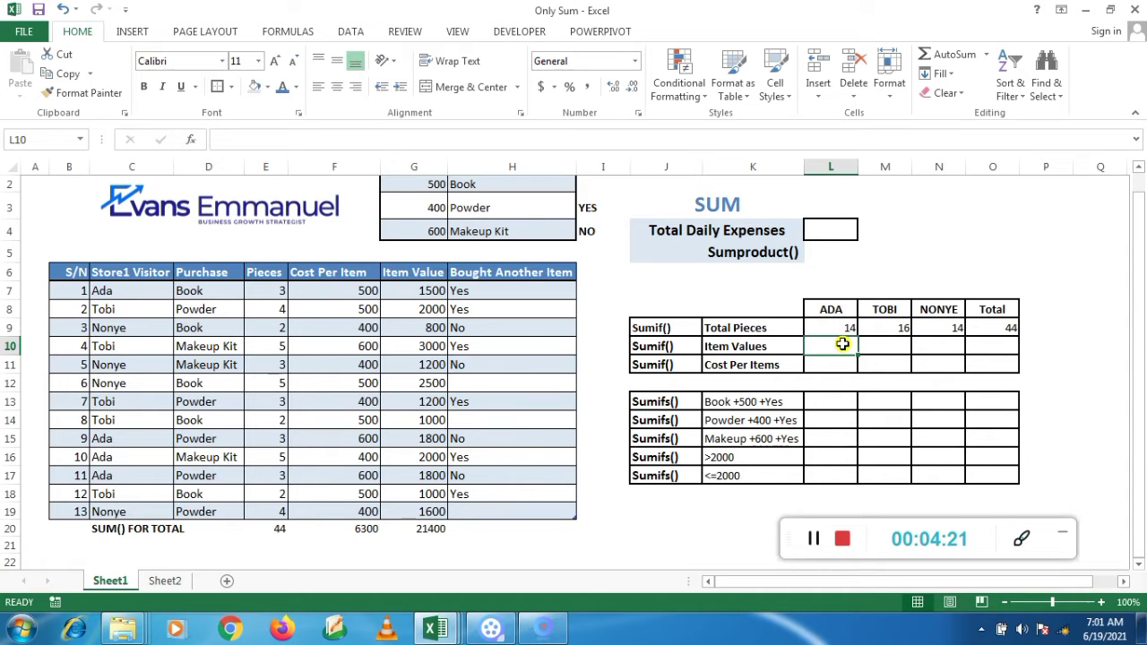
text(=SU)
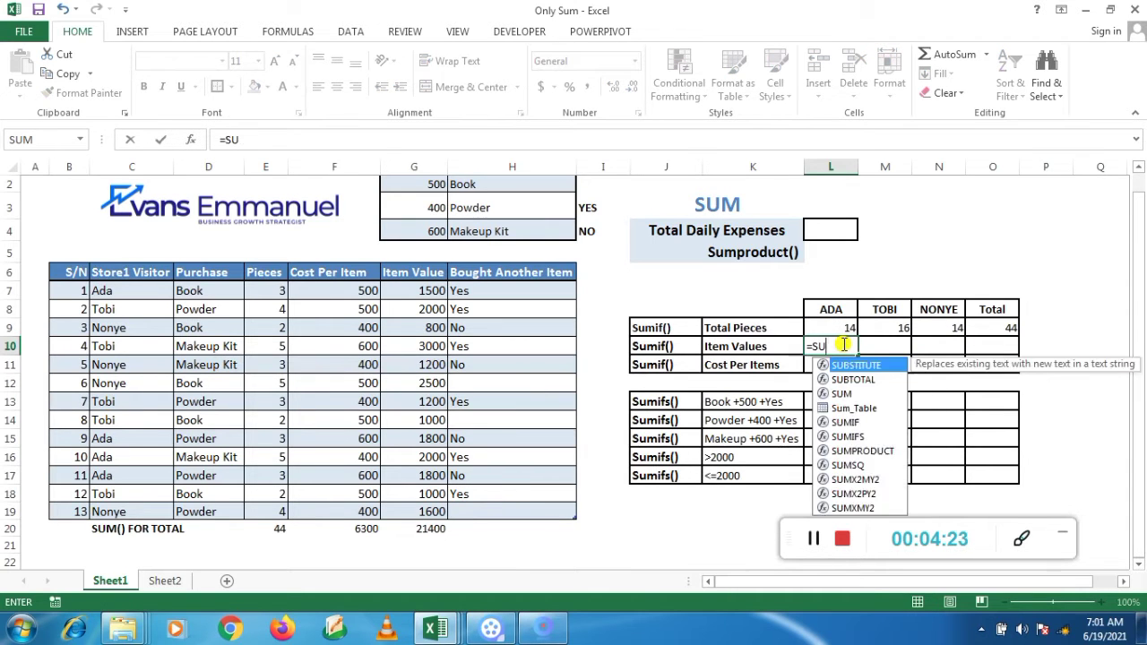
text(MIF()
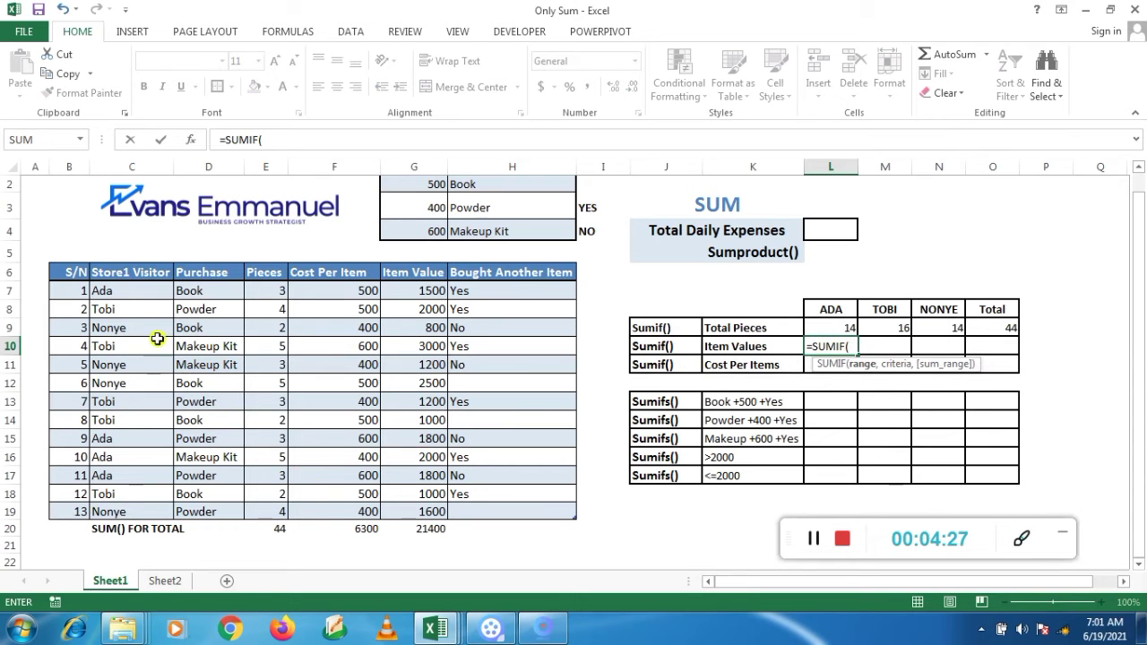
drag(146, 294, 141, 507)
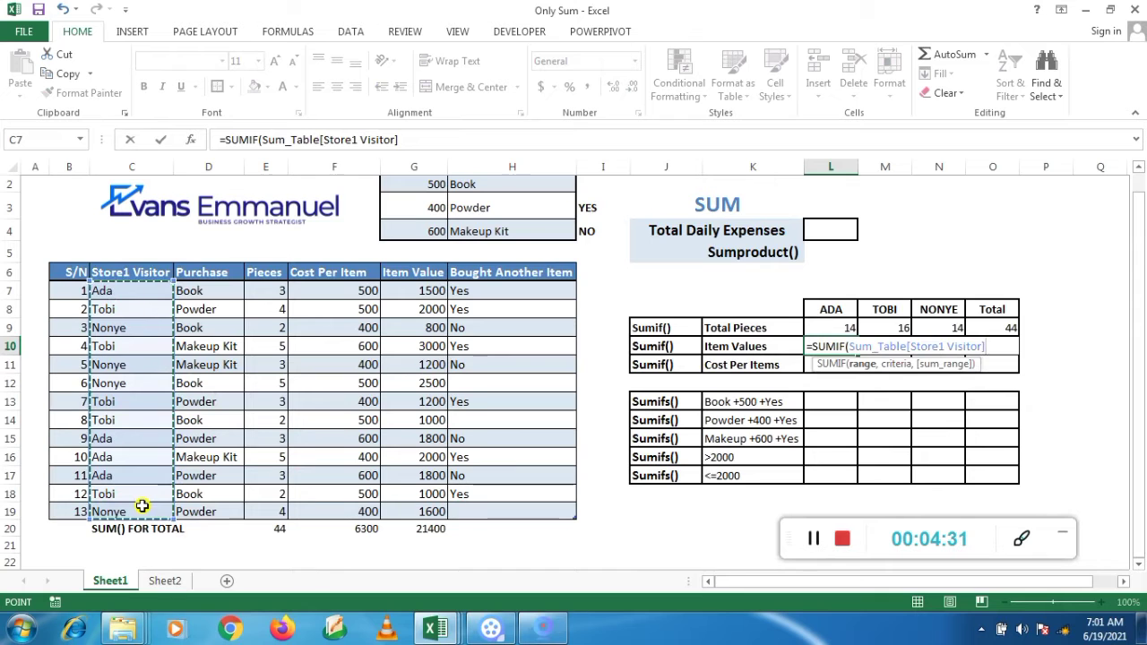
text(,)
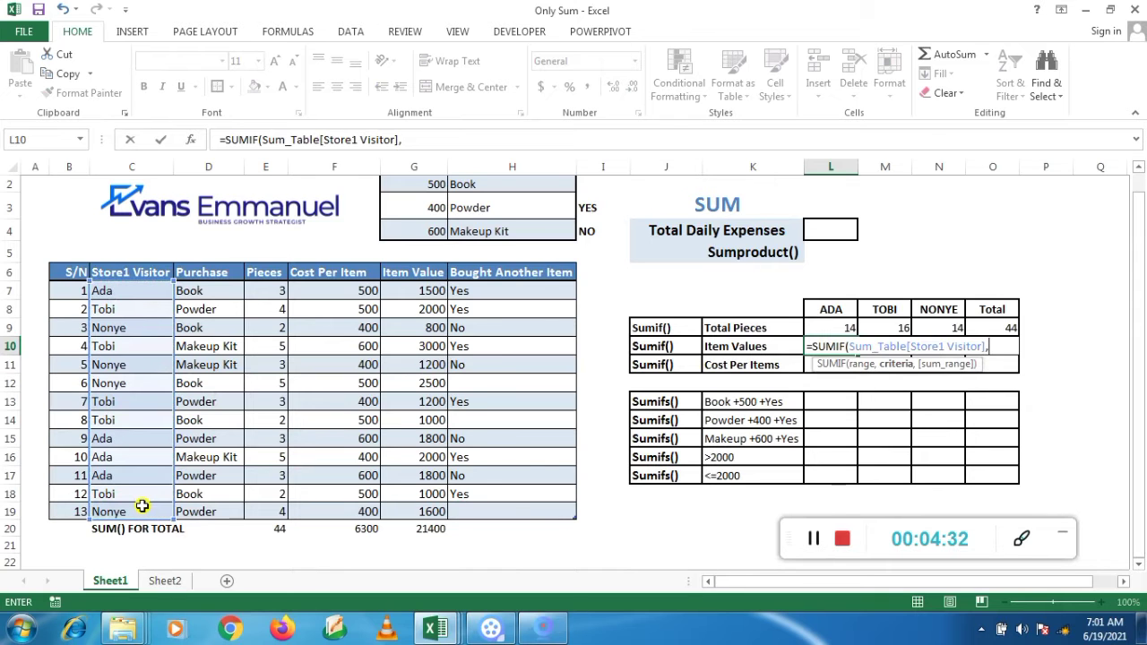
click(830, 309)
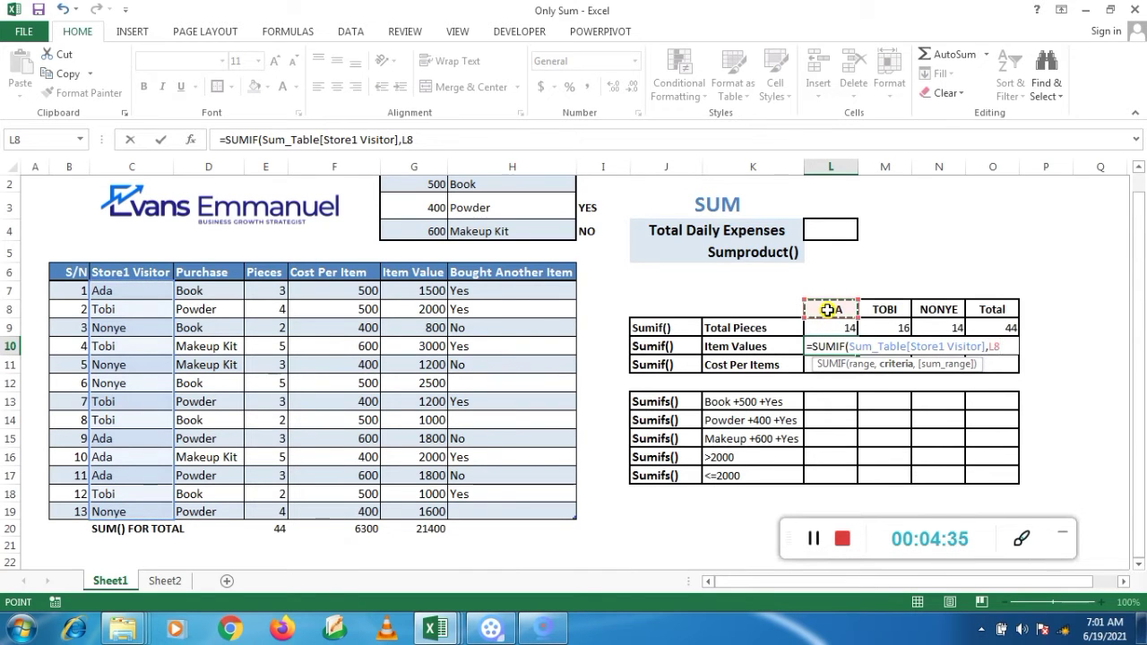
text(,)
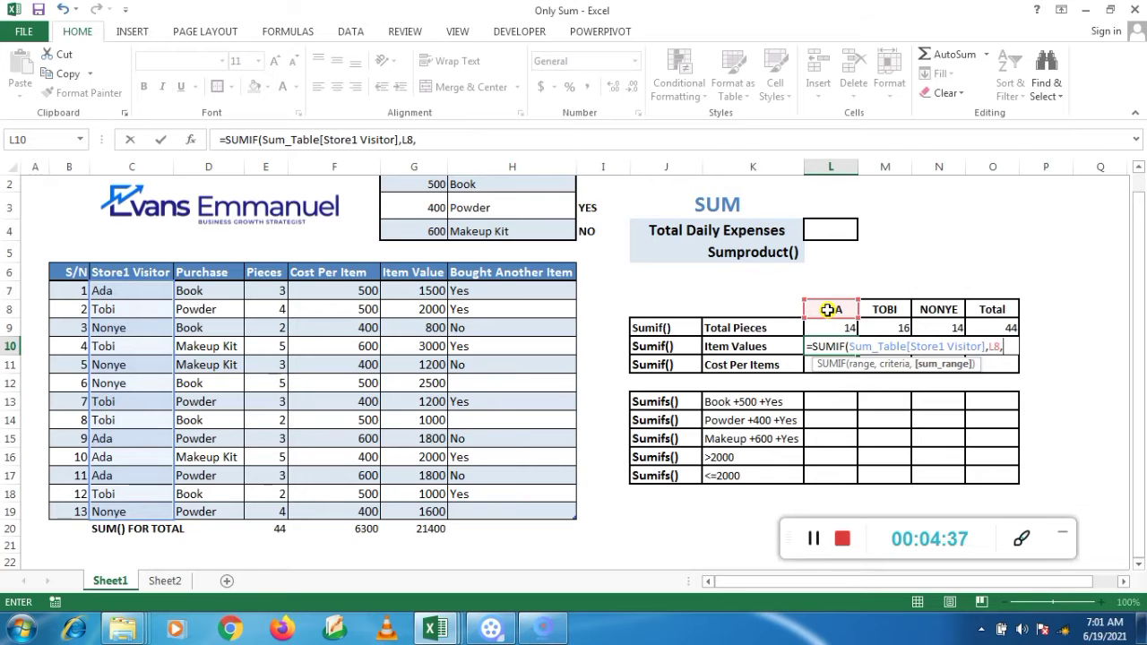
drag(415, 285, 418, 510)
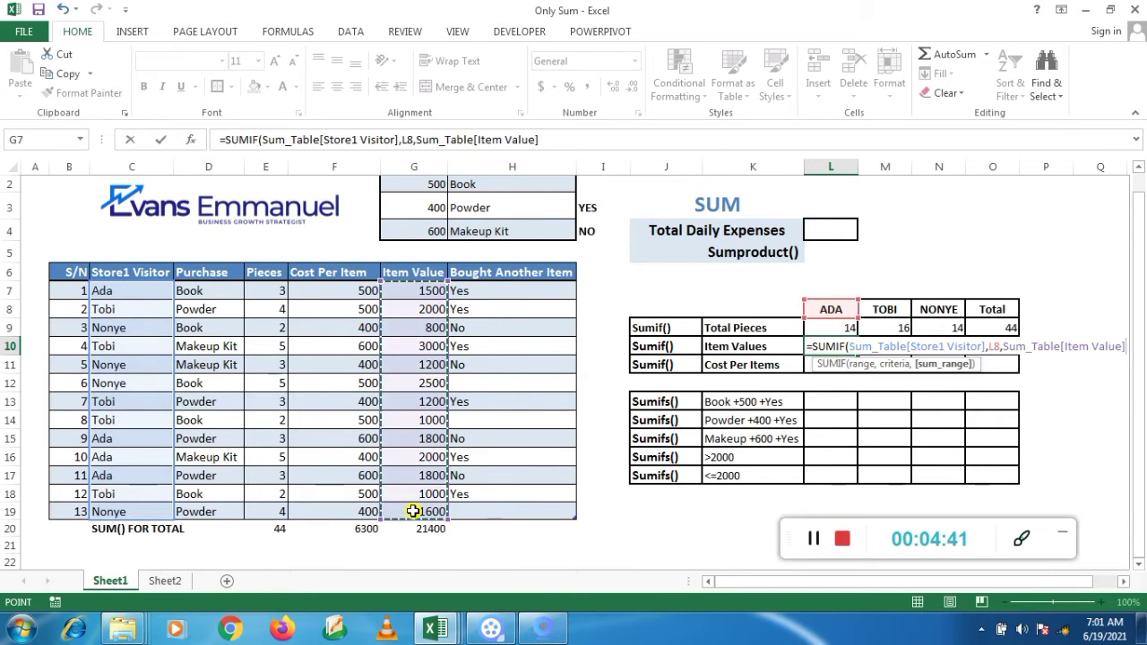
text())
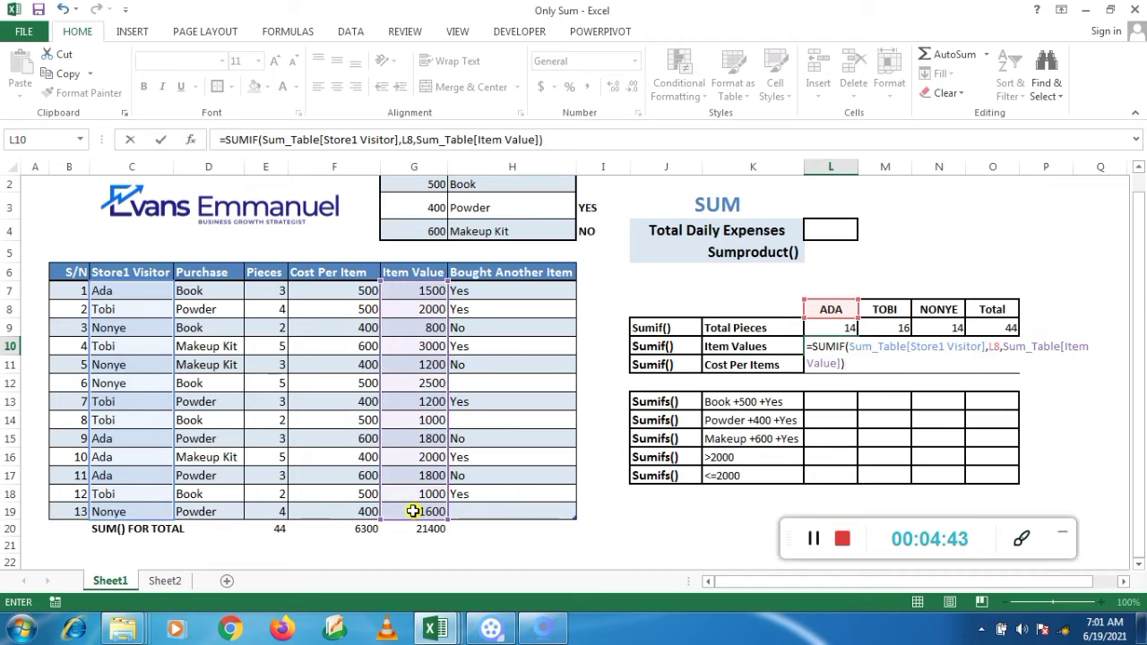
key(Return)
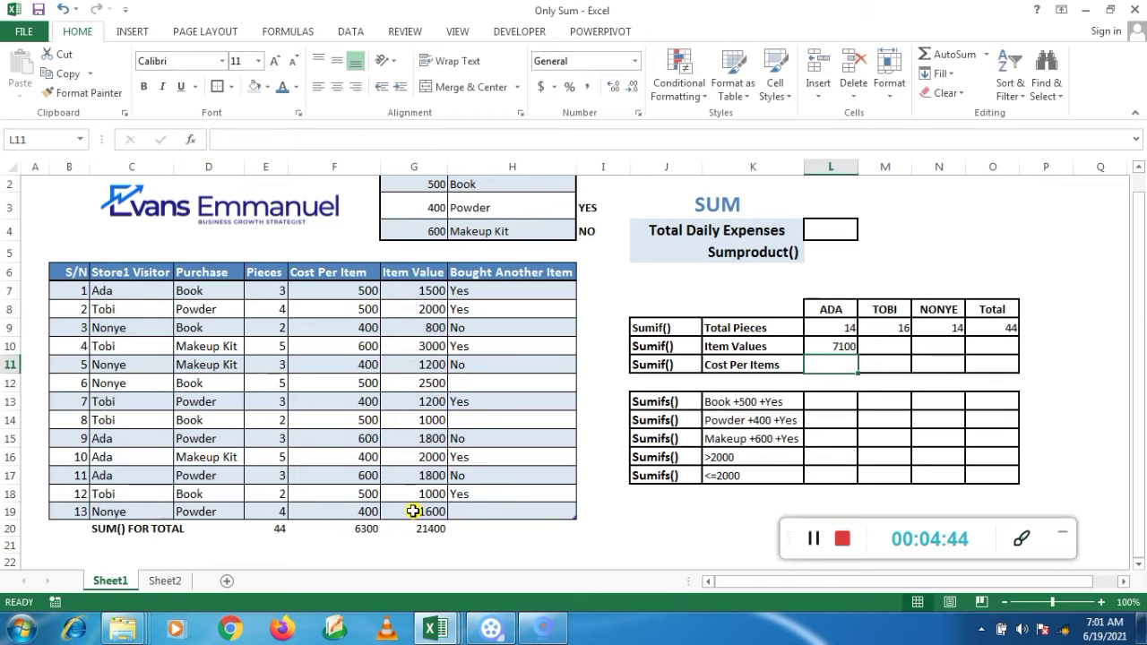
click(812, 539)
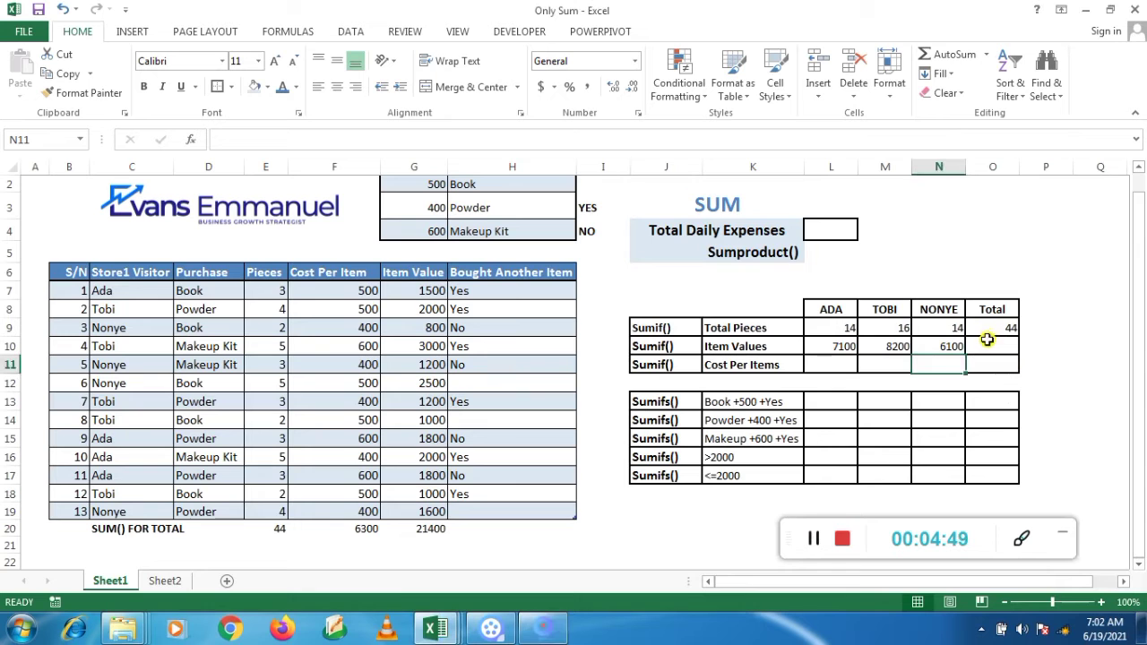
Fill the Total formula from O9 down to O10 and compare it with the Item Value total in G20
click(987, 342)
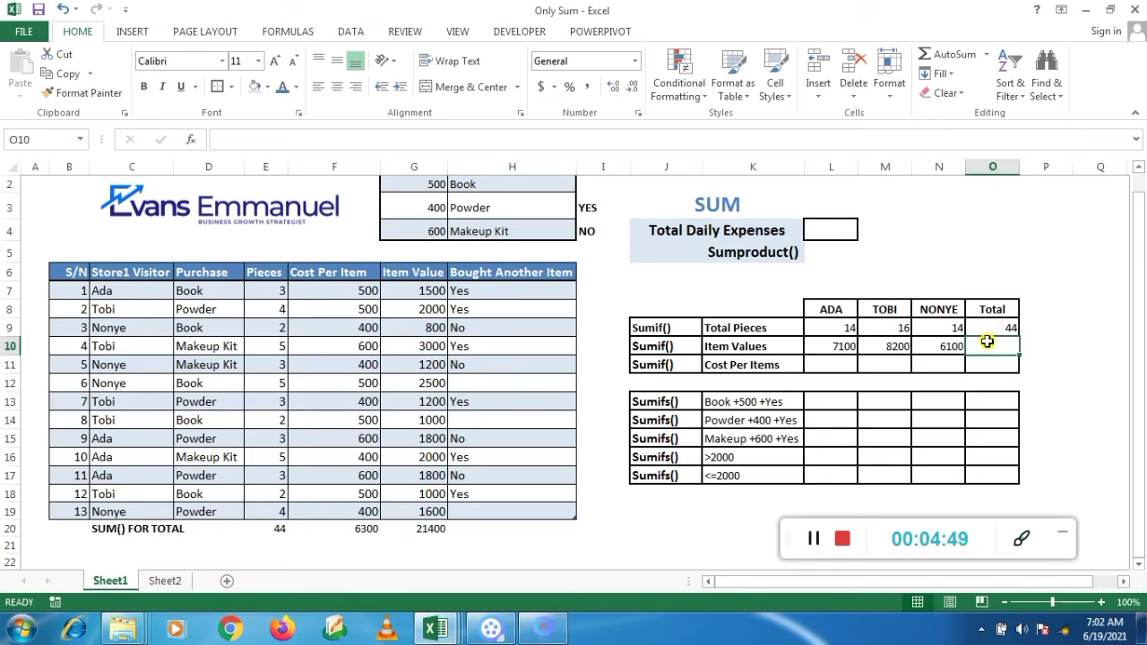
text(=)
key(BackSpace)
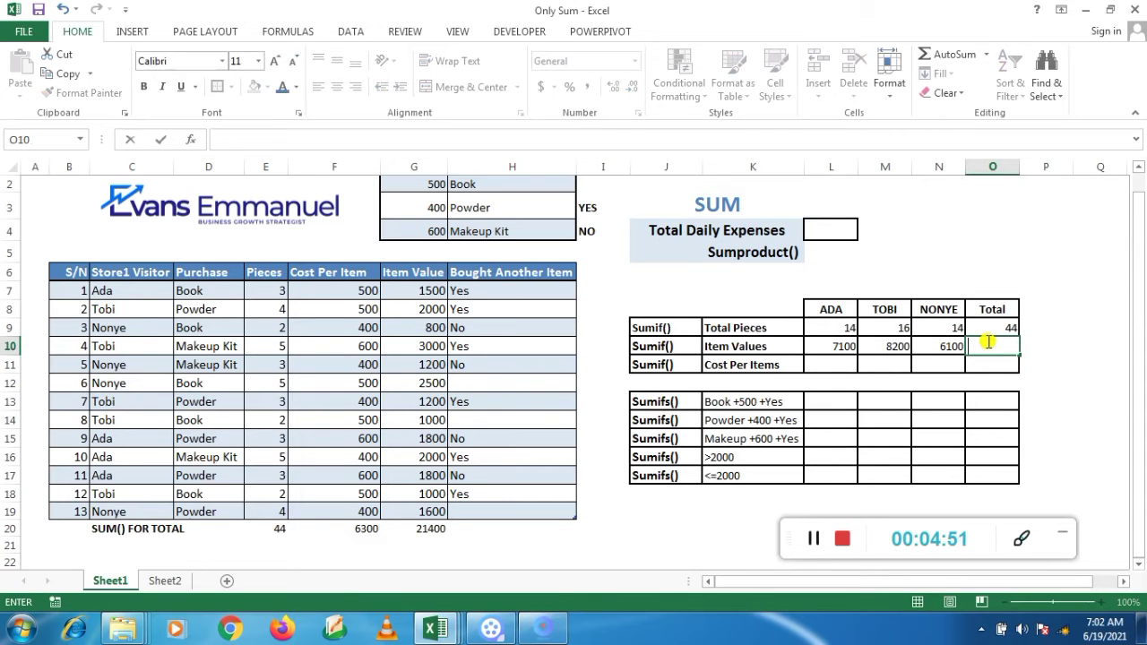
click(1000, 333)
drag(1019, 336, 1022, 355)
click(1007, 346)
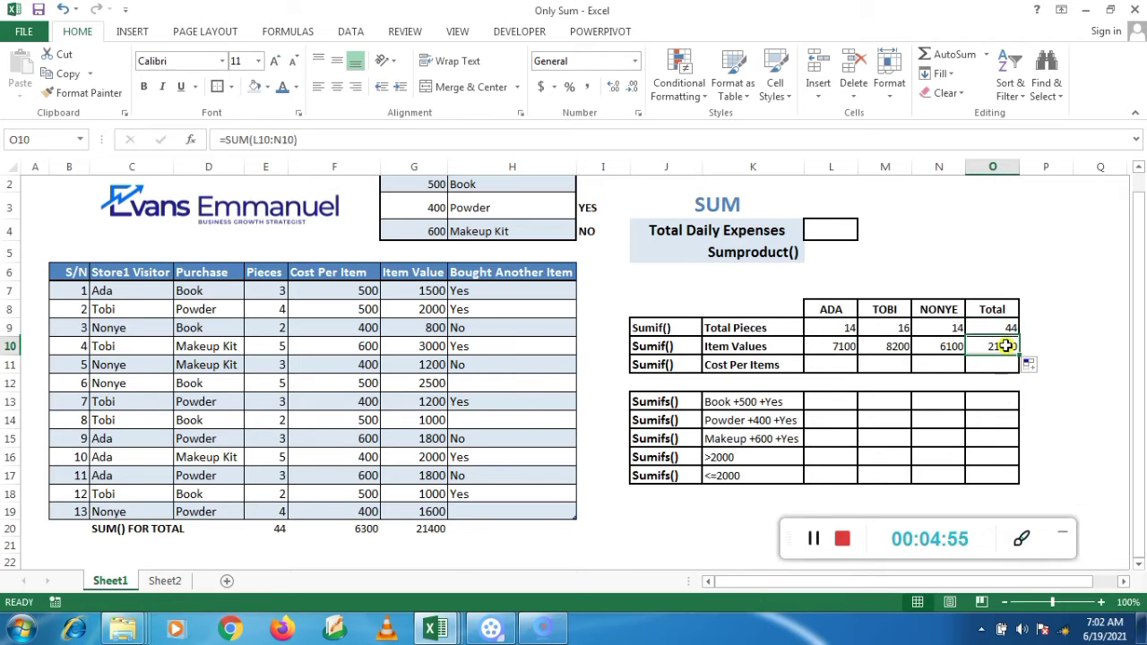
click(429, 529)
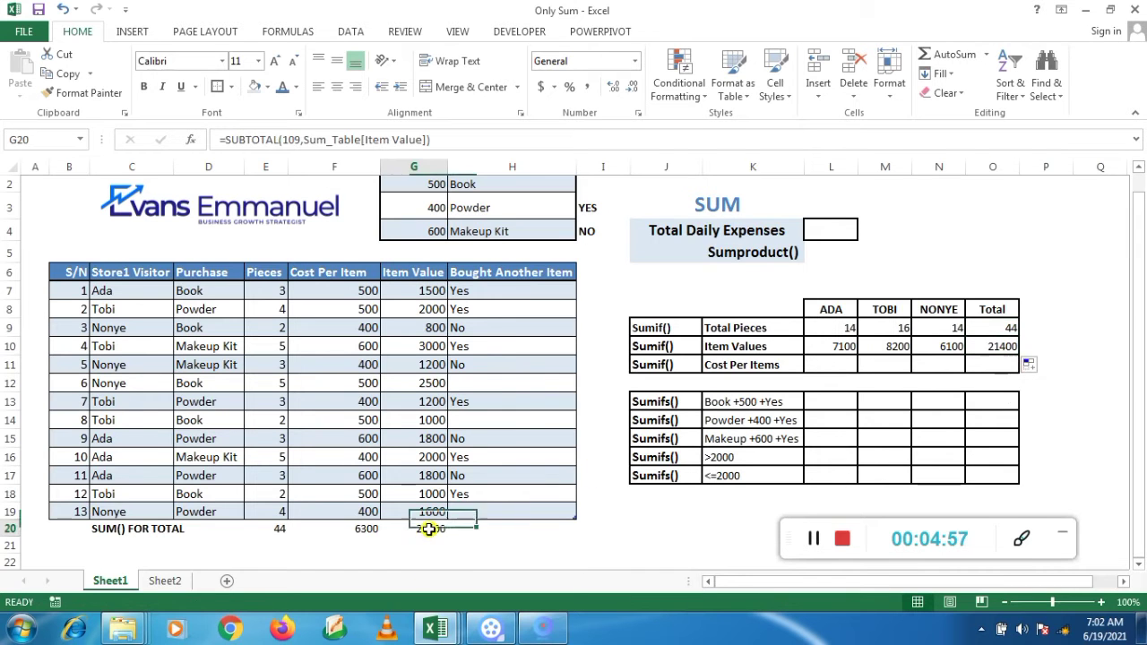
Sum the first visitor's item costs in cell L11 with =SUMIF(Sum_Table[Store1 Visitor],L8,Sum_Table[Cost Per Item])
click(833, 367)
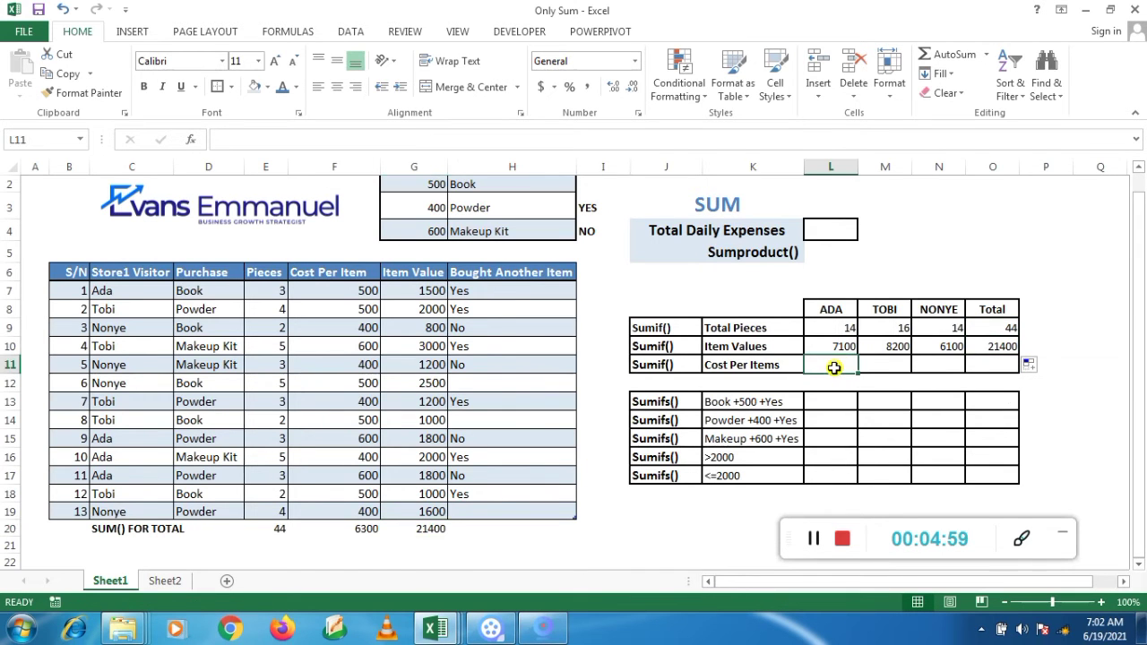
text(=SM)
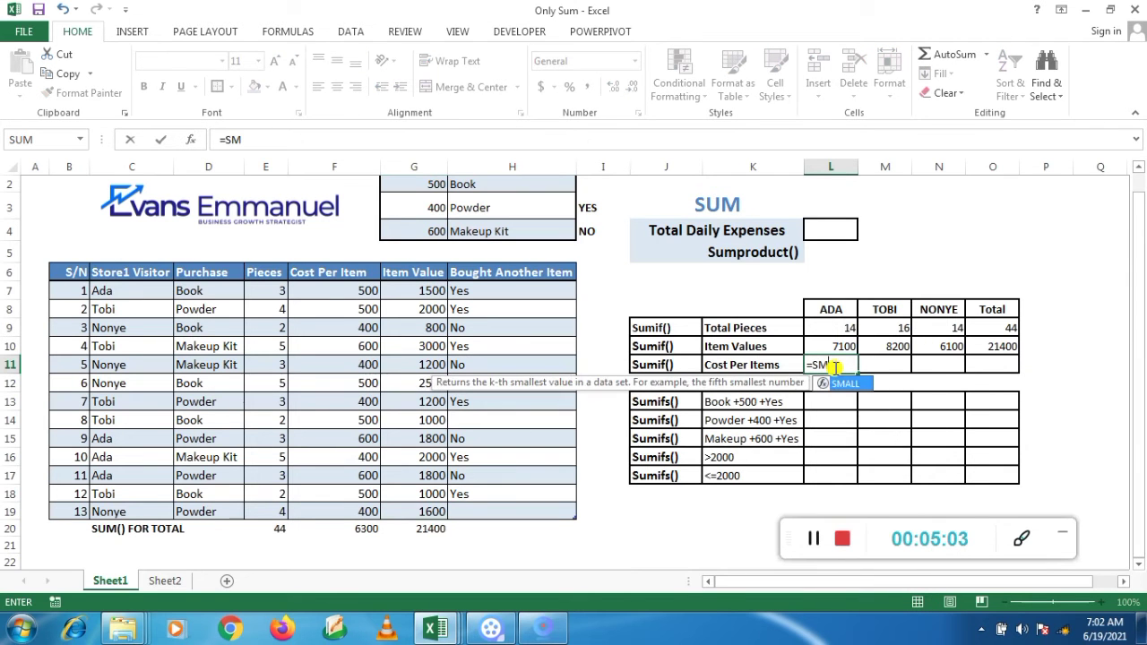
key(BackSpace)
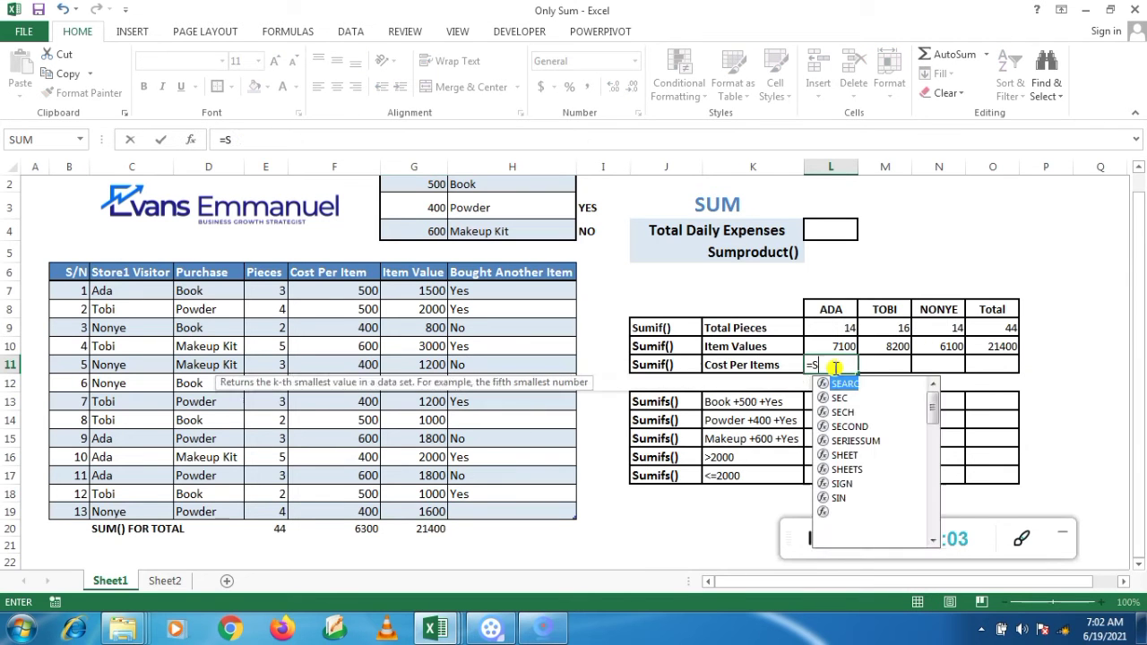
text(UMIF()
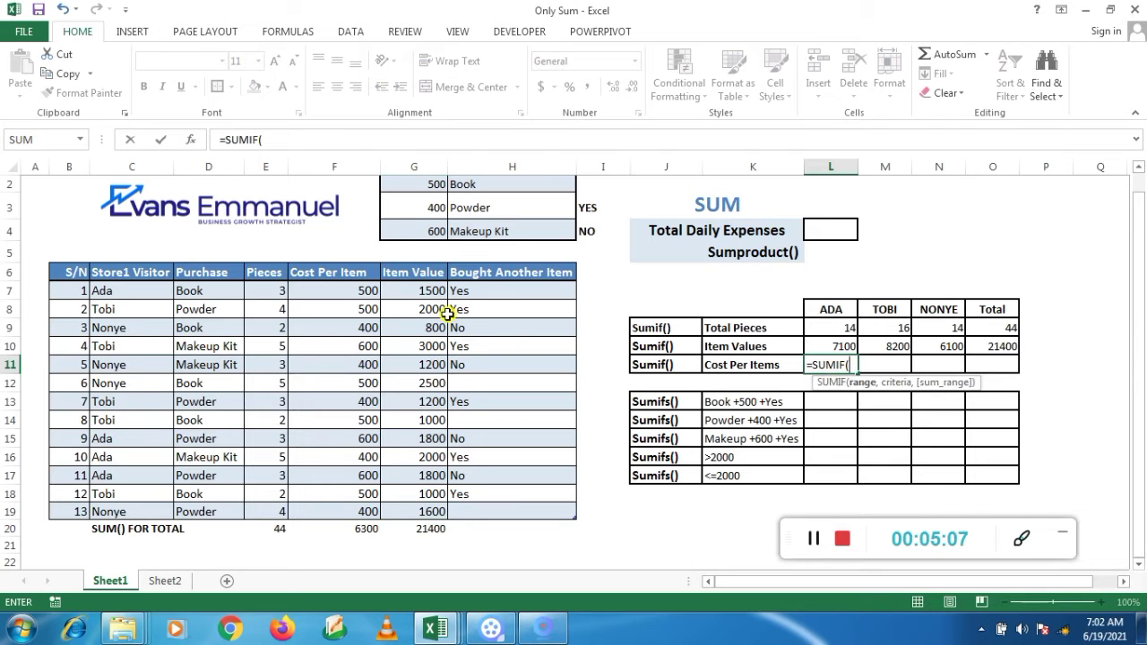
drag(140, 295, 140, 507)
text(,)
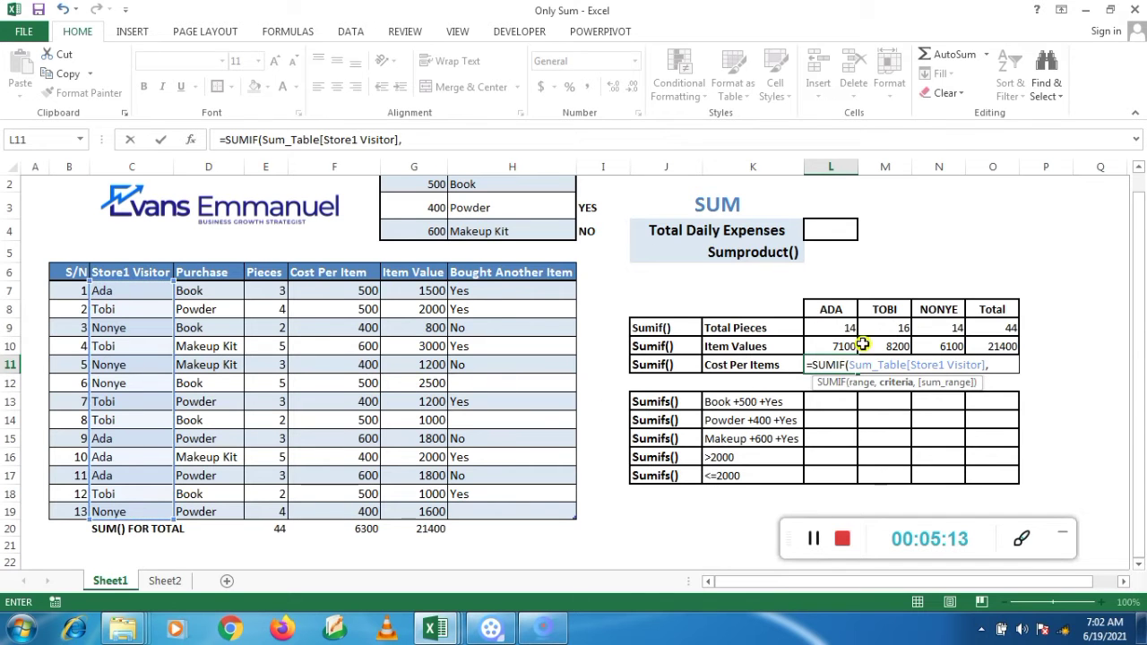
click(840, 306)
text(,)
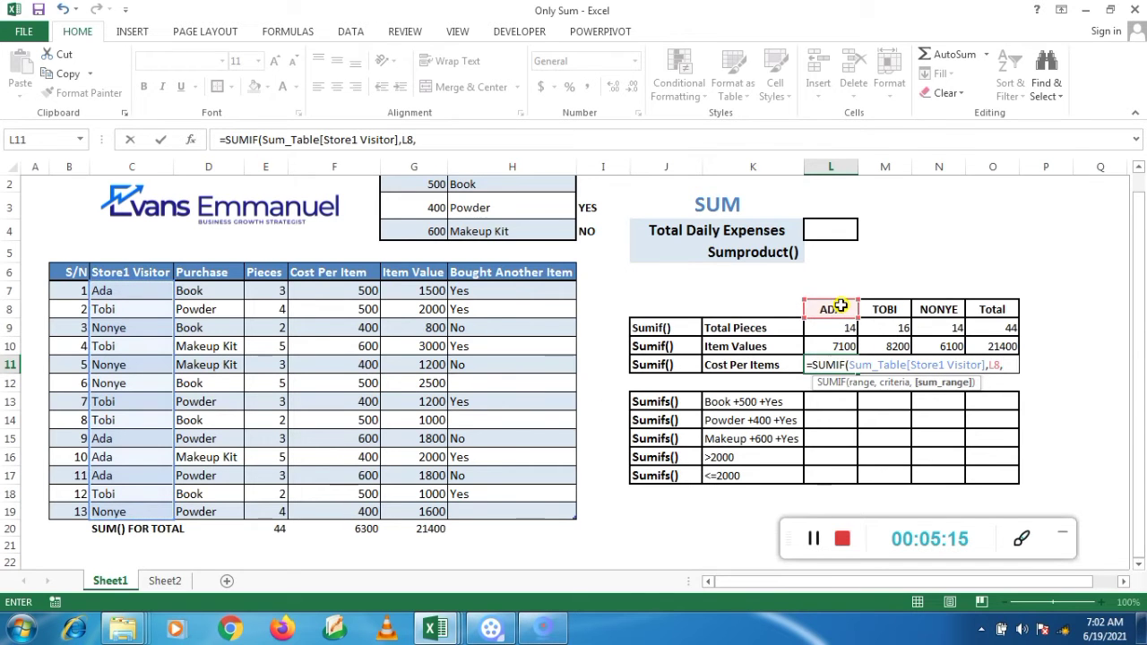
drag(367, 290, 355, 510)
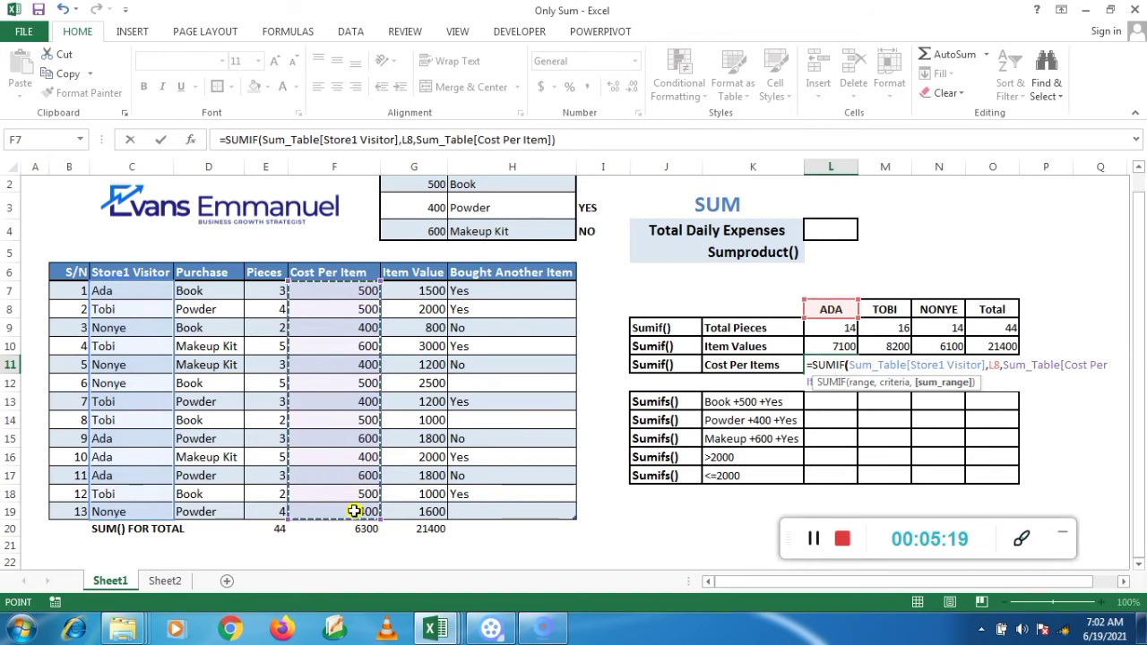
text())
key(Return)
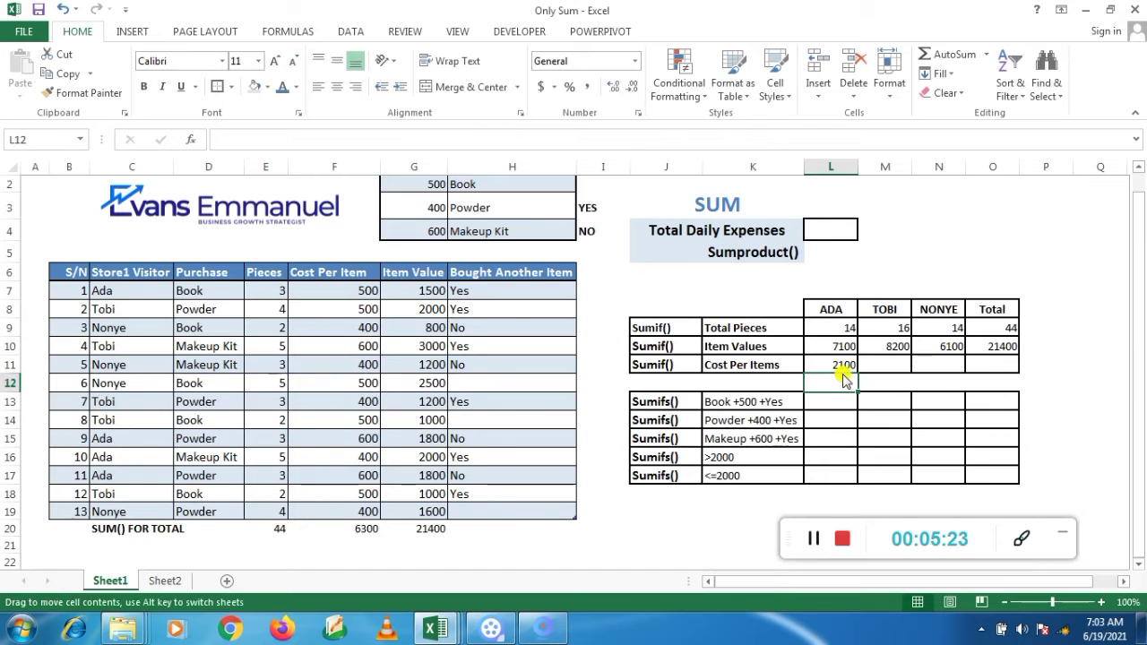
click(816, 535)
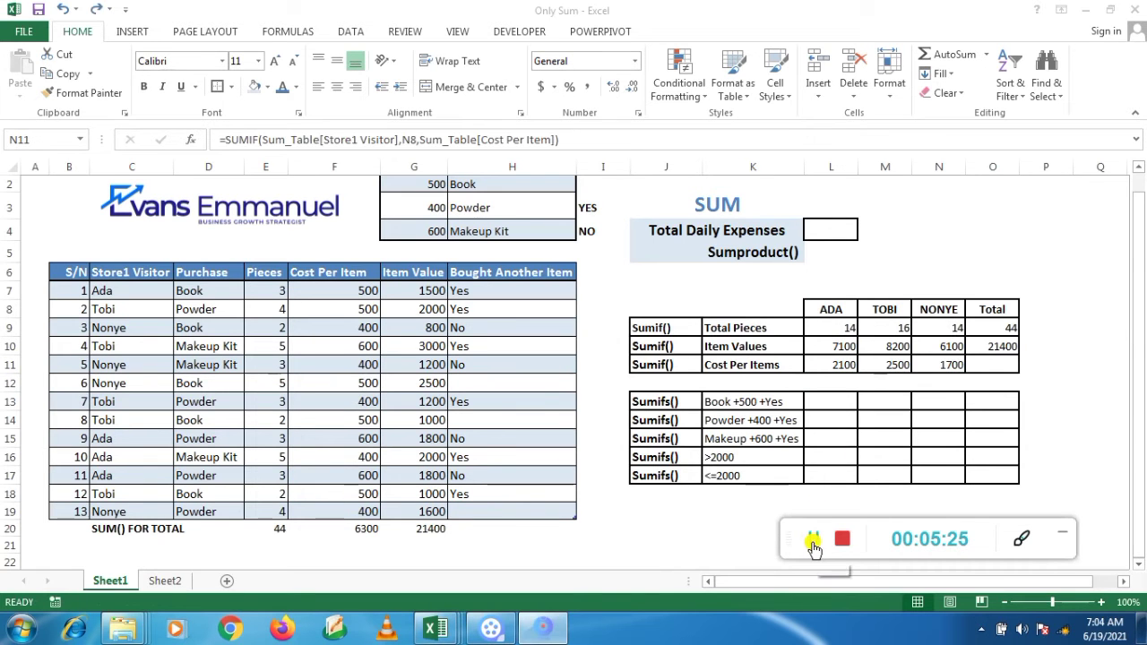
Total the Cost Per Items results in L11:N11 into cell O11 with AutoSum
click(1001, 364)
drag(842, 364, 931, 364)
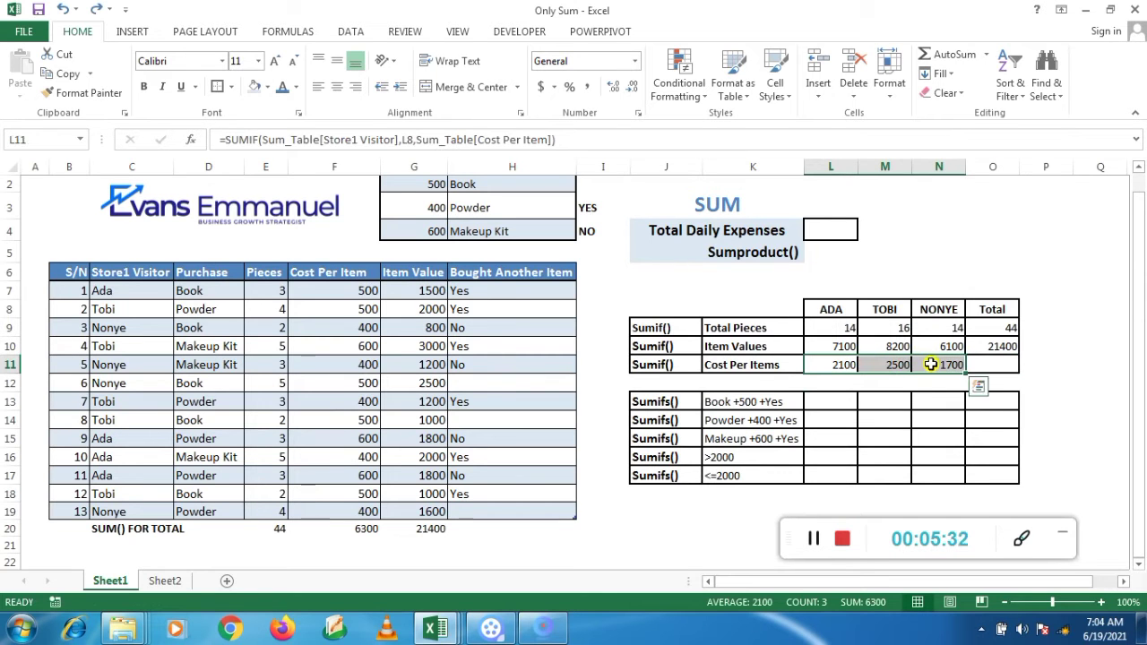
click(945, 64)
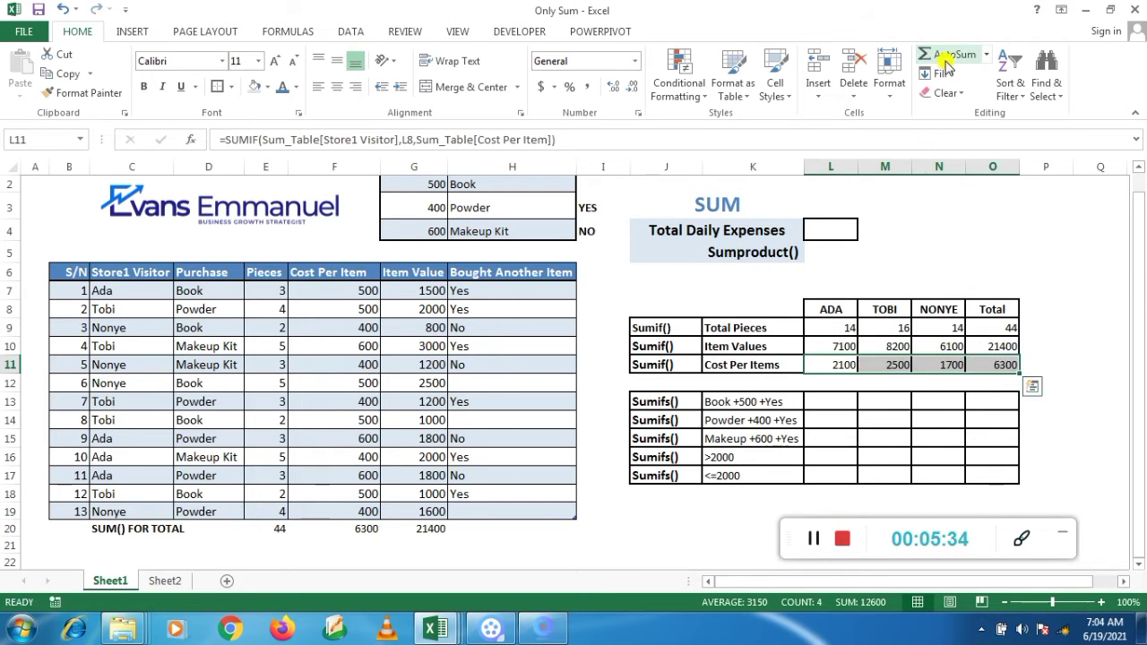
click(1007, 365)
Make the SUMIF results and totals in L9:O11 bold and select cell L13 in the Book +500 +Yes row
drag(843, 328, 978, 365)
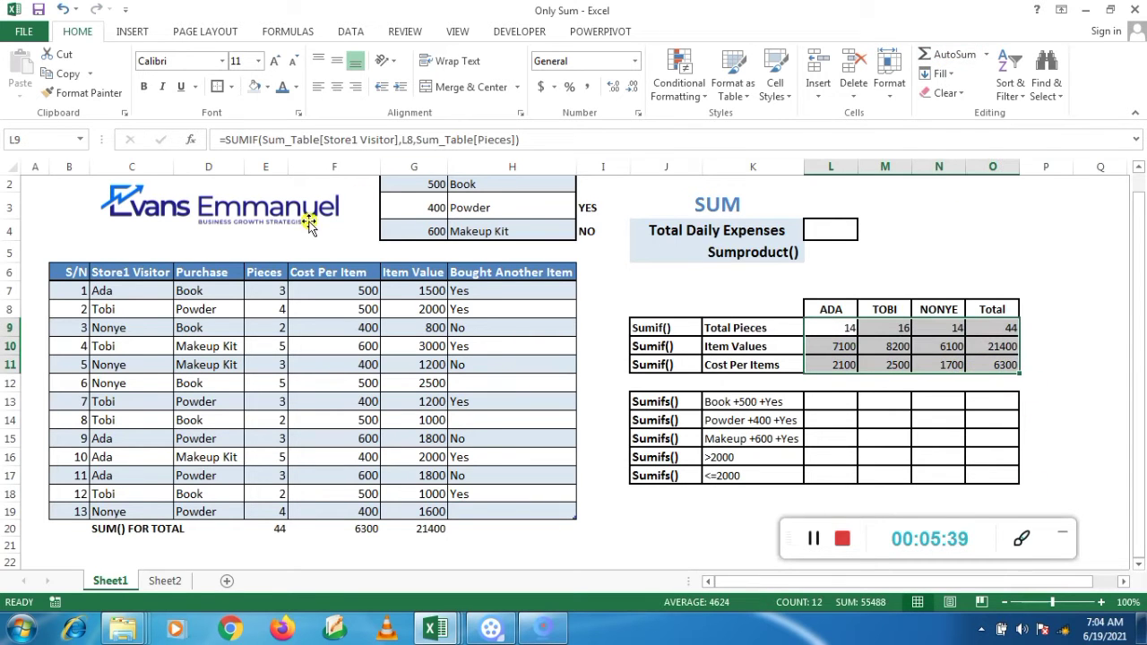
click(143, 86)
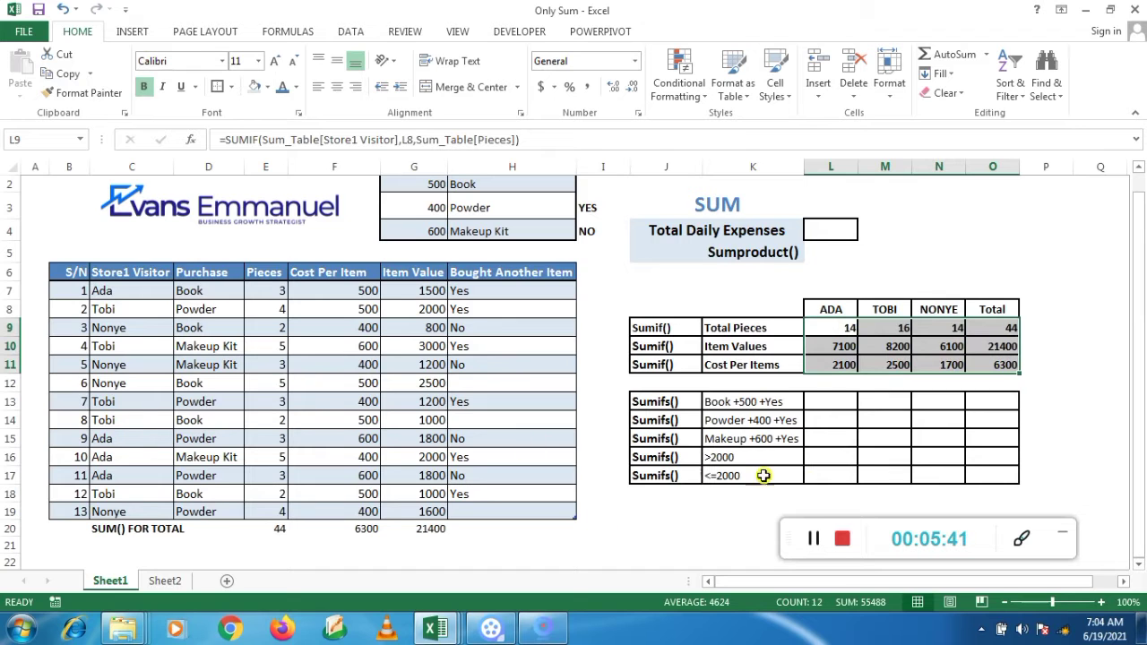
click(840, 415)
click(836, 398)
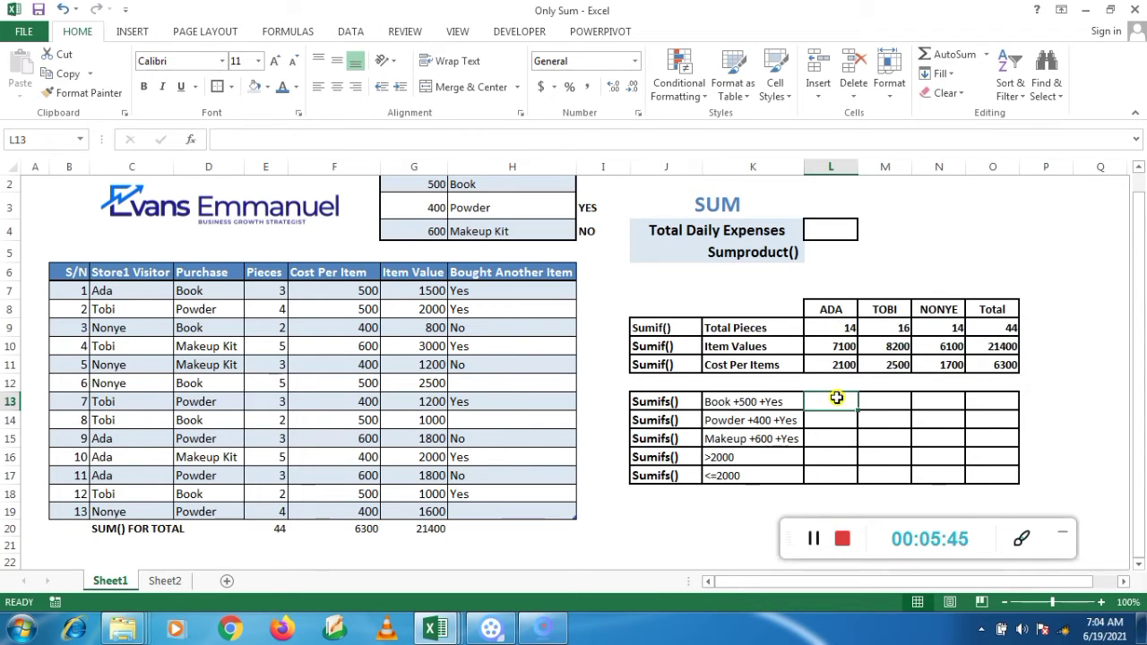
Review the Sumifs() description on Sheet2 and return to Sheet1
click(161, 581)
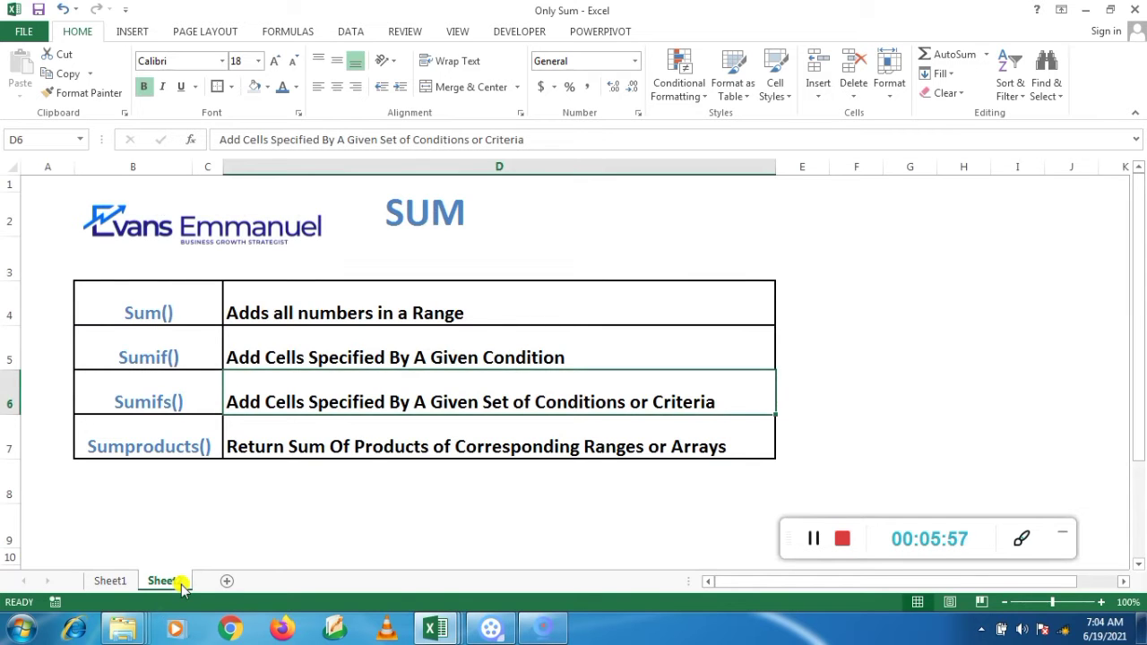
click(112, 583)
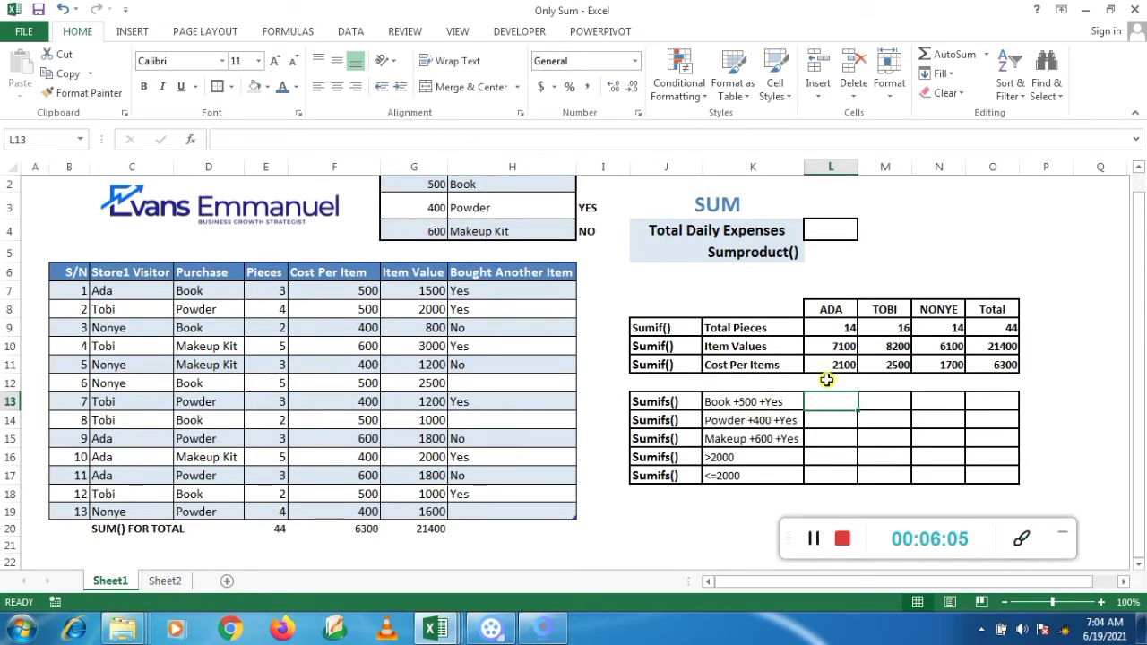
click(816, 545)
click(817, 545)
Begin a SUMIFS formula in L13 with Sum_Table[Item Value] as sum range and Sum_Table[Store1 Visitor] matched to L8
click(836, 398)
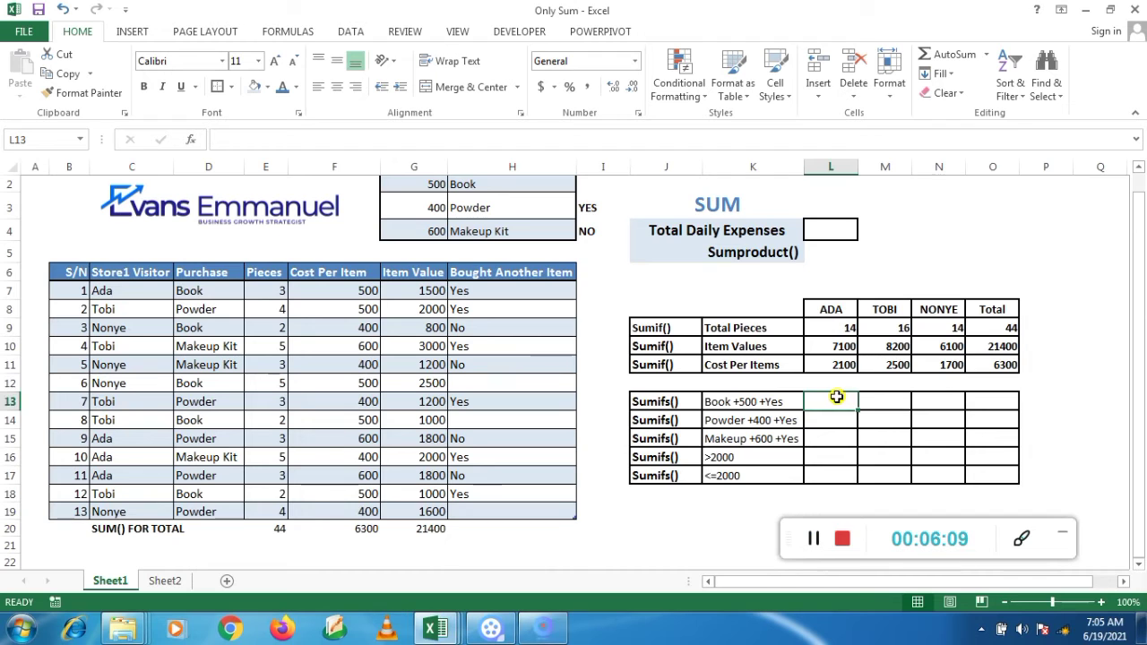
text(=)
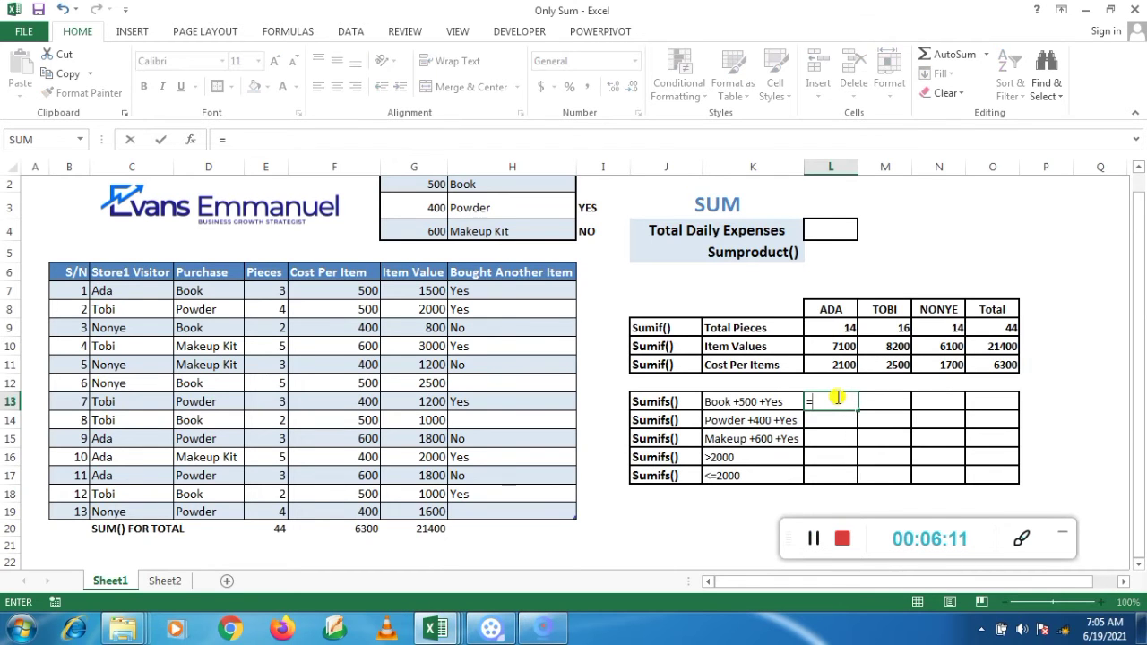
text(SUMIFS)
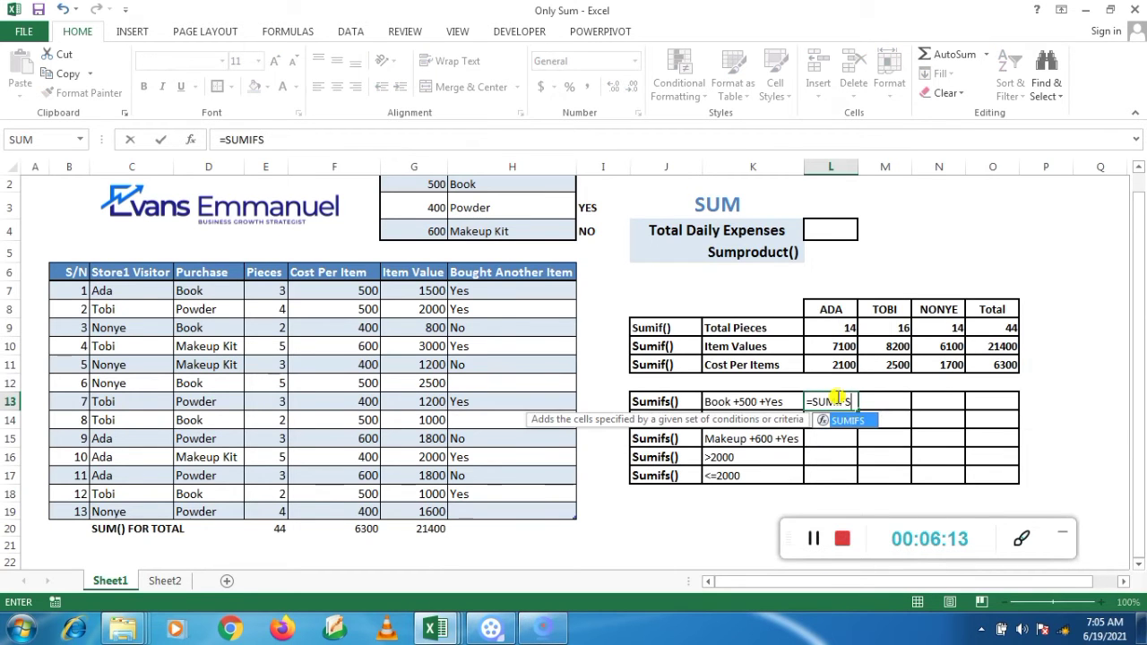
text(()
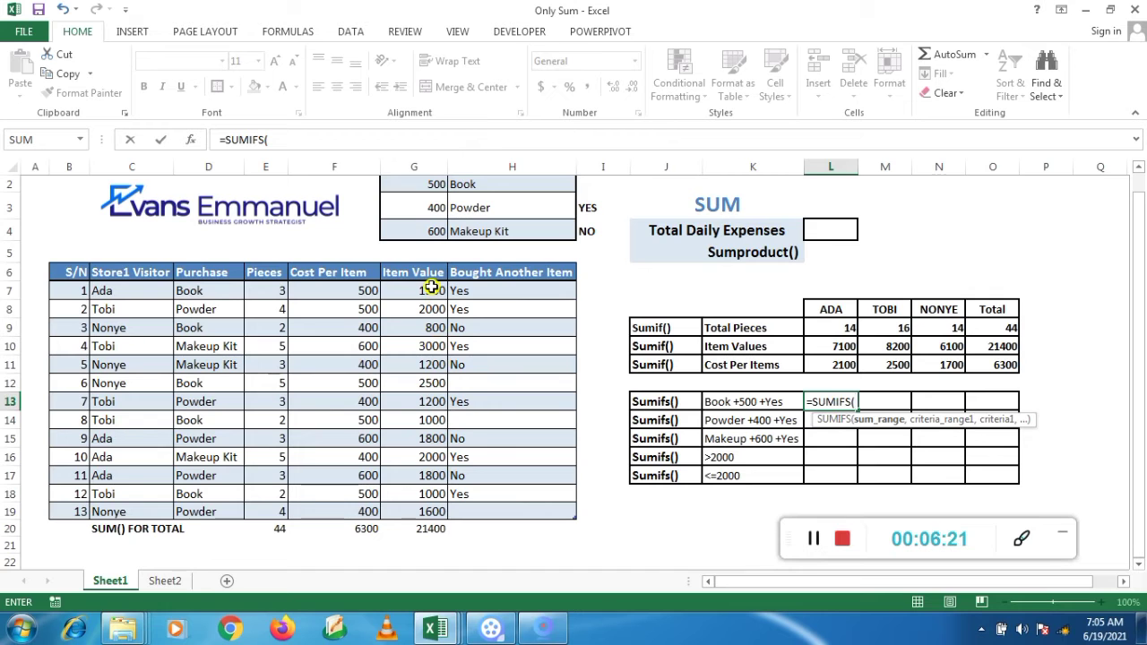
drag(432, 287, 418, 508)
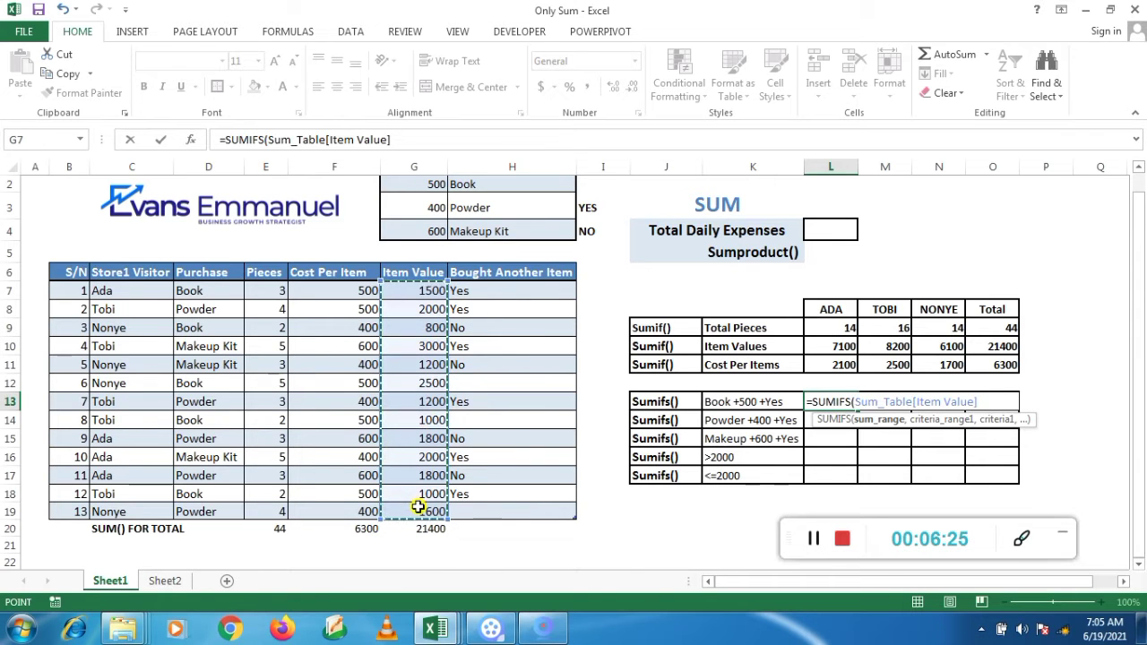
text(,)
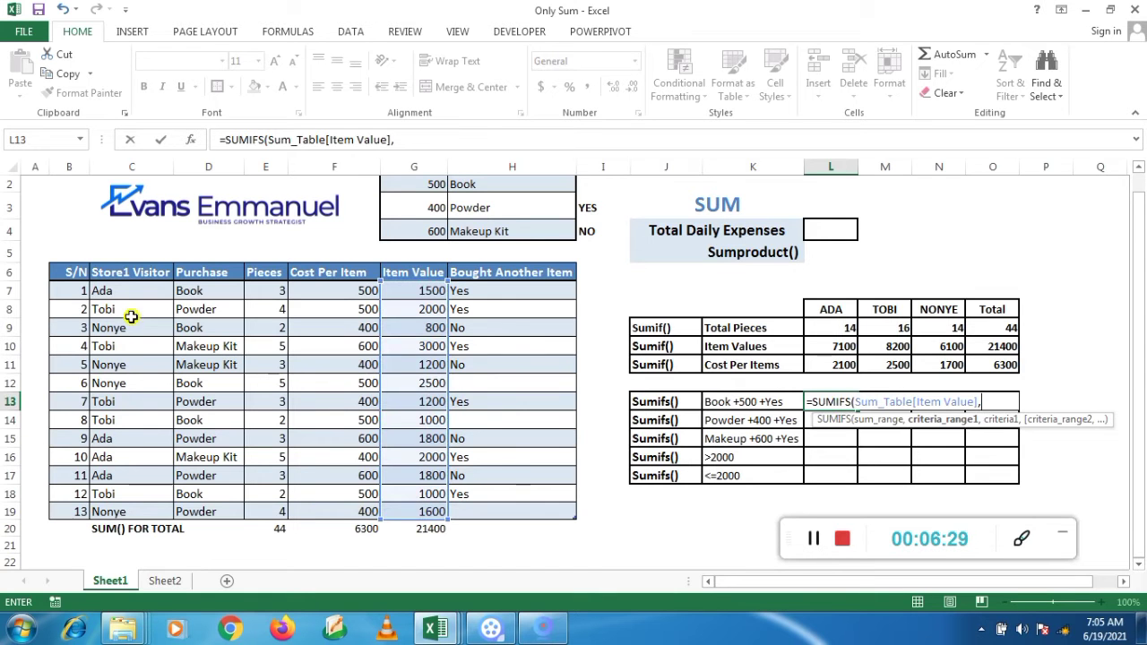
drag(133, 291, 130, 509)
text(,)
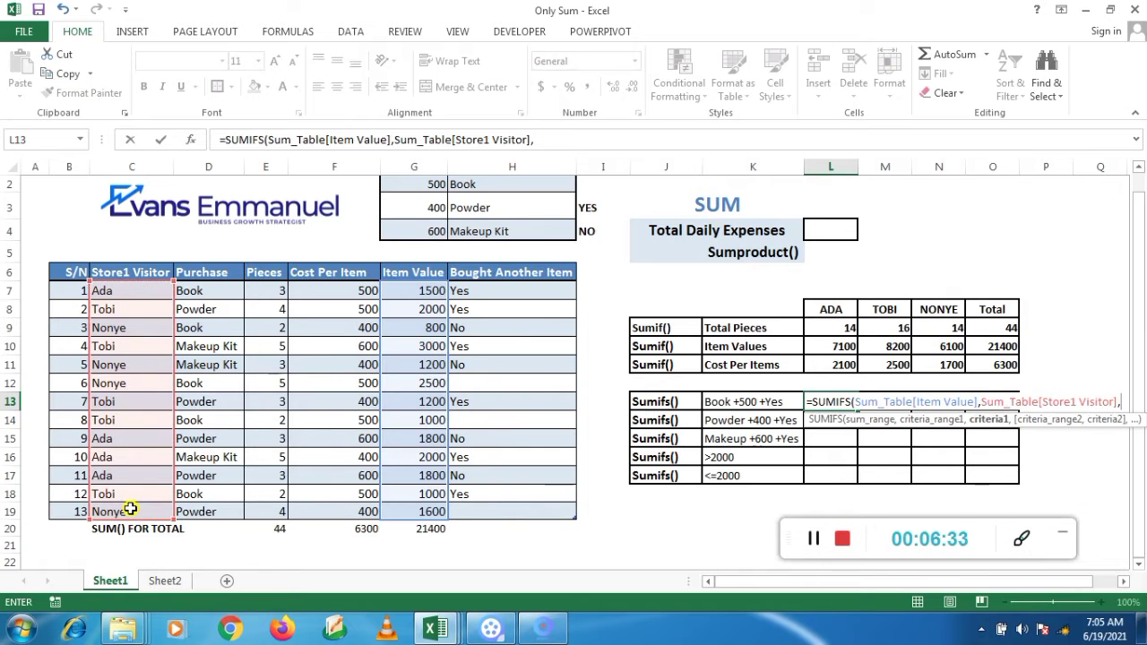
click(829, 312)
text(,)
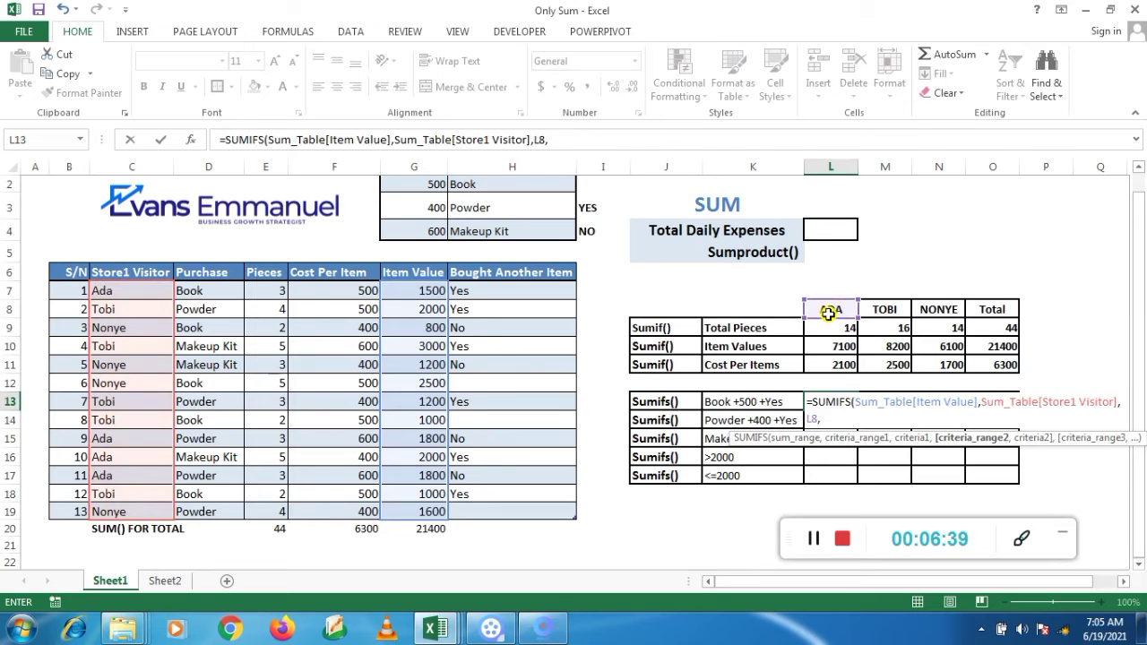
Extend the L13 SUMIFS with Sum_Table[Purchase] matched to H2 and Sum_Table[Cost Per Item] matched to G2
drag(192, 289, 215, 509)
text(,)
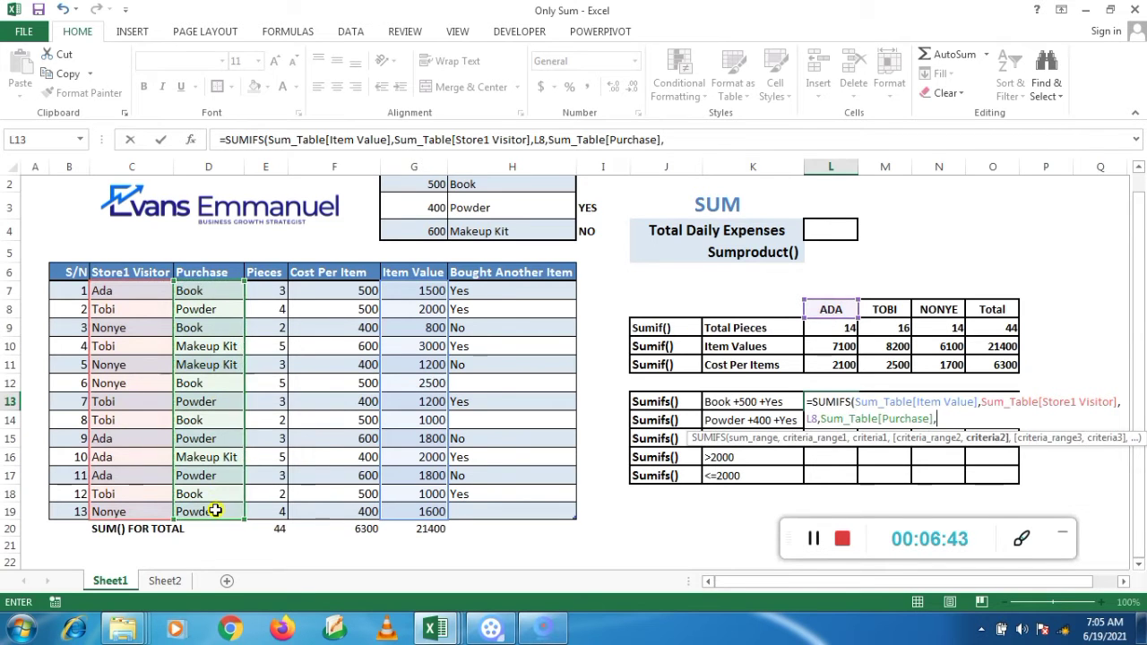
click(509, 184)
text(,)
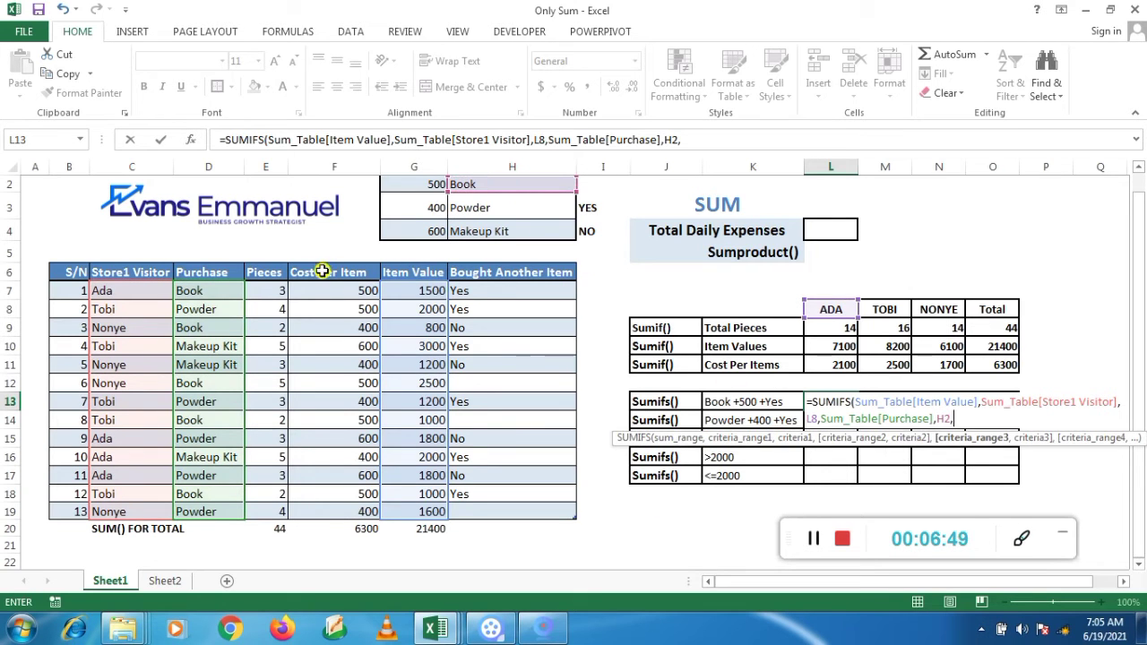
click(345, 293)
drag(354, 520, 357, 512)
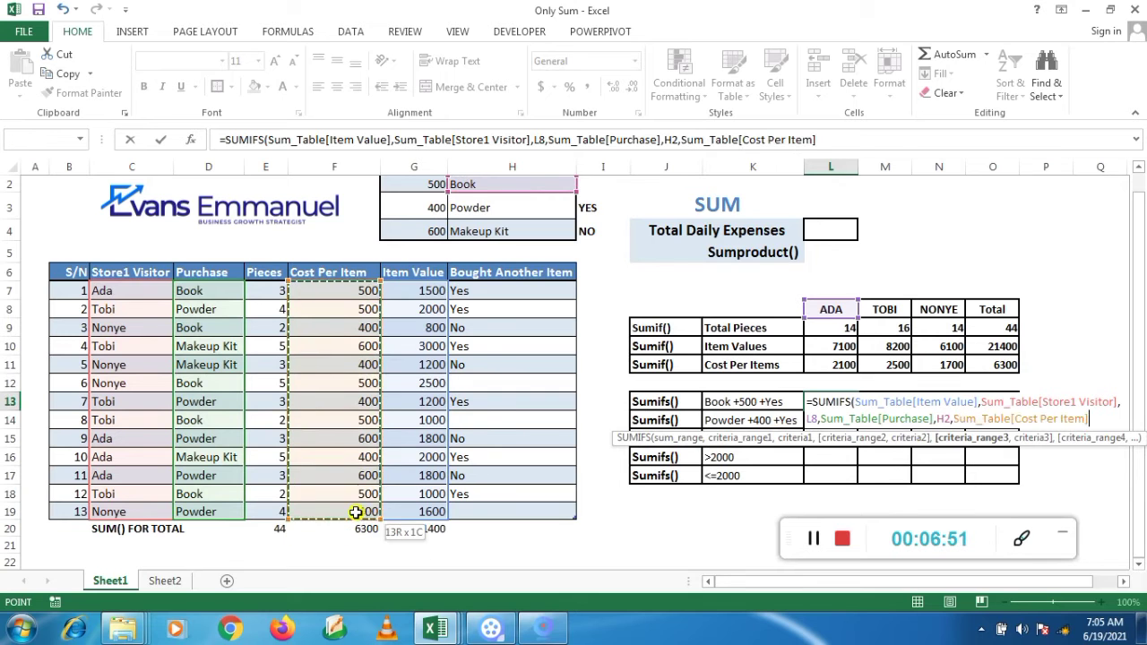
text(,)
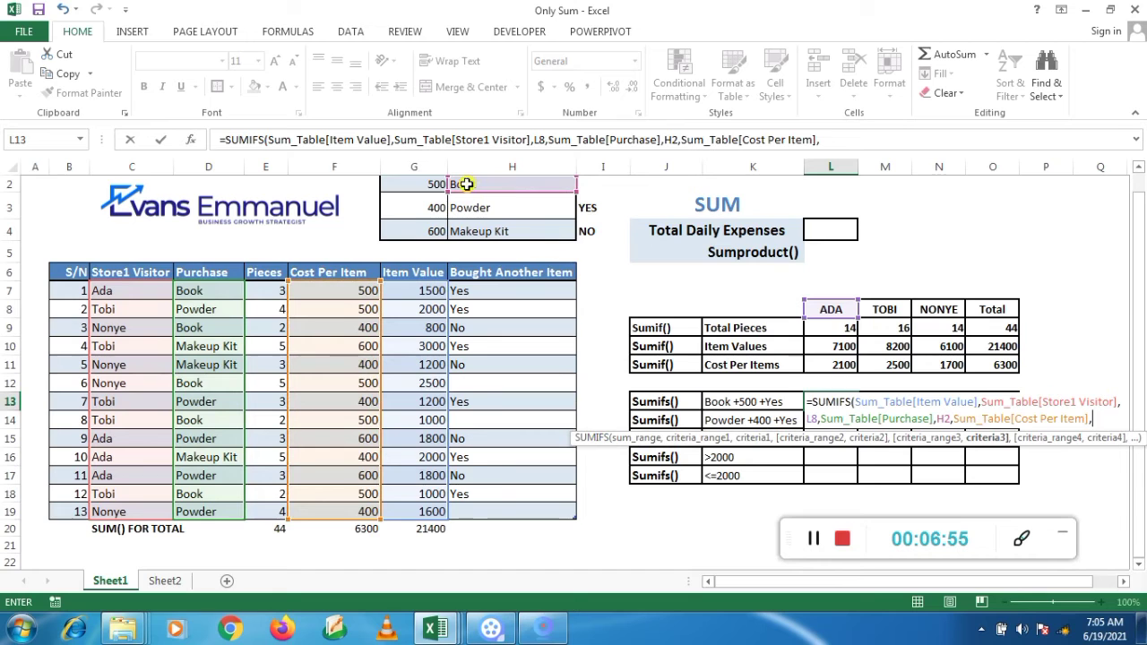
click(435, 184)
text(,)
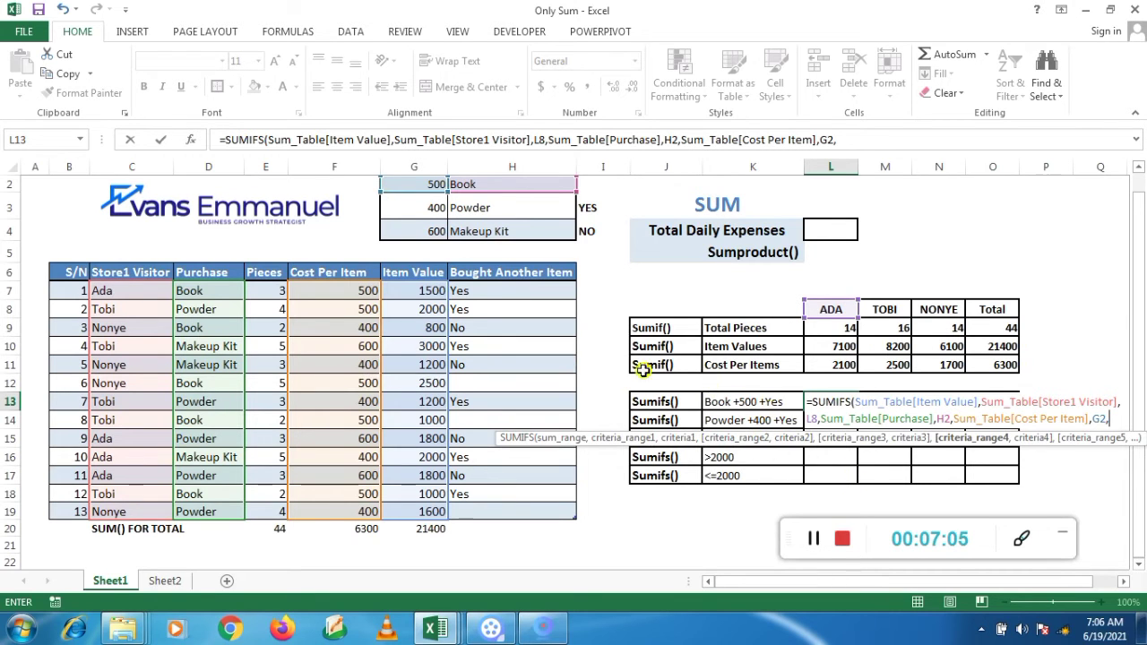
Add Sum_Table[Bought Another Item] matched to I3 as the last condition and enter the SUMIFS formula in L13
drag(473, 291, 483, 507)
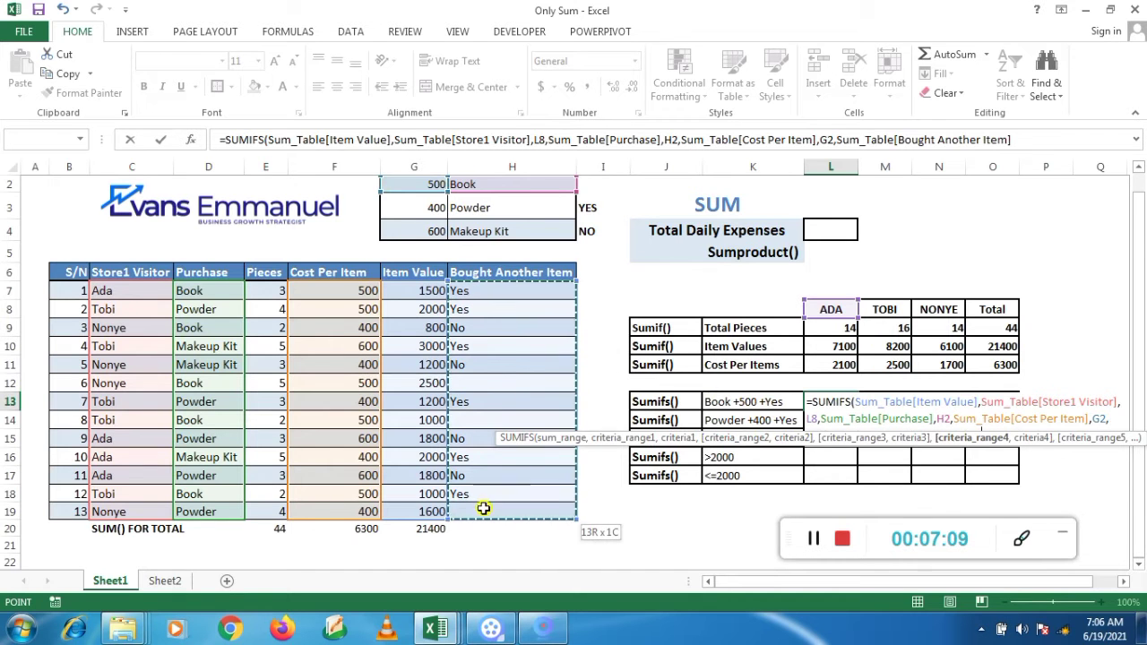
text(,)
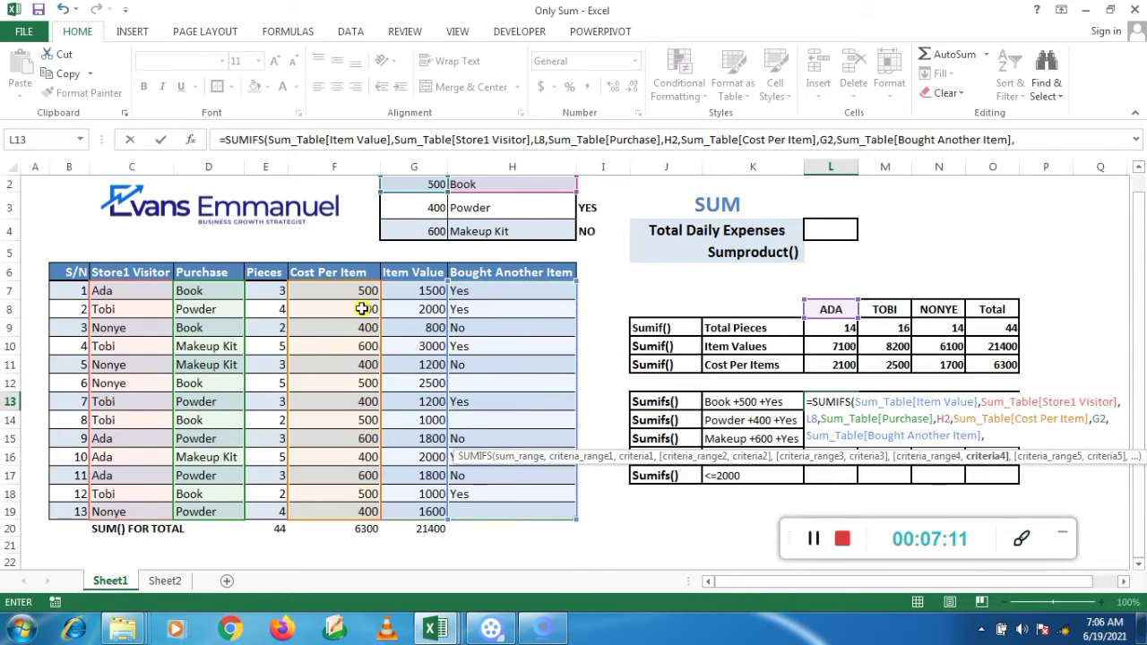
click(601, 206)
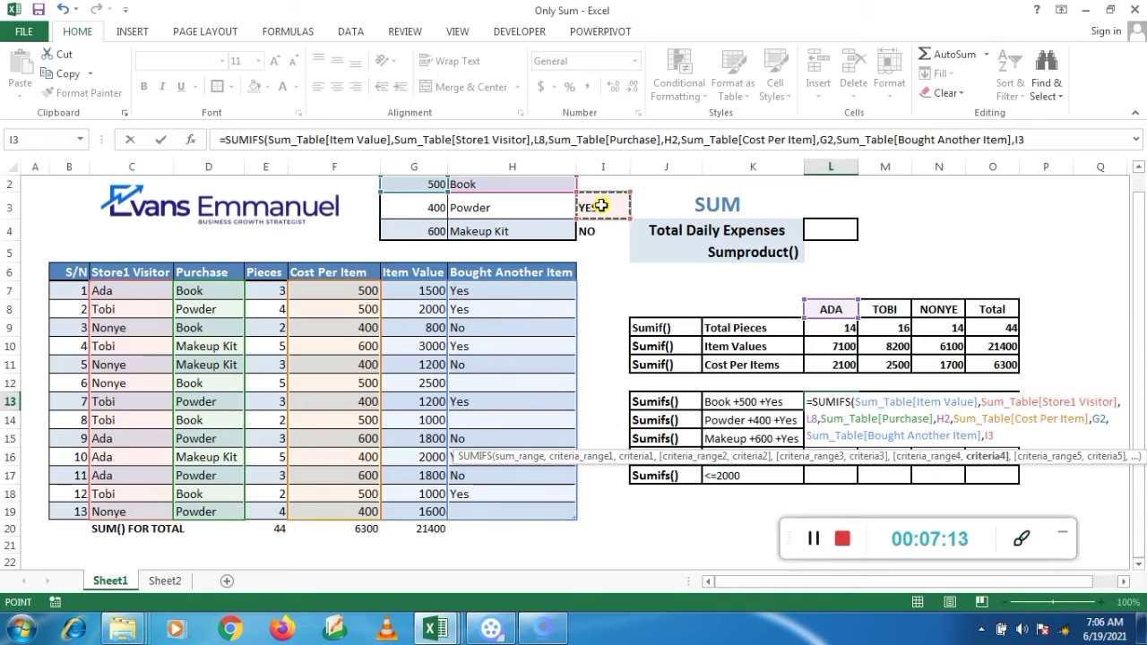
key(Return)
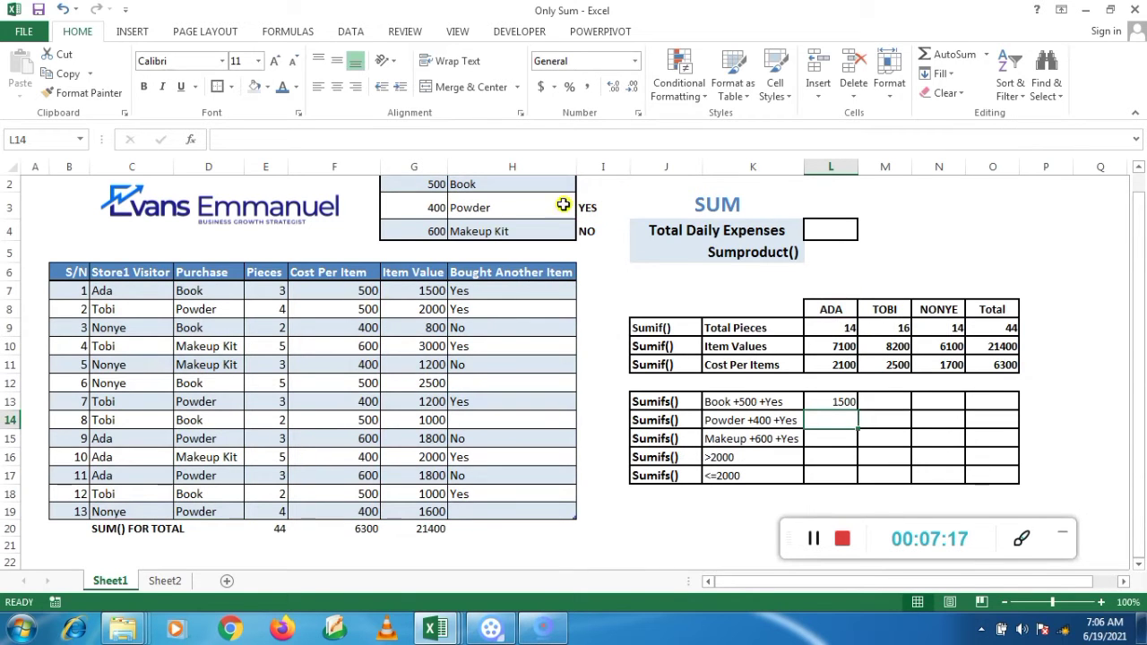
Check the L13 result against the first visitor's matching rows in the purchase table
click(845, 404)
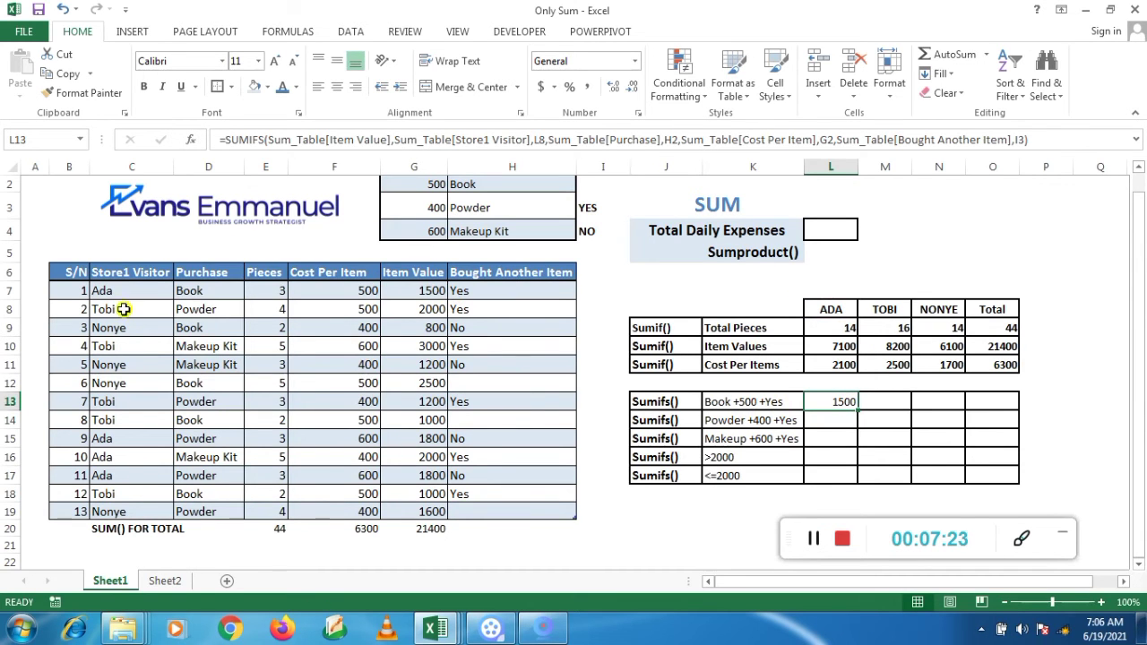
click(433, 293)
click(151, 311)
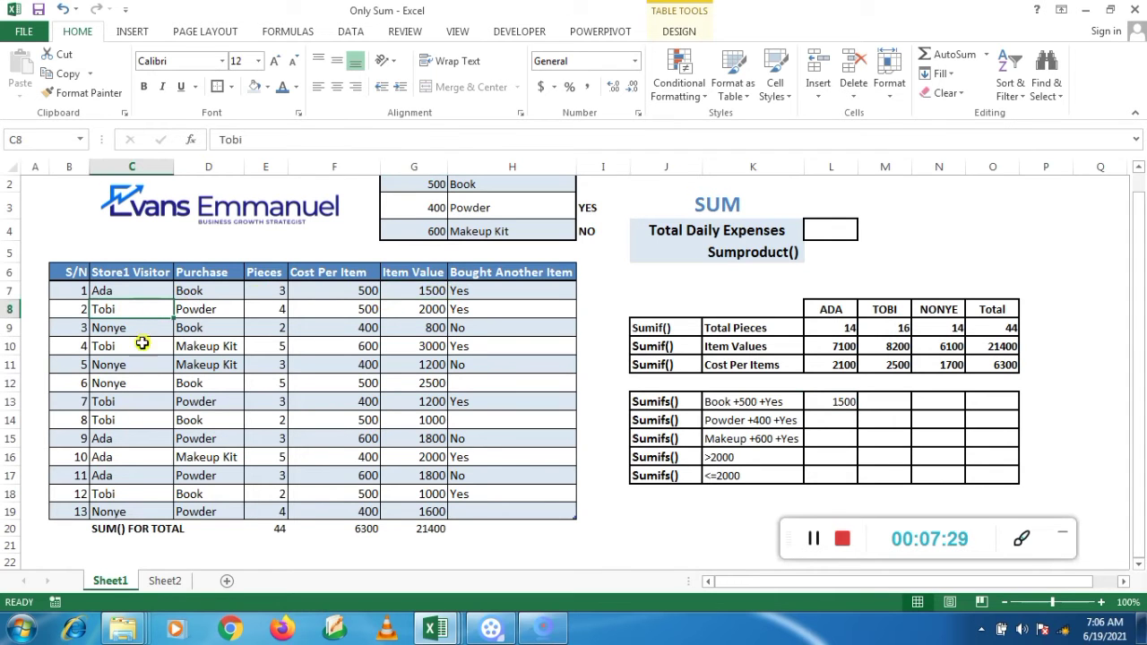
click(119, 441)
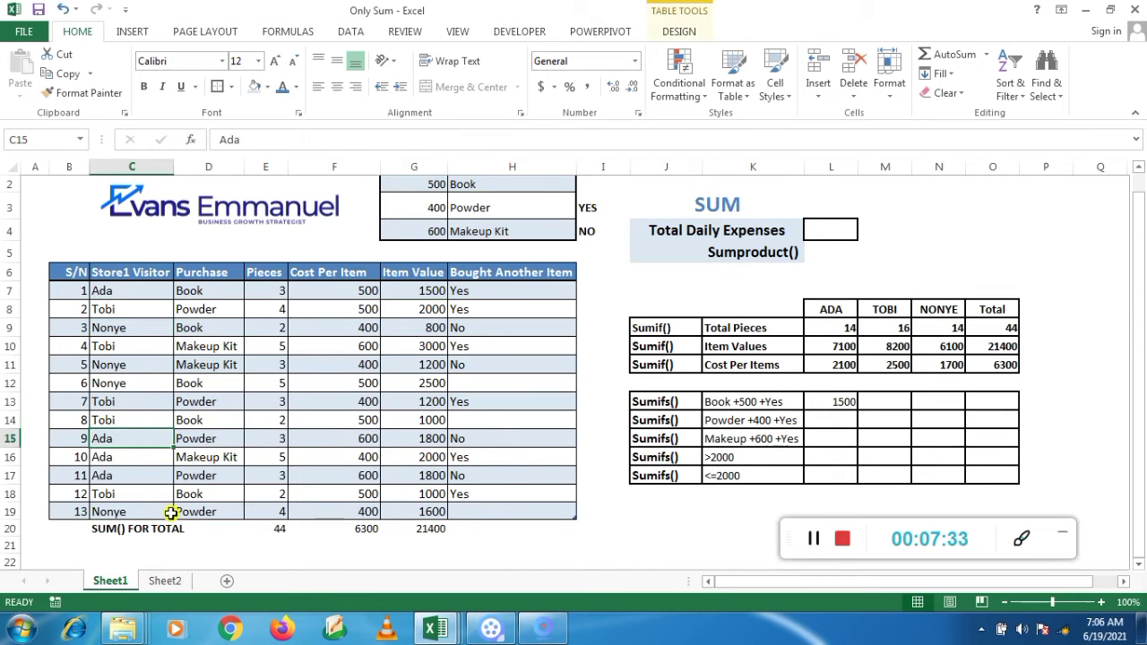
Start a formula in cell M13 for the second visitor's Book +500 +Yes sum
click(876, 395)
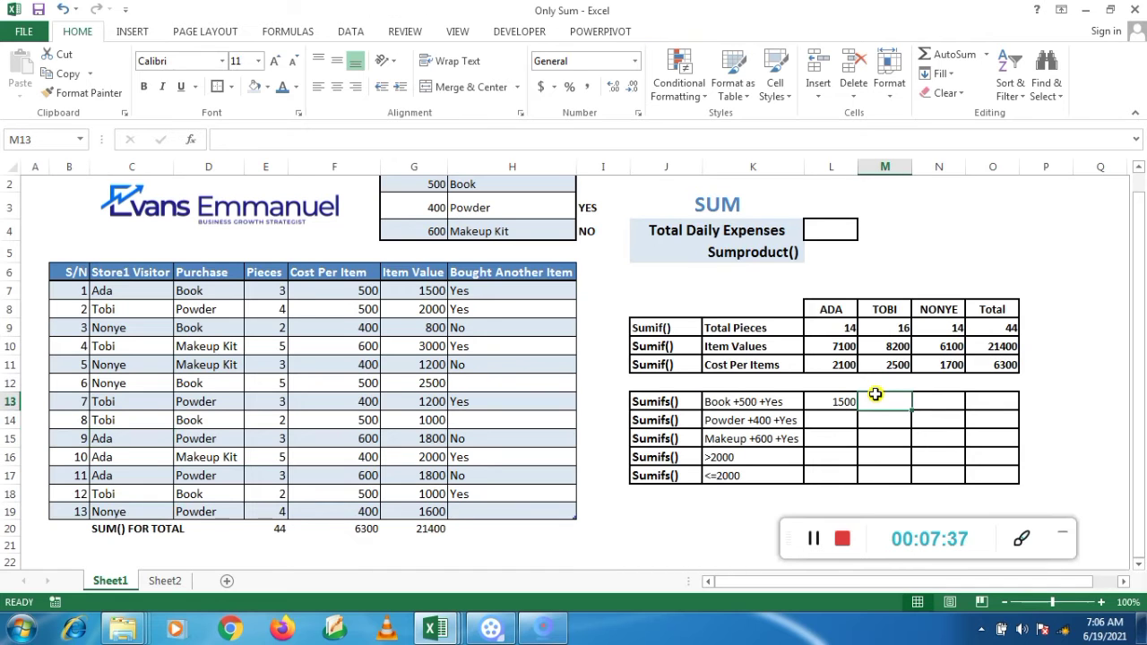
text(=)
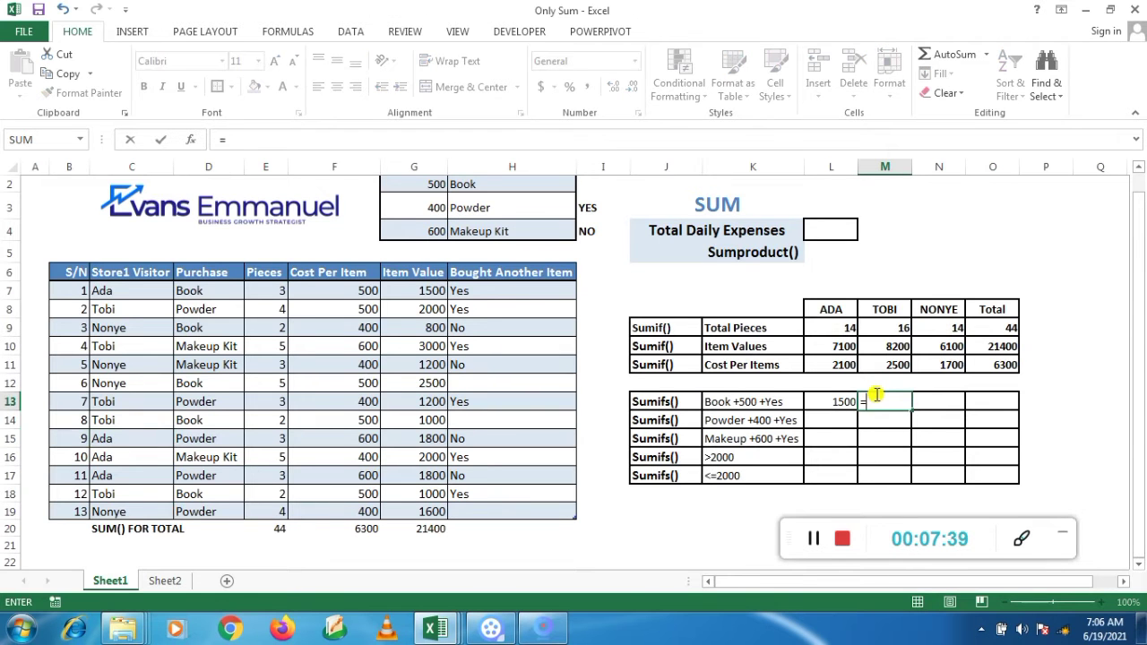
click(813, 538)
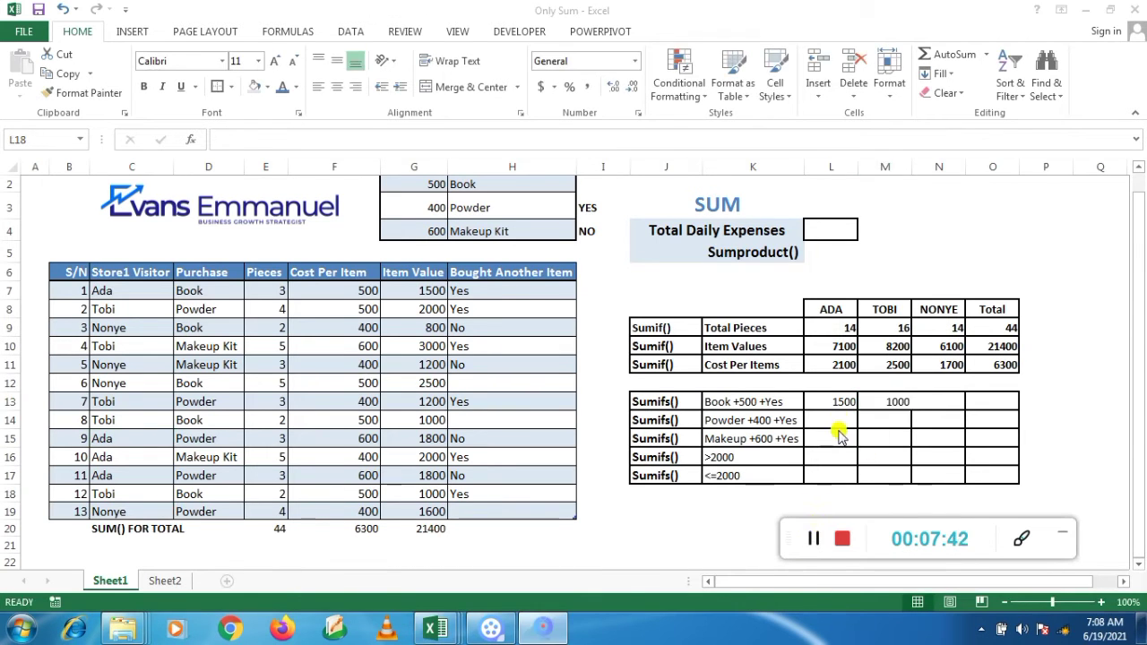
Open the L13 SUMIFS formula for editing and make its Purchase criterion absolute as $H$2
click(845, 401)
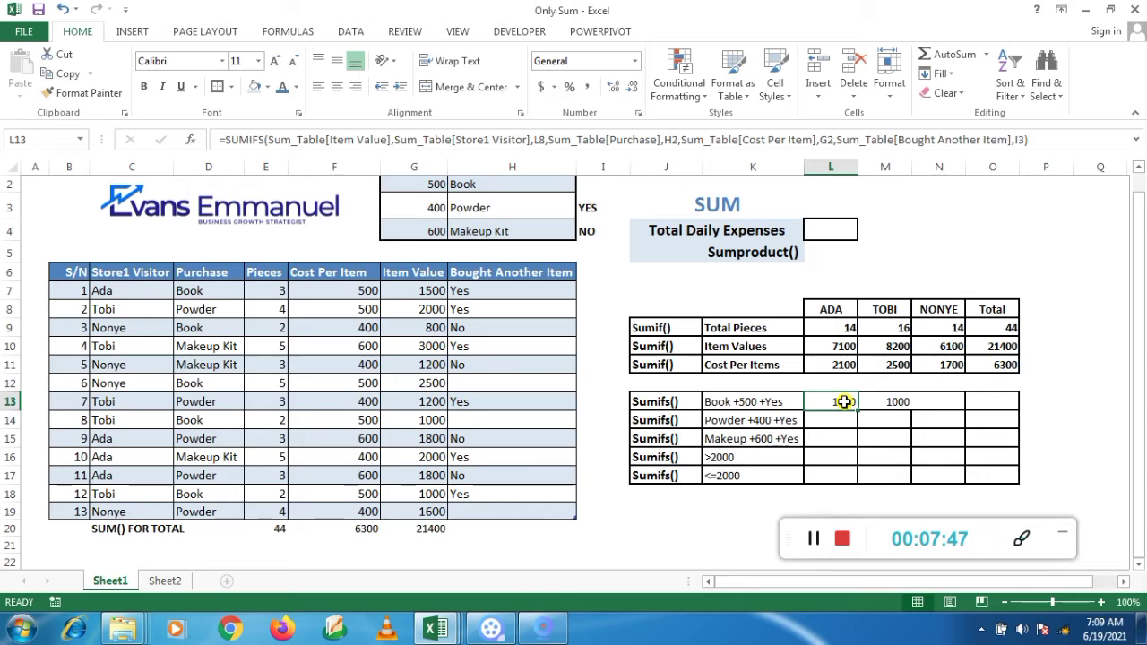
click(816, 541)
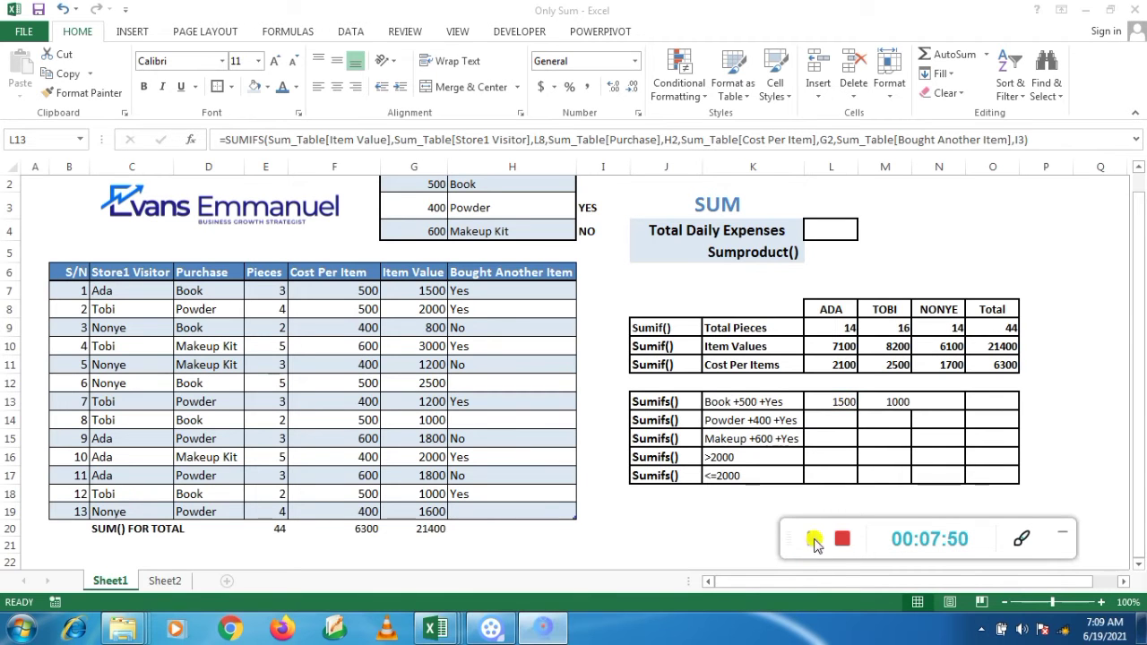
click(847, 400)
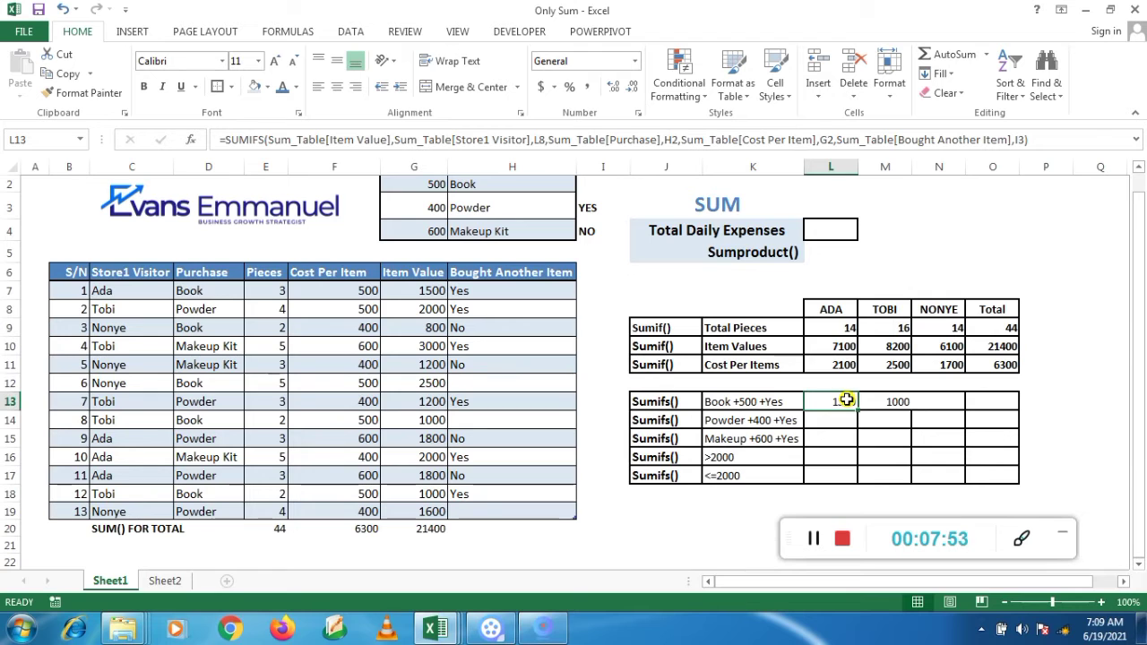
key(ctrl+c)
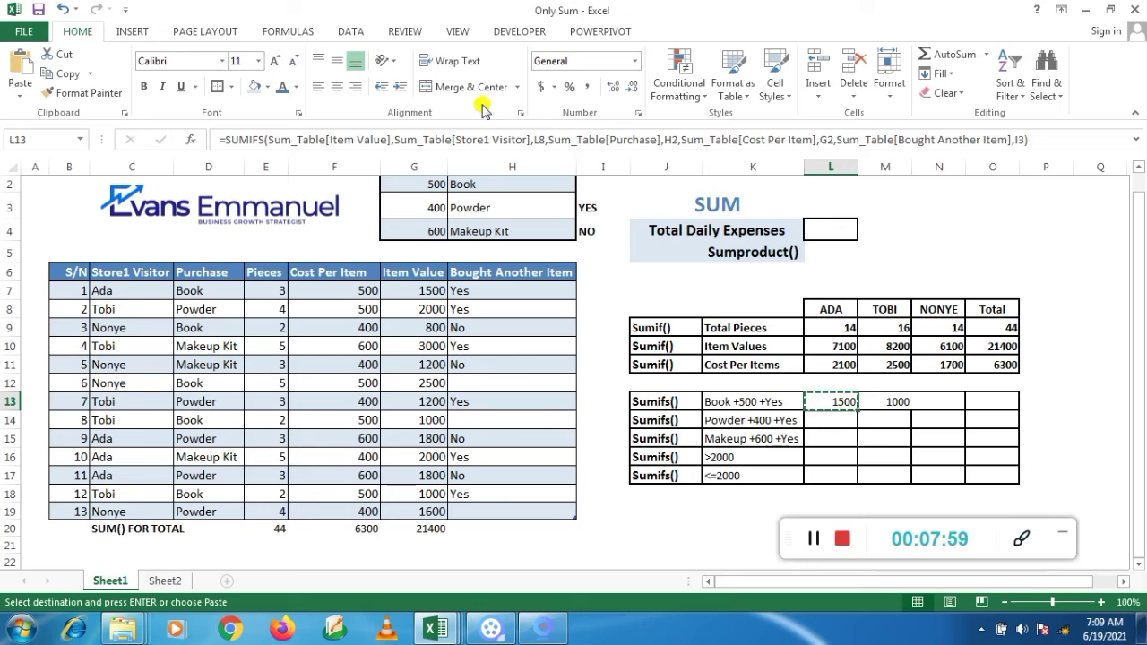
click(534, 139)
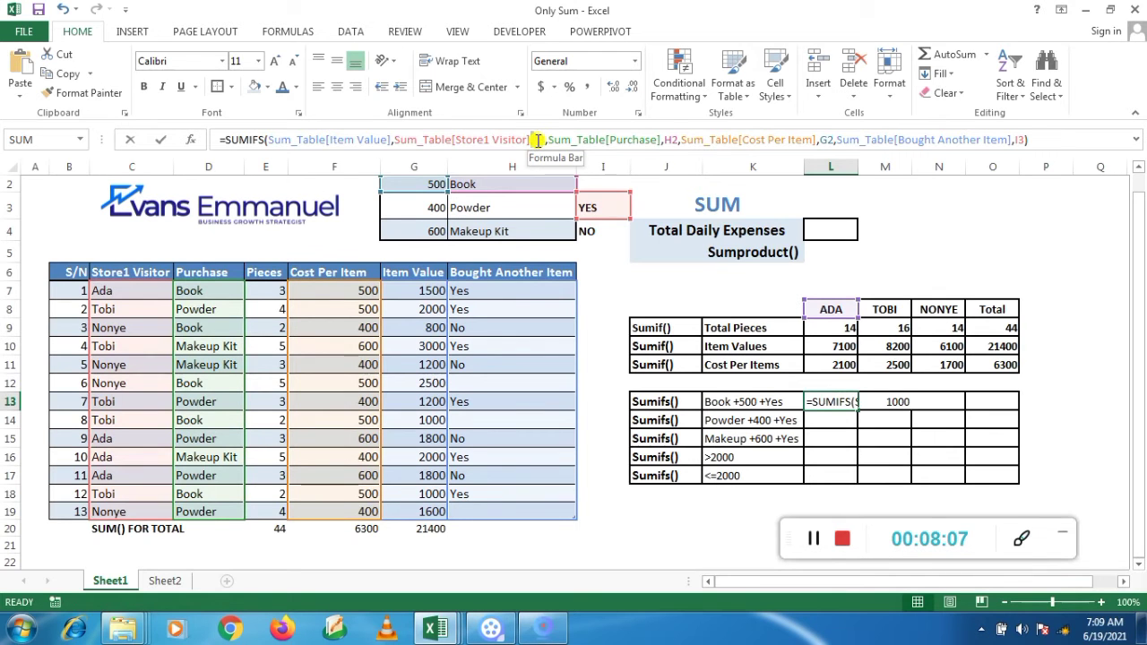
click(536, 140)
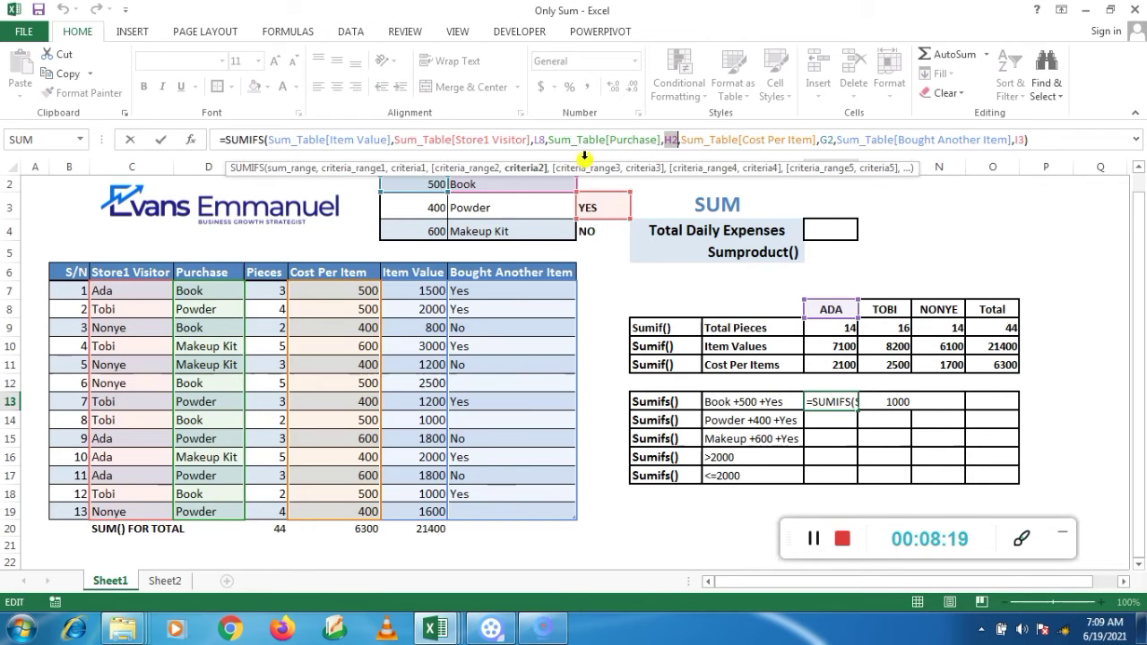
key(F4)
Make the Cost Per Item and Bought Another Item criteria absolute as $G$2 and $I$3 and enter the L13 formula
click(834, 140)
double_click(839, 140)
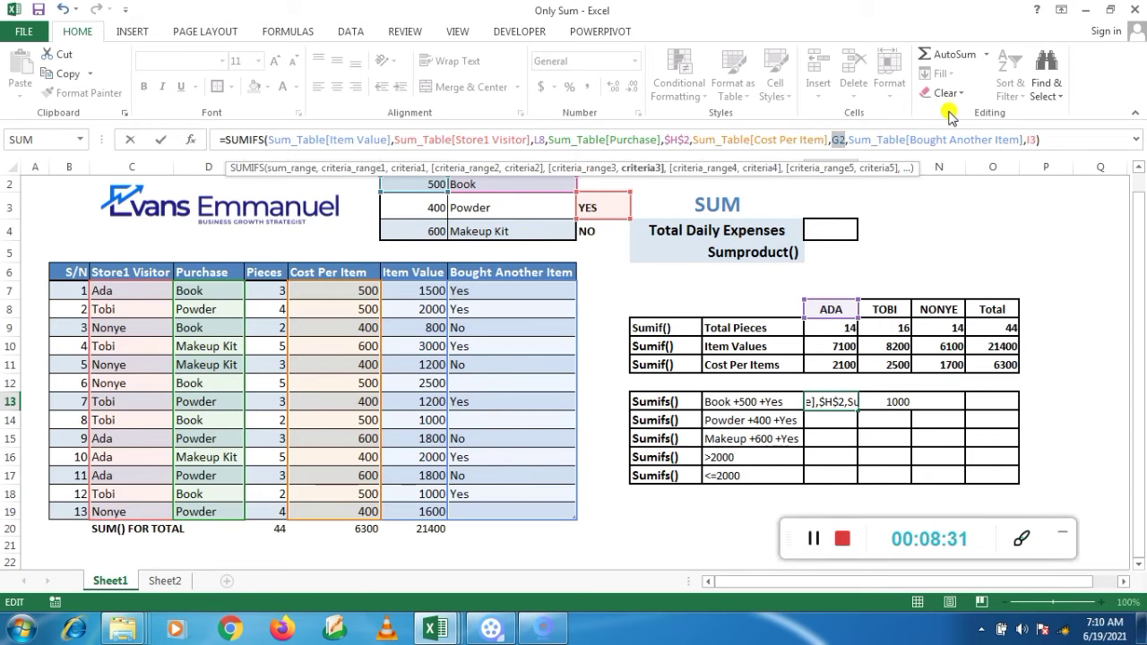
key(F4)
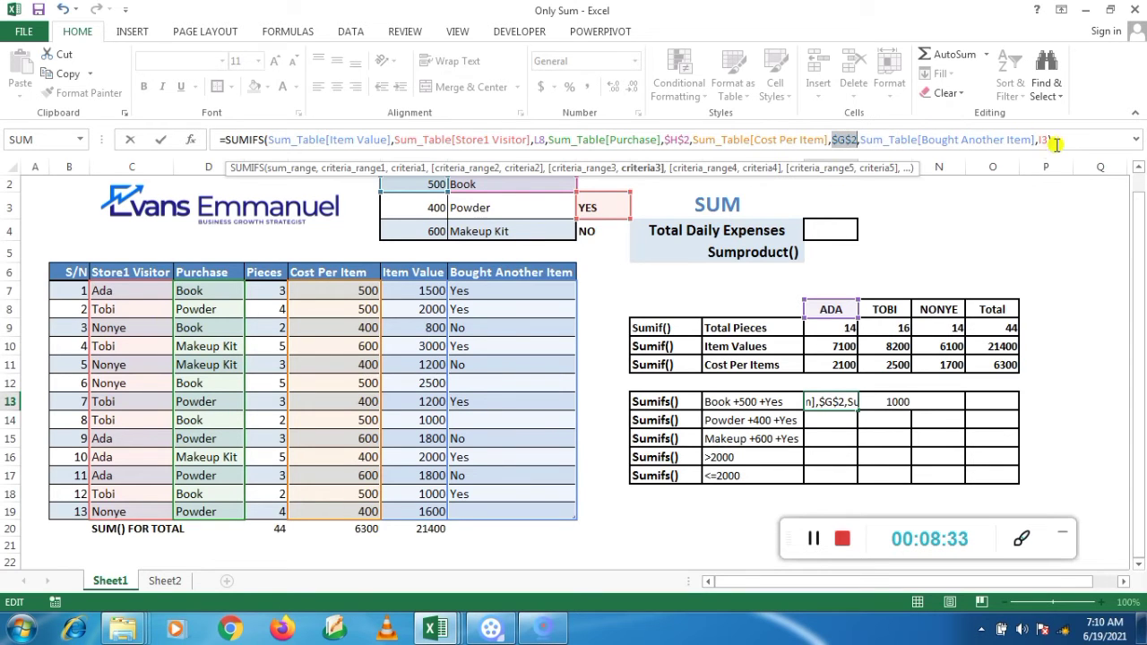
drag(1038, 141, 1049, 142)
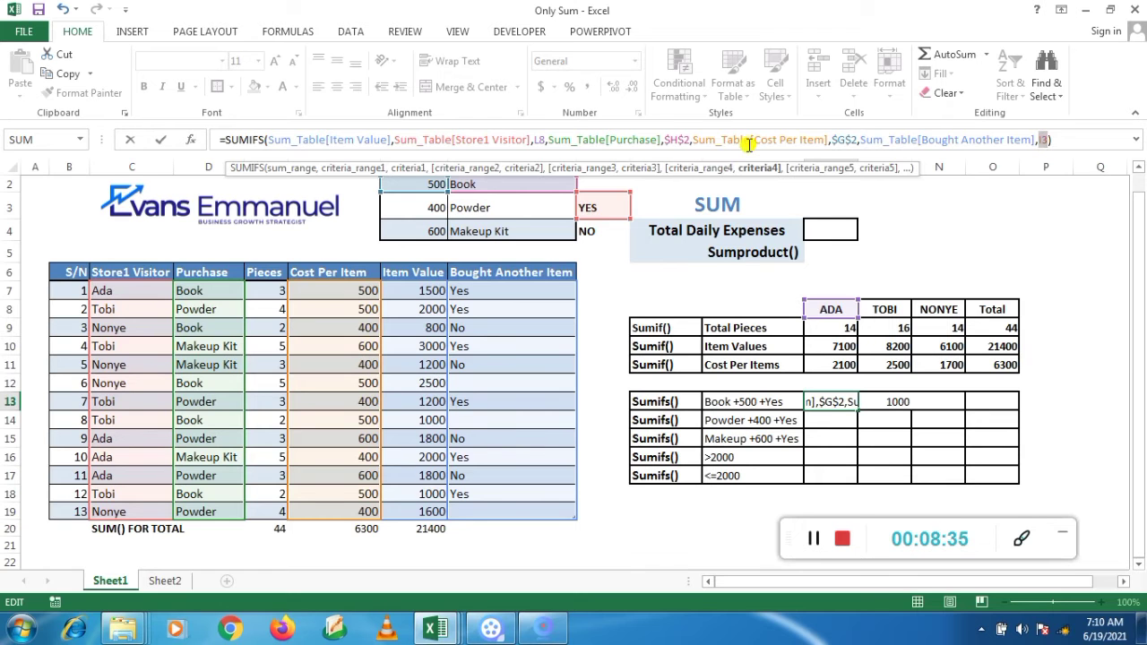
key(F4)
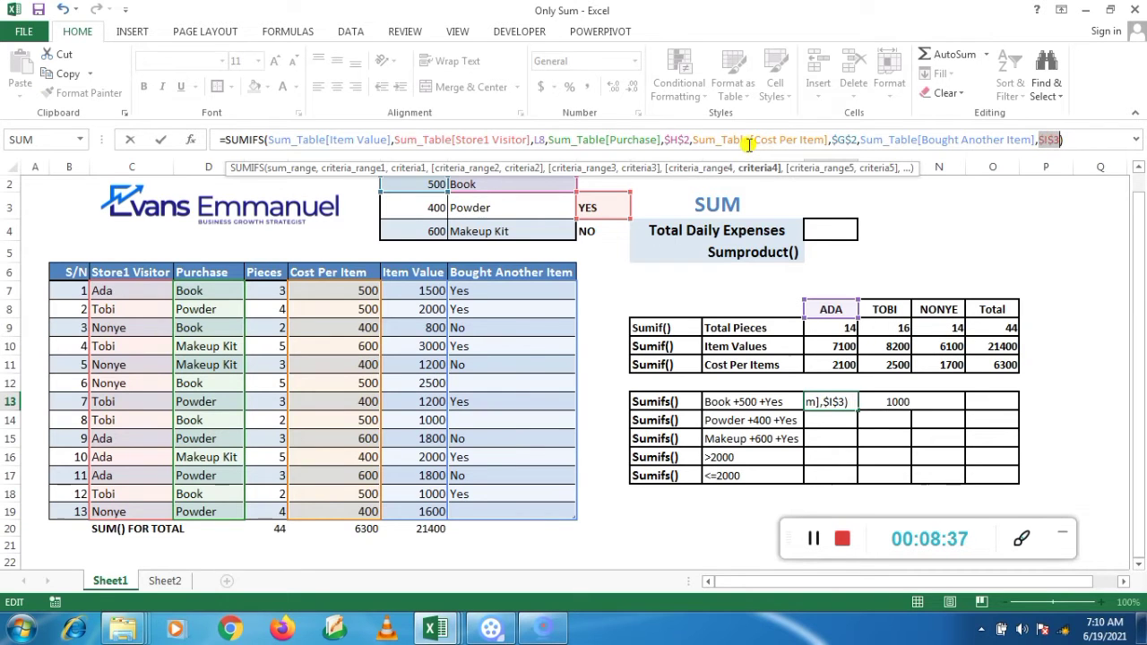
key(Return)
Copy the L13 SUMIFS formula into N13 for the third visitor's Book +500 +Yes sum
click(828, 403)
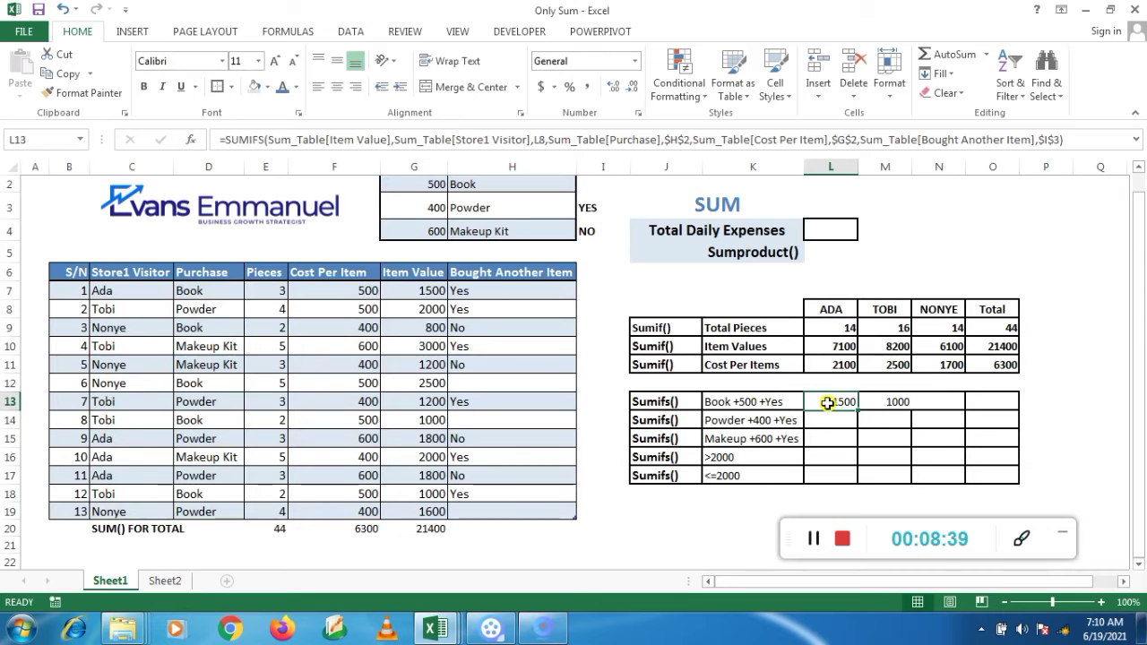
key(ctrl+c)
click(947, 399)
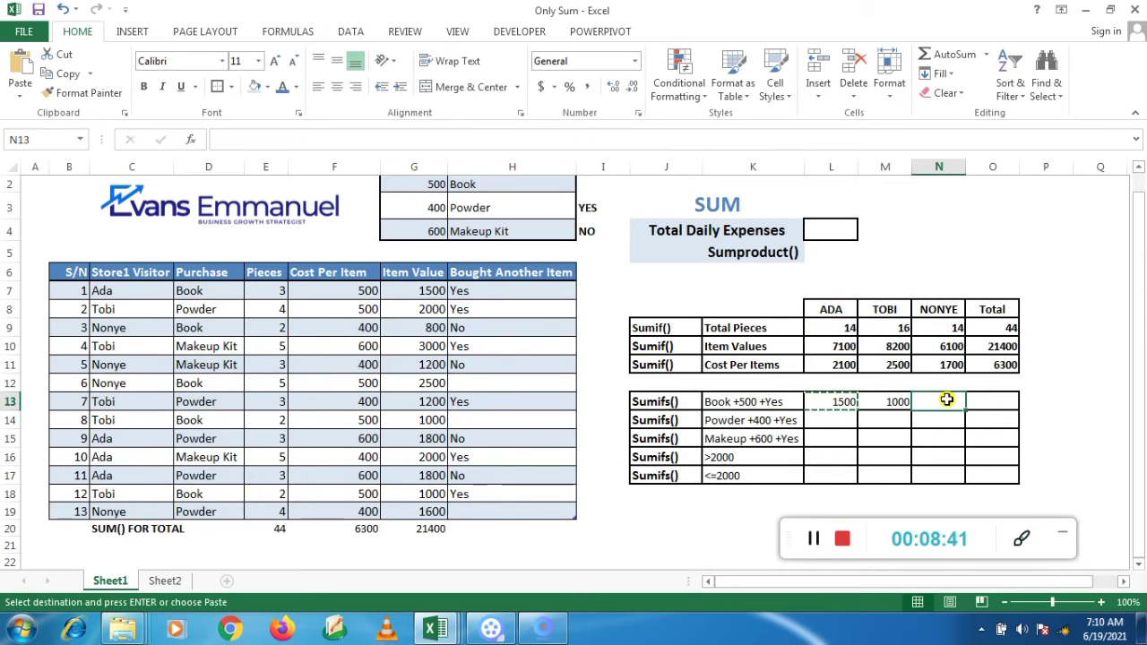
key(ctrl+v)
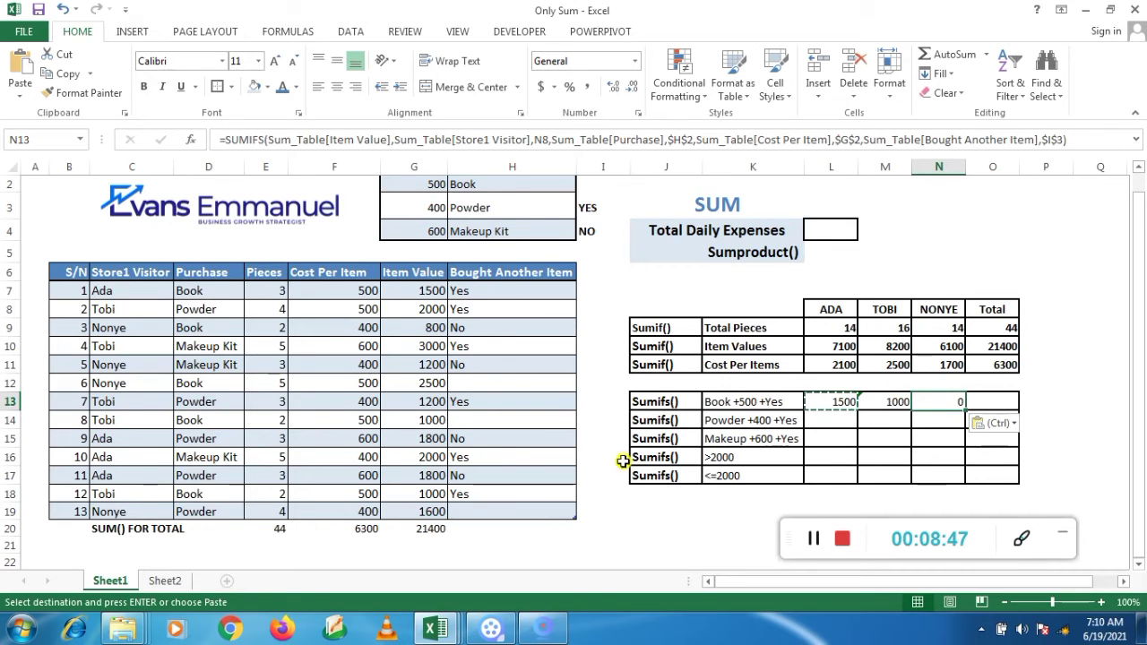
click(814, 542)
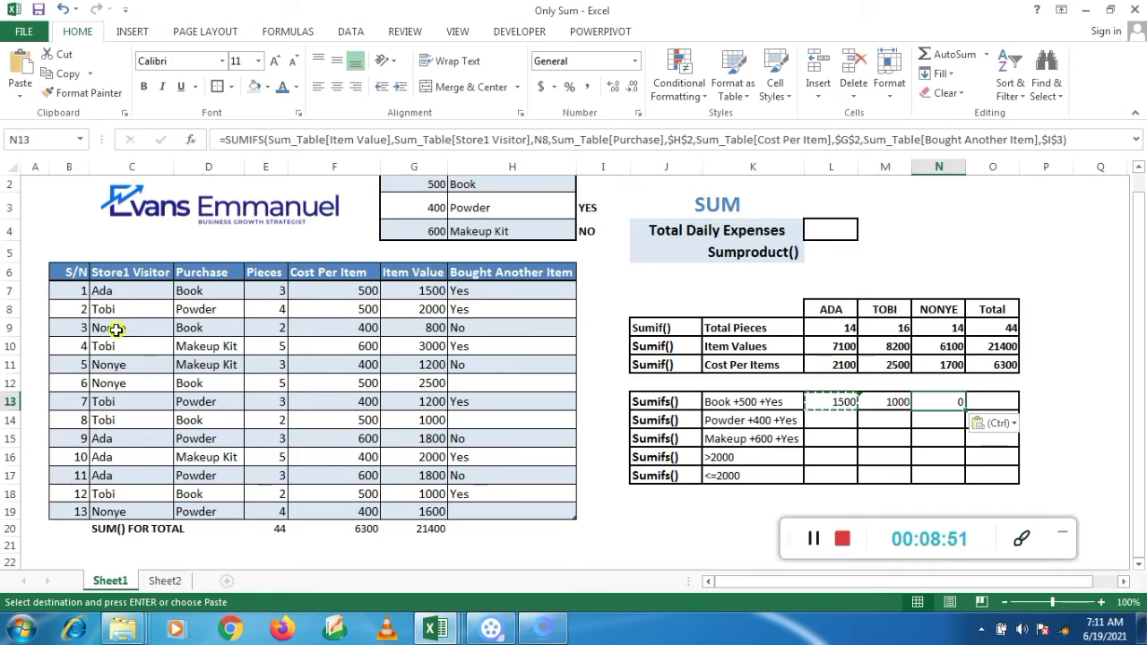
Check the third visitor's rows in the purchase table, following row 12 across to its Bought Another Item cell
click(115, 361)
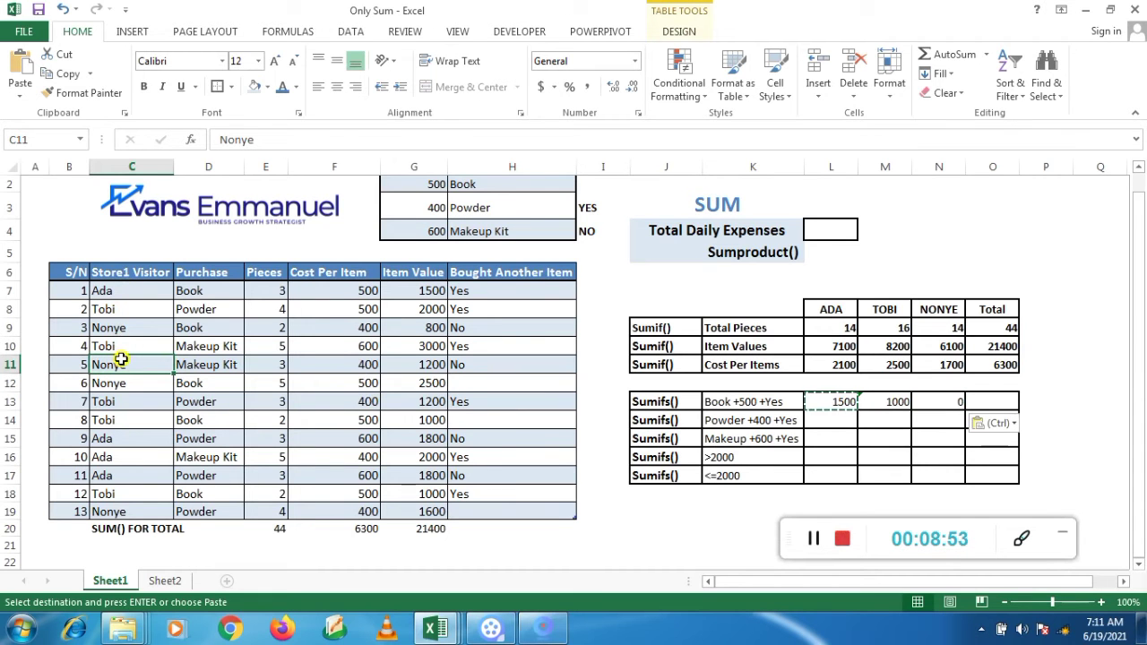
click(114, 511)
click(113, 386)
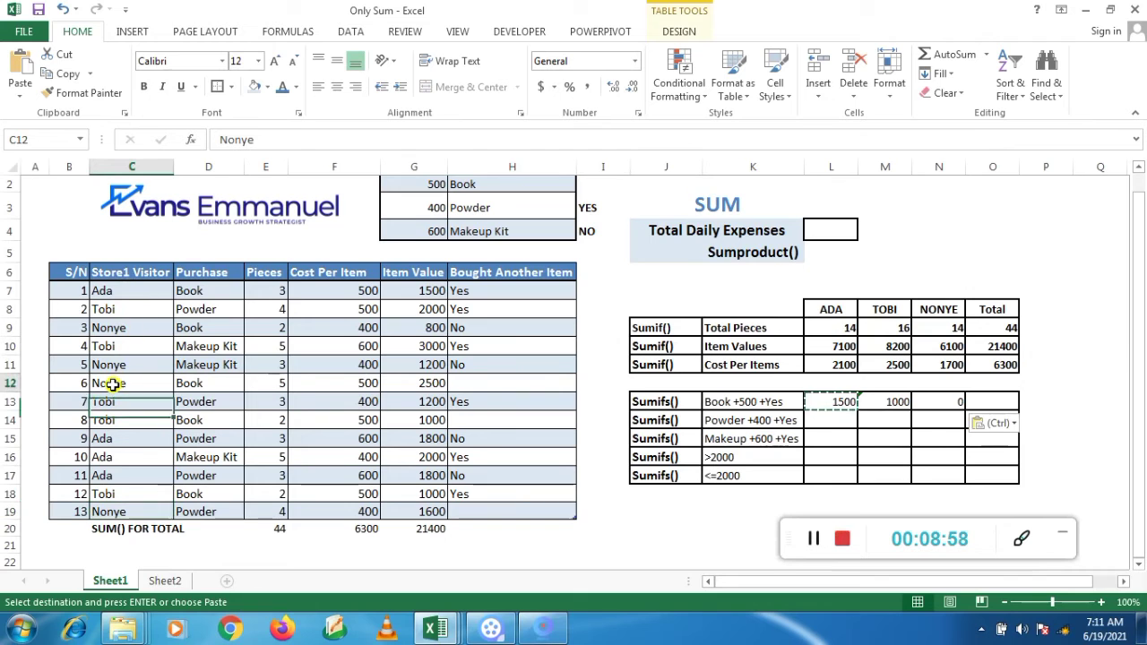
key(Right)
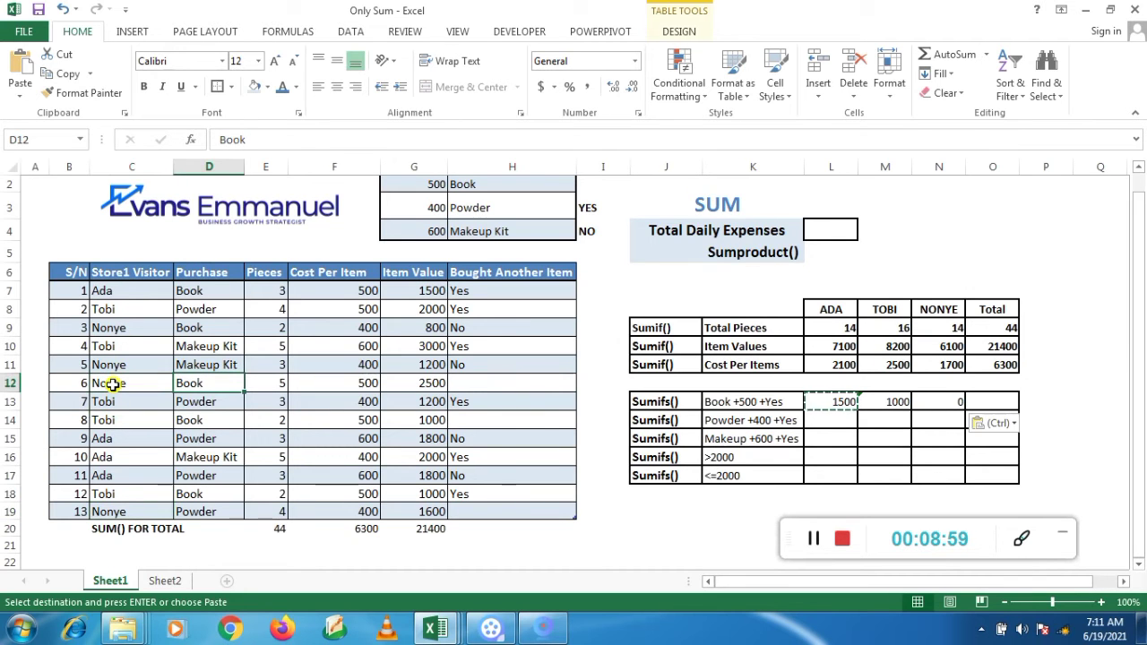
key(Right)
key(Right)
key(Right)
key(Right)
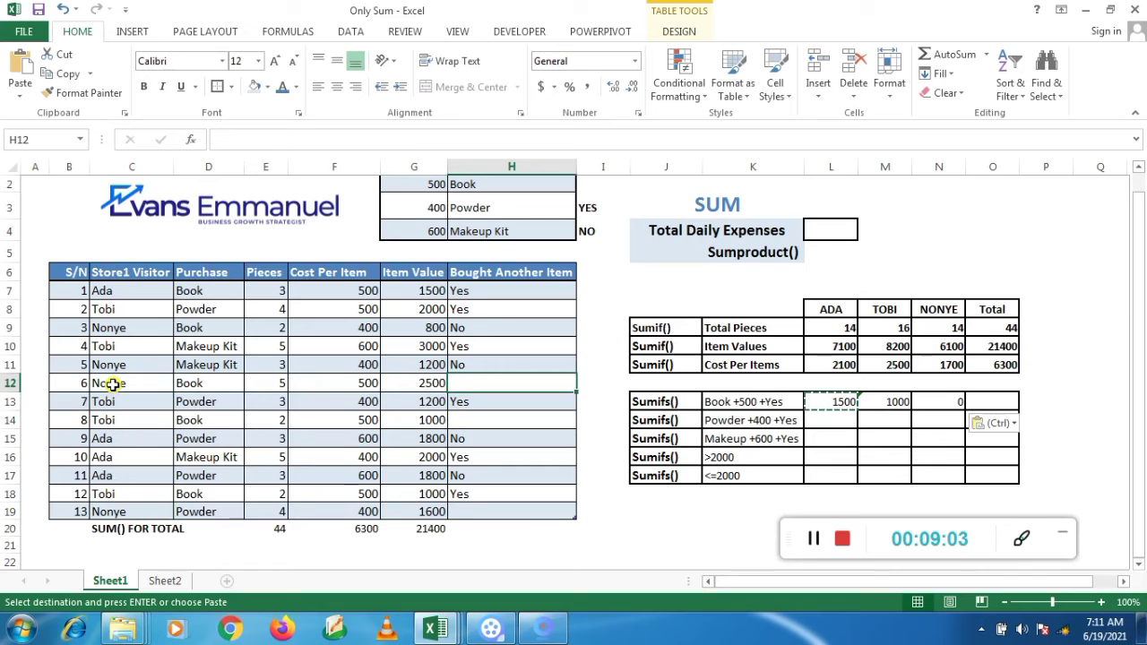
text(yES)
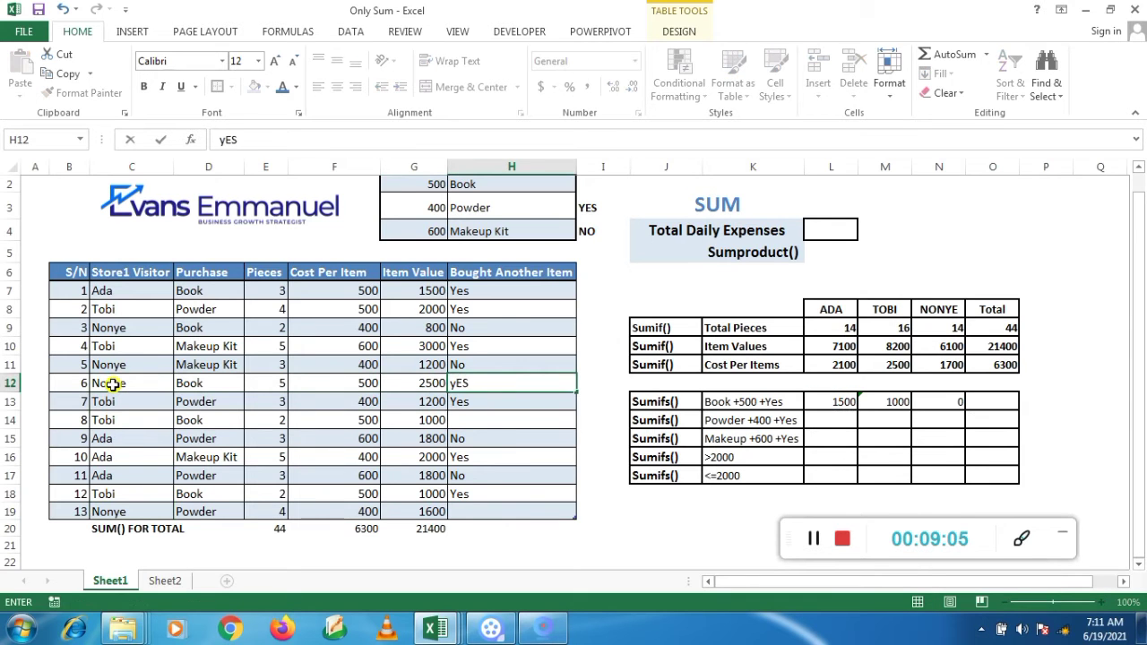
key(Return)
key(Up)
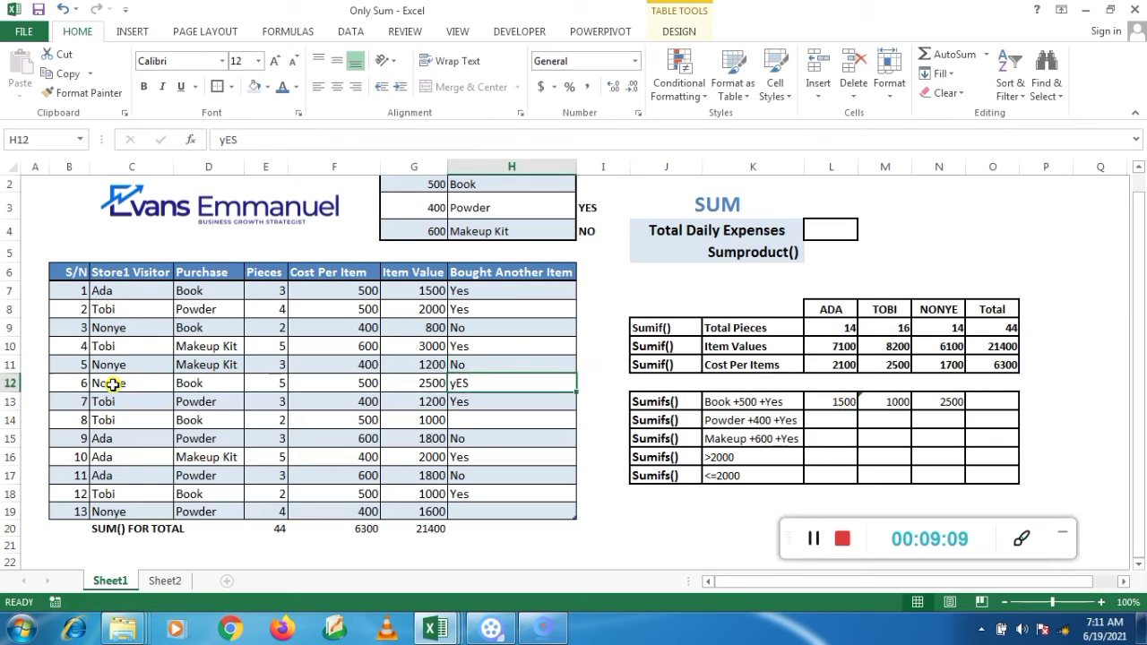
key(Delete)
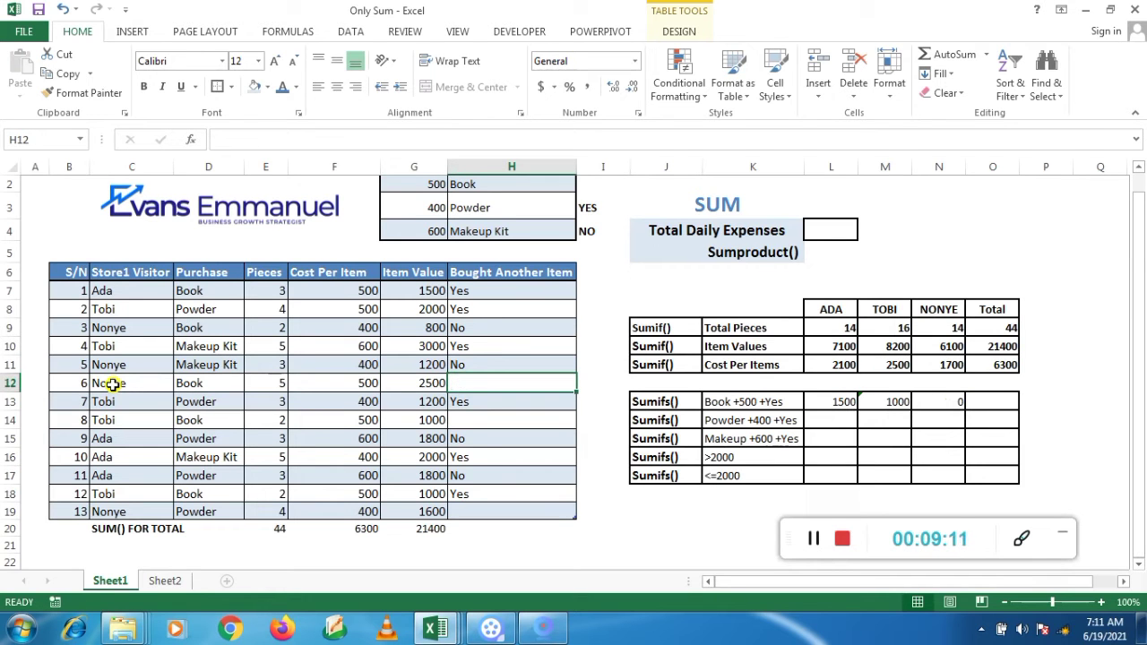
Enter yes as the Bought Another Item value in H12 for the third visitor's book purchase
text(yes)
key(BackSpace)
key(BackSpace)
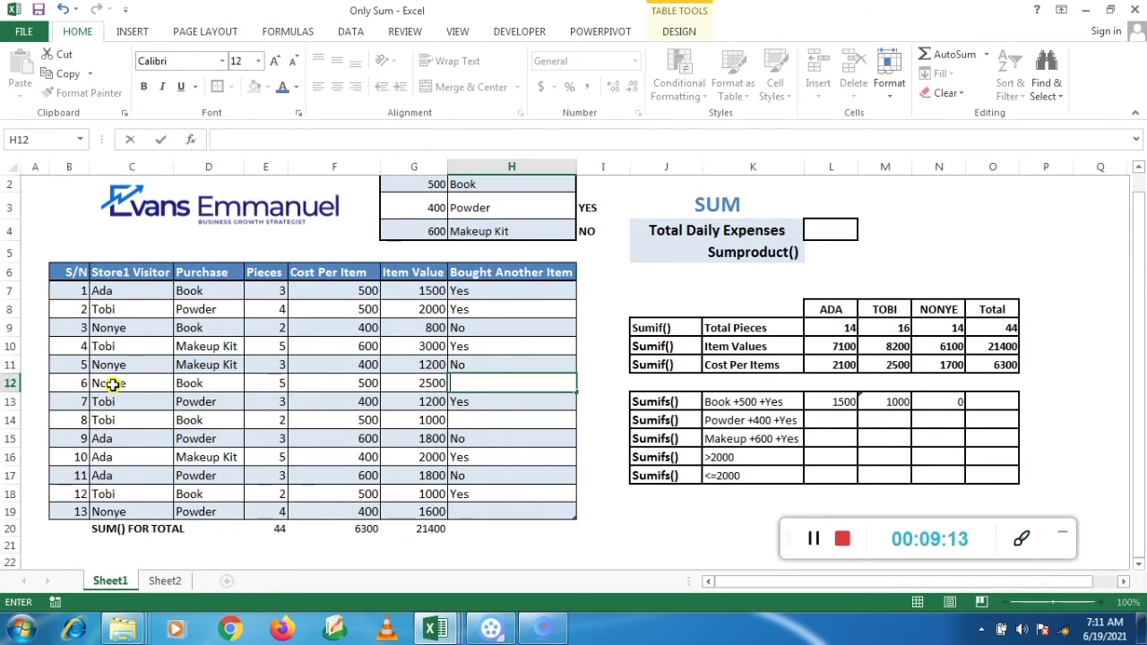
text(yes)
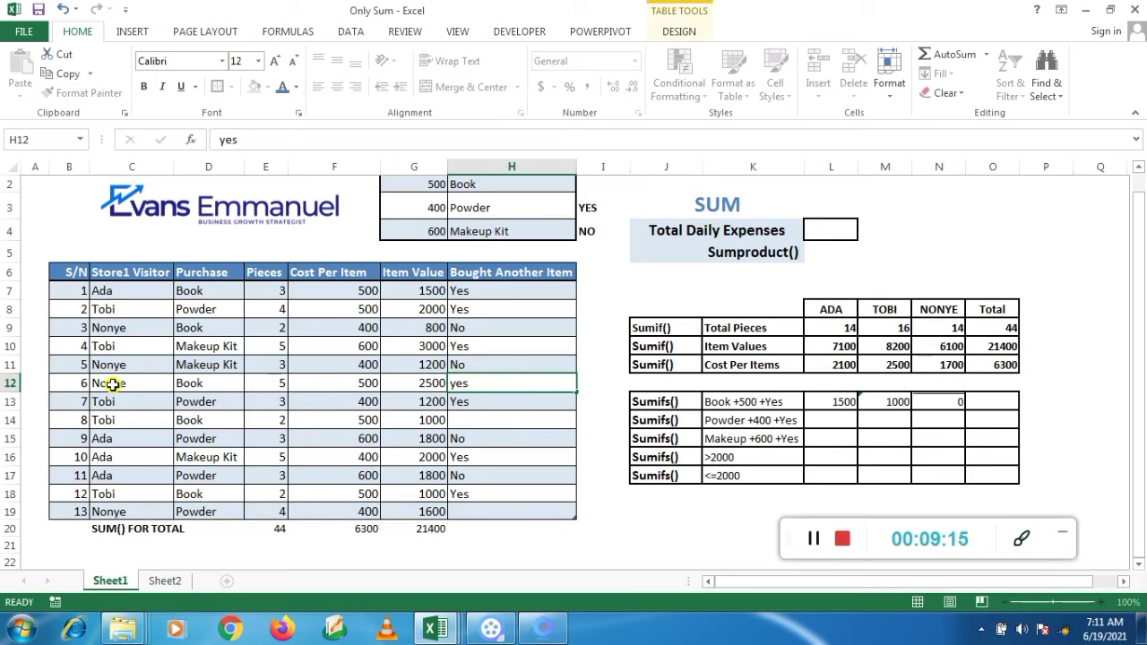
key(Return)
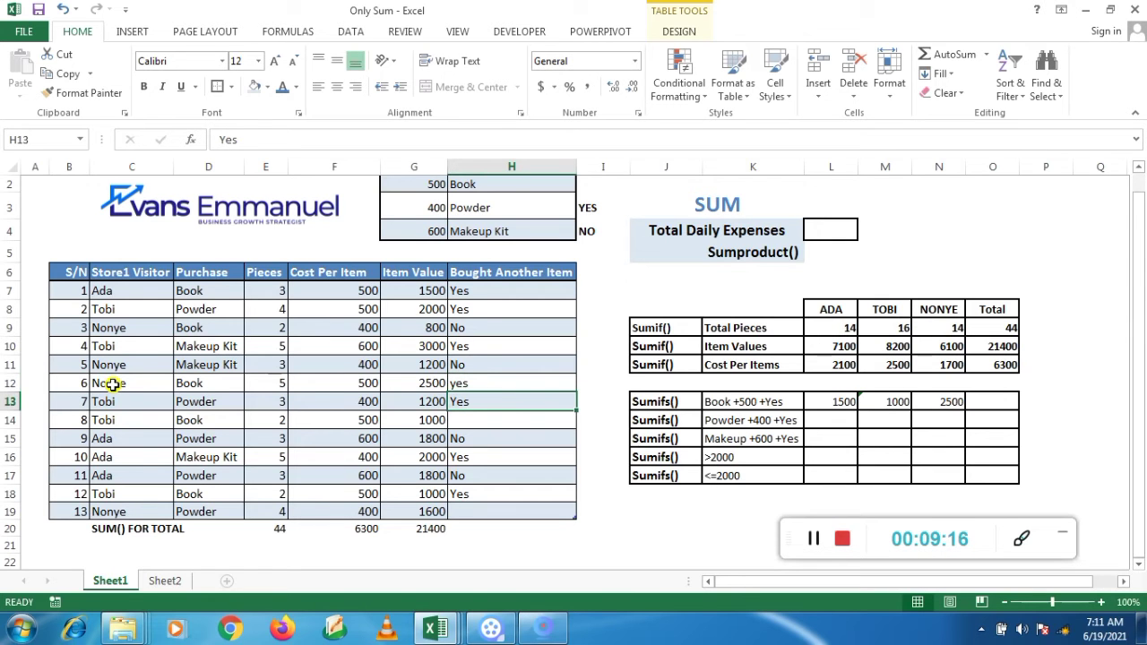
Start a SUMIFS formula in L14 for the Powder +400 +Yes row with Sum_Table[Item Value] as the sum range
click(831, 423)
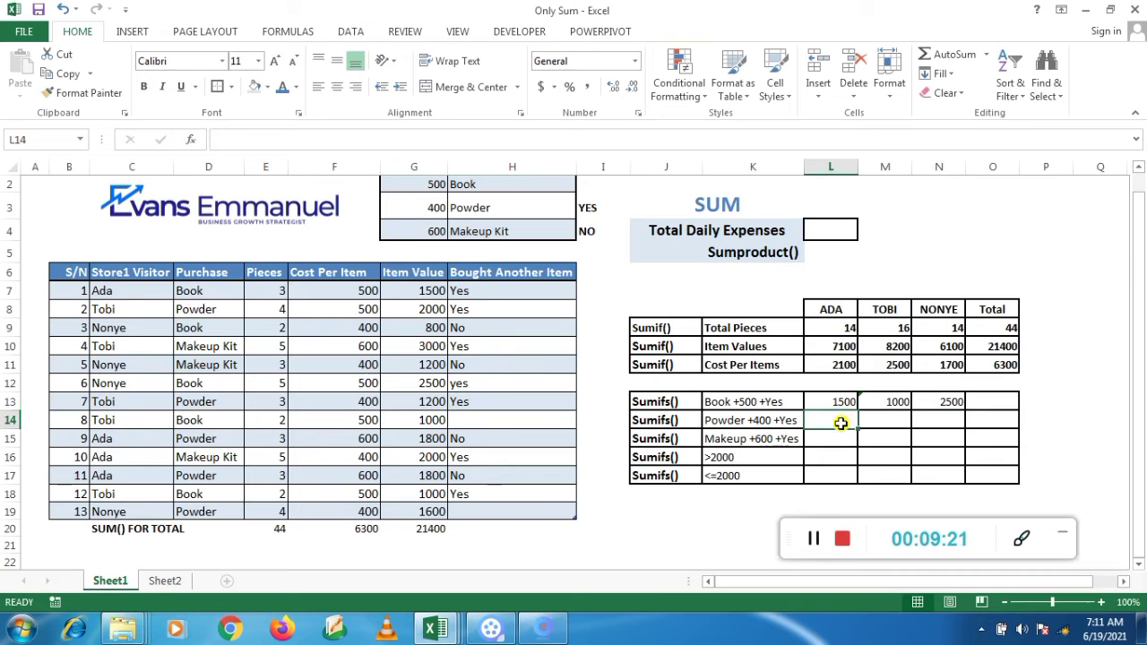
text(=)
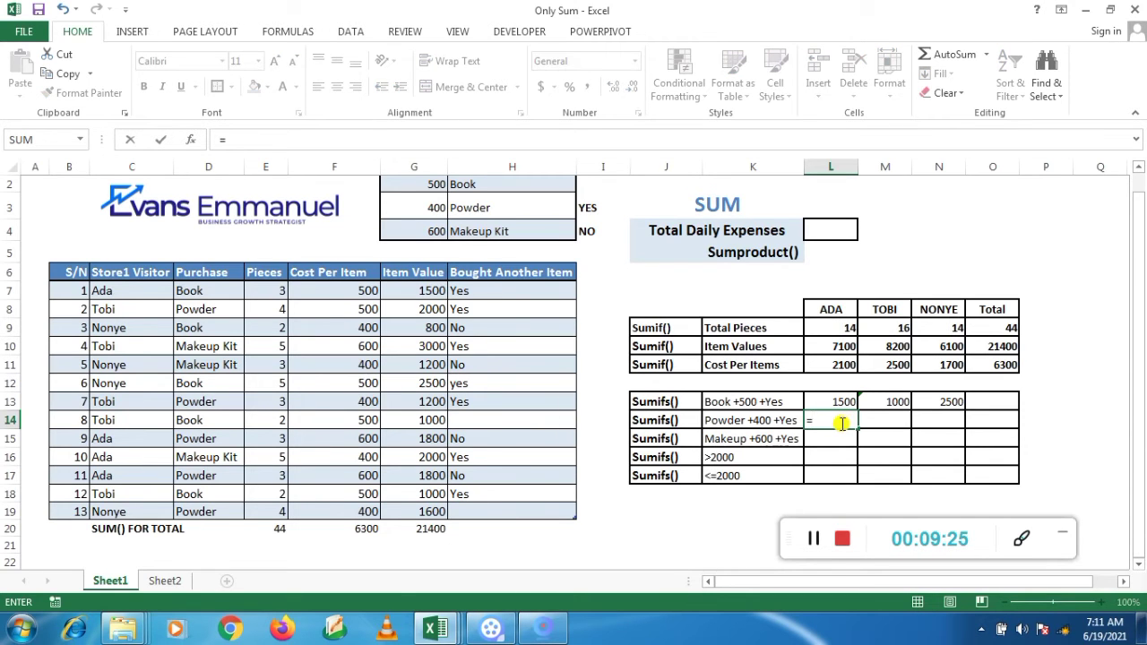
text(sumifs()
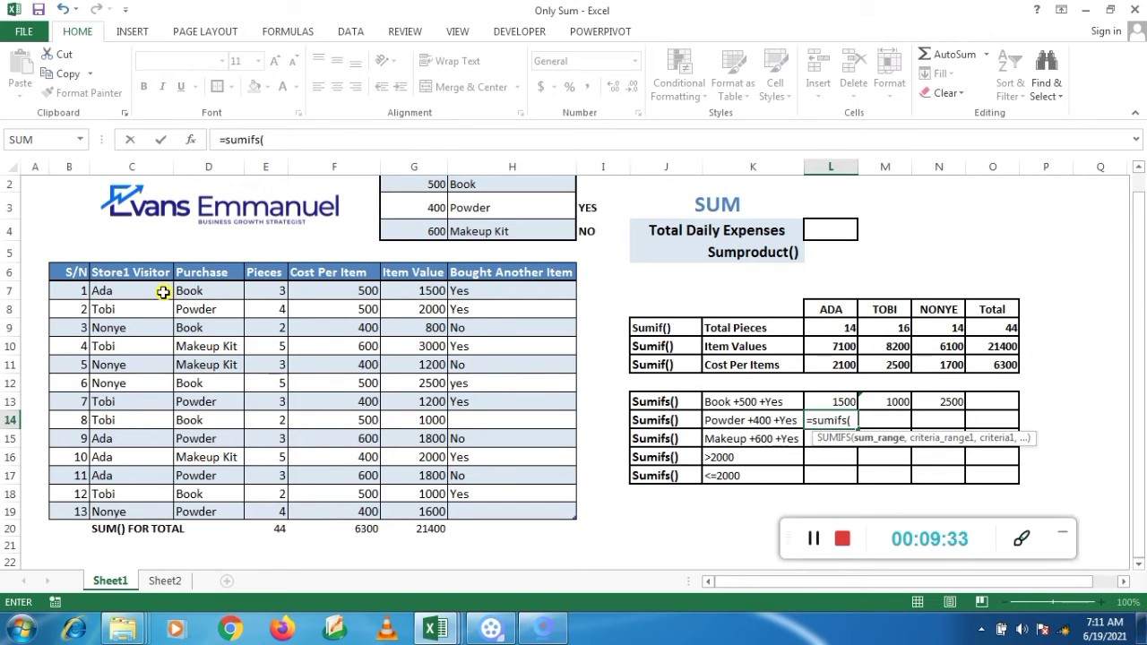
drag(418, 291, 415, 510)
text(,)
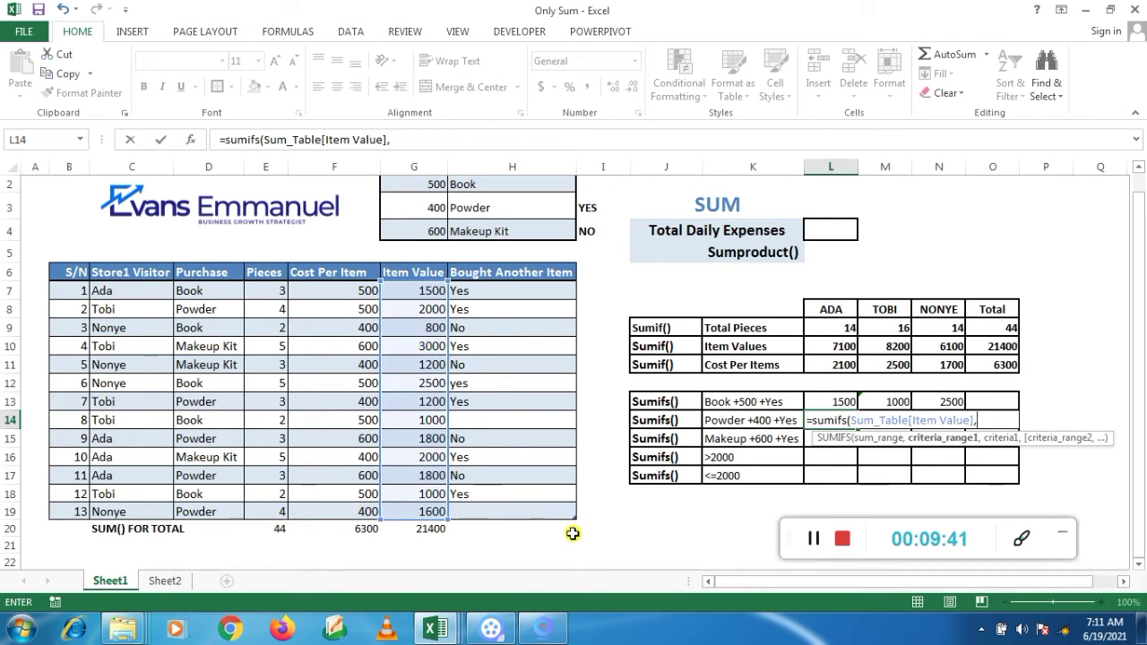
drag(106, 290, 117, 511)
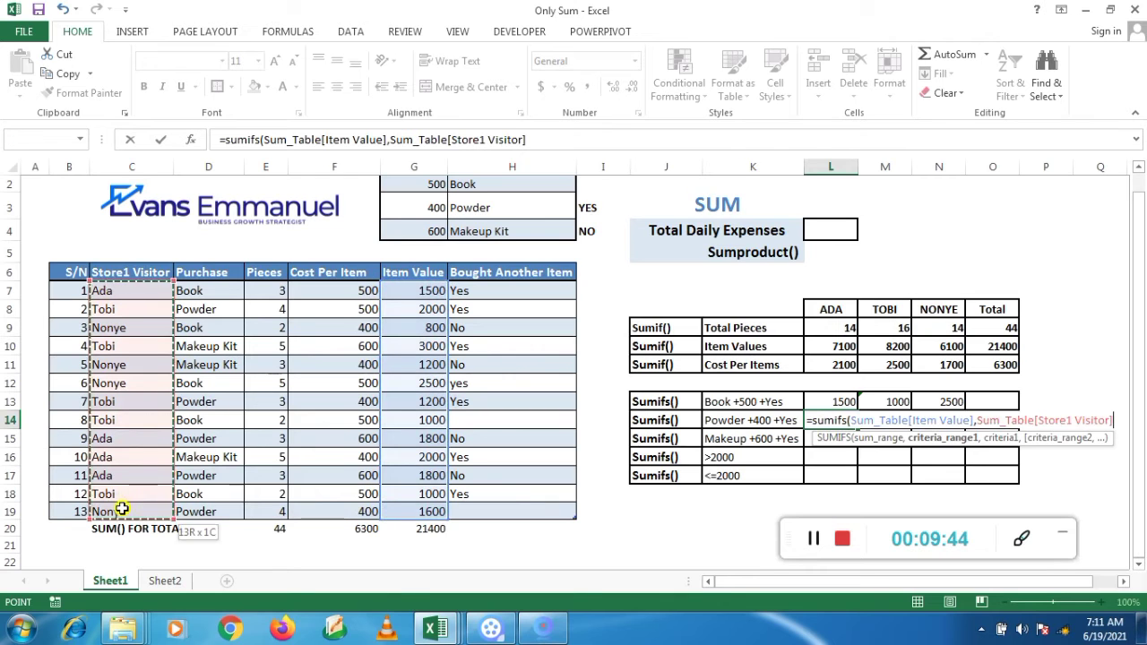
click(834, 311)
text(,)
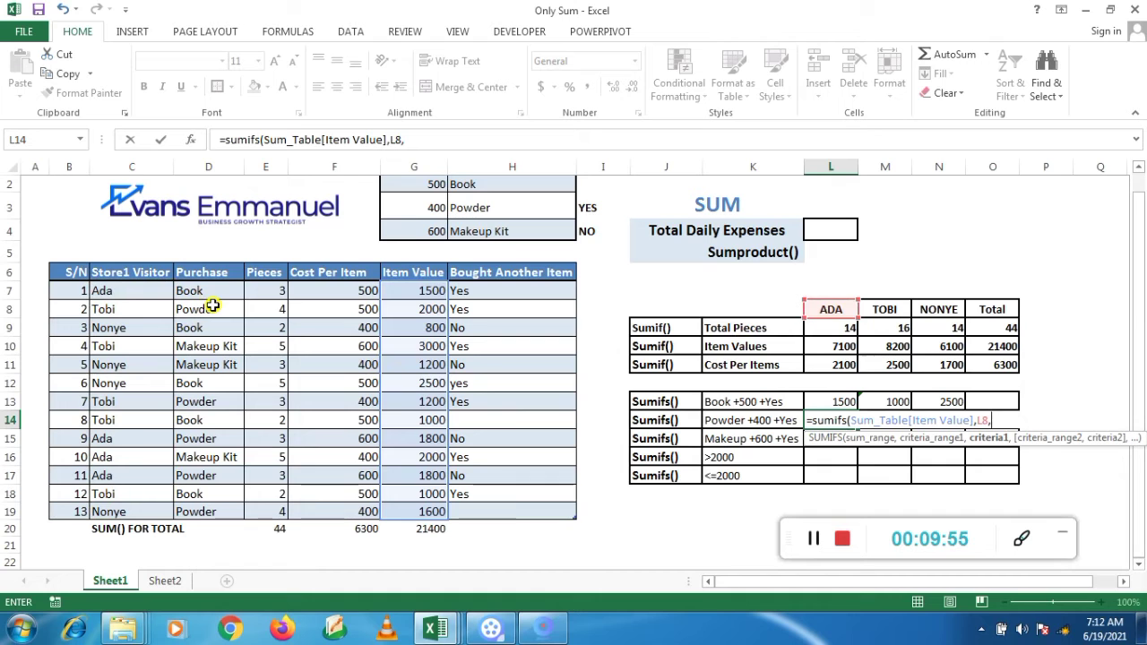
key(BackSpace)
key(BackSpace)
key(BackSpace)
key(BackSpace)
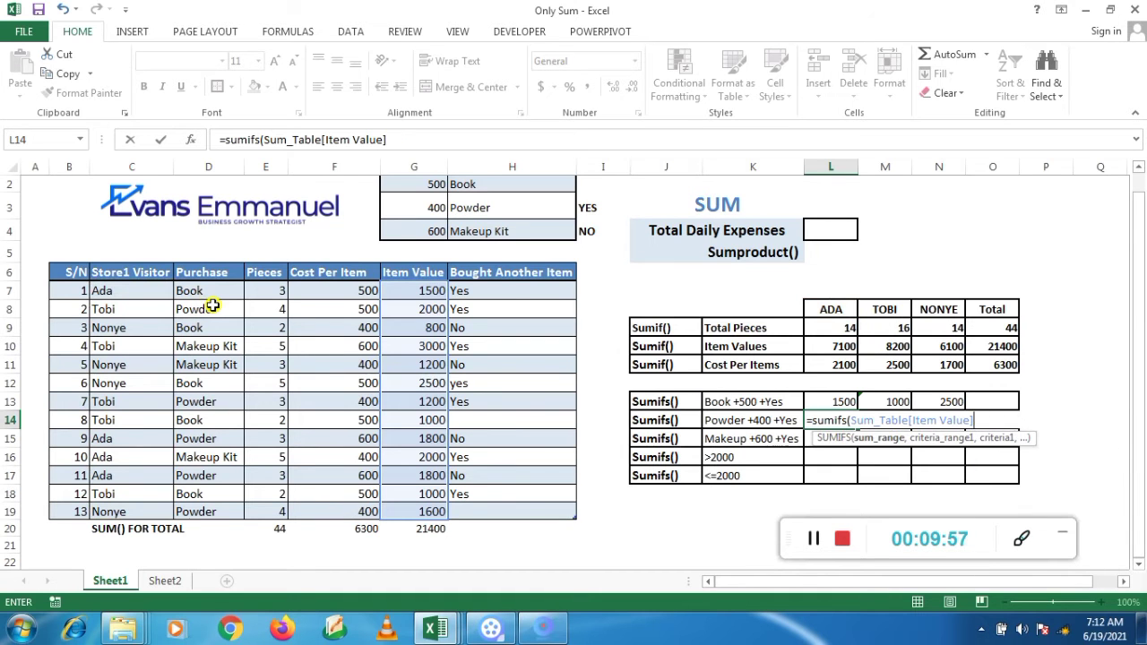
Add the condition Sum_Table[Store1 Visitor] matched to L8 and Sum_Table[Purchase] as the second criteria range in the L14 formula
text(,)
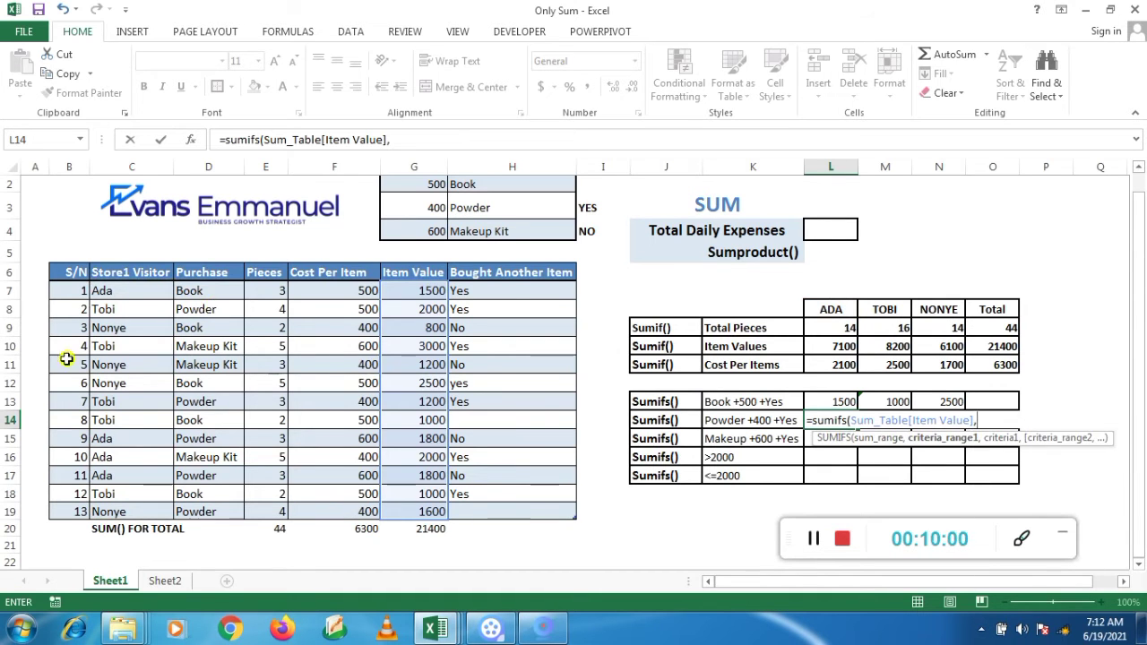
click(133, 294)
drag(133, 294, 129, 506)
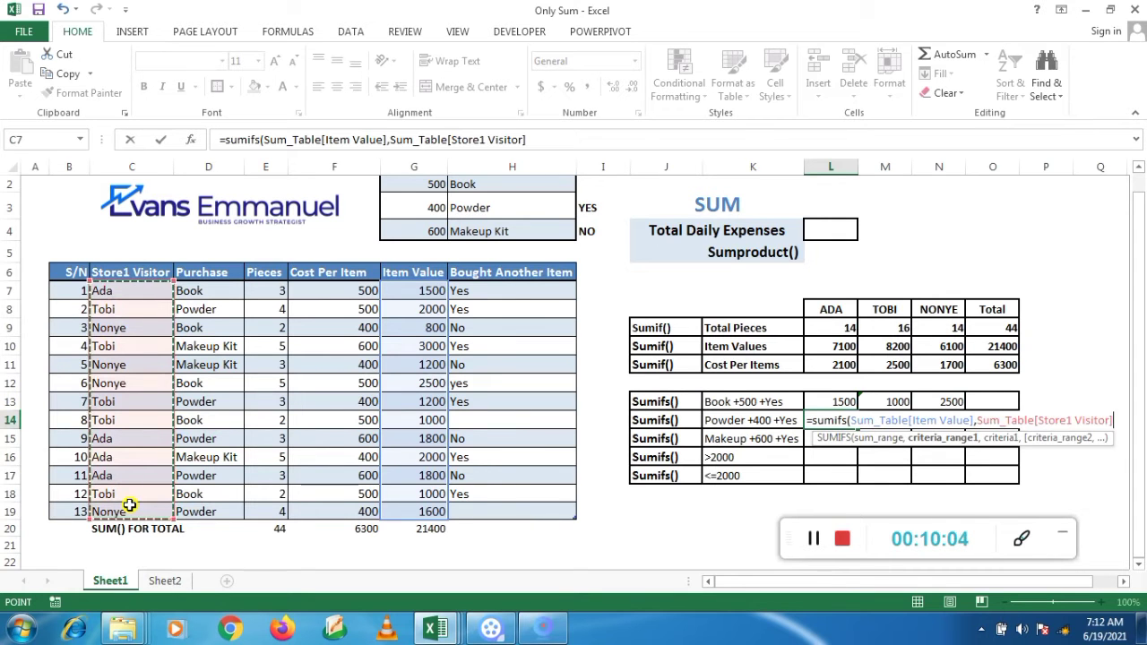
text(,)
click(846, 308)
text(,)
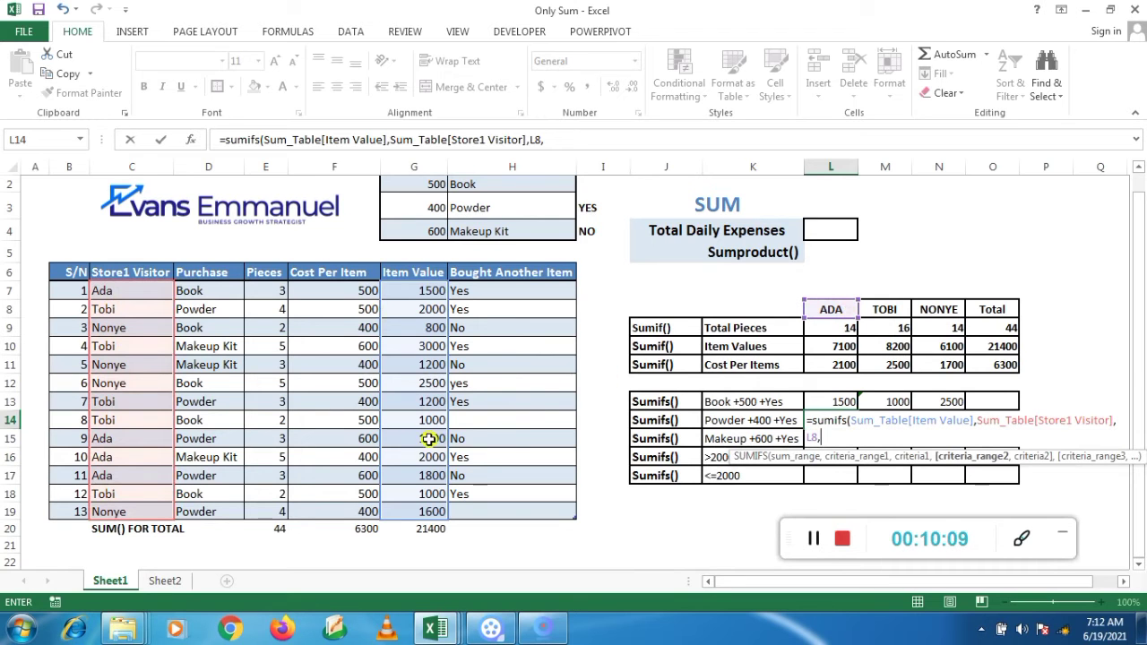
drag(209, 297, 216, 505)
text(,)
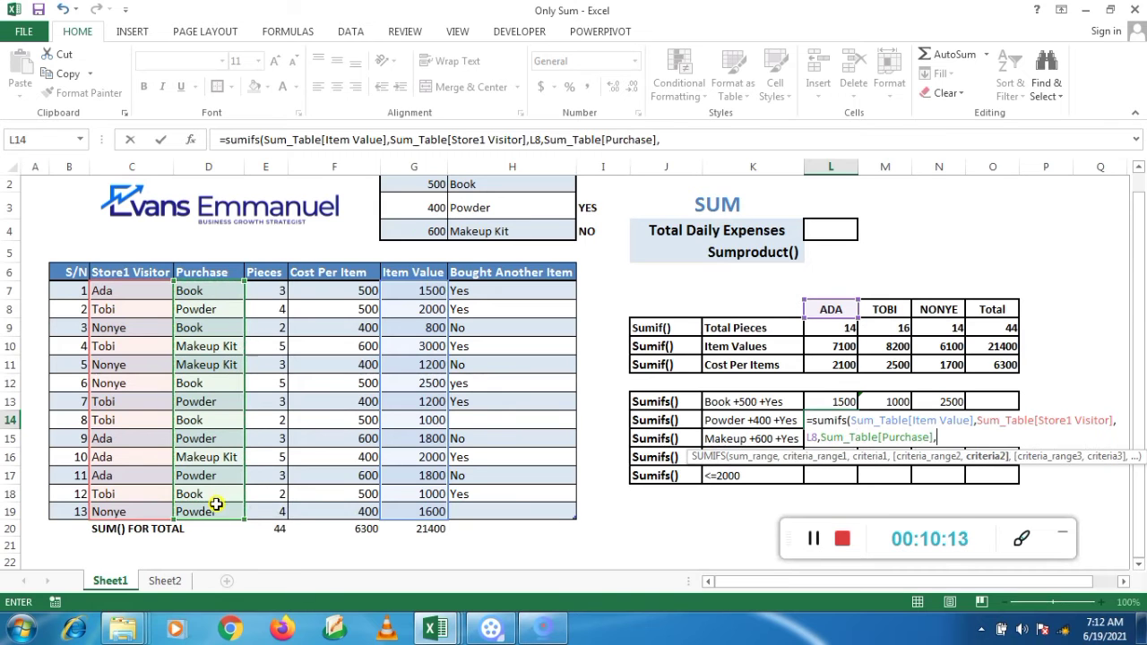
click(467, 207)
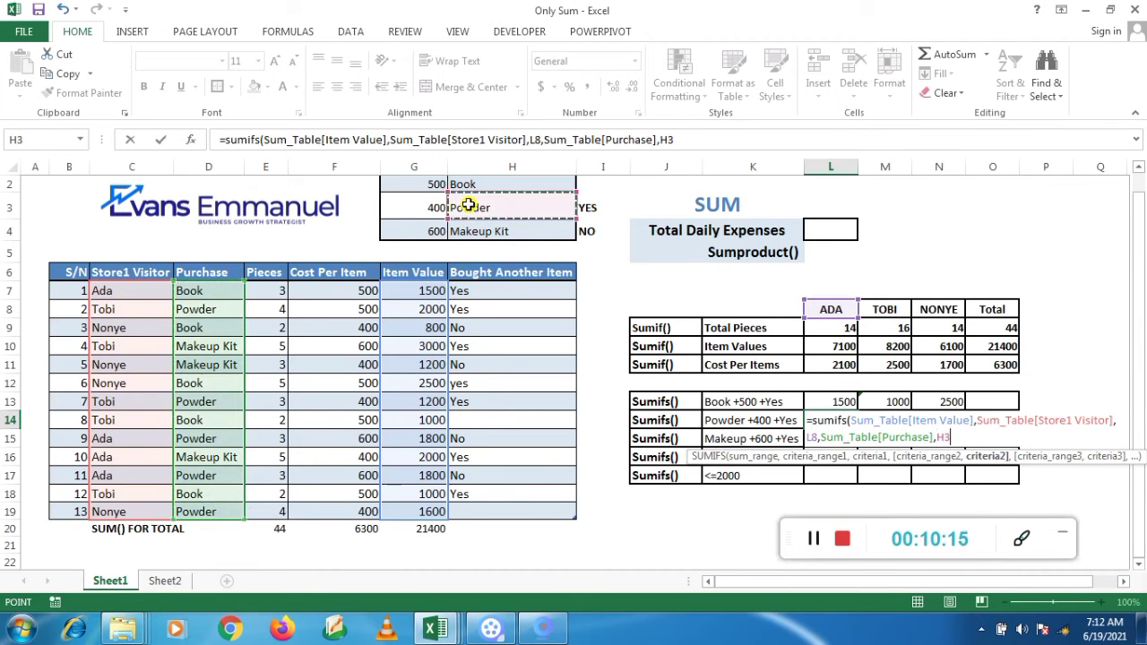
click(664, 140)
key(F4)
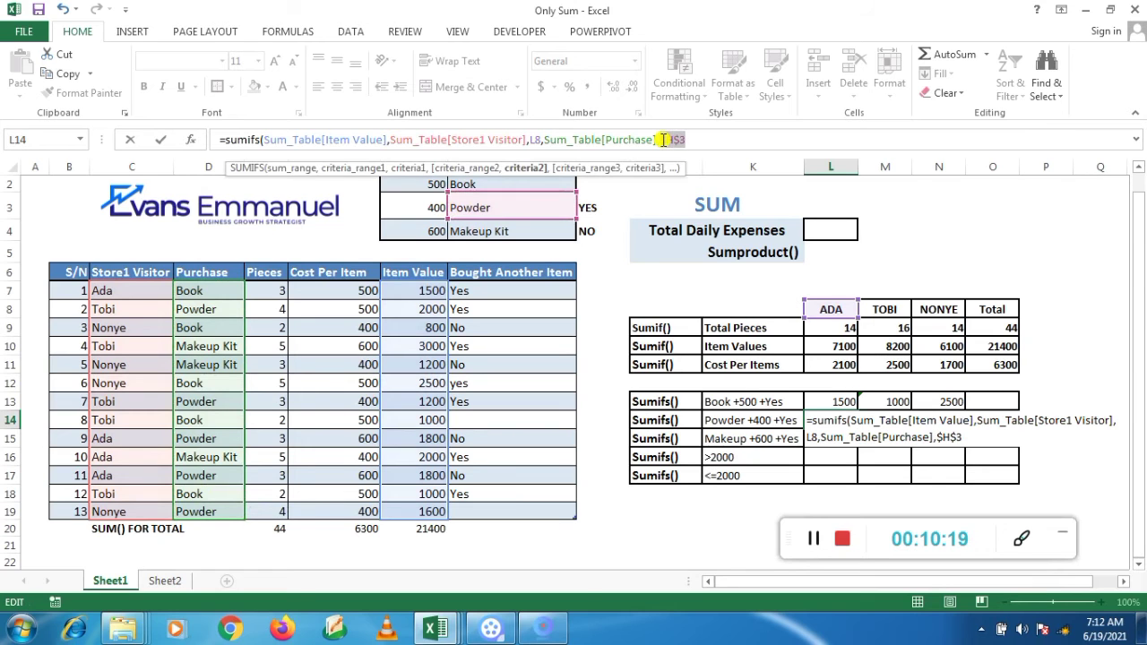
text(,)
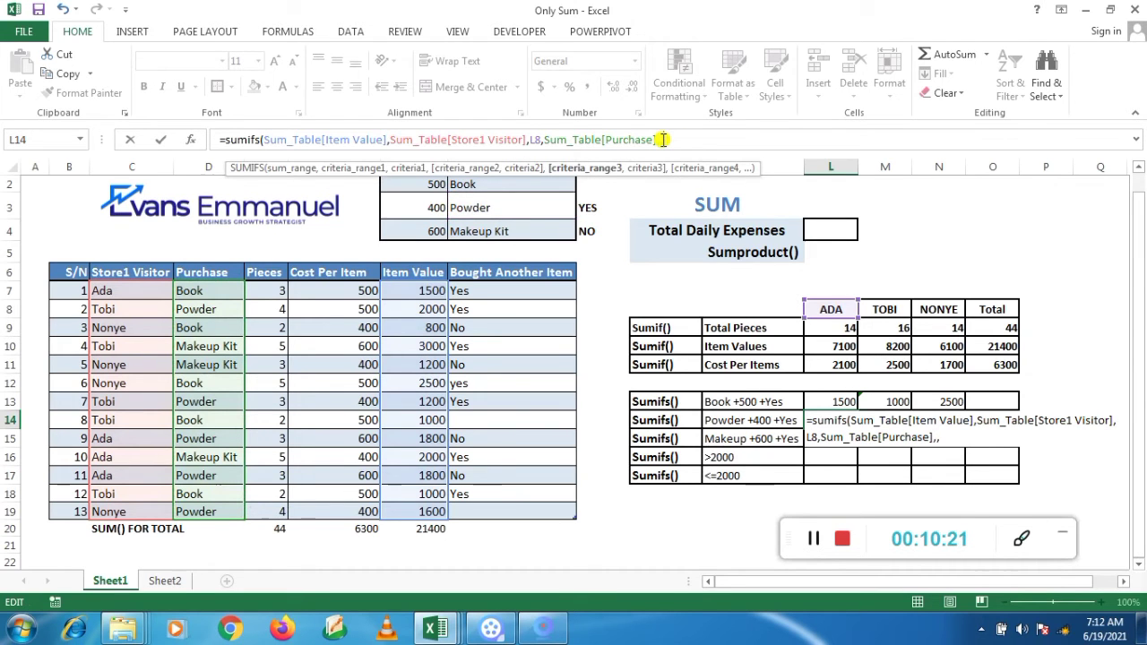
key(BackSpace)
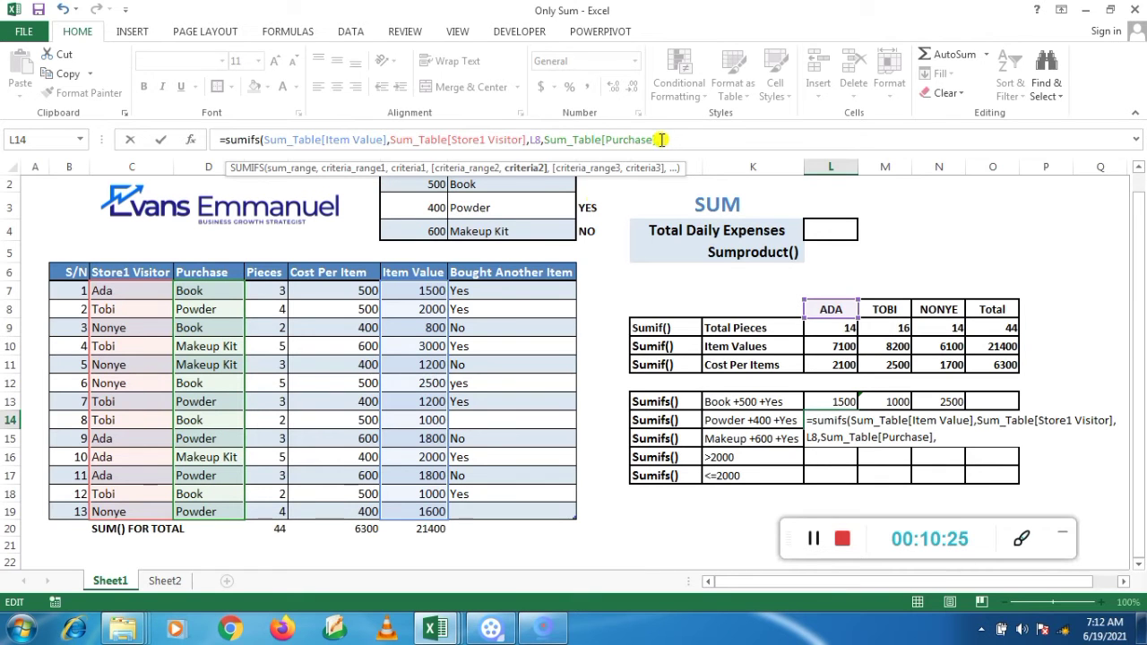
Add H3 (Powder) to the L14 formula as the Purchase criterion, locked as the absolute reference $H$3
click(476, 210)
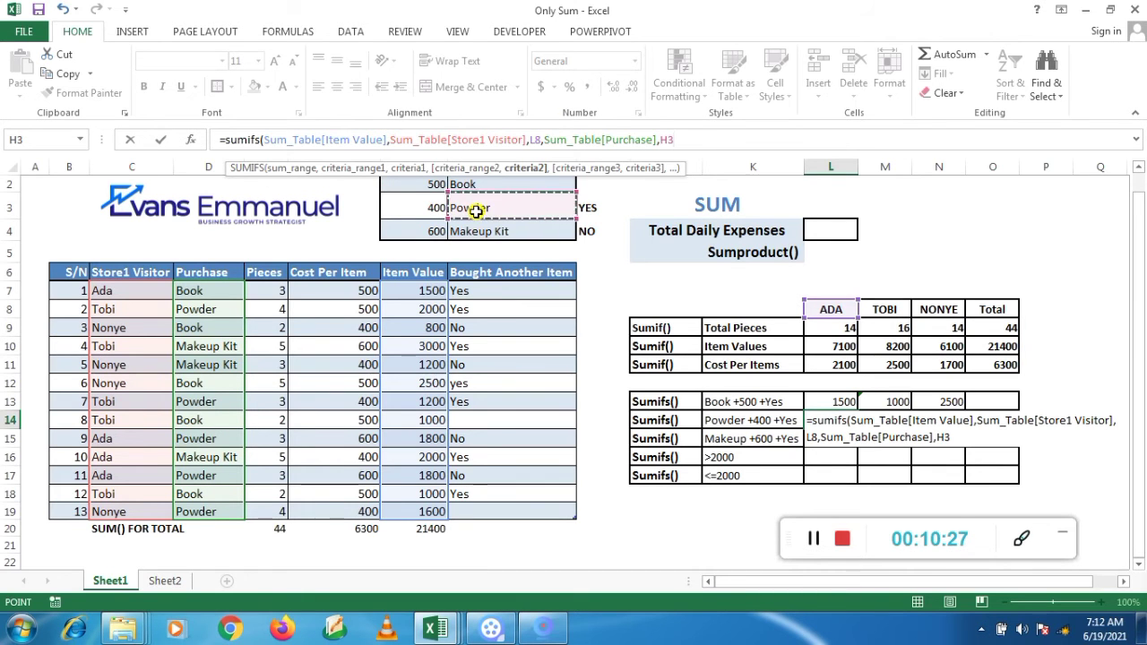
click(666, 139)
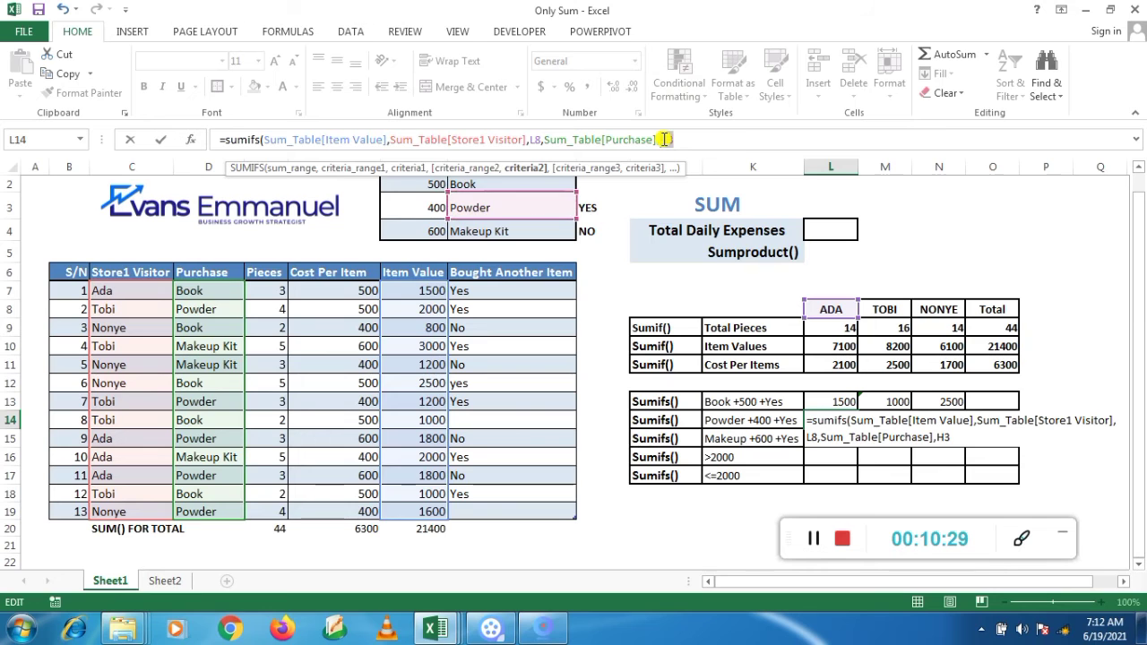
key(F4)
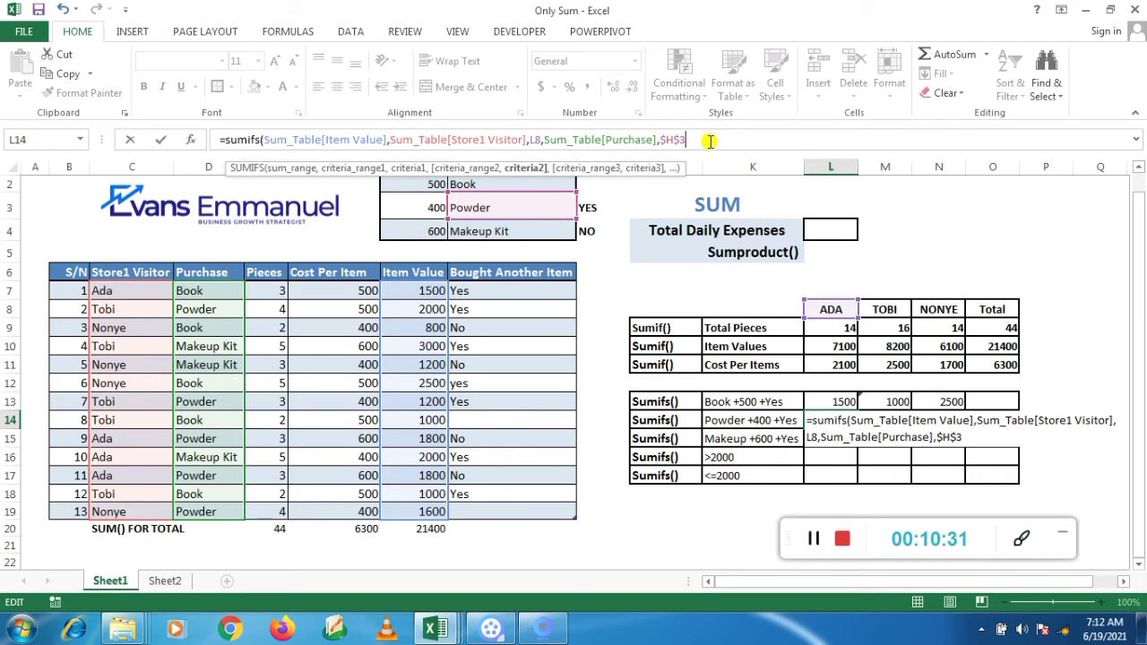
text(,)
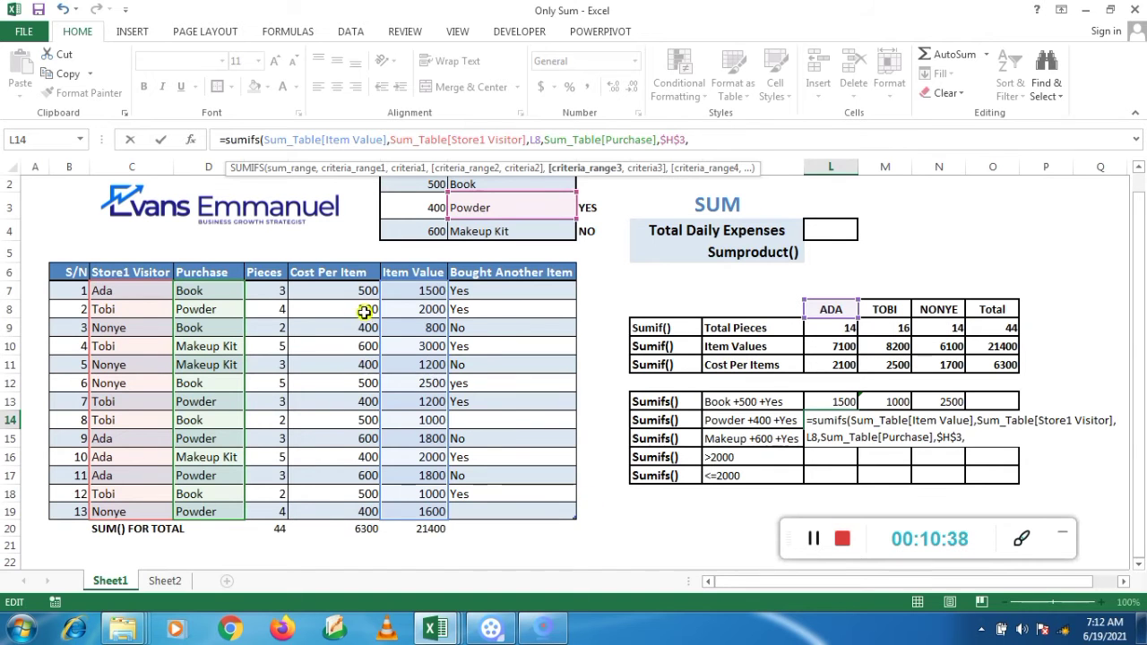
Add Sum_Table[Cost Per Item] as the third criteria range in the L14 formula, matched to the absolute reference $G$3
drag(353, 291, 350, 513)
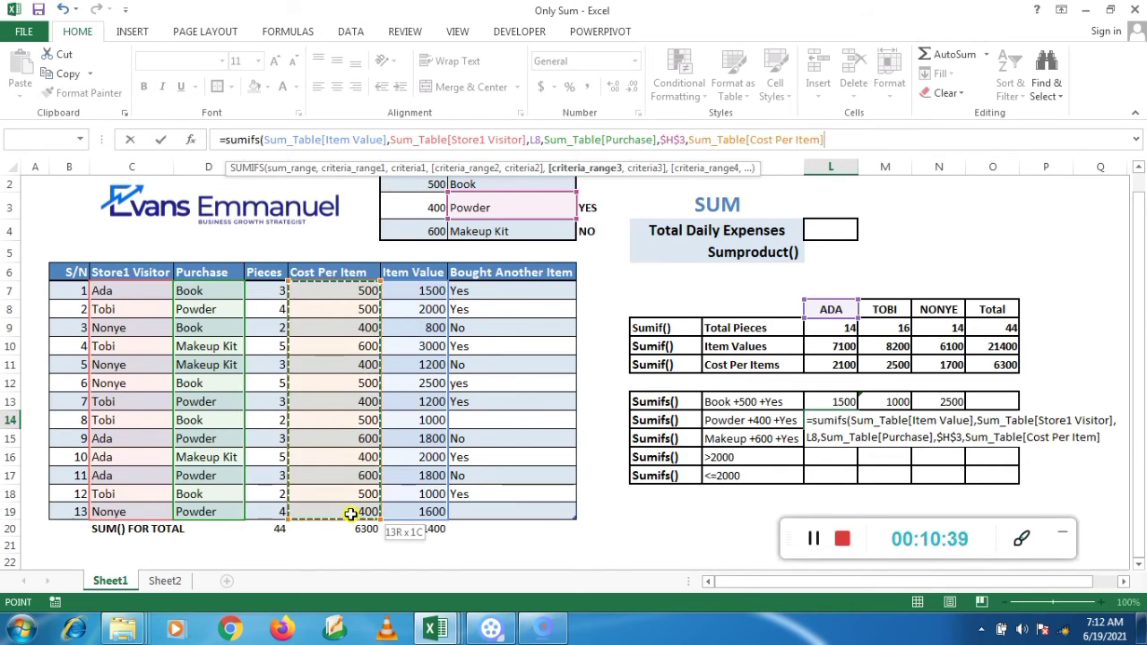
text(,)
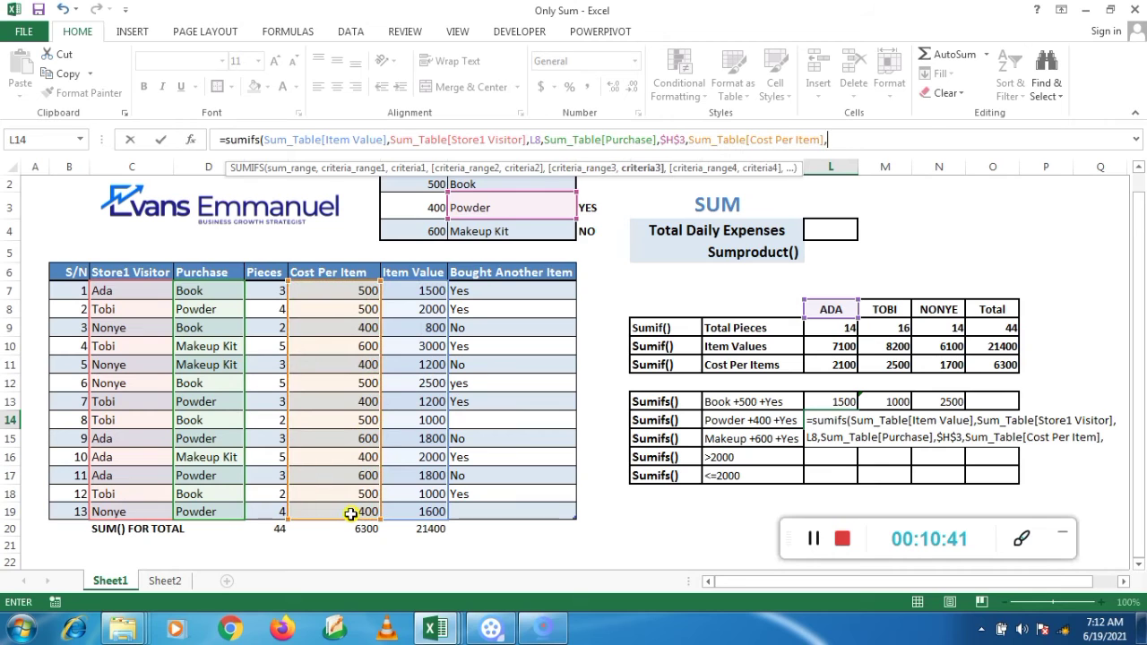
click(432, 211)
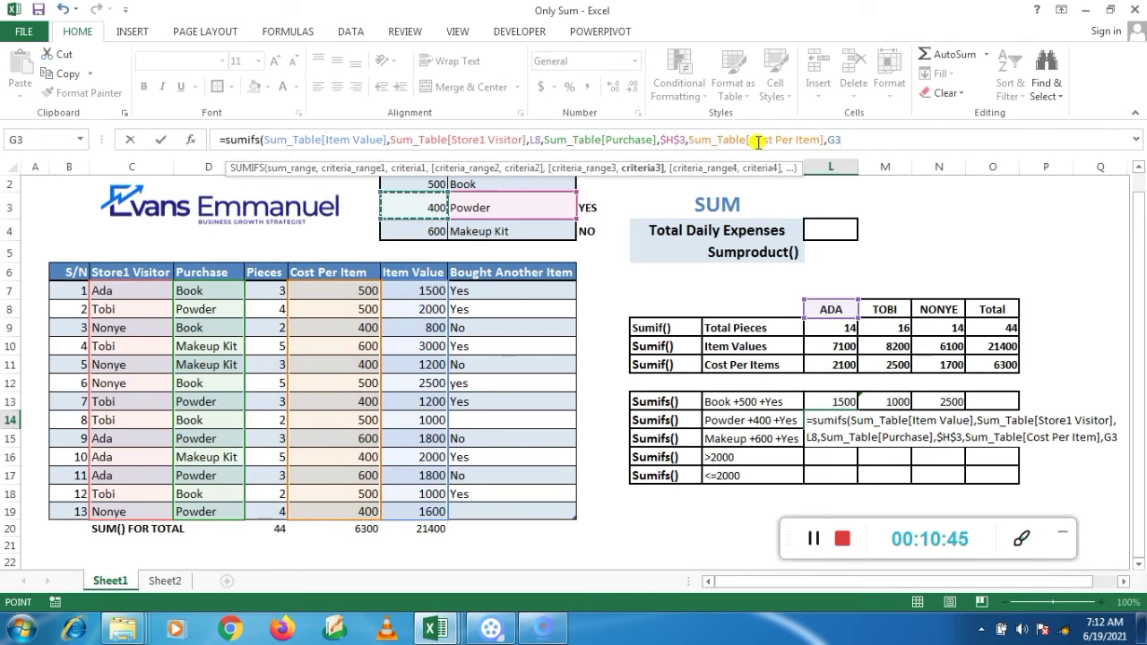
click(832, 137)
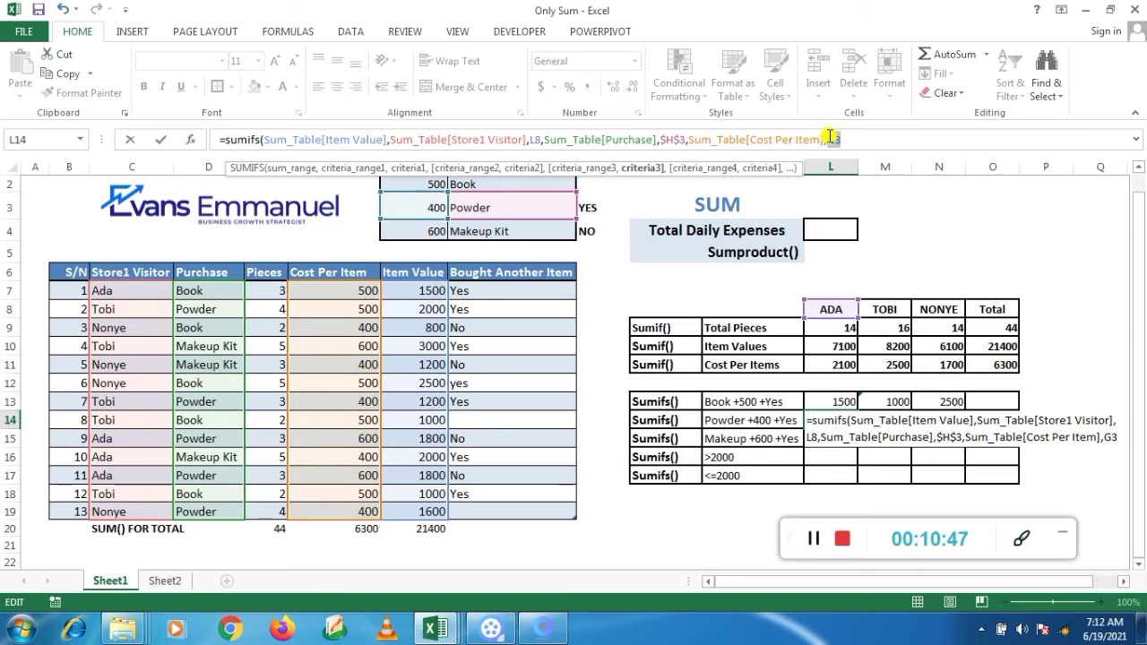
key(F4)
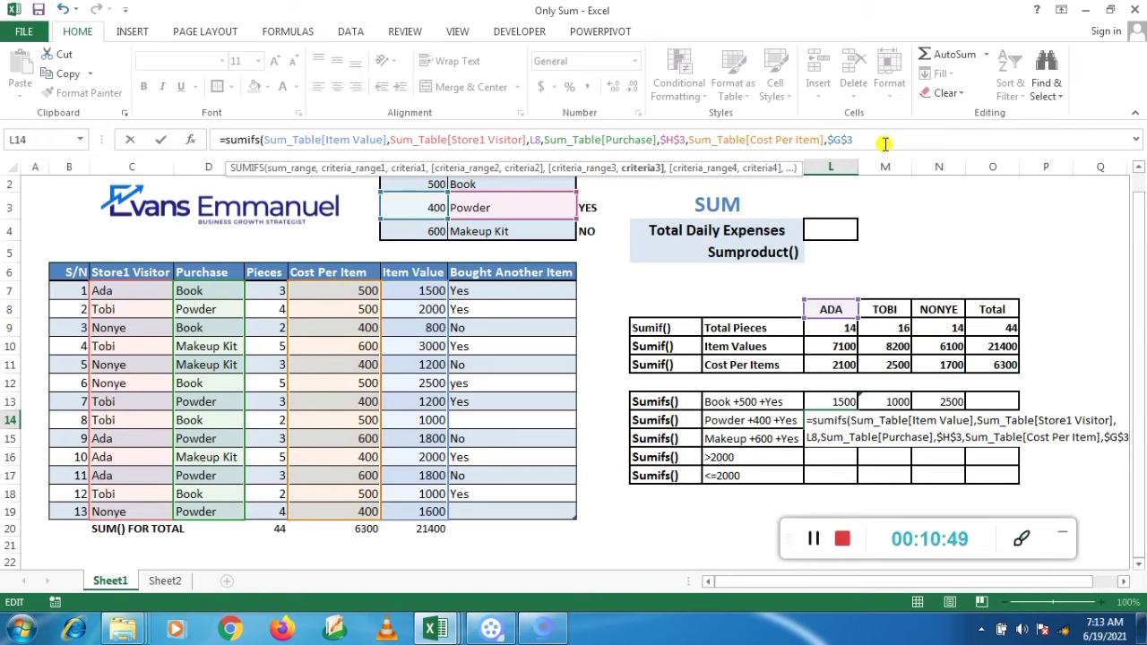
text(,)
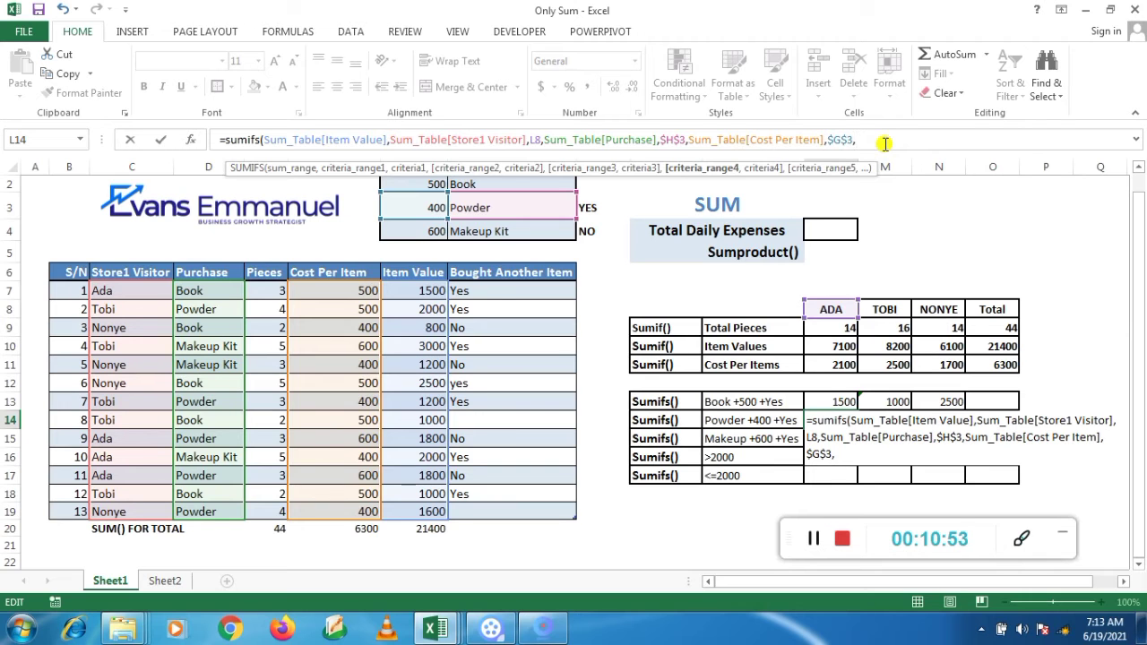
Add Sum_Table[Bought Another Item] matched to $I$3 as the fourth condition and complete the SUMIFS formula in L14
click(475, 294)
drag(476, 294, 477, 512)
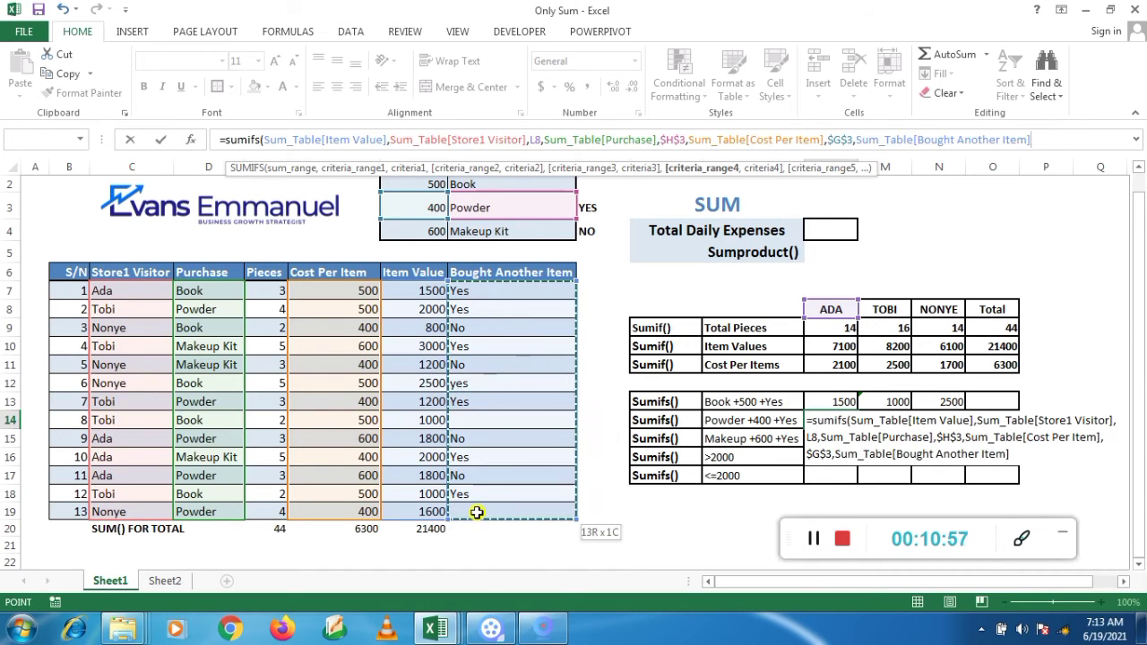
text(,)
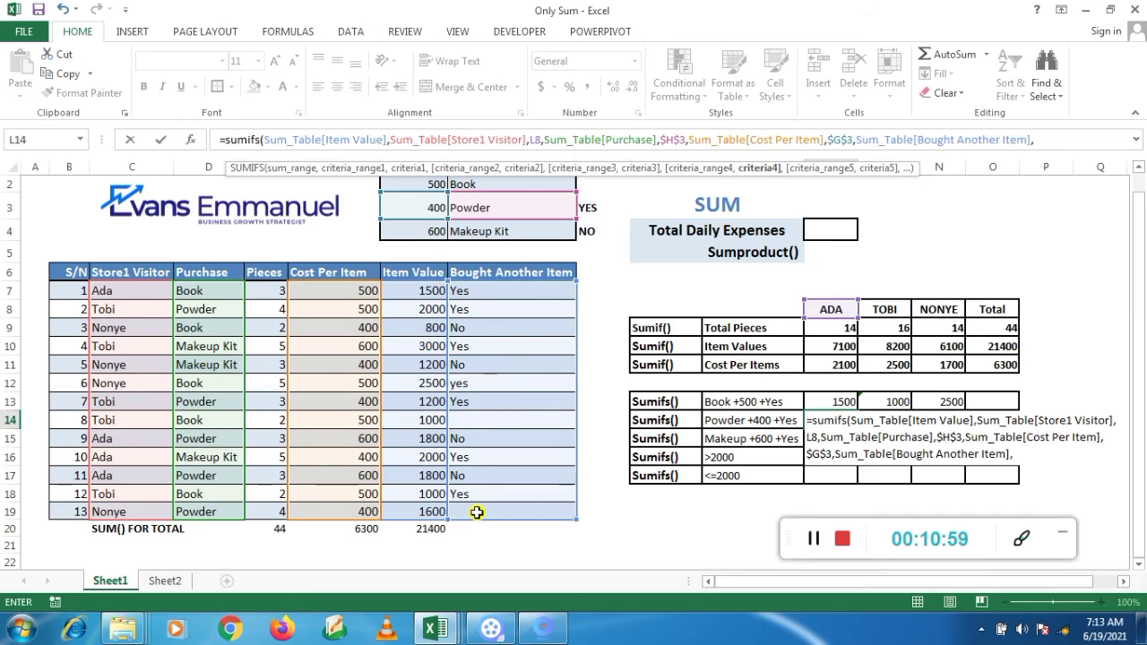
click(591, 206)
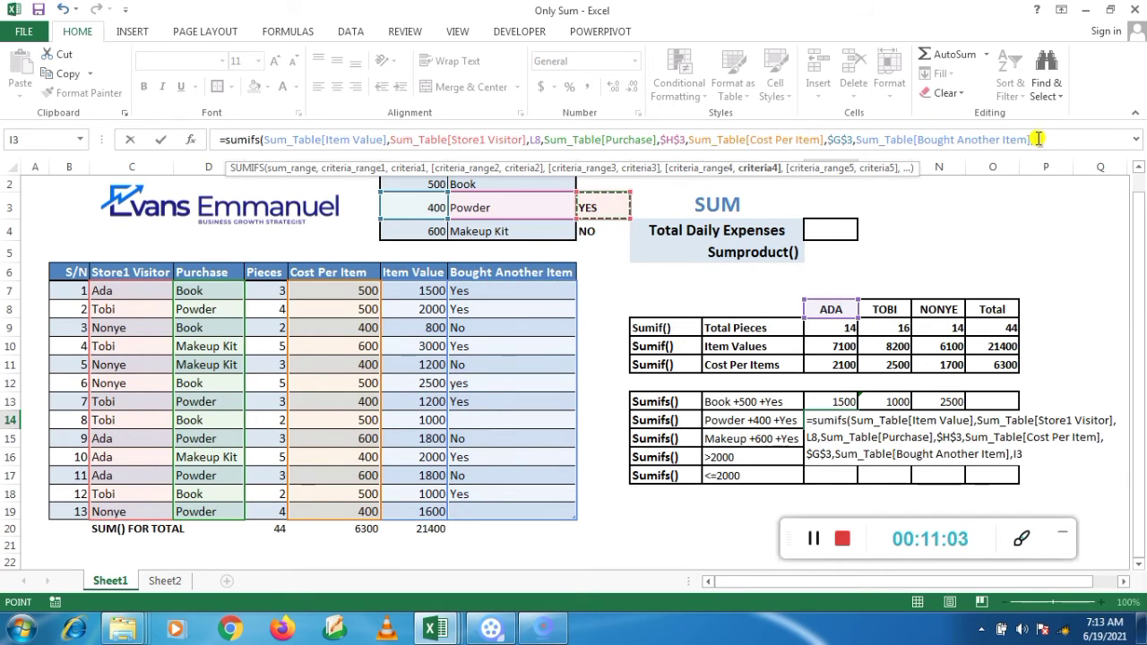
key(F4)
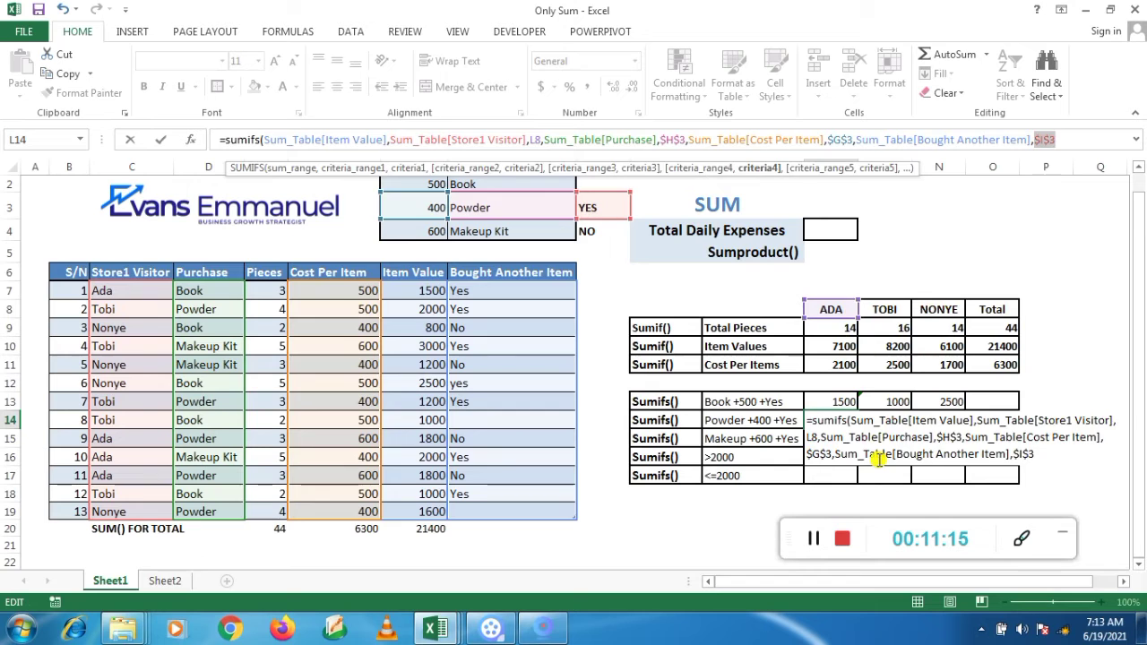
key(Return)
click(833, 422)
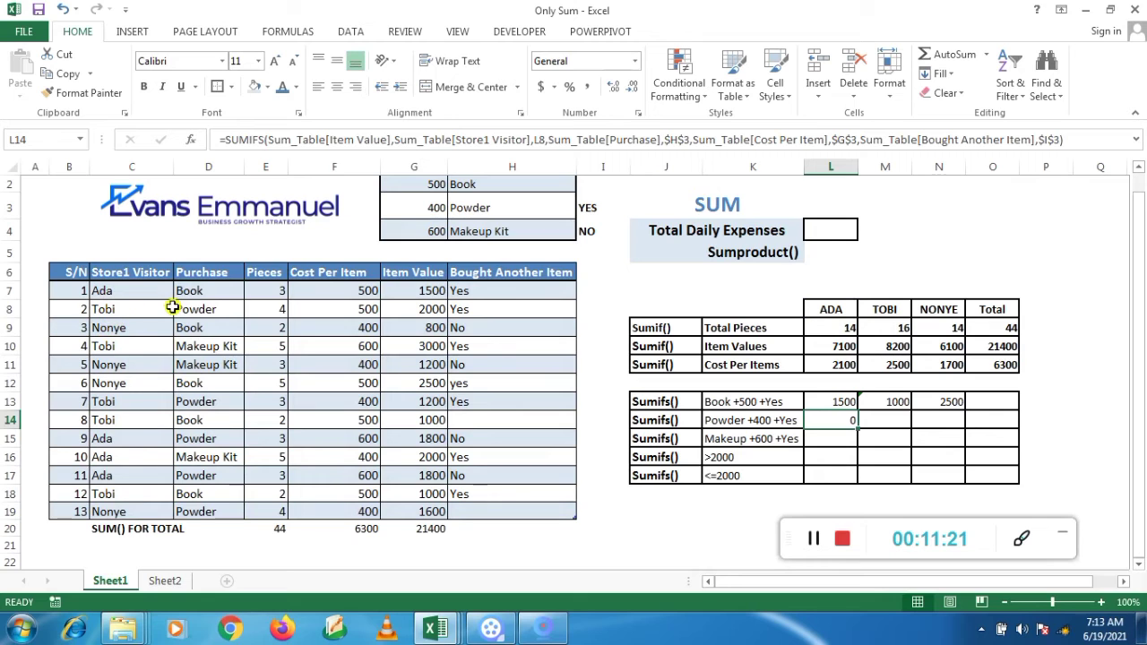
In row 15 of the purchase table, set the powder's Cost Per Item to 400 and Bought Another Item to Yes
click(218, 439)
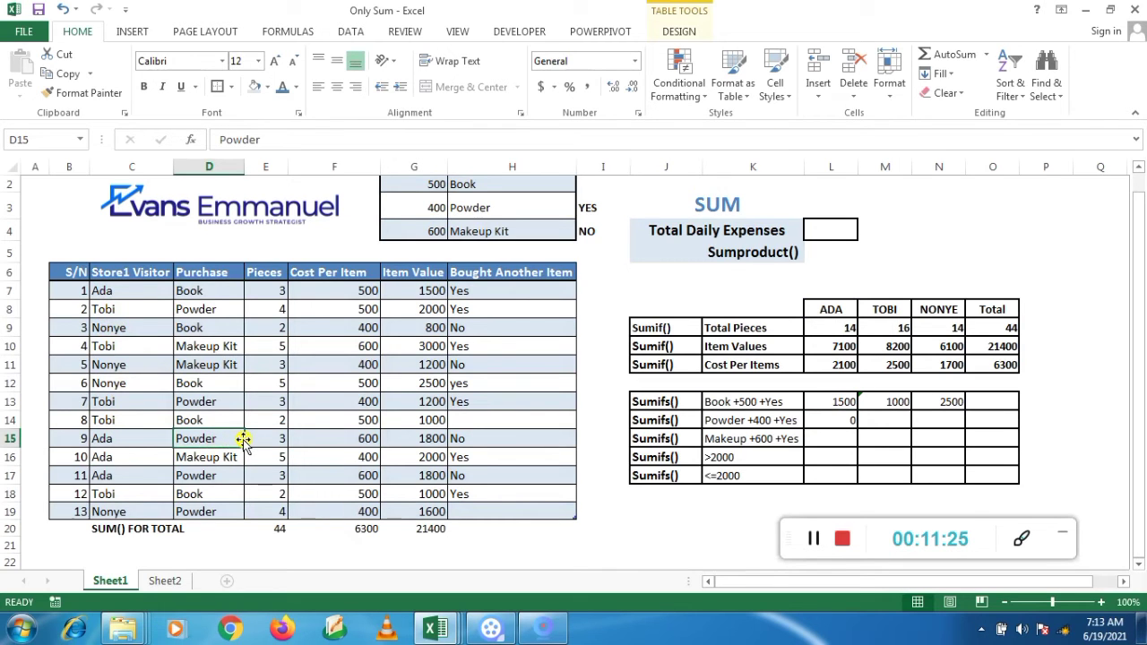
click(332, 437)
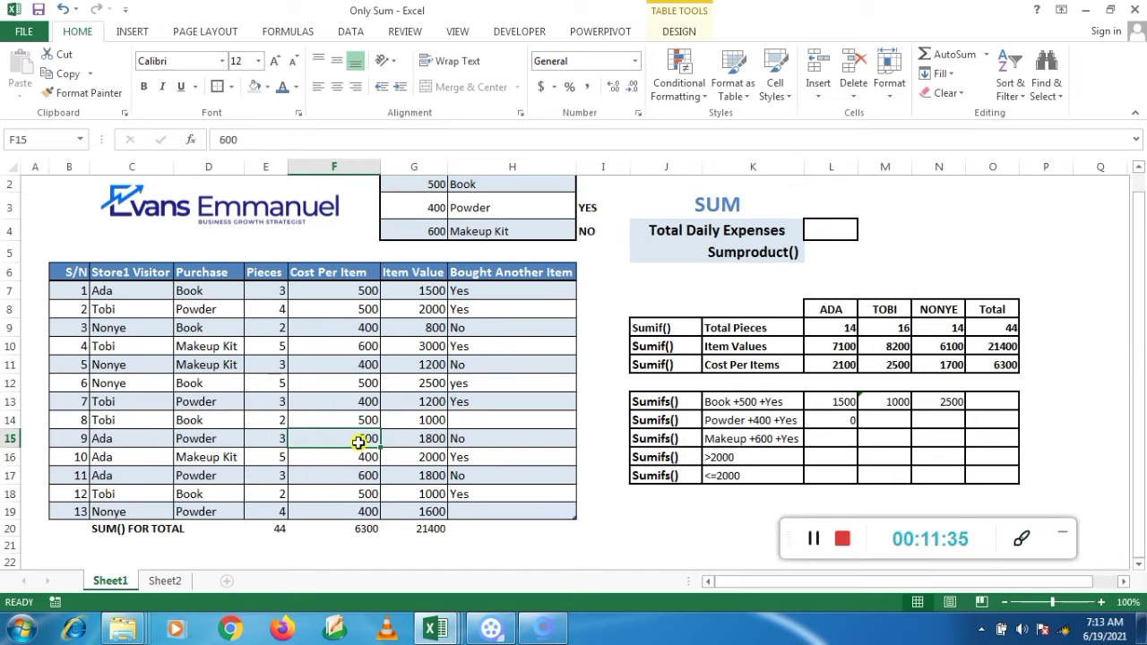
text(400)
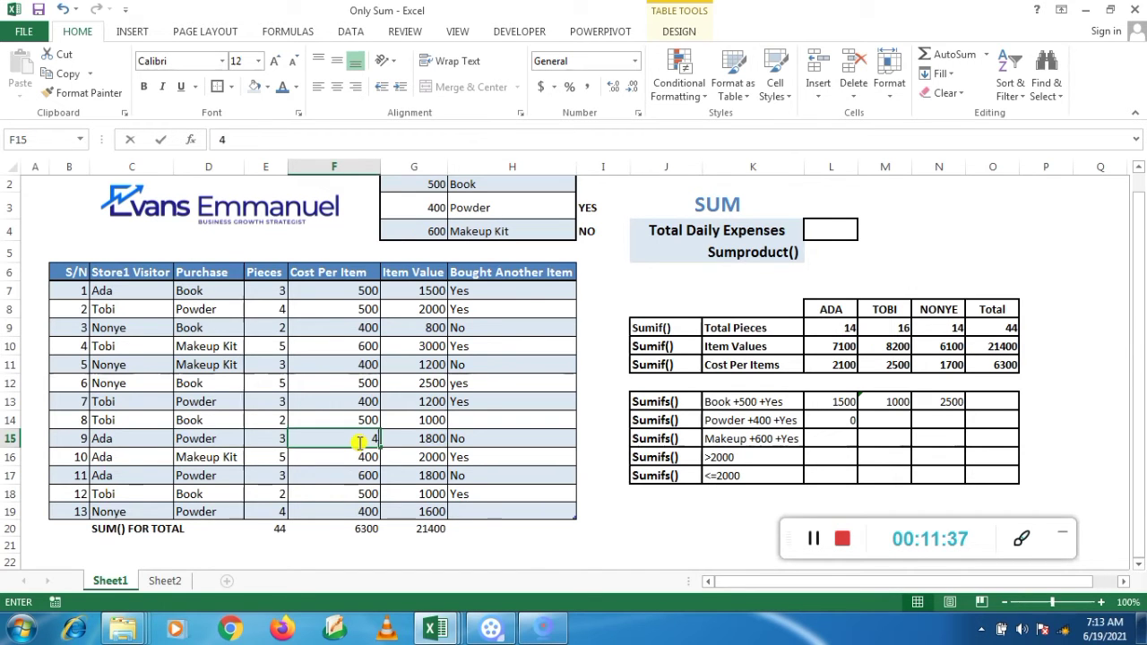
key(Tab)
key(Tab)
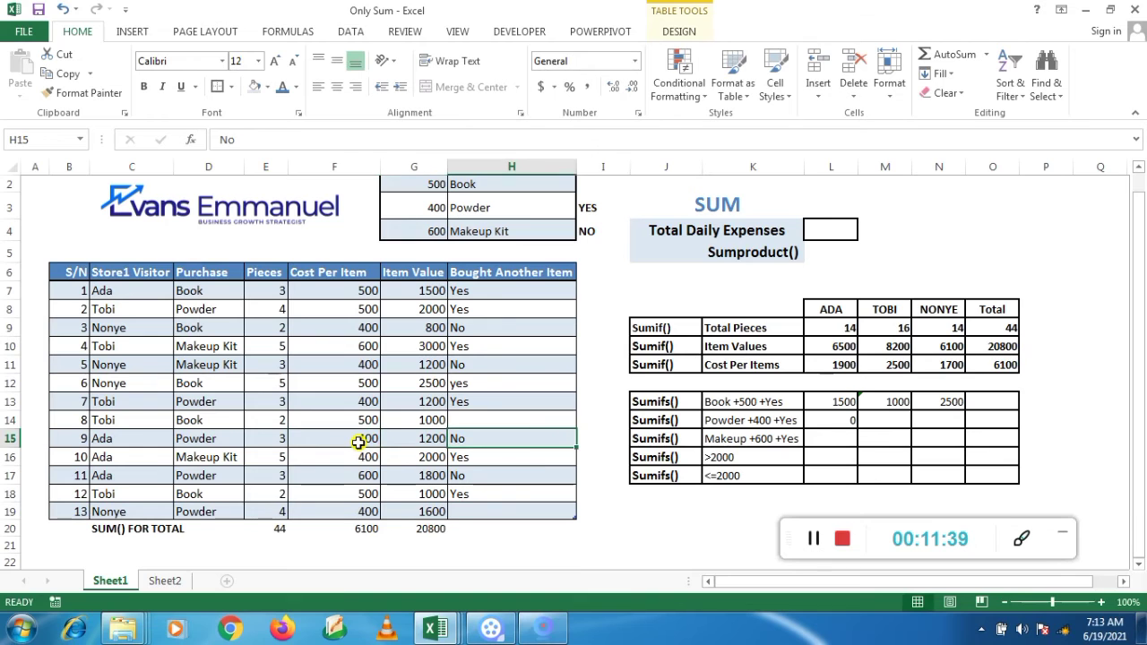
text(Yes)
key(Return)
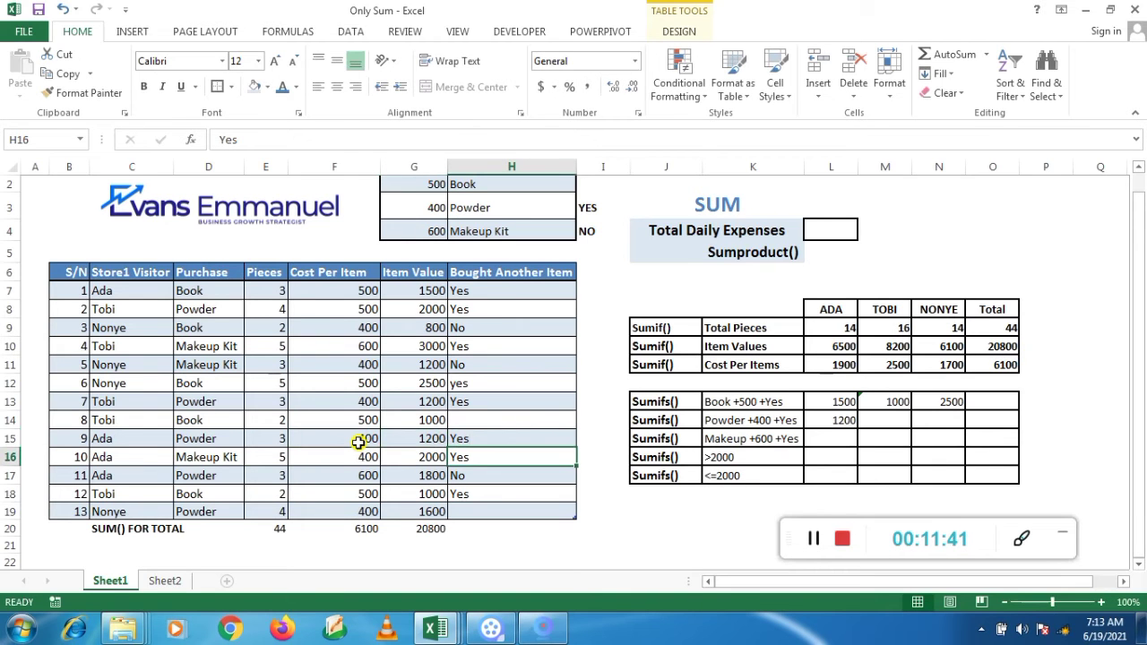
Copy the Powder +400 +Yes formula from L14 into M14 and N14 for the other two visitors
click(838, 405)
click(835, 420)
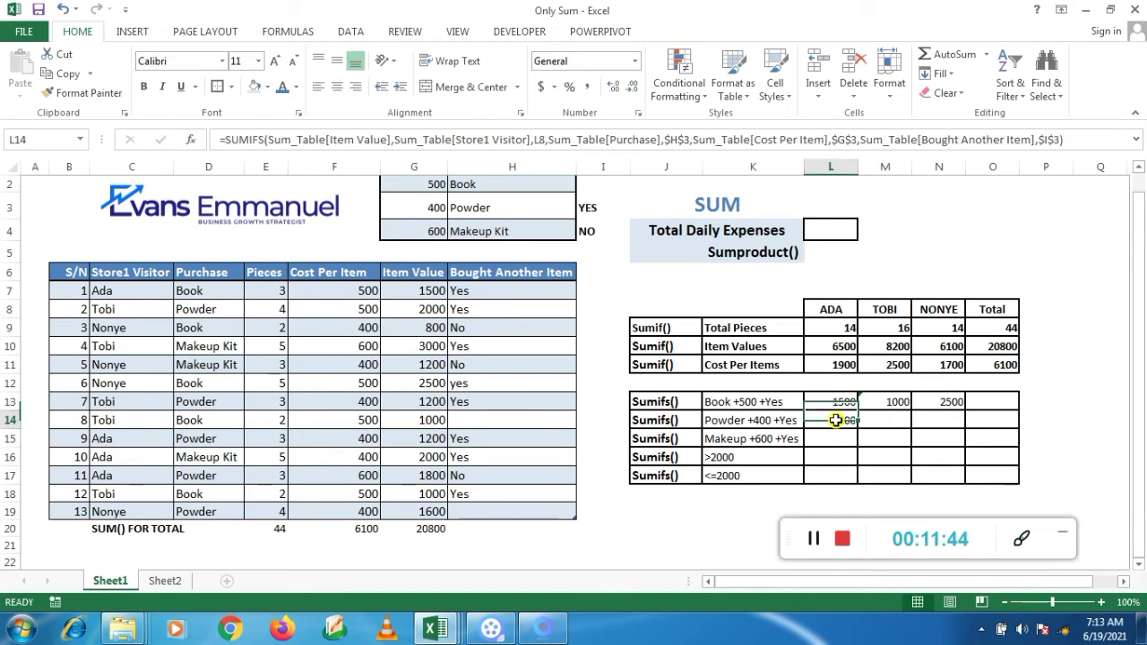
key(ctrl+c)
click(897, 422)
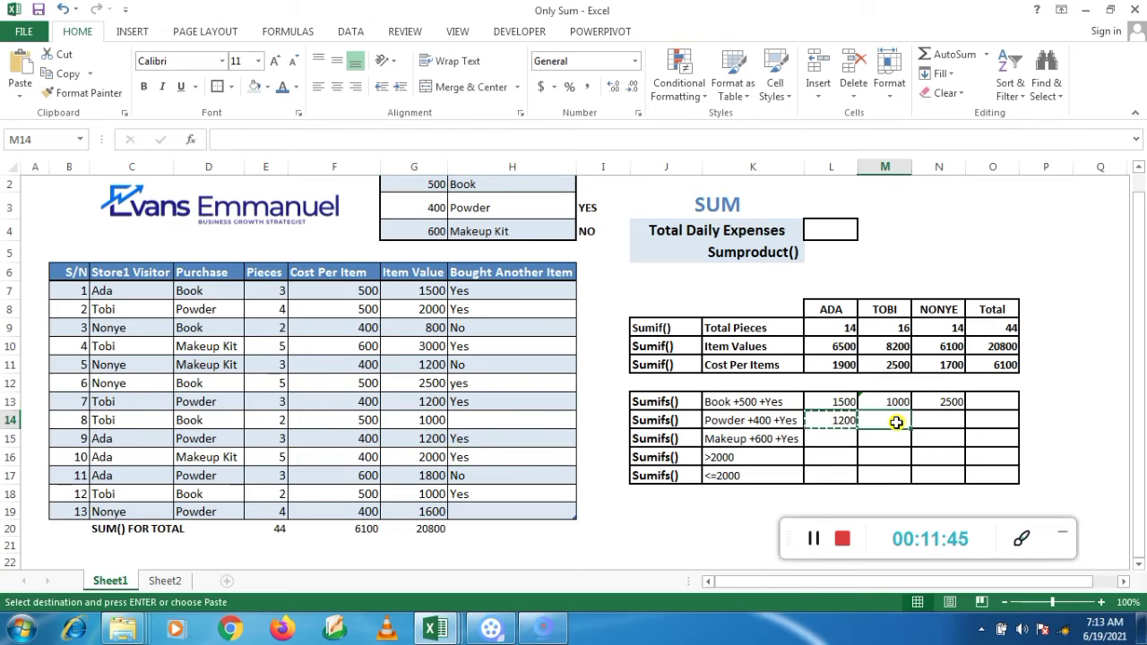
key(ctrl+v)
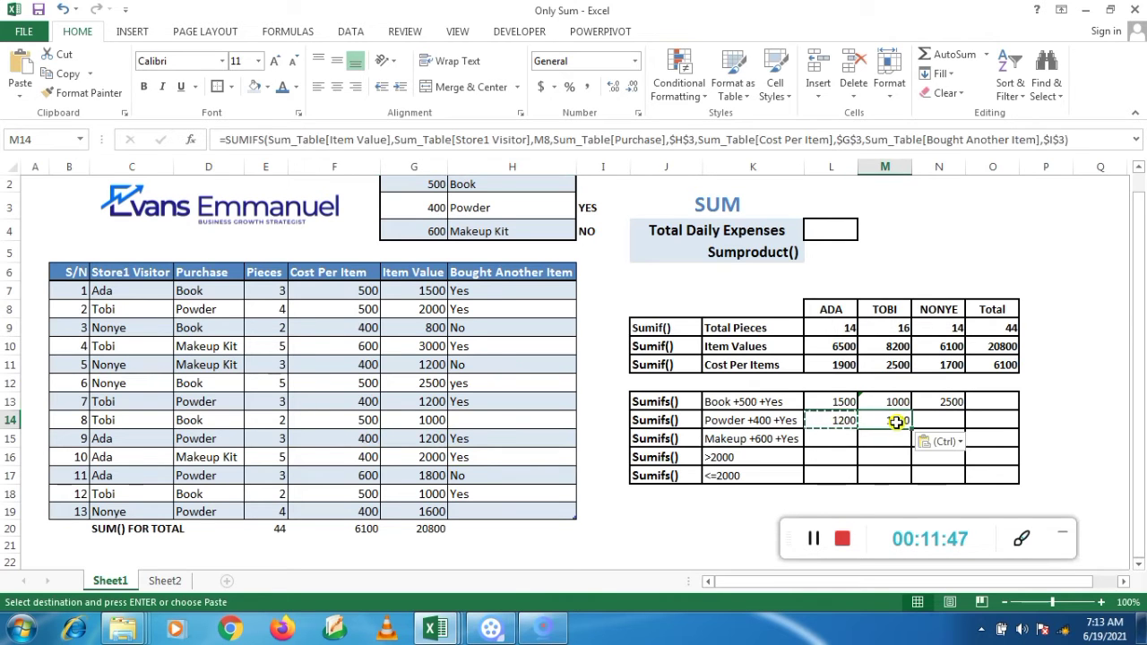
click(948, 425)
key(ctrl+v)
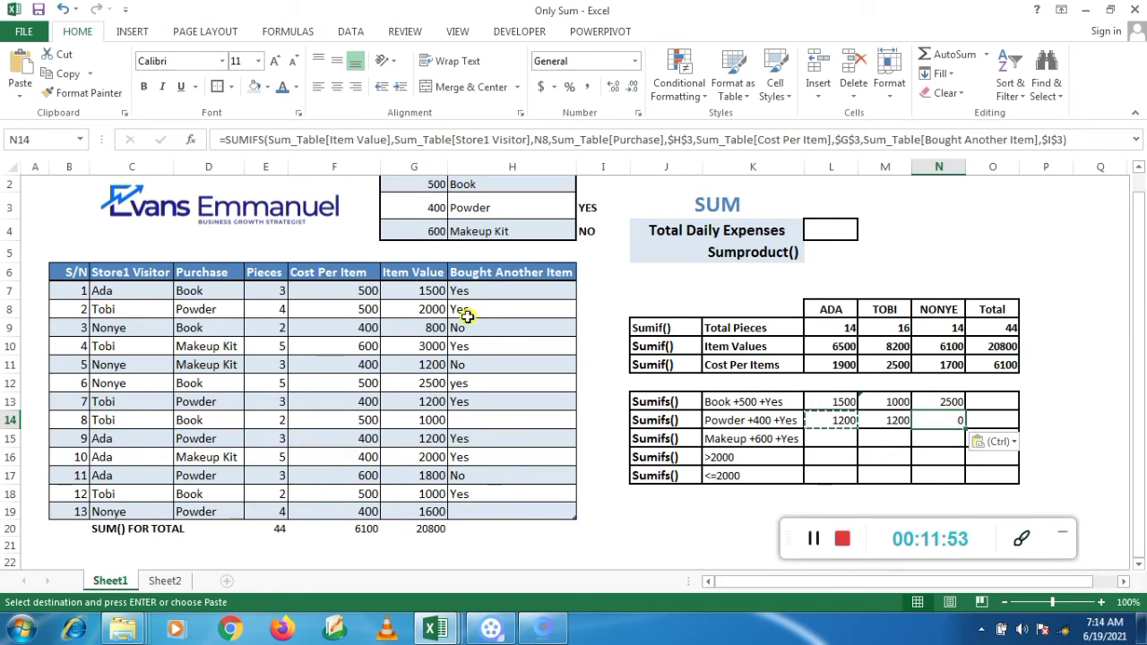
Find the third visitor's powder purchase in row 19 and enter Yes as its Bought Another Item value in H19
click(130, 293)
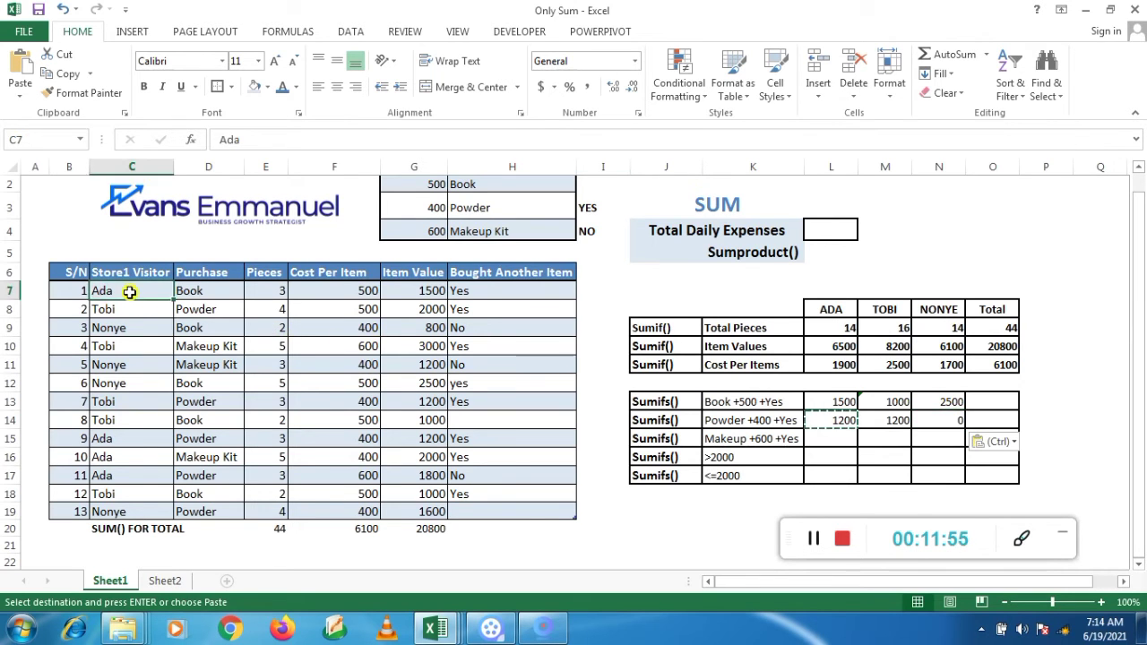
key(Down)
key(Down)
key(Down)
key(Down)
key(Down)
key(Down)
key(Down)
key(Down)
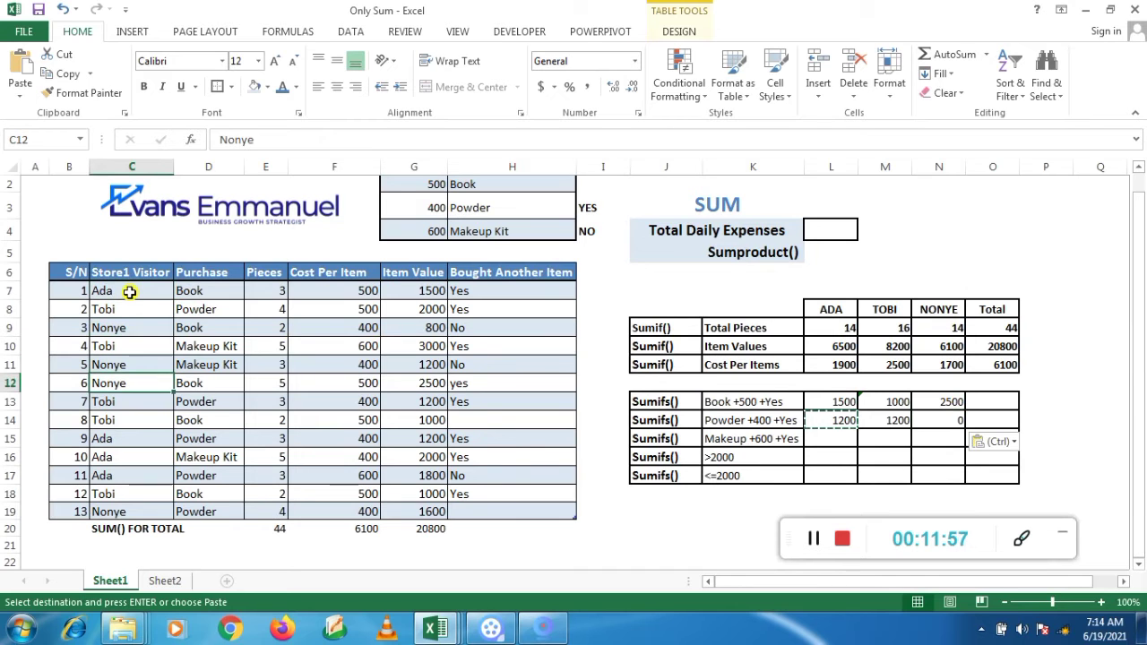
key(Down)
key(Down)
key(Down)
key(Down)
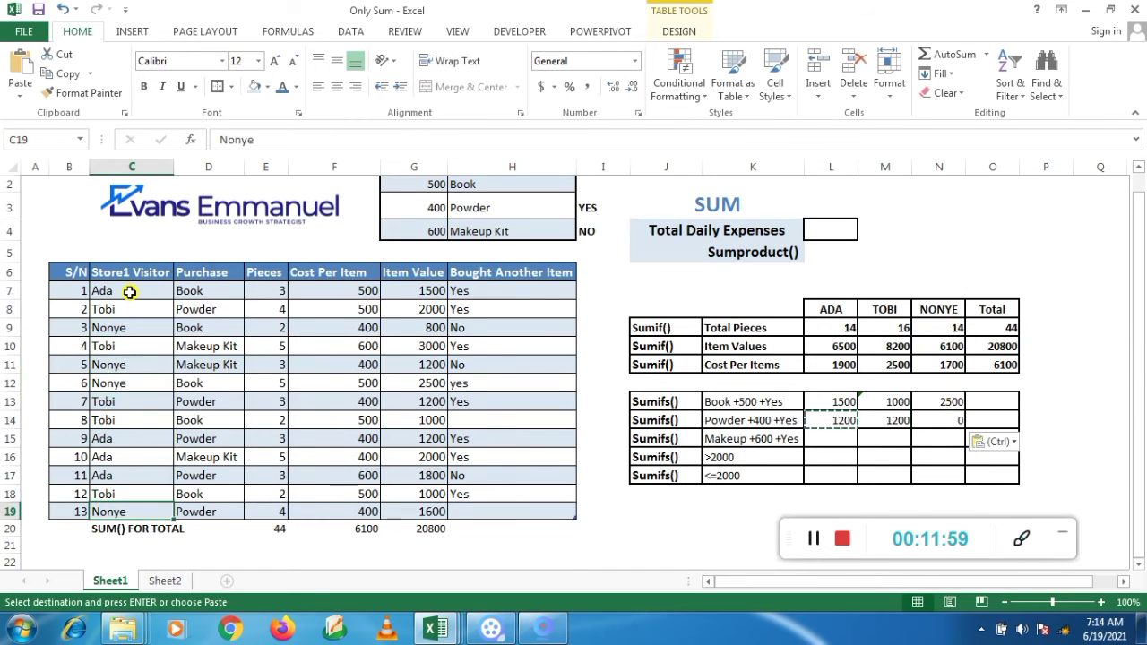
key(Right)
key(Right)
key(Right)
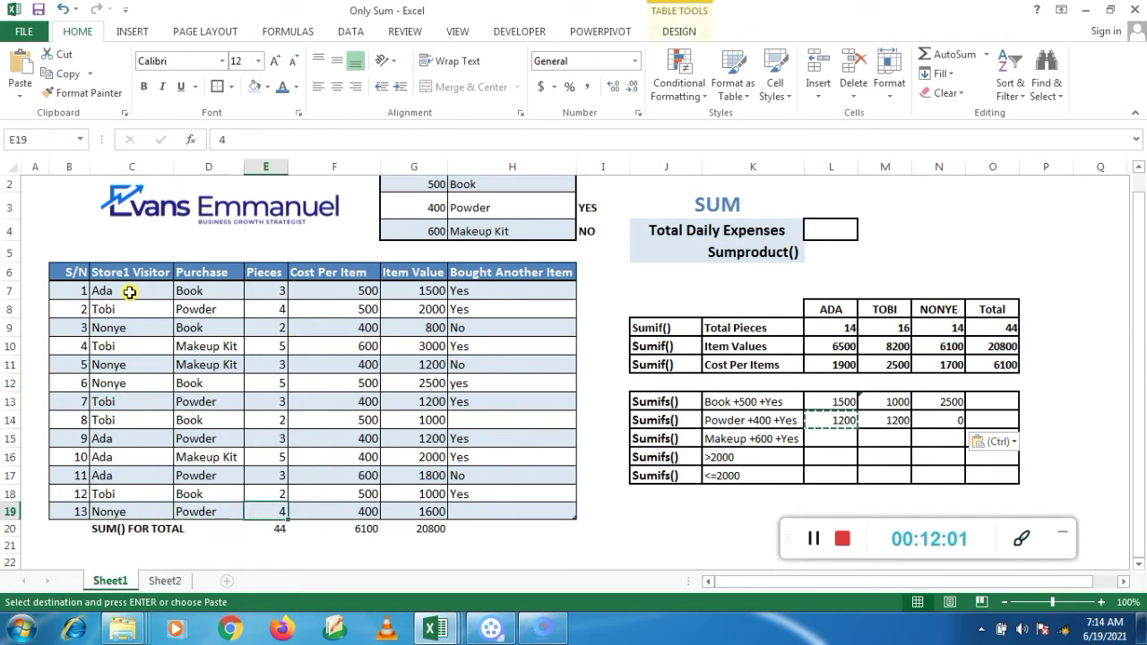
key(Right)
key(Right)
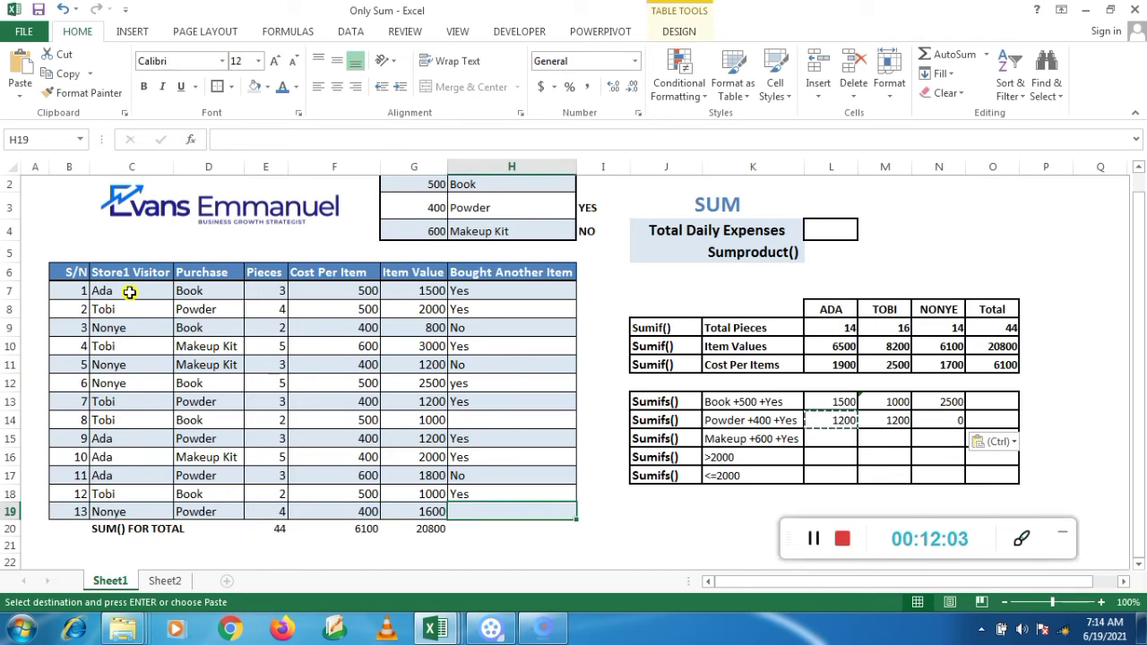
text(Yes)
key(Return)
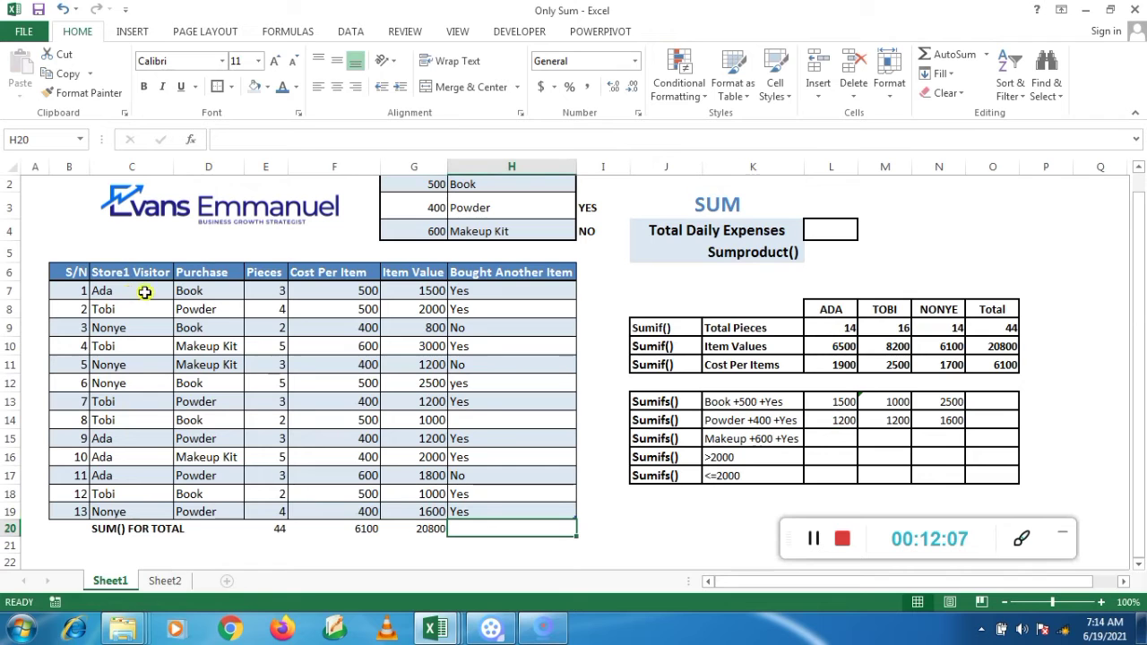
Copy the SUMIFS formula from L14 into L15 for the Makeup +600 +Yes row
click(843, 436)
click(847, 422)
key(ctrl+c)
click(835, 445)
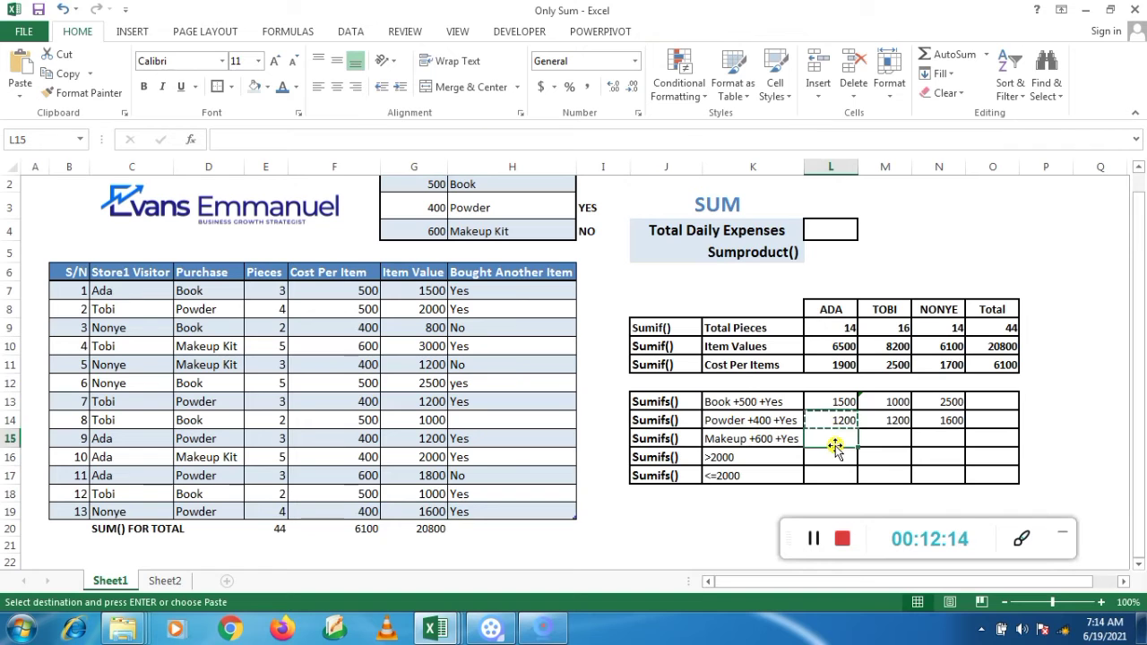
key(ctrl+v)
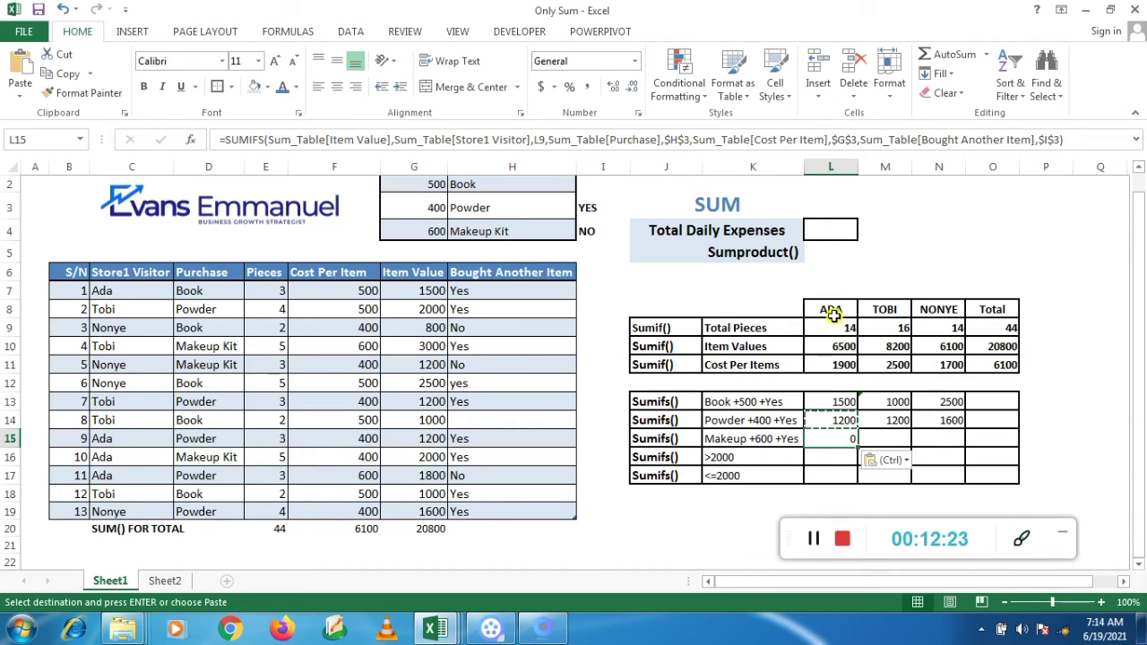
In the L15 SUMIFS formula, change the visitor criterion to L8 and the purchase criterion to $H$4
click(544, 140)
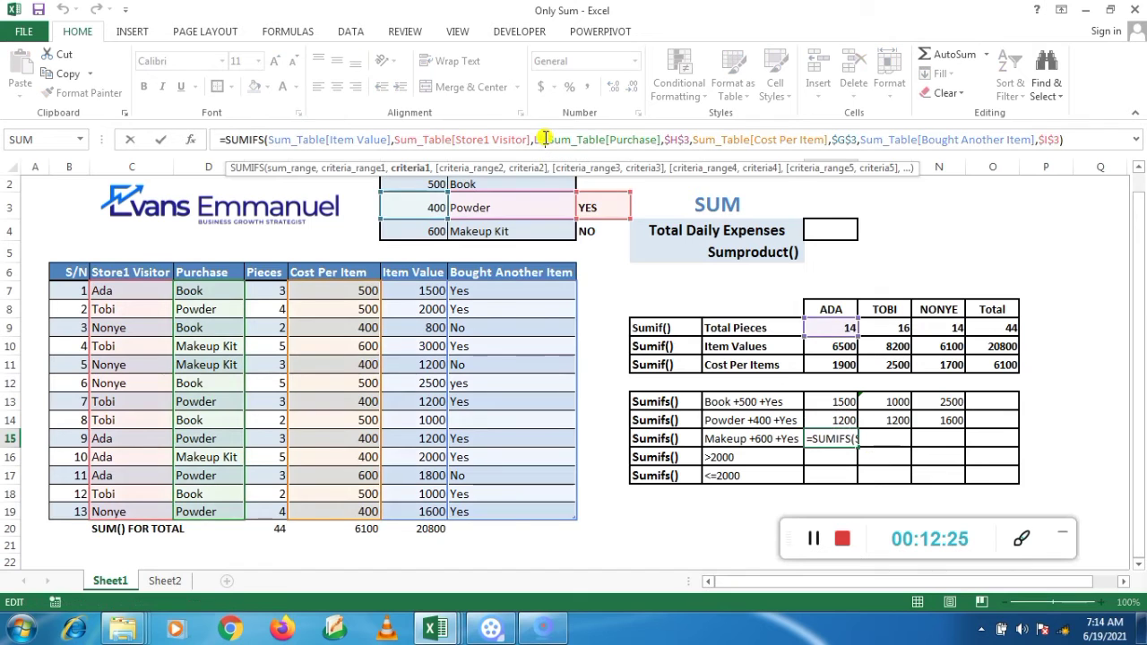
text(L8,)
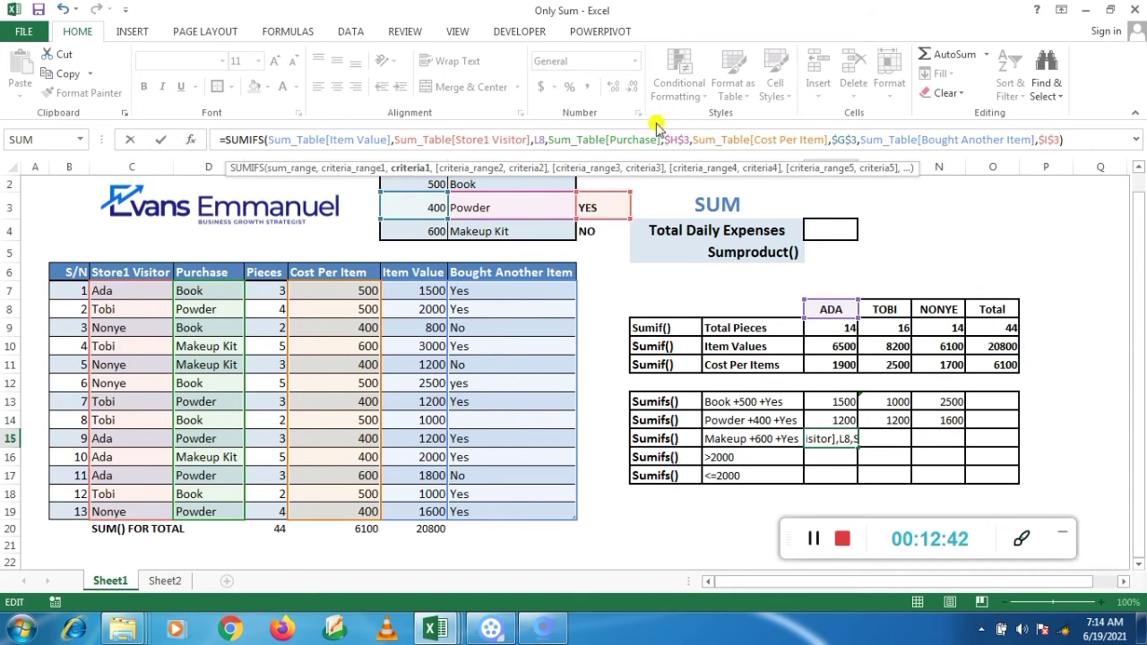
click(688, 139)
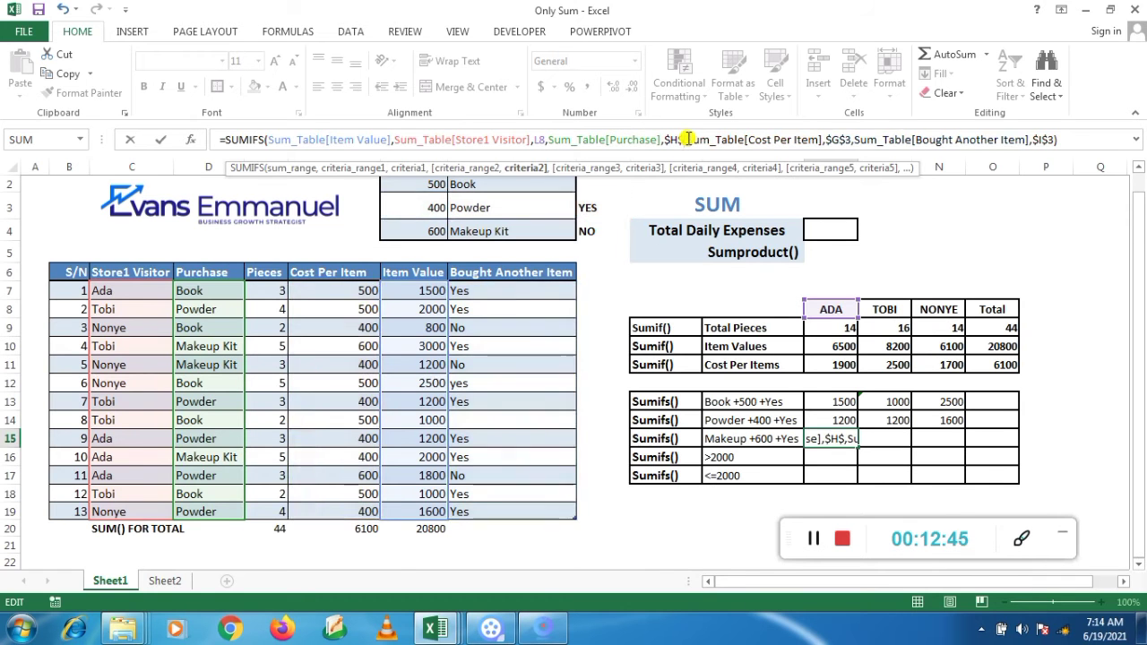
click(564, 224)
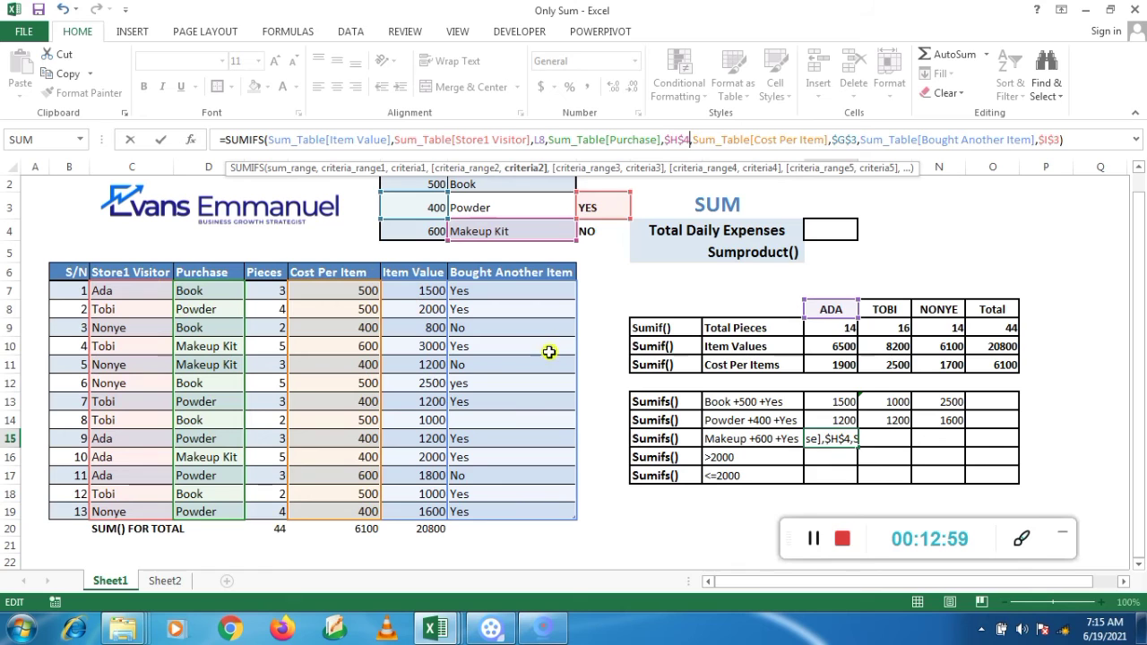
Set the L15 formula's cost criterion to $G$4 and its Bought Another Item criterion to $I$4
click(856, 139)
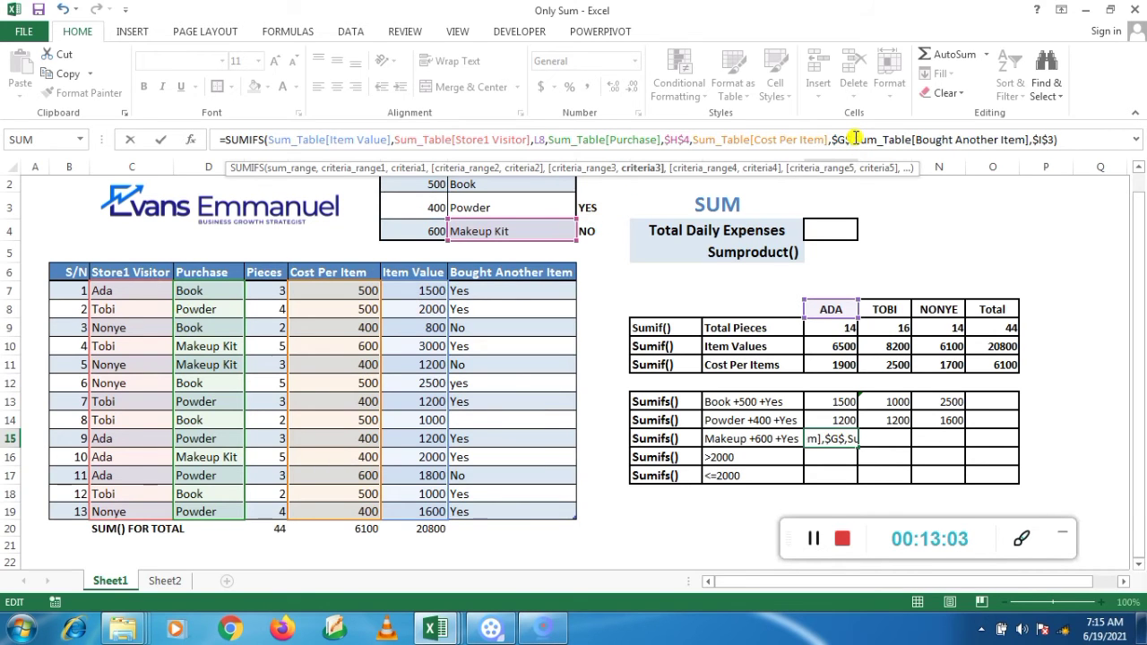
text(4)
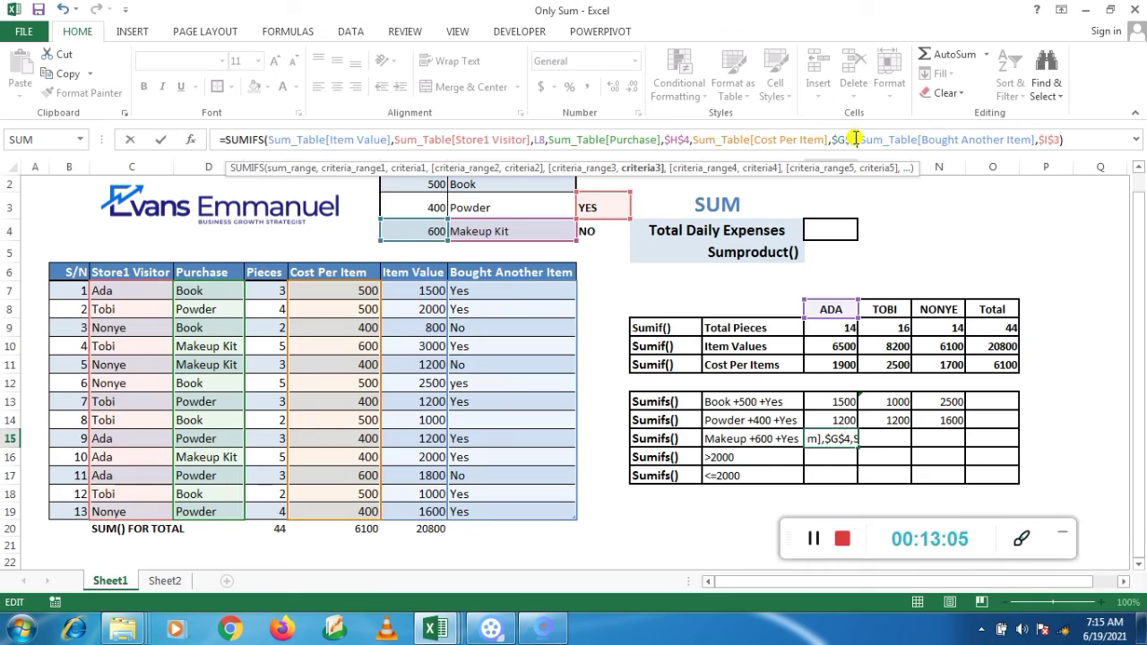
click(1057, 140)
key(BackSpace)
text(4)
key(Return)
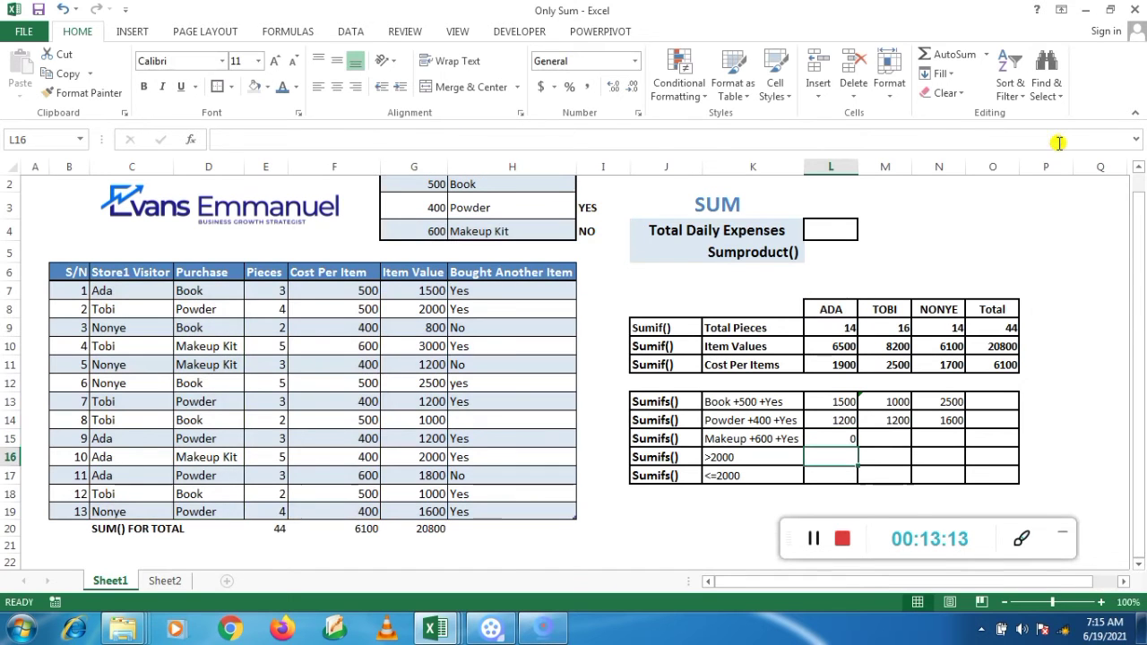
Try a Cost Per Item of 600 for the makeup kit in F16 and undo the change
click(840, 436)
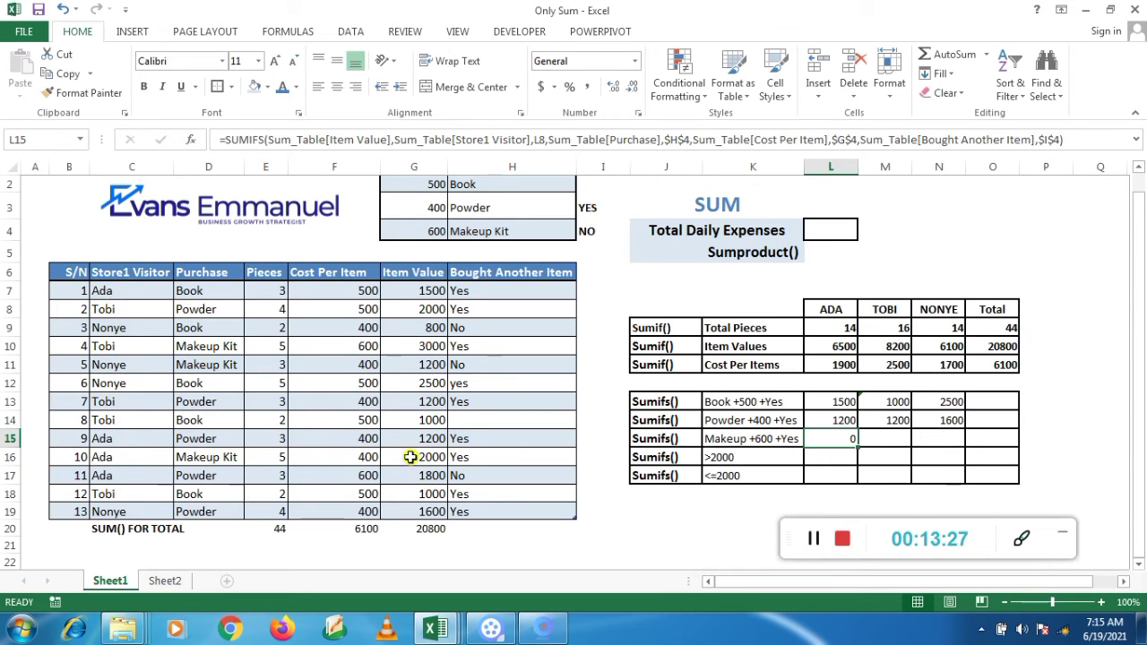
click(362, 458)
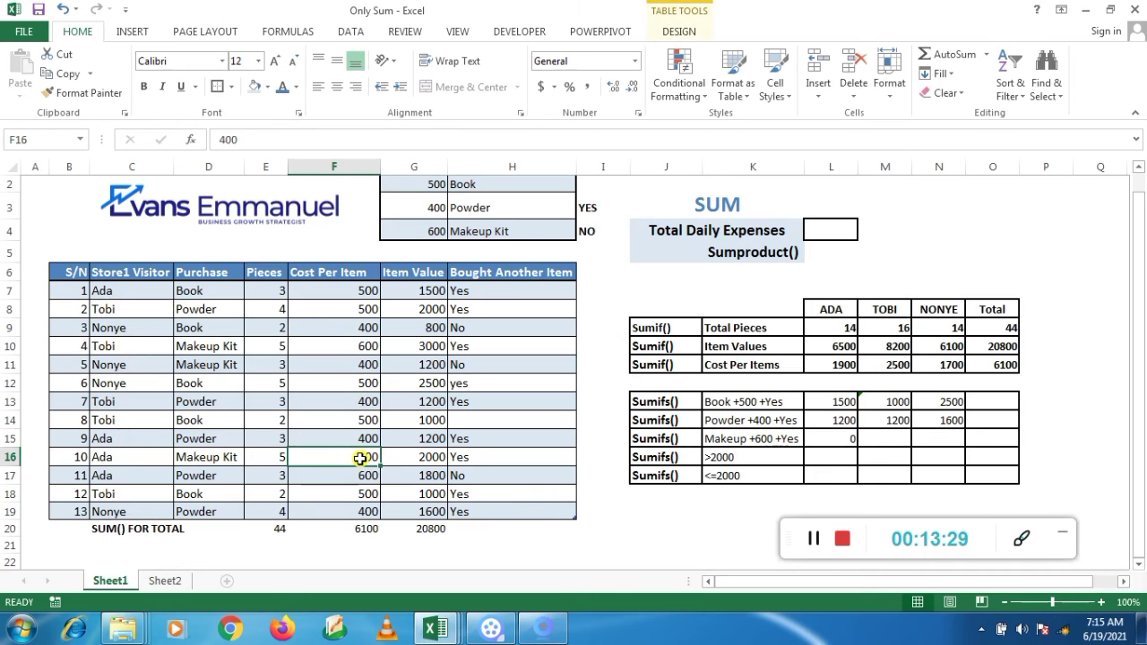
text(6)
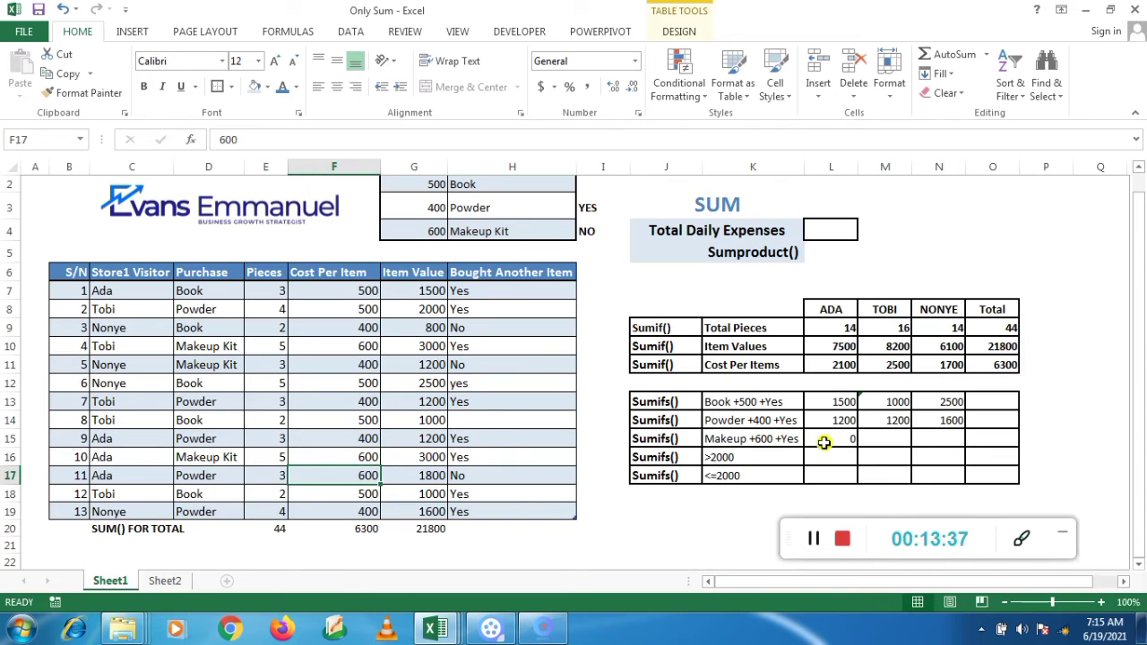
key(ctrl+z)
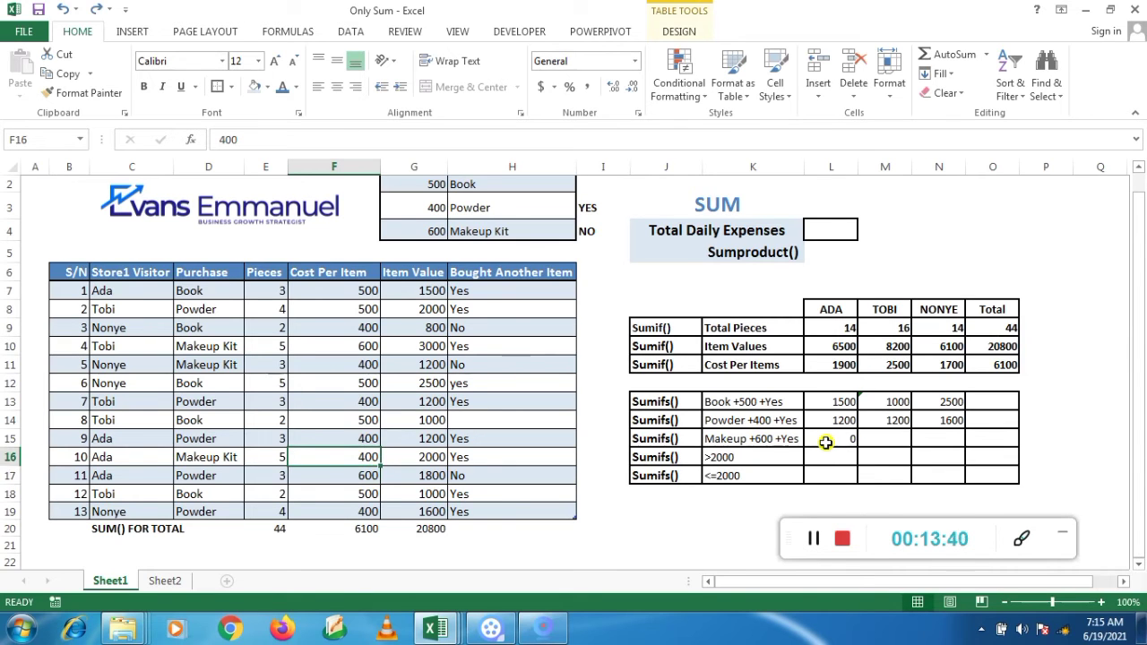
Check the visitor and purchase criteria of the L15 formula against the cells they reference
click(836, 439)
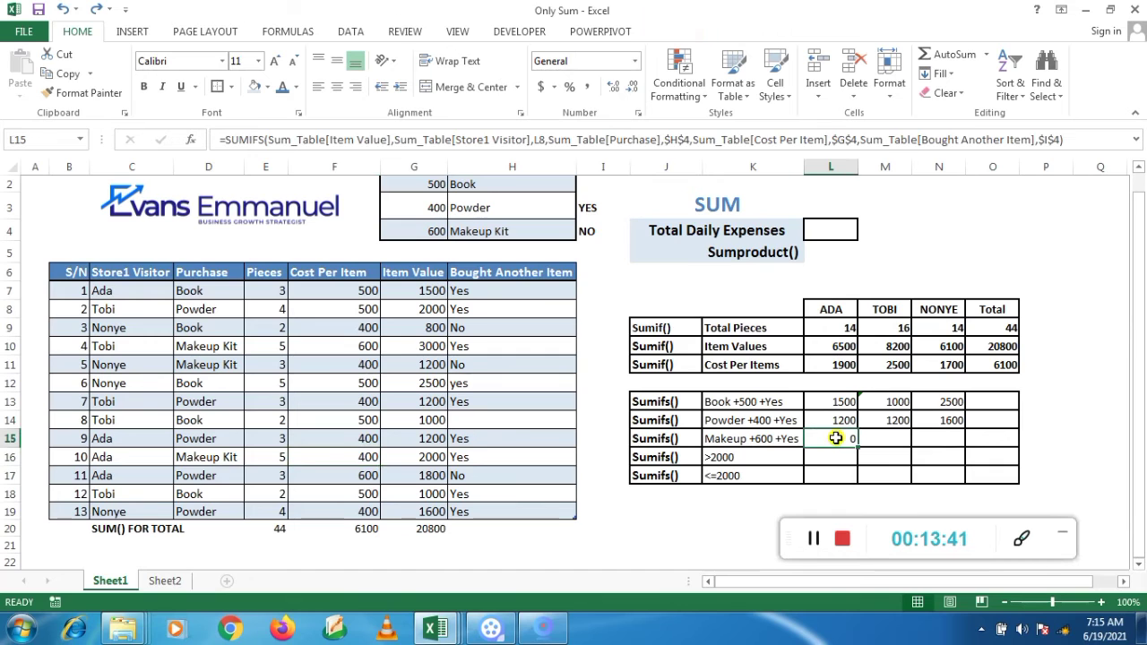
click(726, 443)
click(818, 436)
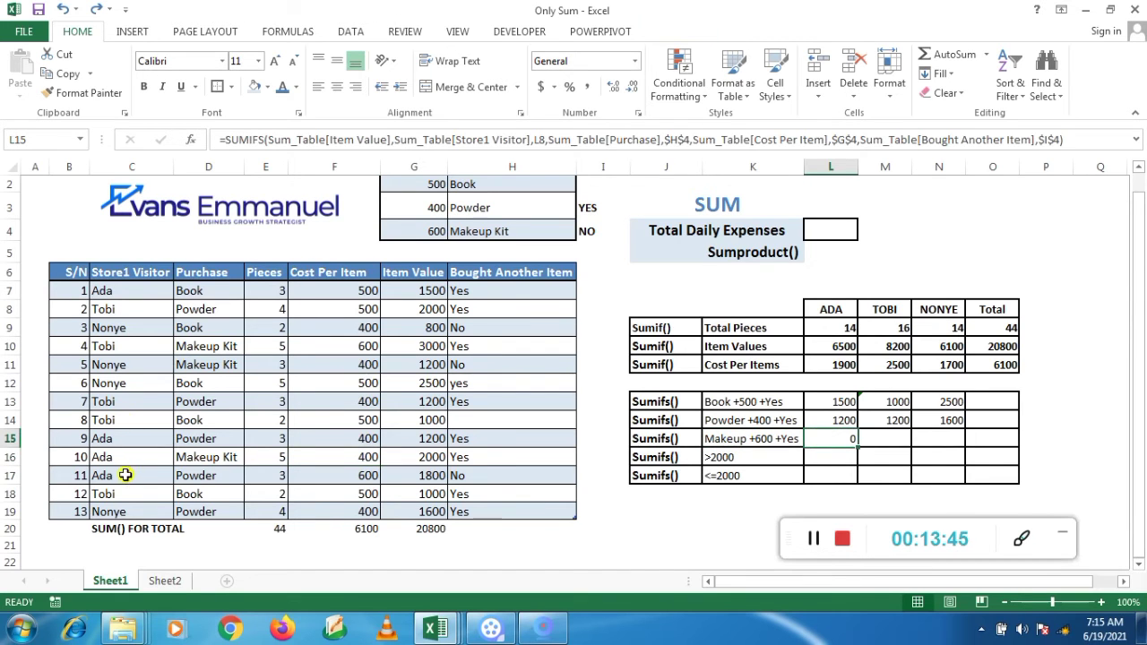
click(543, 139)
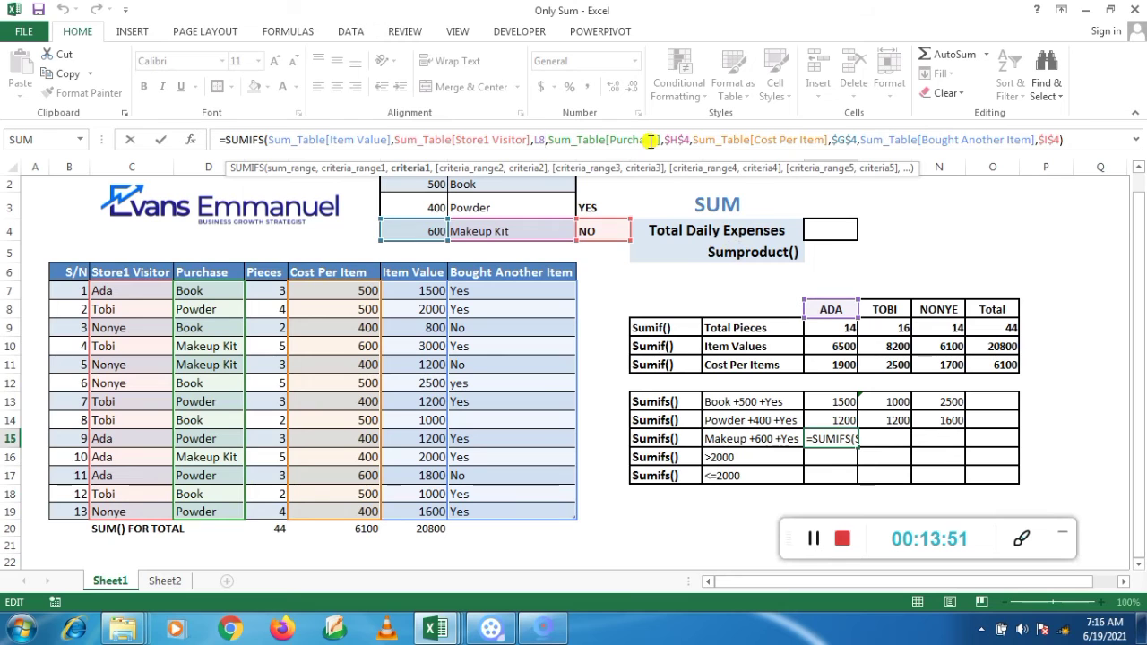
click(687, 141)
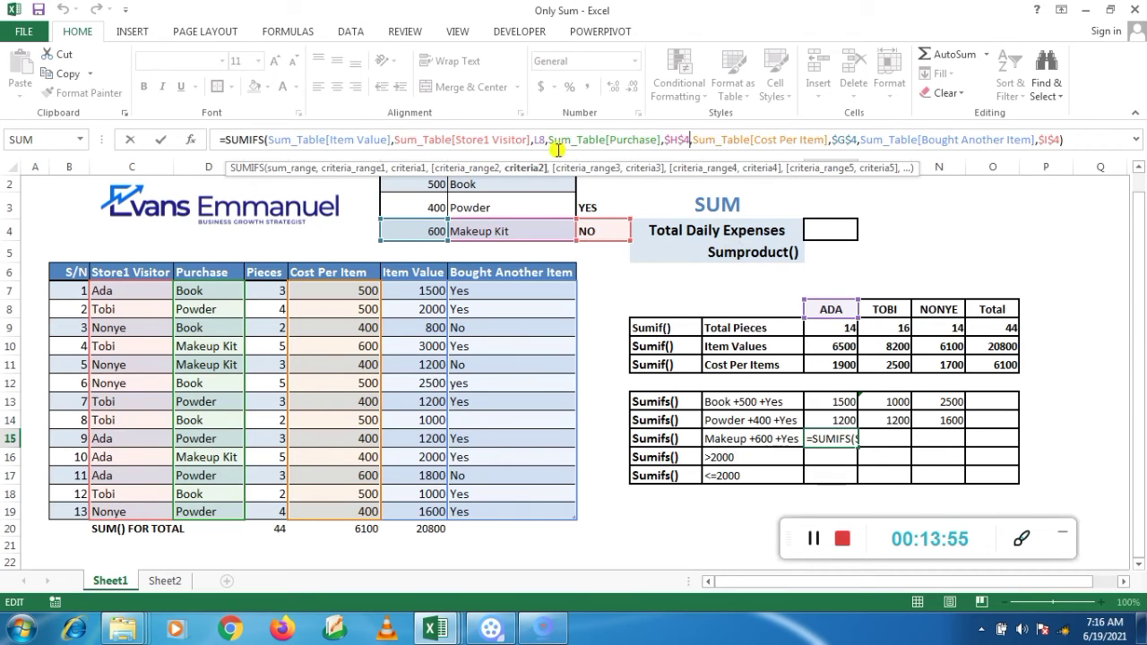
click(549, 228)
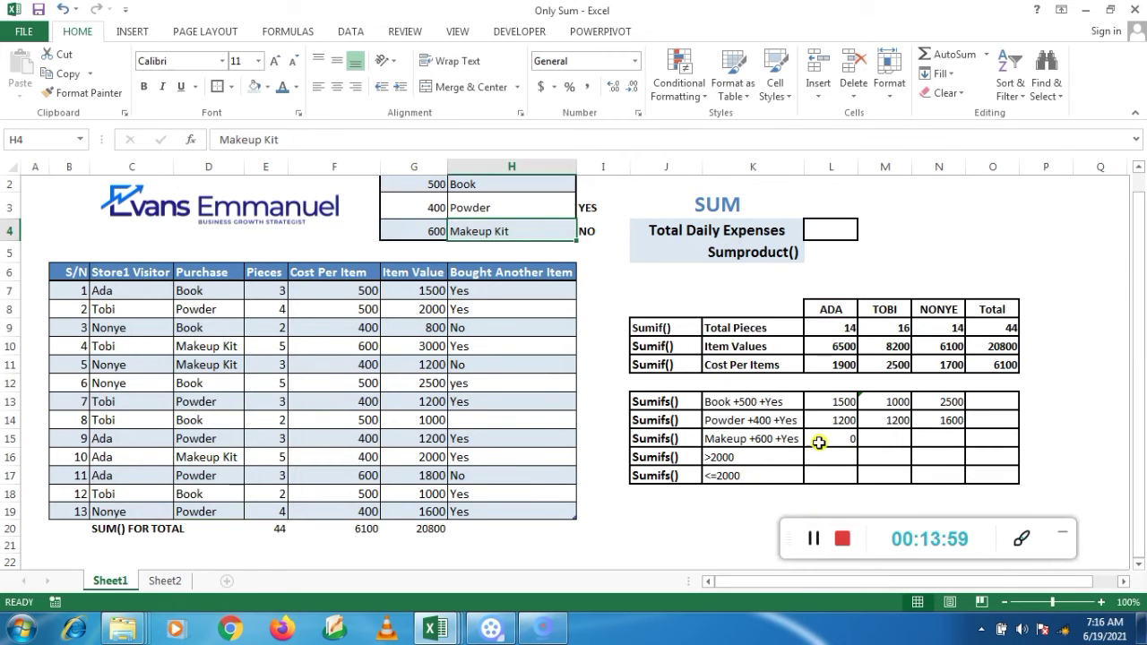
click(849, 440)
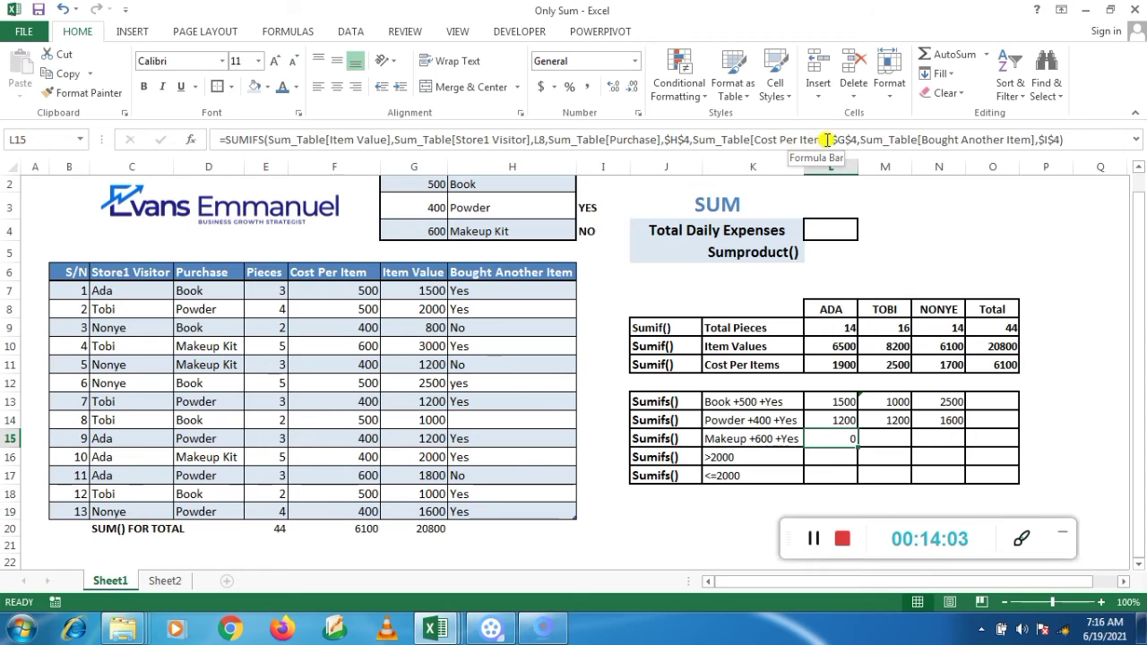
Correct the Bought Another Item criterion in the L15 formula to $I$3
click(856, 140)
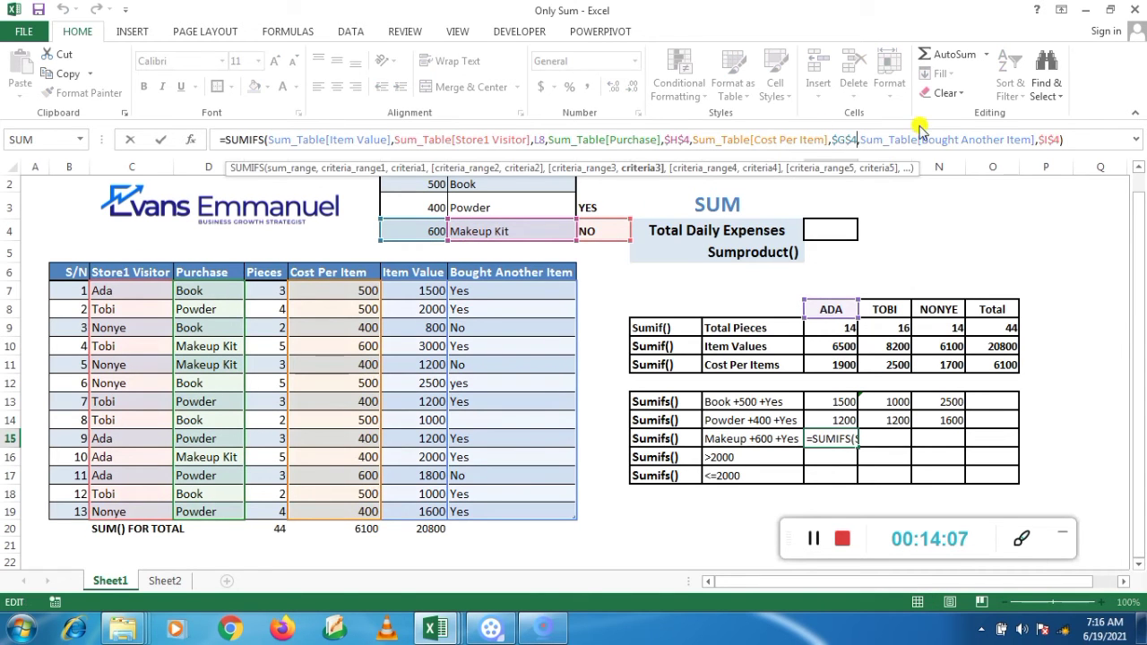
click(1058, 140)
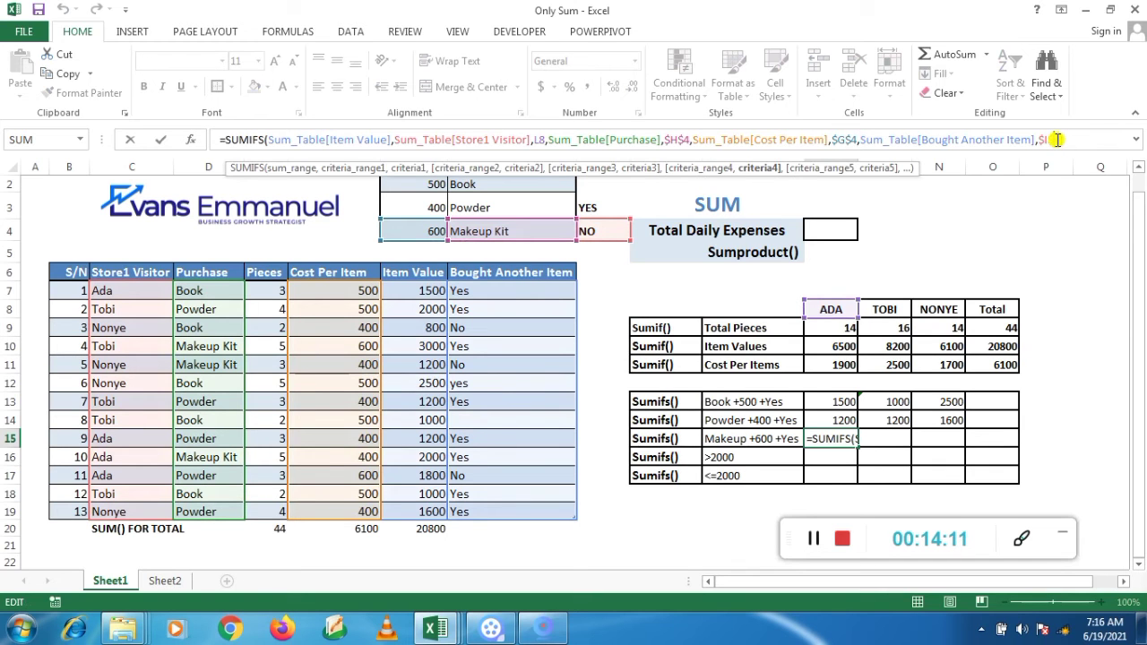
text($4))
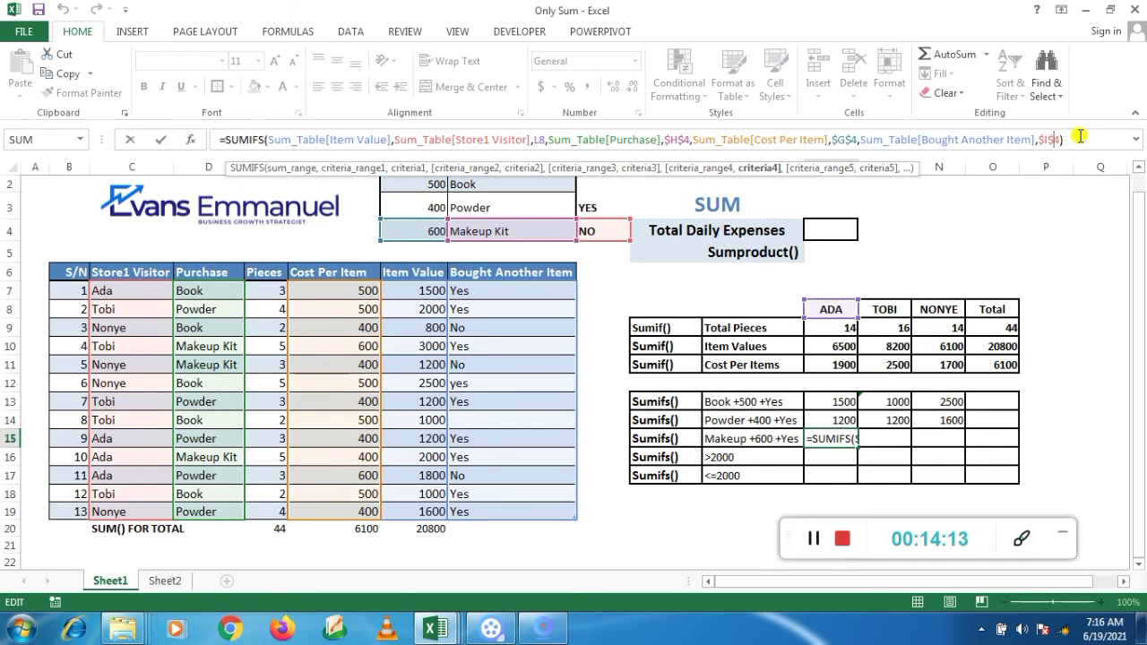
key(Left)
key(BackSpace)
text(3)
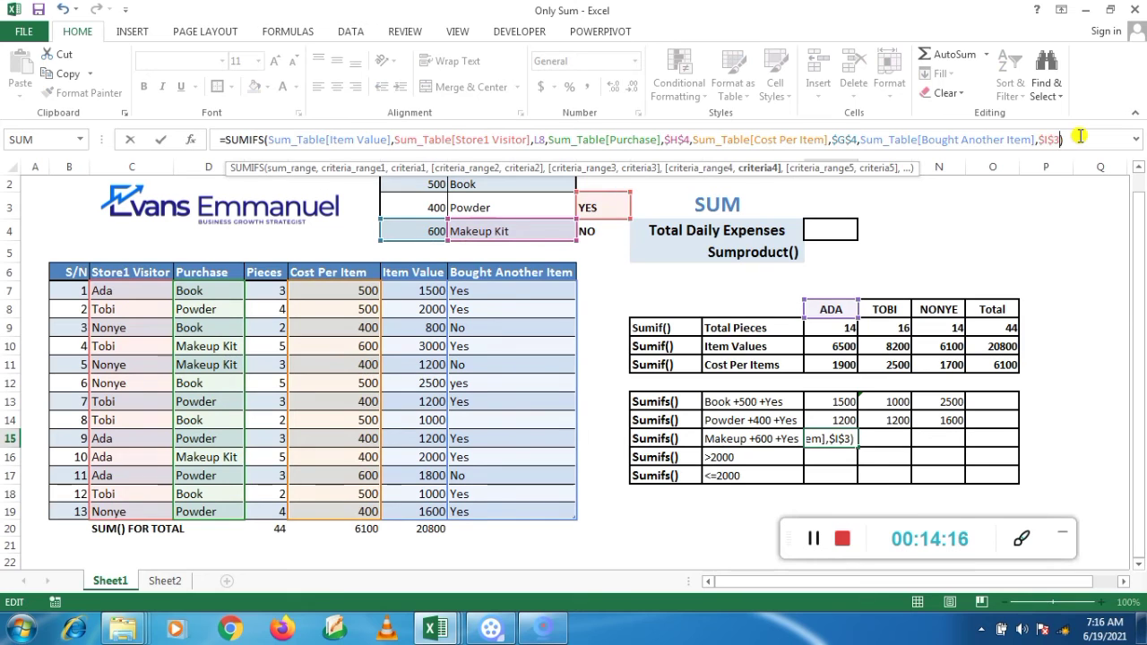
key(Return)
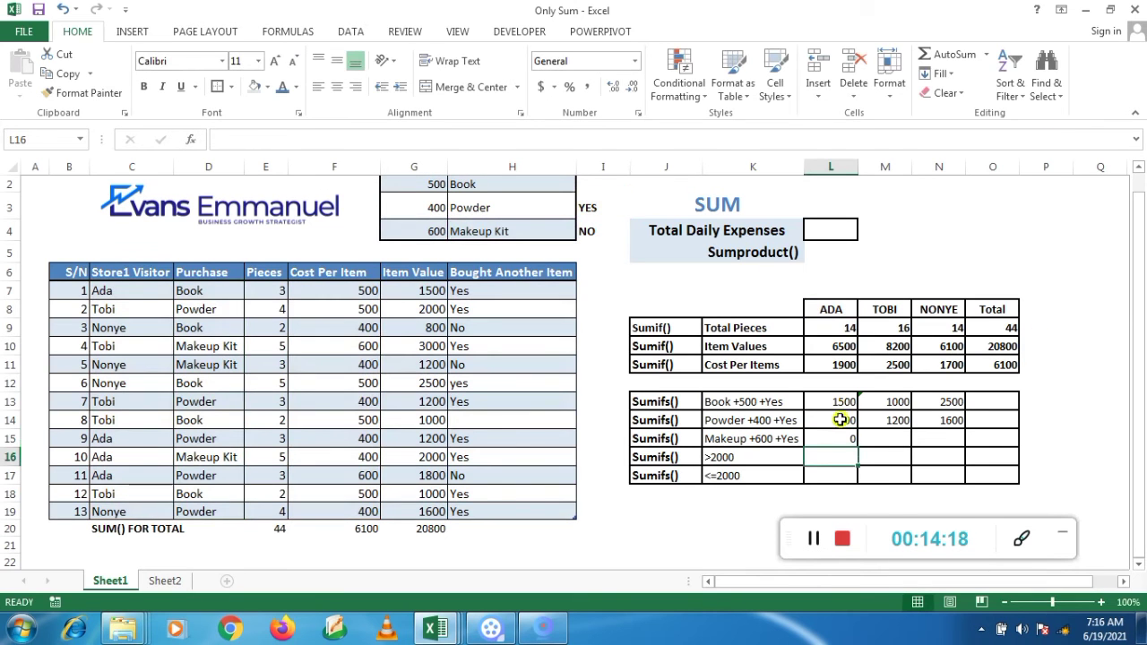
Review the first visitor's purchases and reassign the makeup kit purchase in row 10 to that visitor in C10
click(841, 440)
click(813, 540)
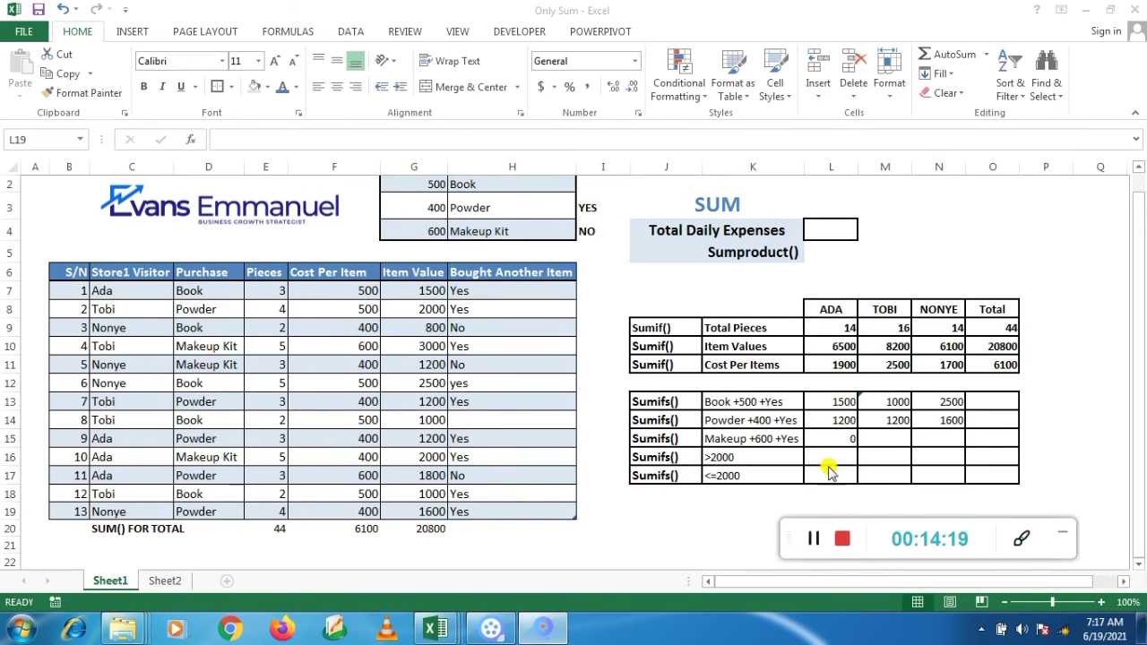
click(843, 437)
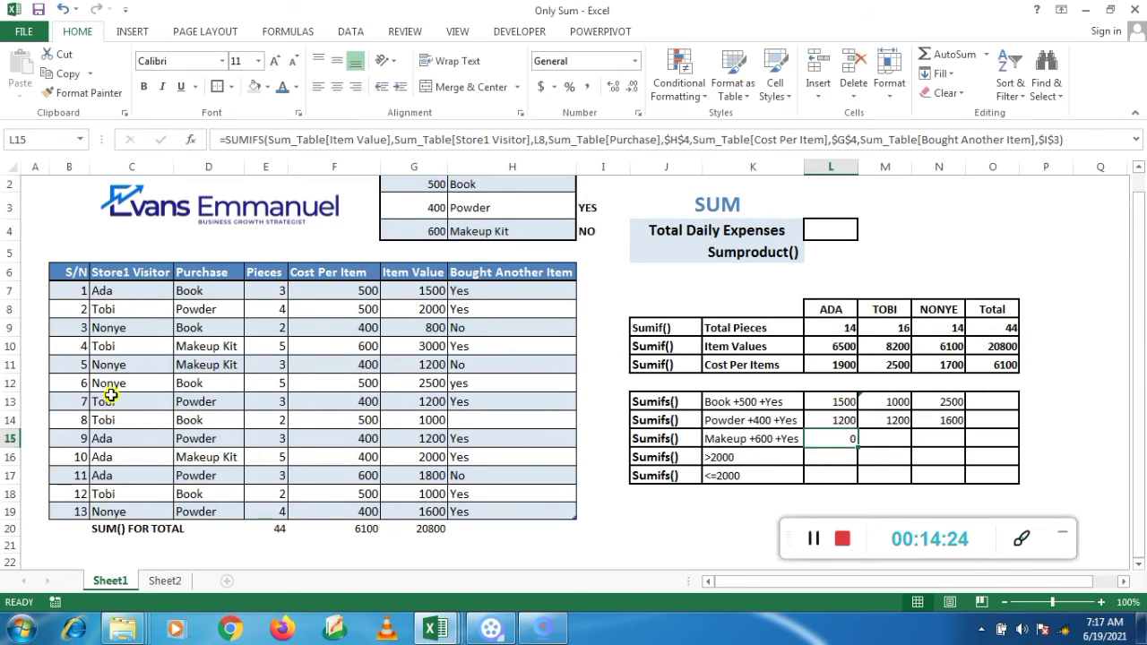
click(132, 441)
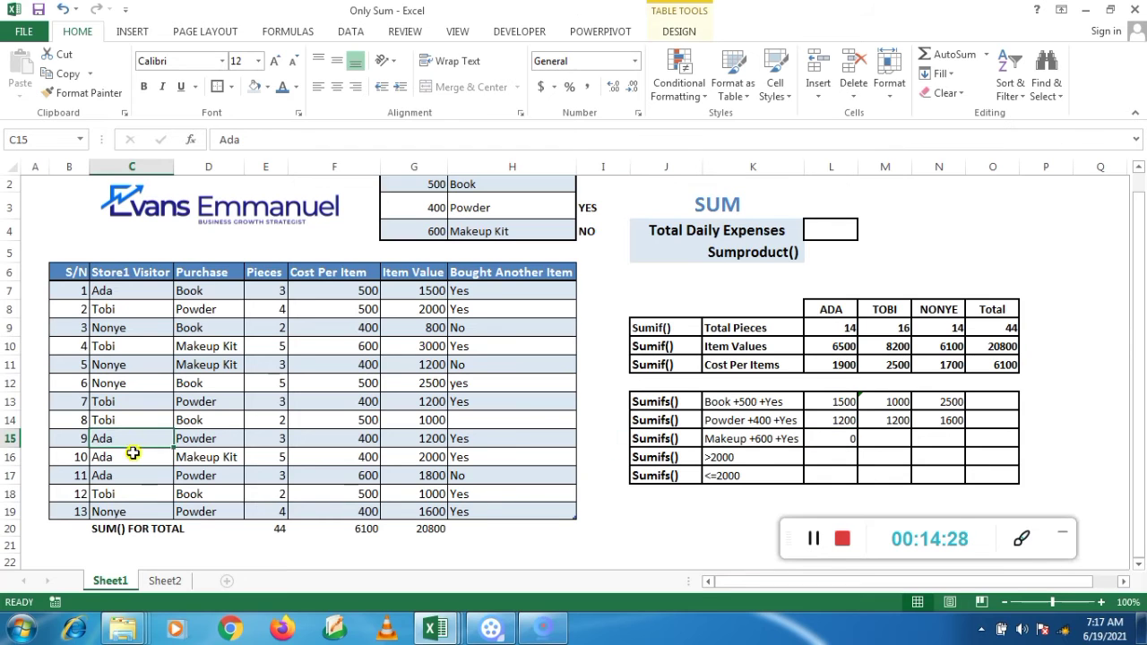
click(132, 460)
click(132, 479)
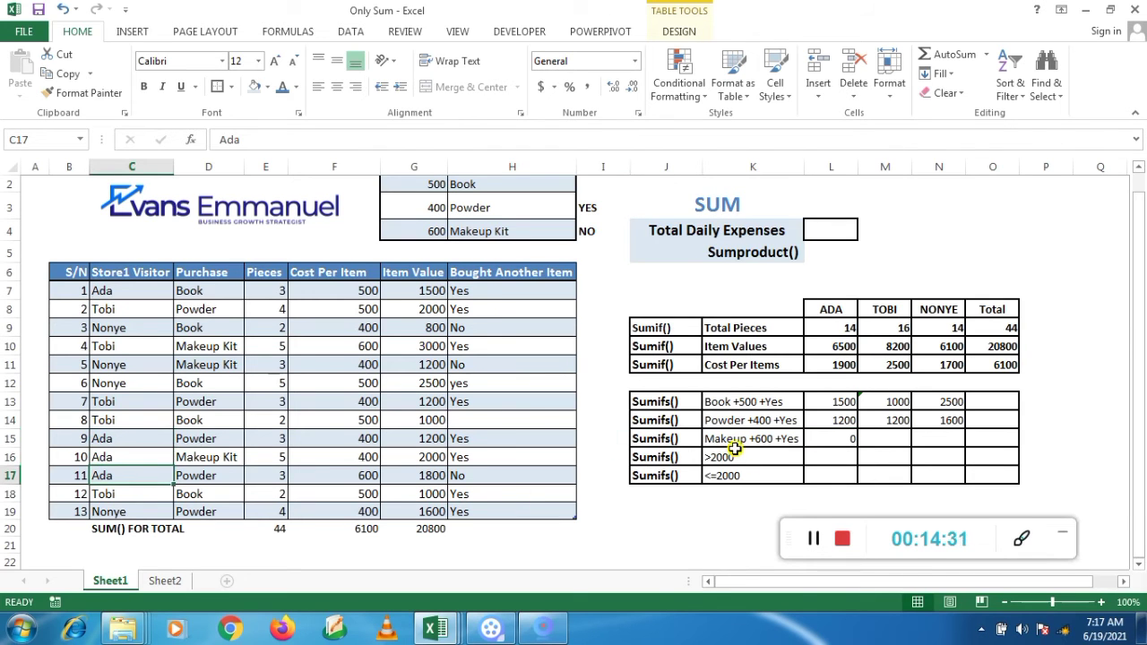
click(125, 351)
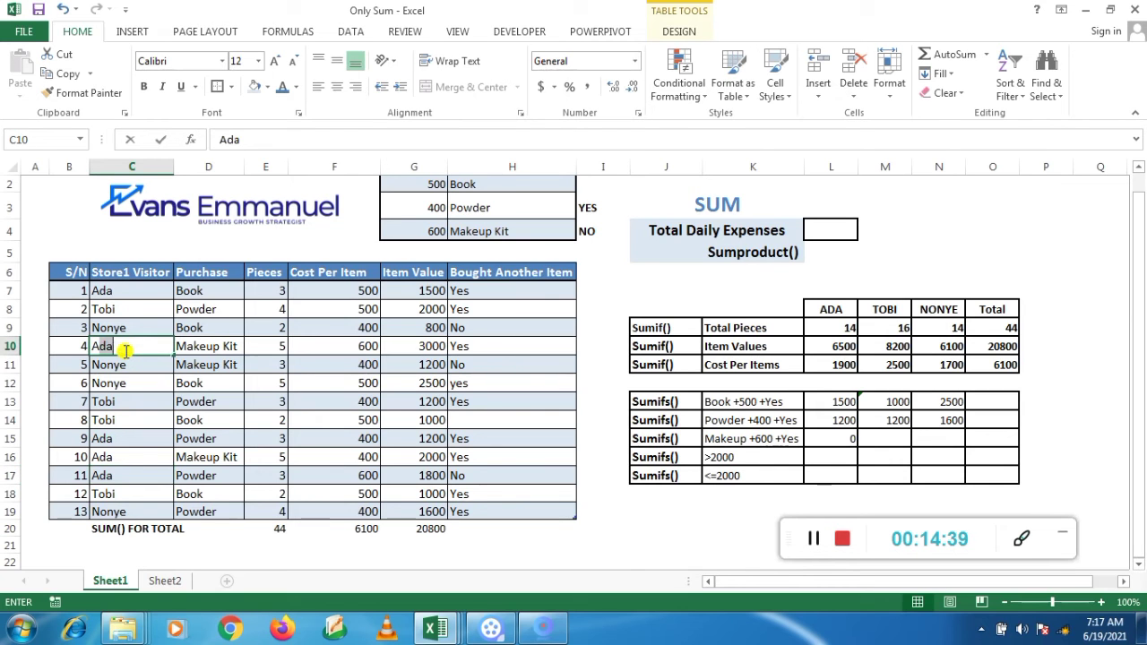
text(Ada)
key(Return)
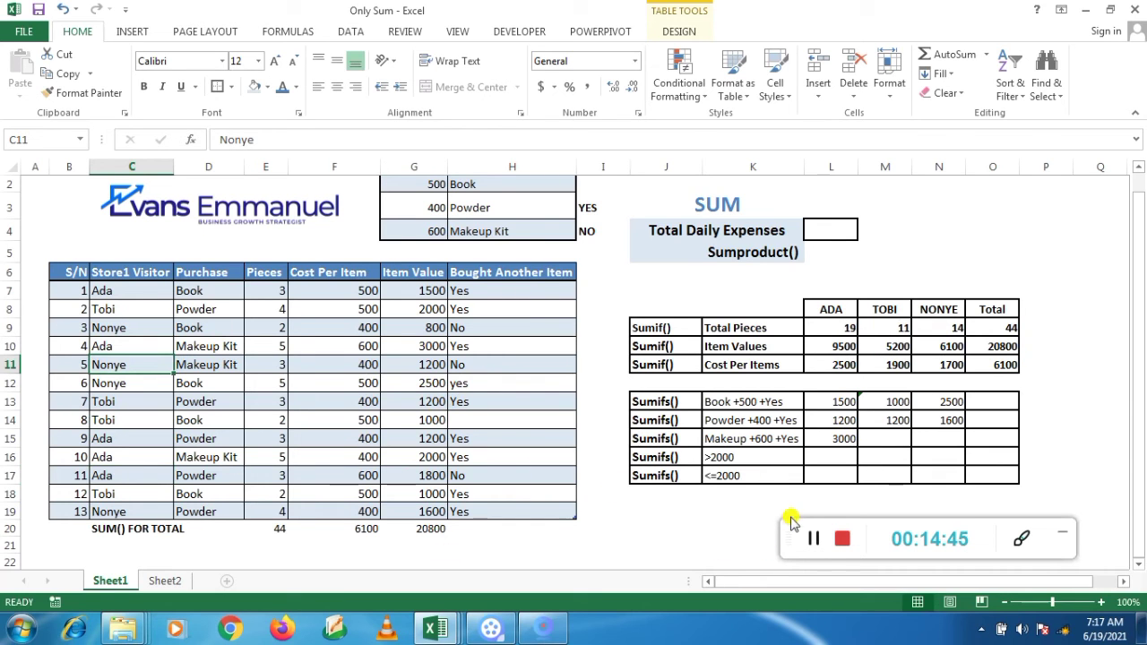
Copy the Makeup +600 +Yes formula from L15 into M15 for the second visitor and check its visitor reference
click(816, 539)
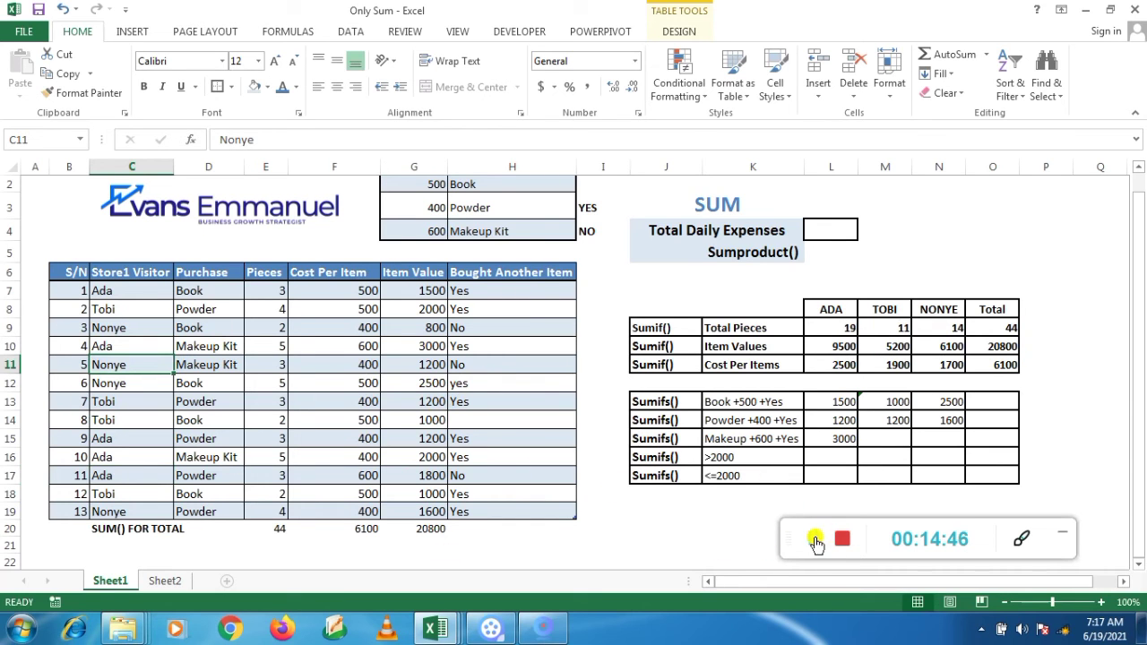
key(F2)
click(841, 434)
key(ctrl+c)
click(882, 439)
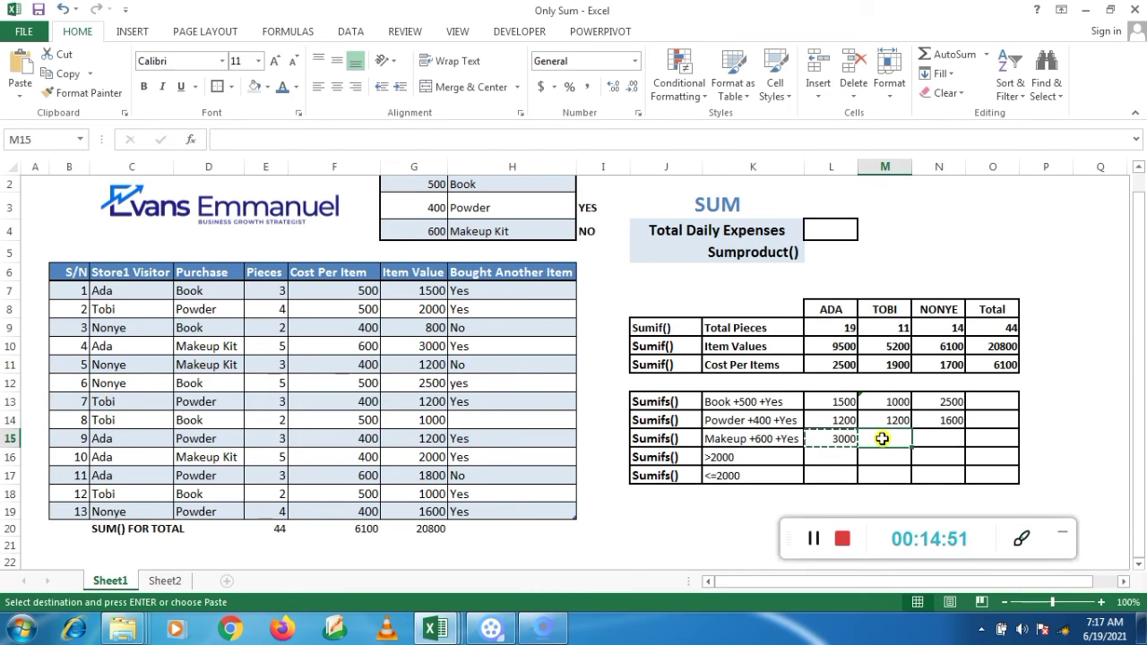
key(ctrl+v)
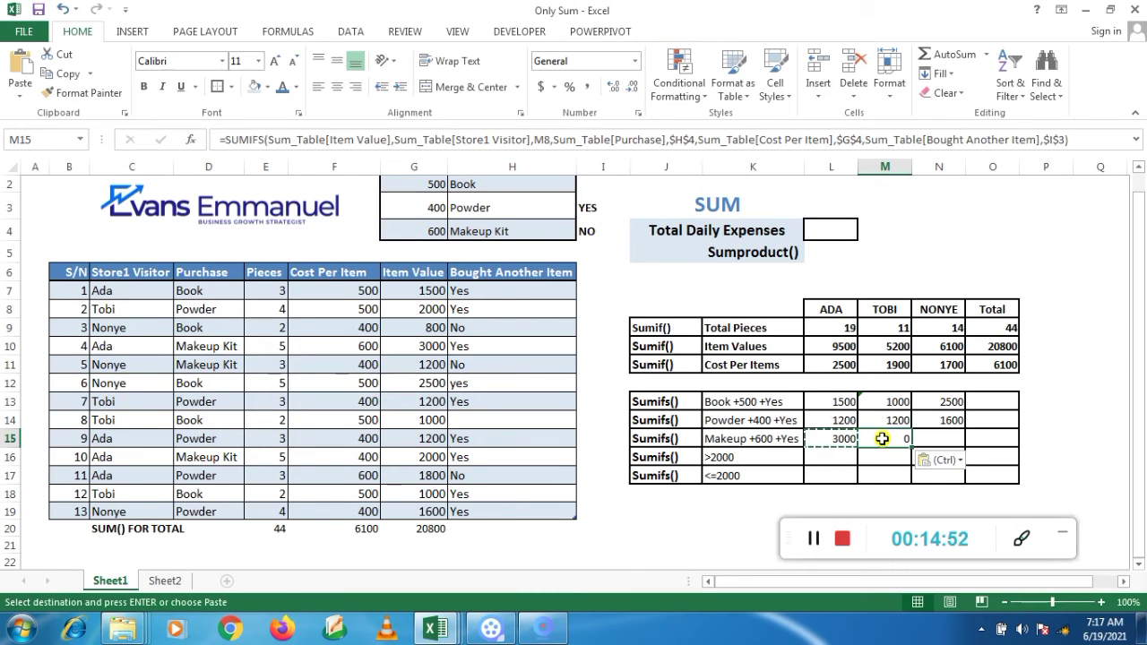
click(547, 141)
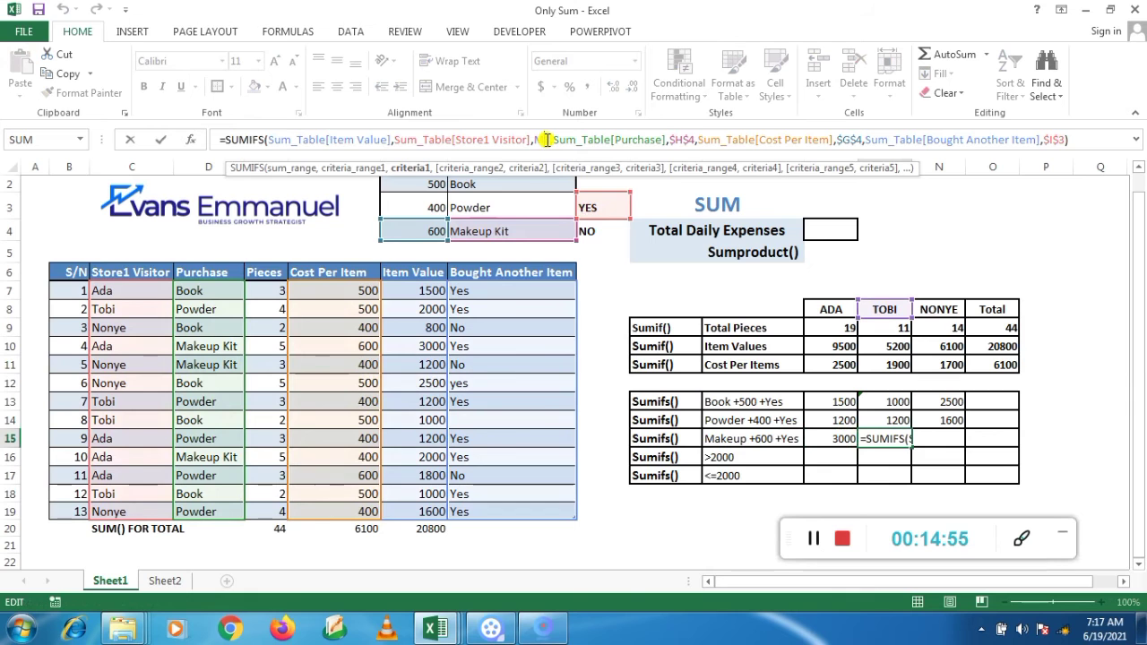
key(Return)
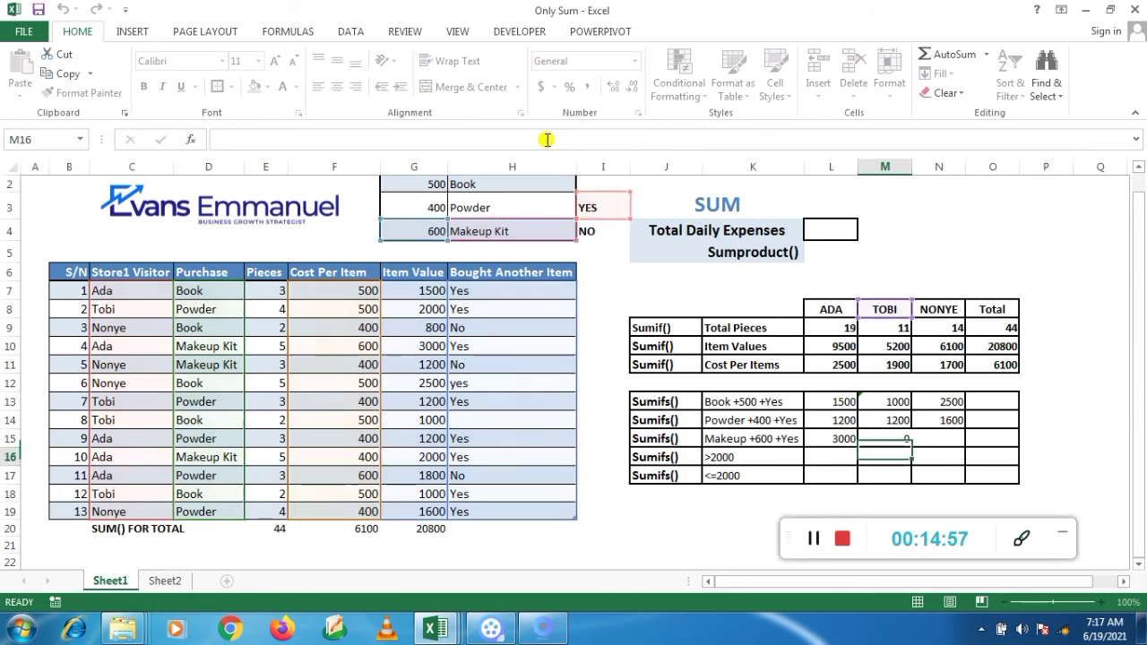
Copy the Makeup +600 +Yes formula from L15 into N15 for the third visitor
click(932, 434)
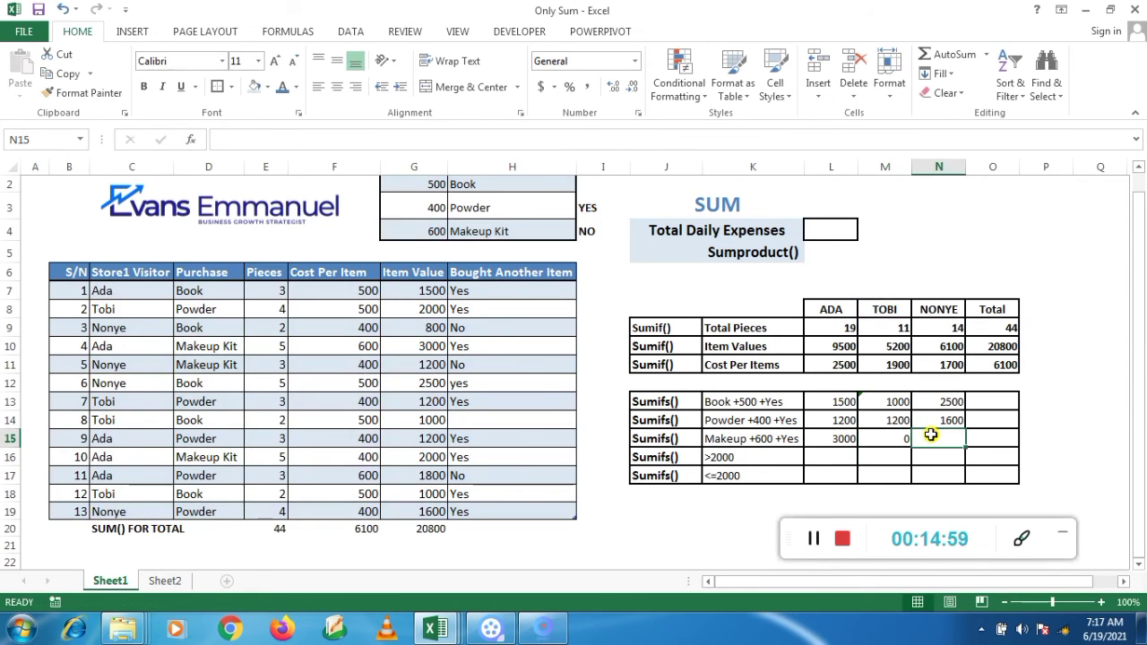
click(854, 437)
key(ctrl+c)
click(953, 438)
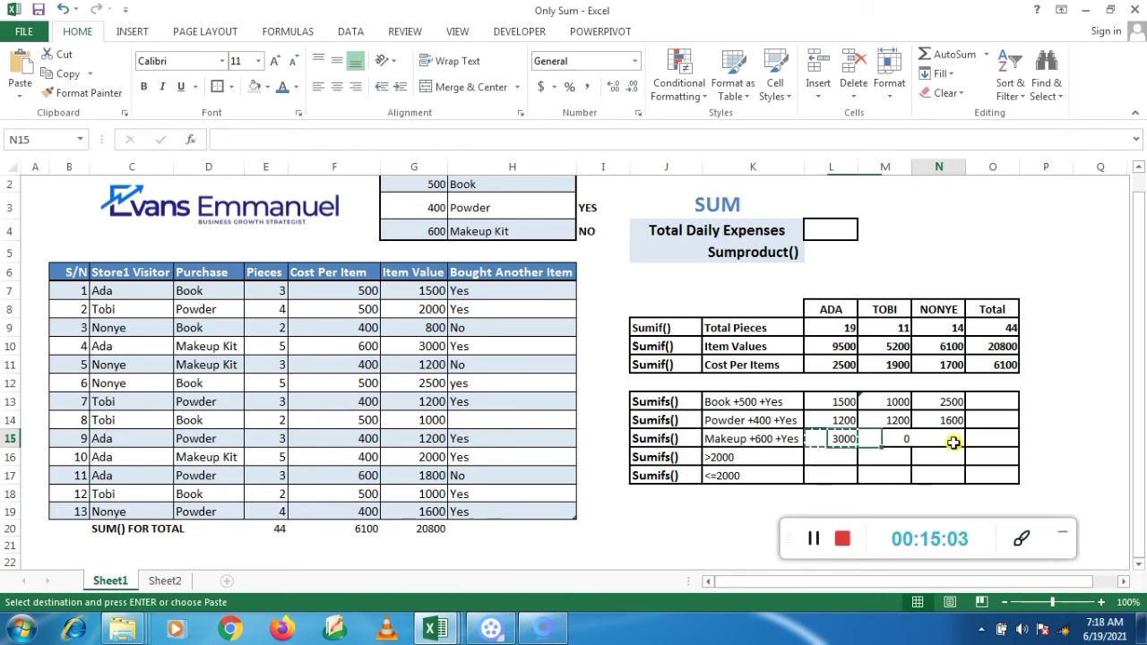
key(ctrl+v)
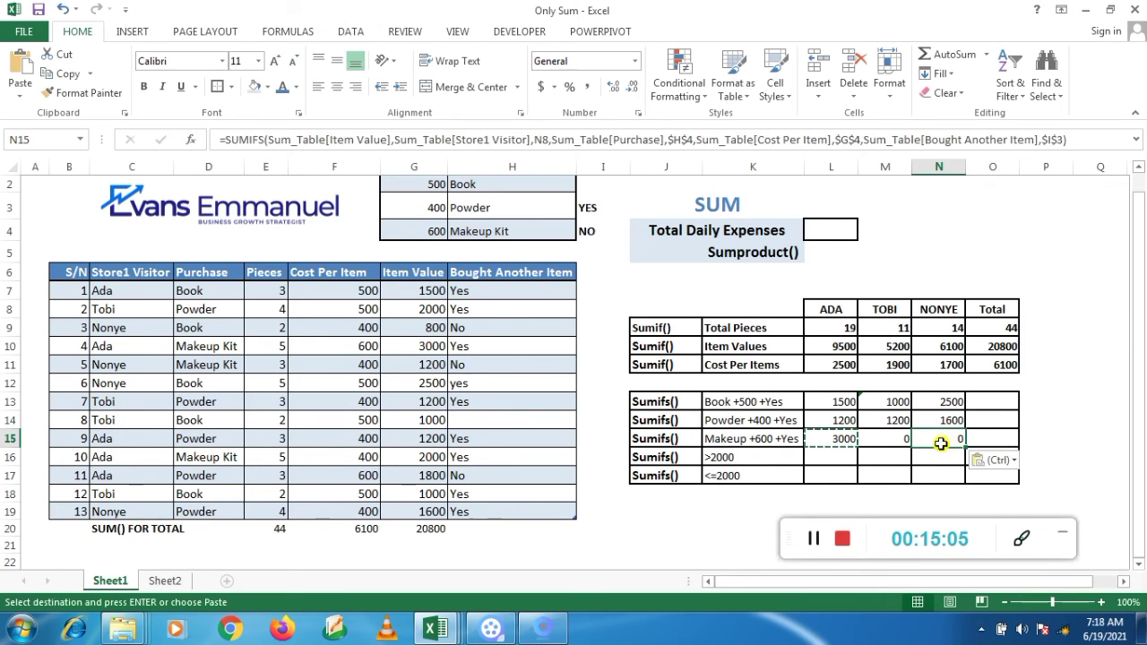
Check the second visitor's formula in M15 and change that visitor's purchase in D14 to Makeup Kit
click(887, 440)
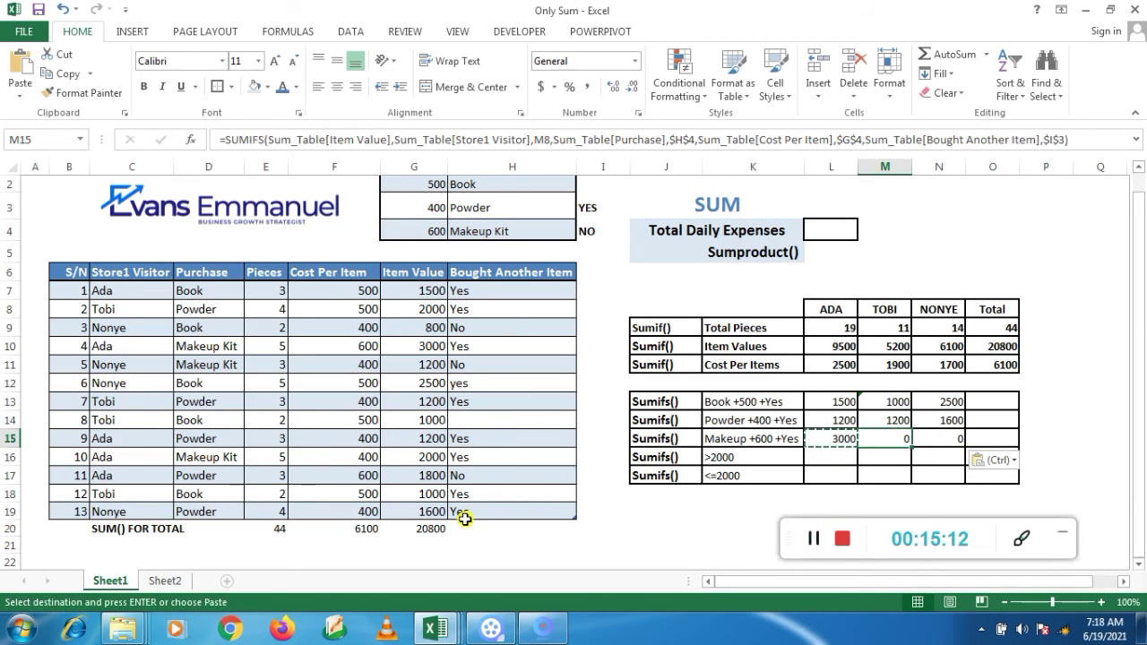
click(186, 419)
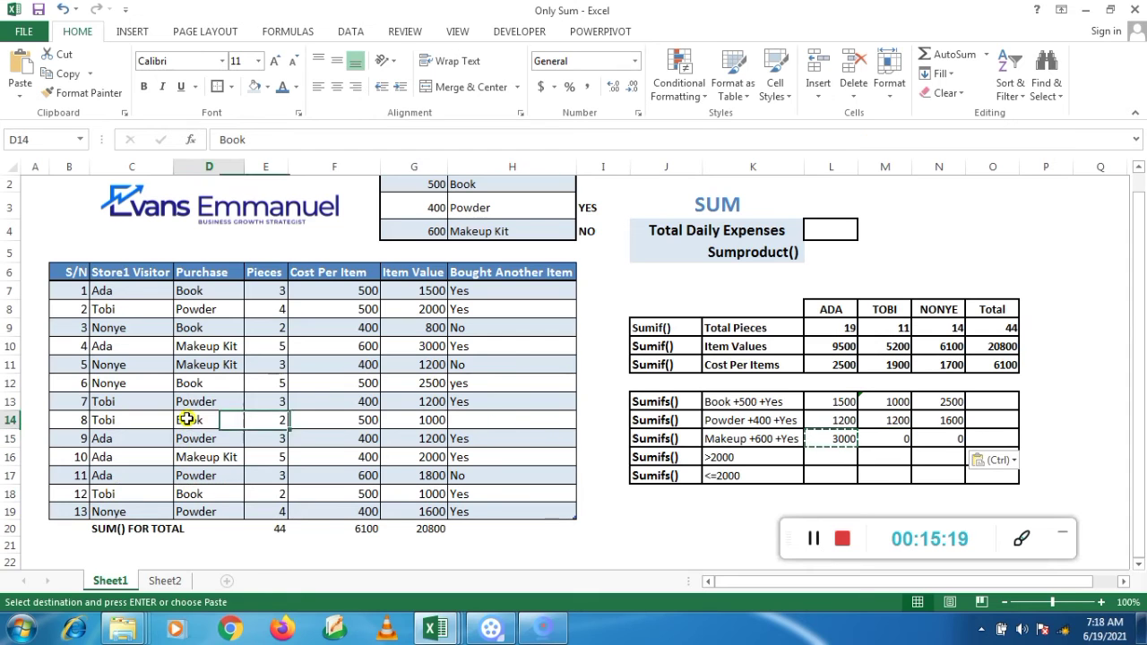
text(Makeup)
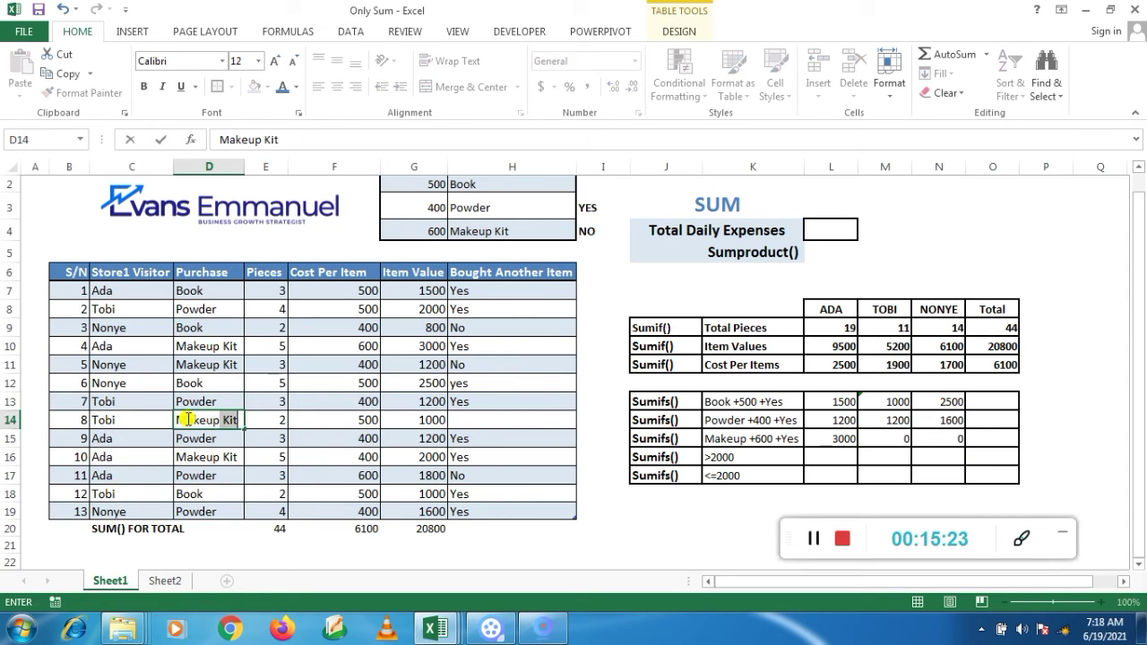
key(Return)
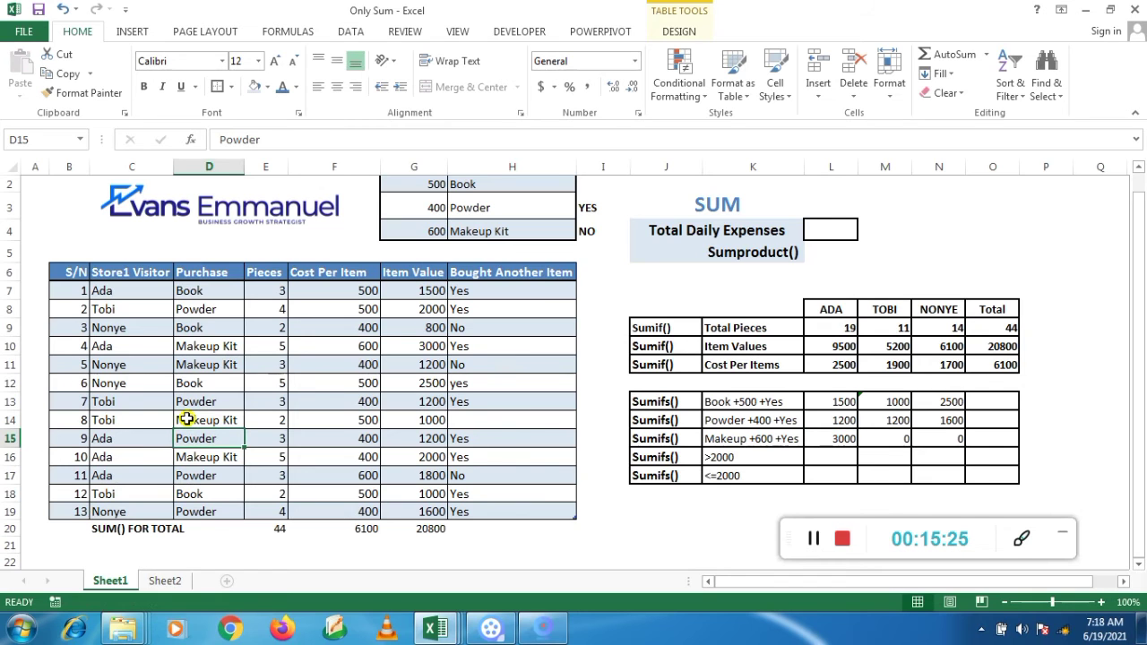
Set the cost per item in F14 to 600 and Bought Another Item in H14 to Yes
key(Right)
key(Right)
key(Up)
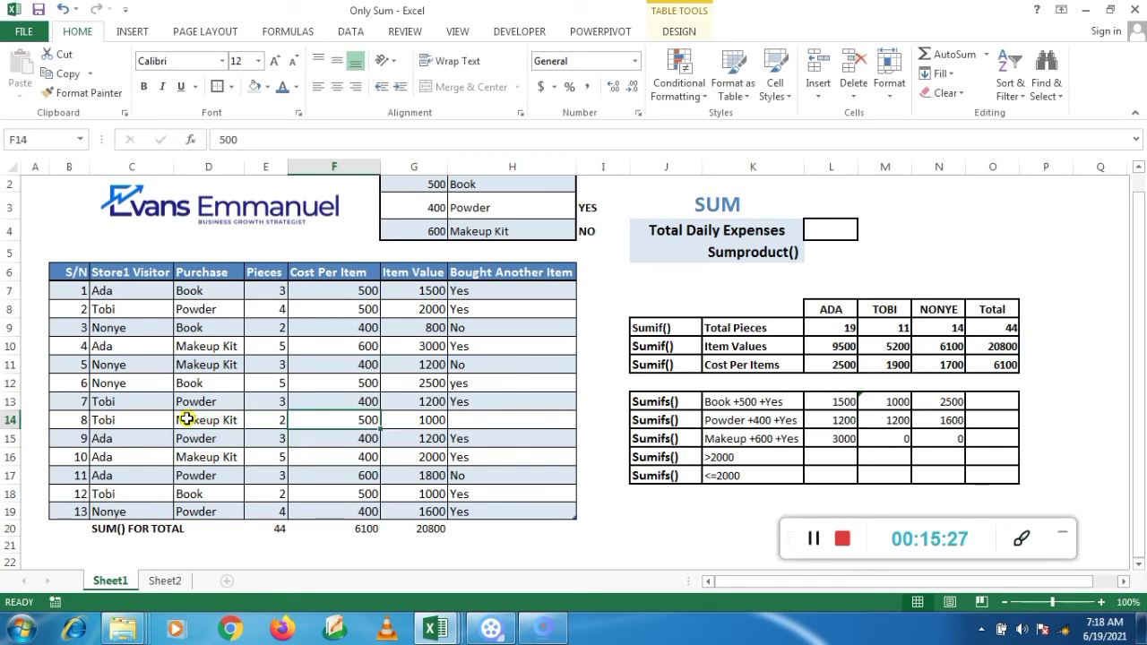
text(600)
key(Right)
key(Right)
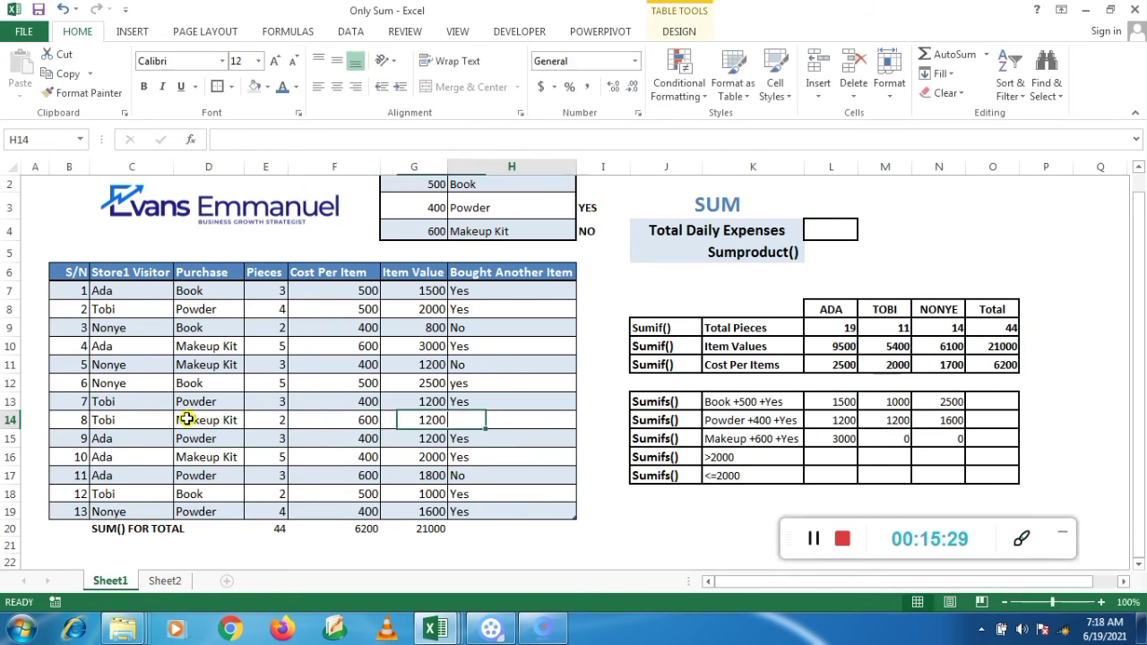
text(Yes)
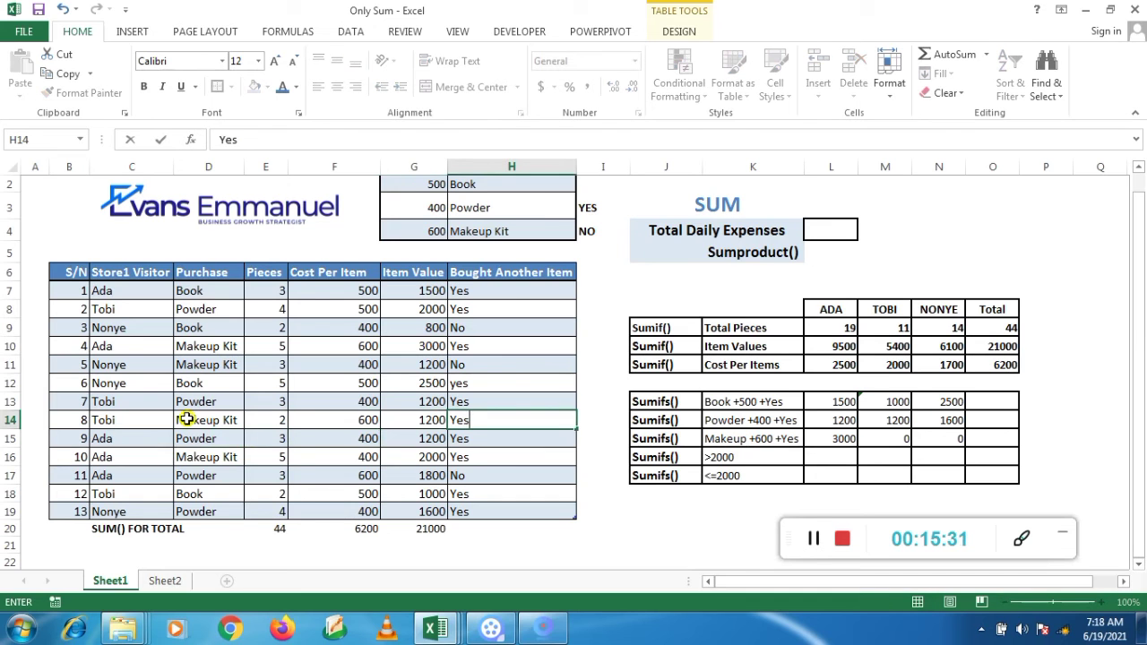
key(Return)
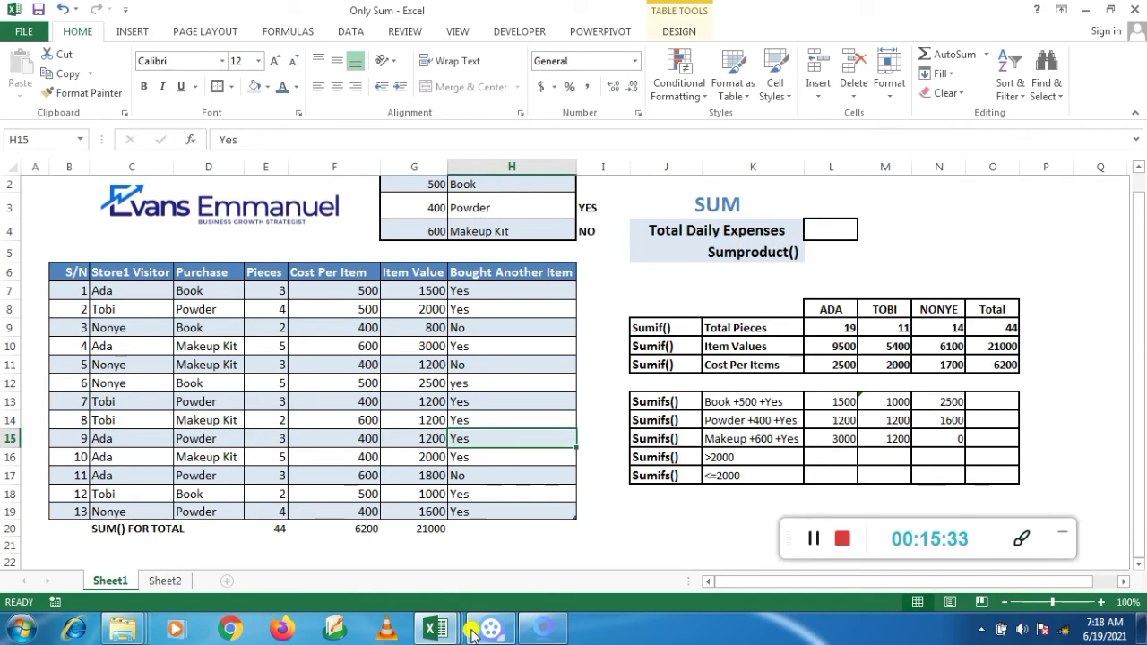
Begin a SUMIFS formula in L16 summing the Item Value column, with the Store1 Visitor column matched against L8
click(829, 462)
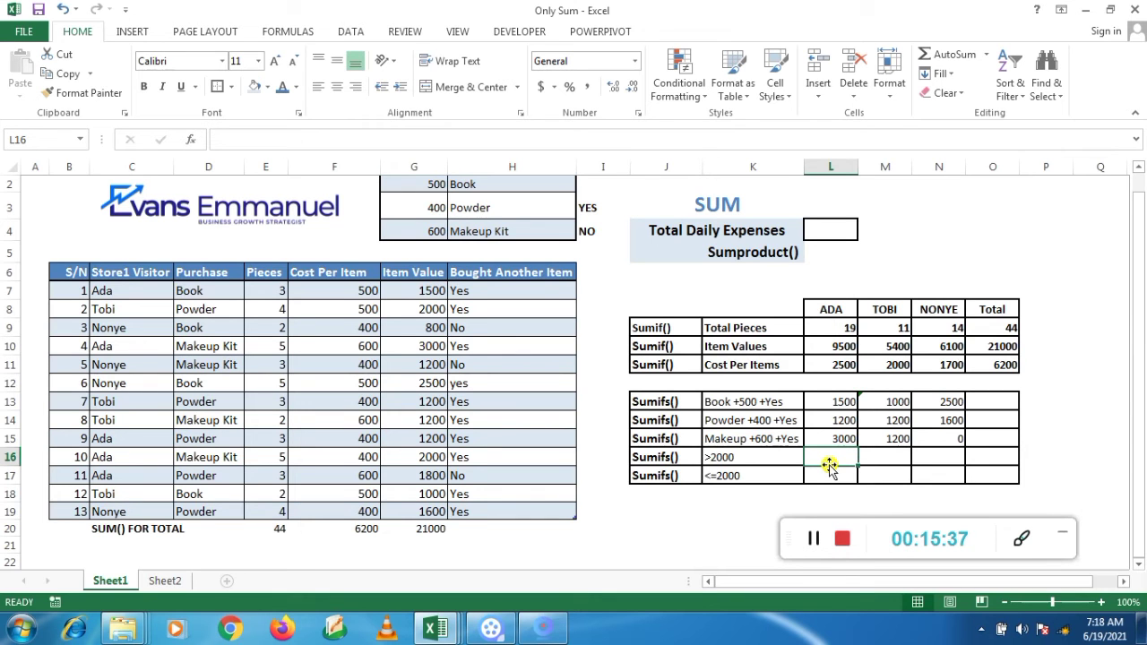
text(=)
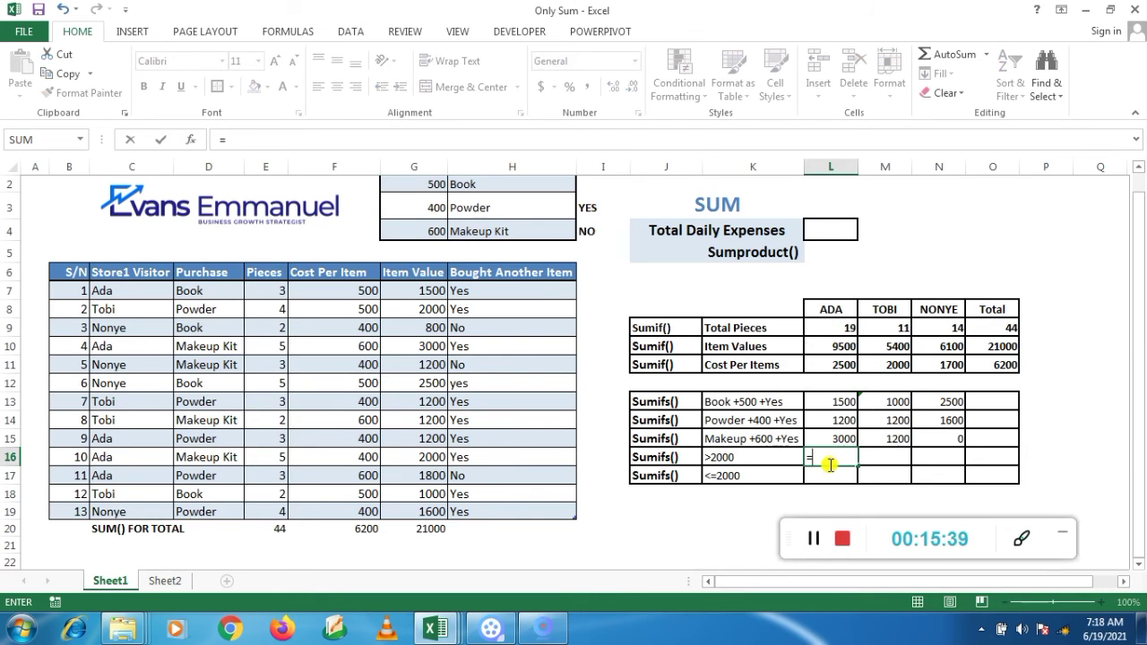
text(sumifs)
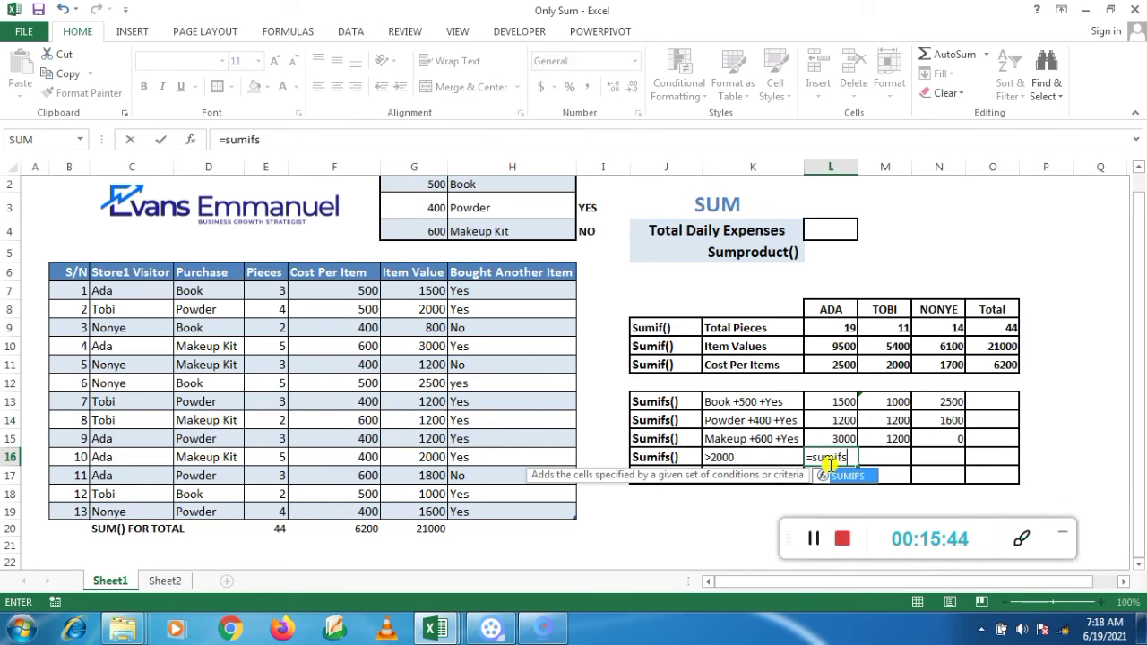
text(()
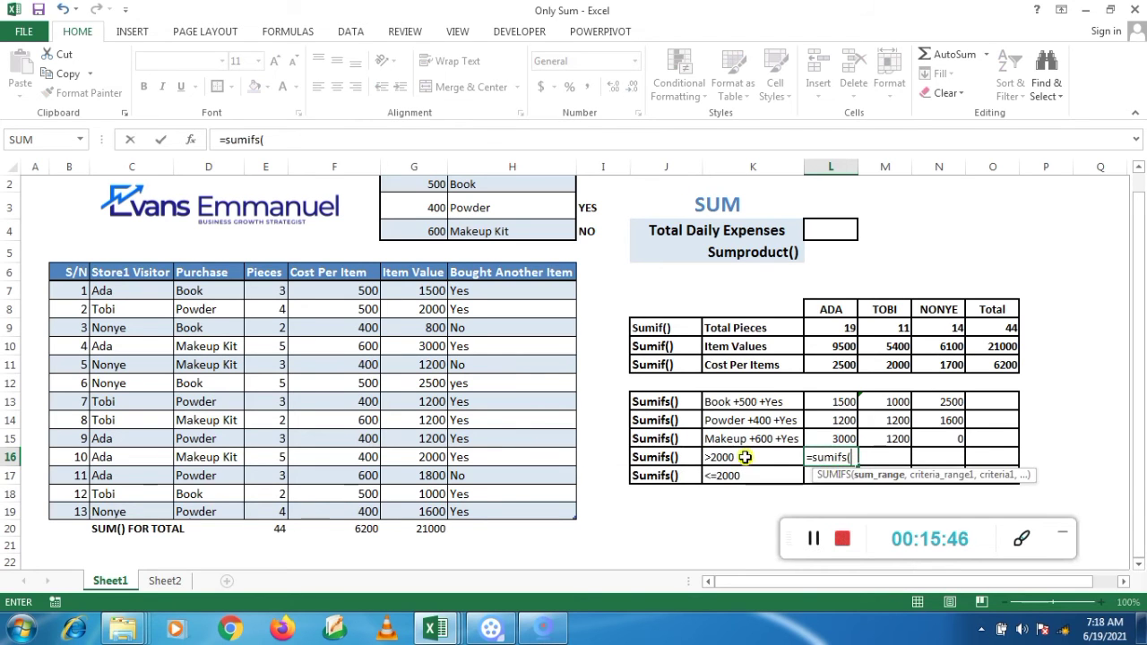
drag(414, 289, 415, 504)
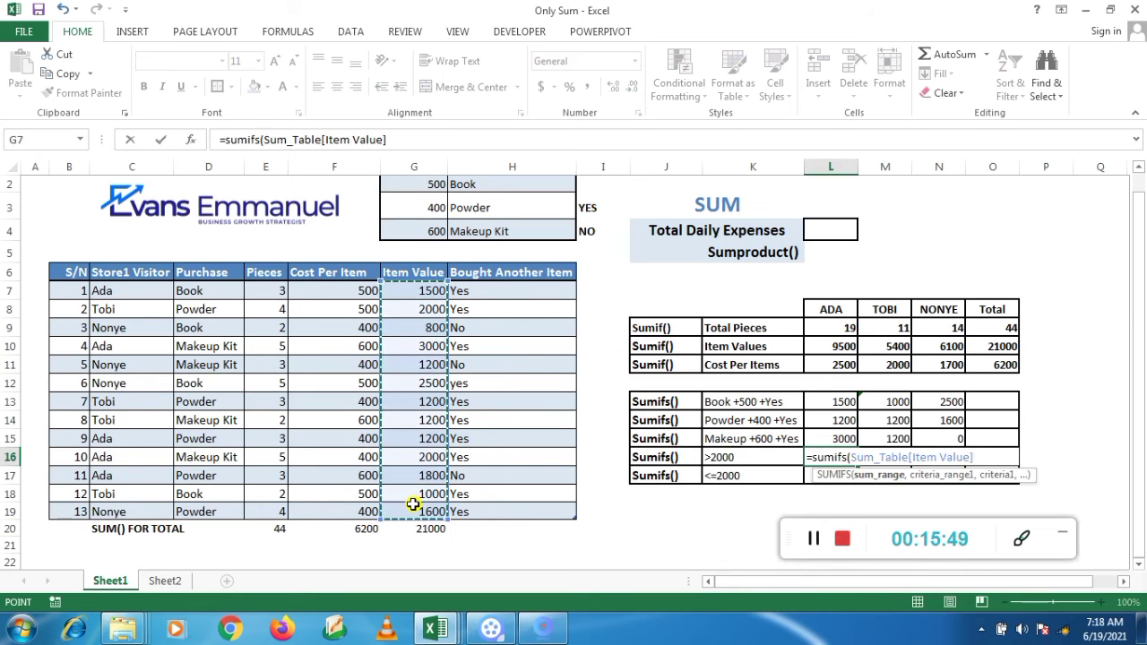
text(,)
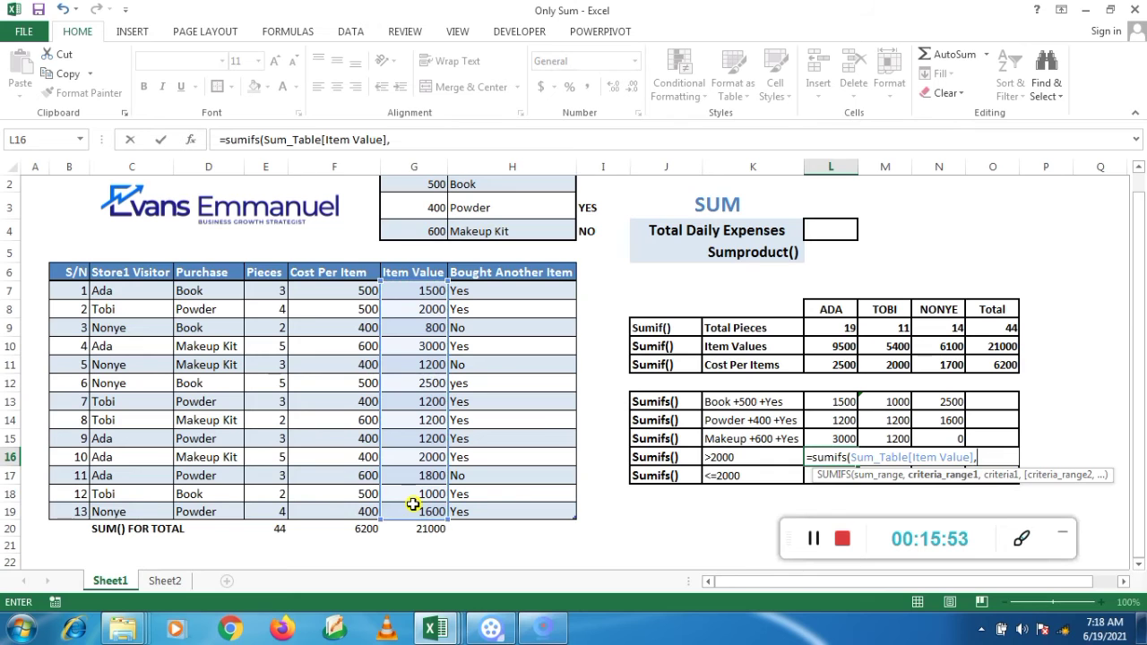
drag(133, 296, 126, 508)
text(,)
click(835, 308)
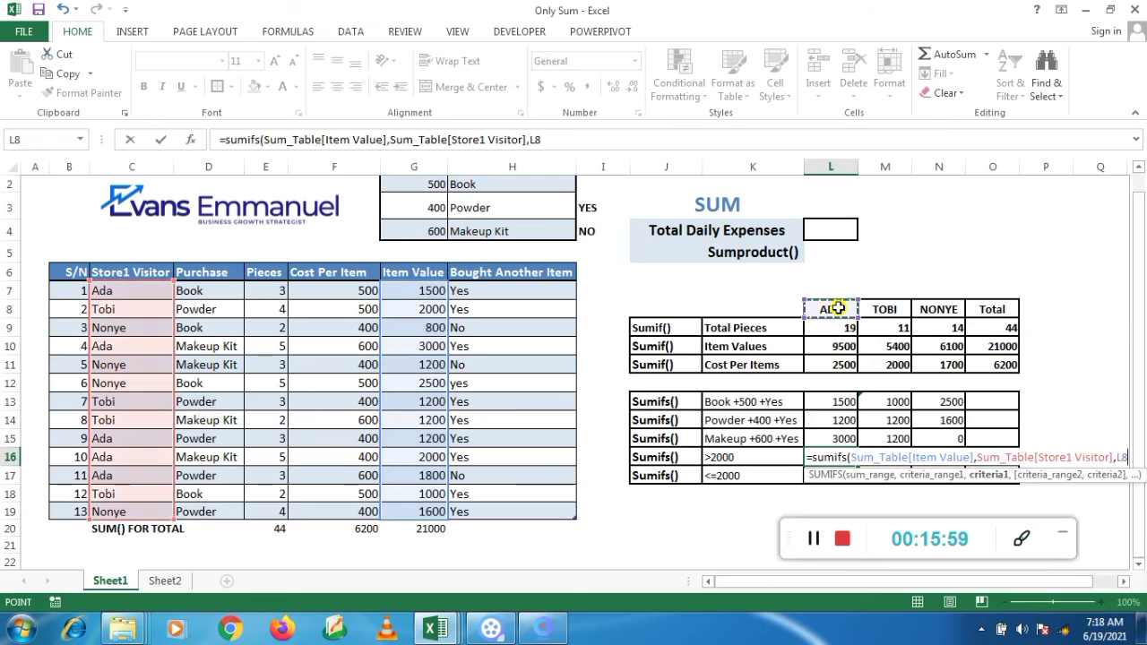
text(,)
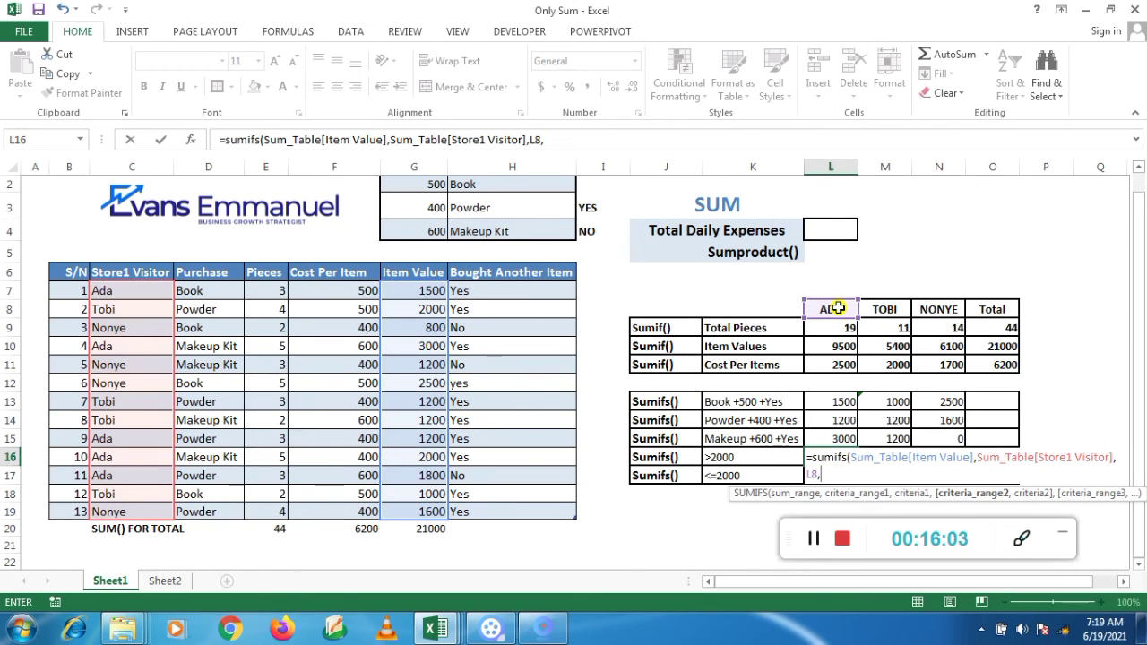
click(762, 458)
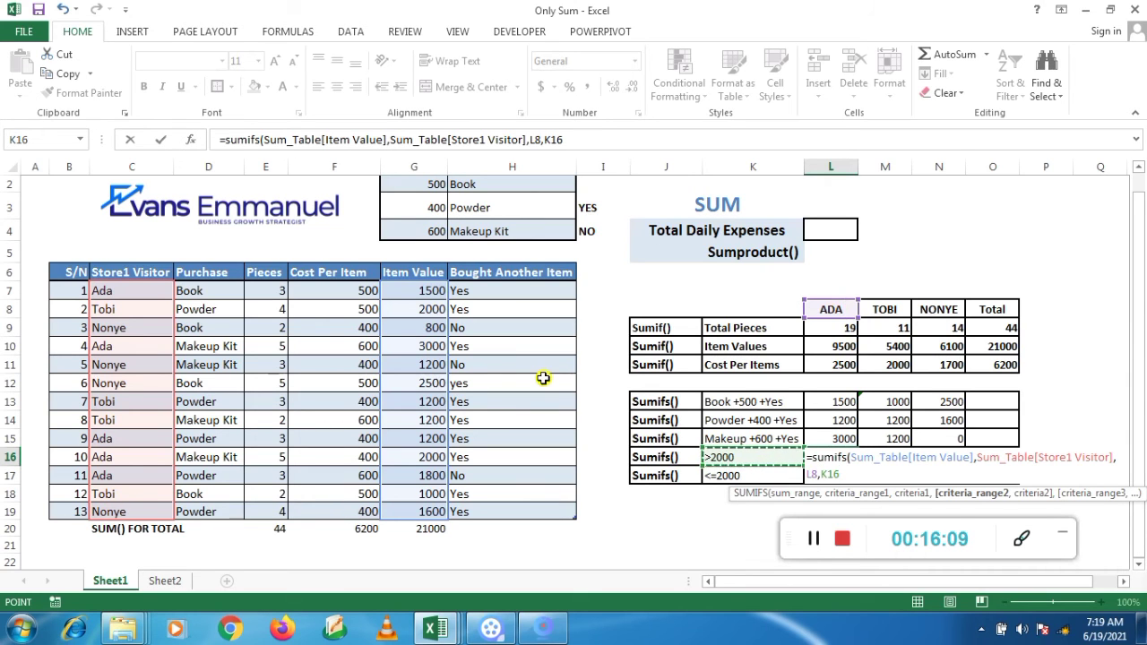
key(BackSpace)
key(BackSpace)
key(BackSpace)
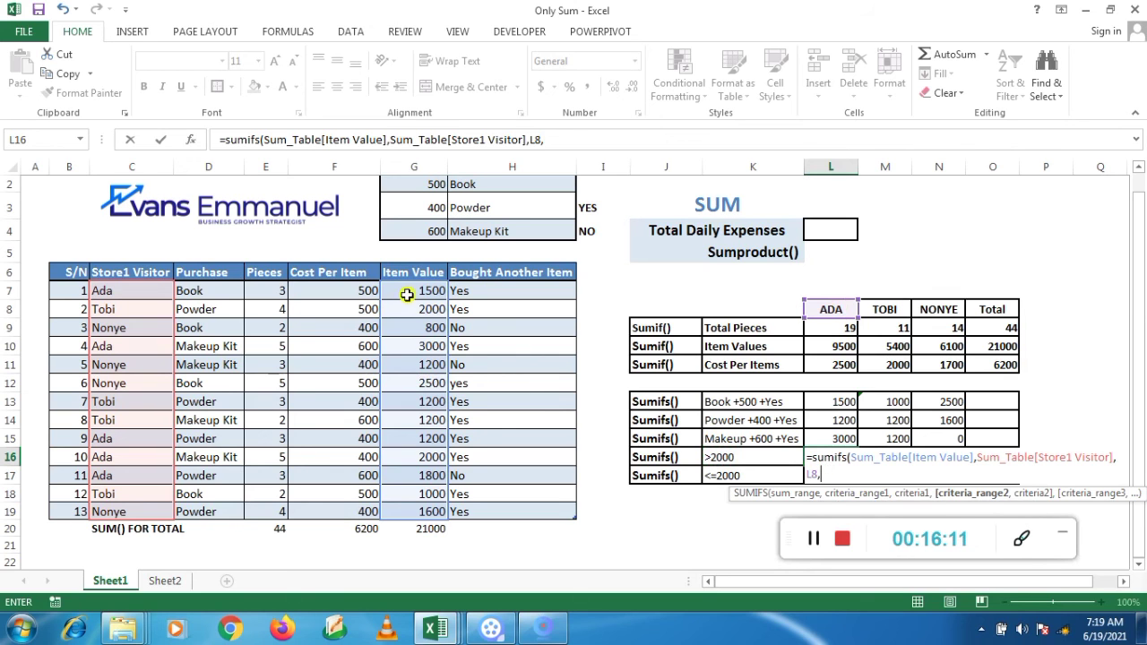
Complete the L16 formula with the Item Value column matched against K16, and check it against the first visitor's purchase in row 10
drag(417, 291, 401, 517)
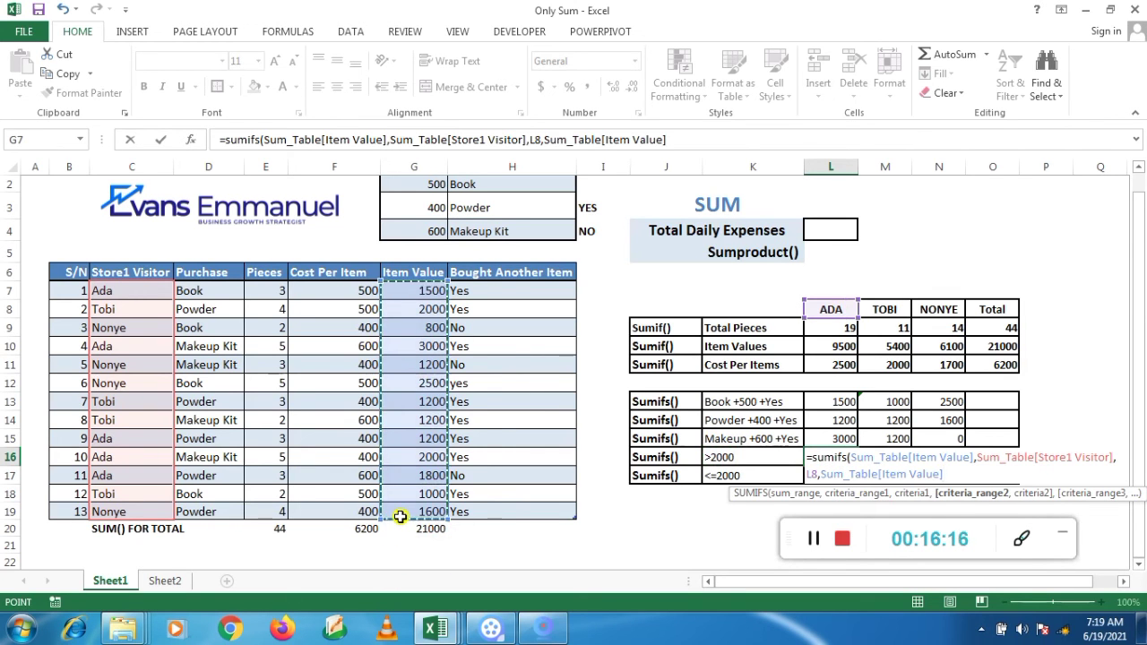
text(,)
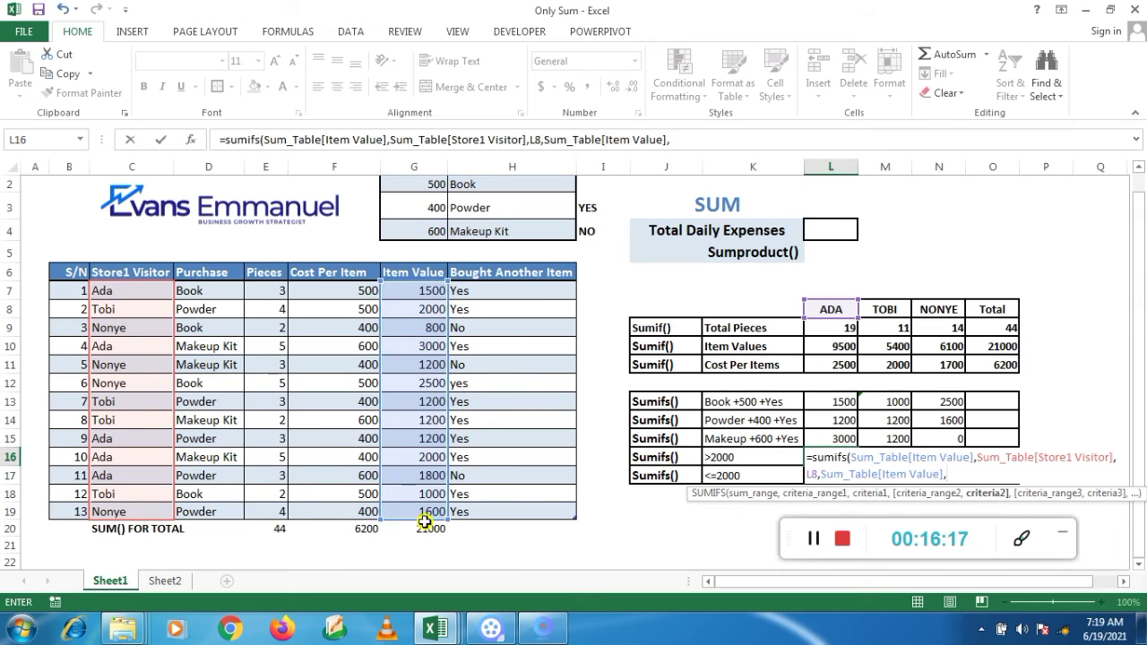
click(722, 458)
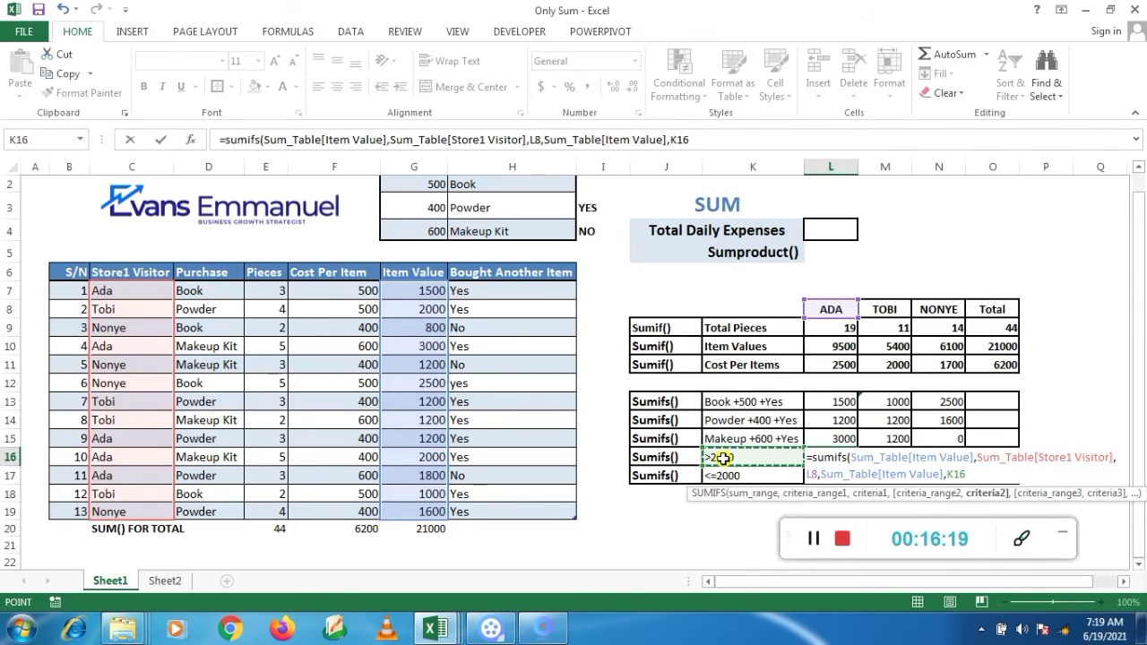
text())
key(Return)
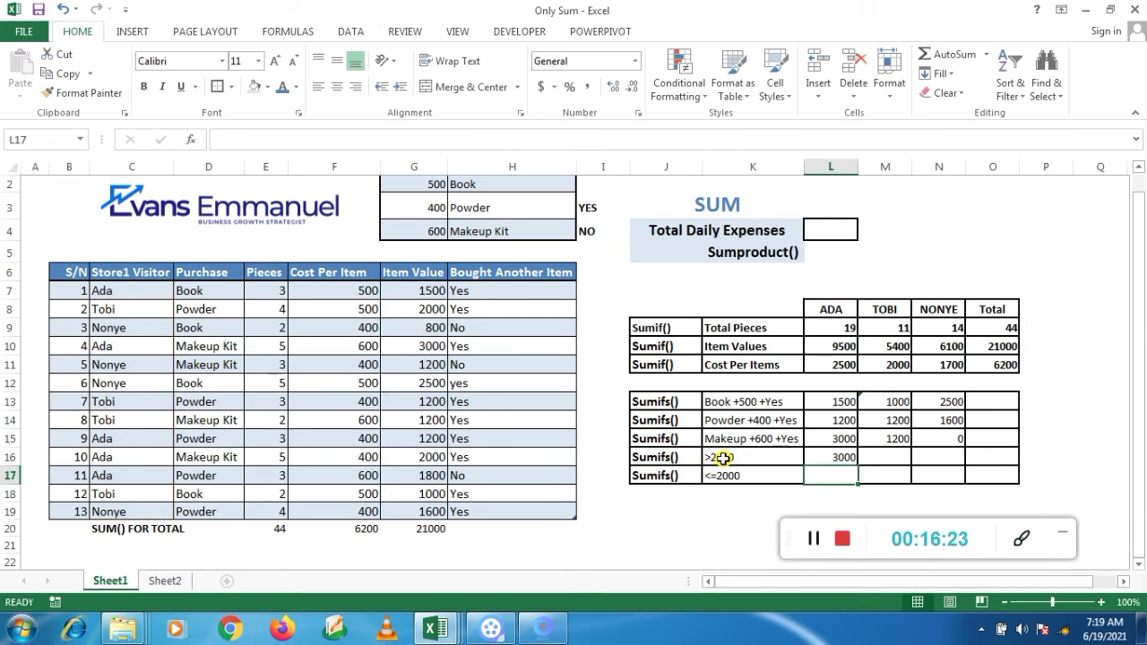
click(852, 458)
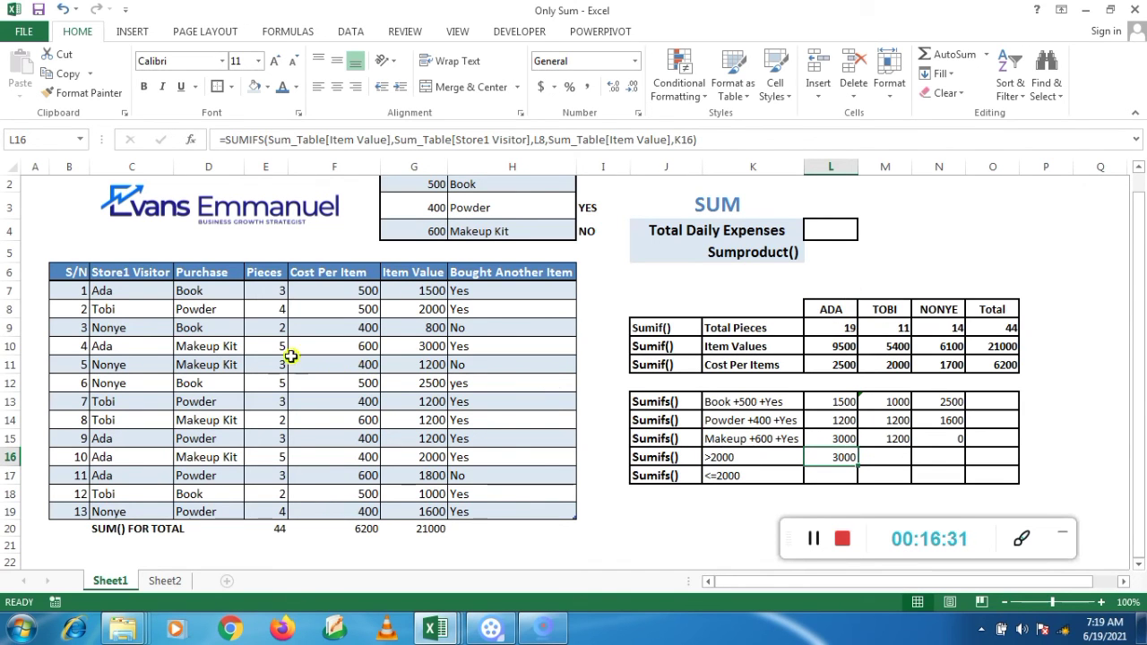
click(417, 292)
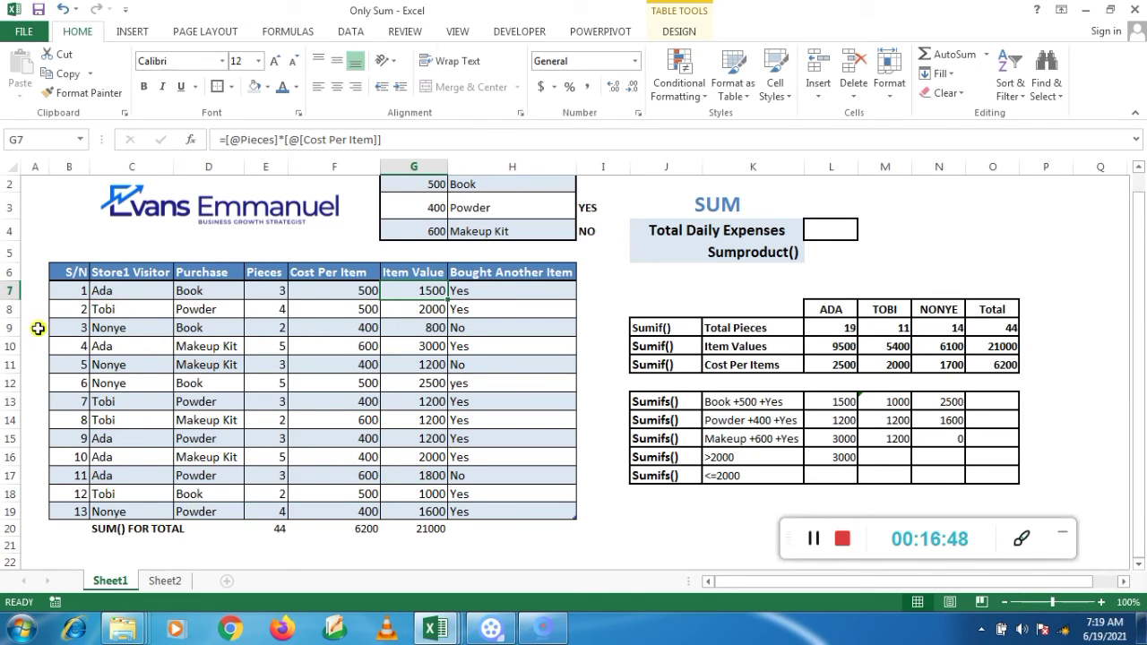
click(7, 349)
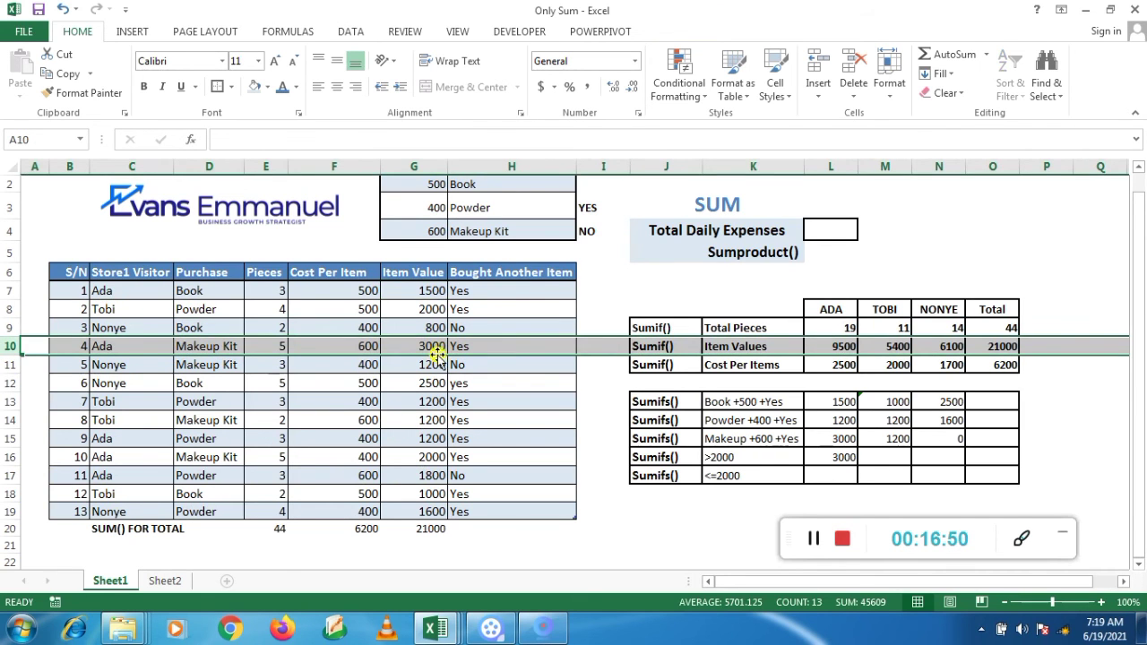
click(849, 453)
click(896, 458)
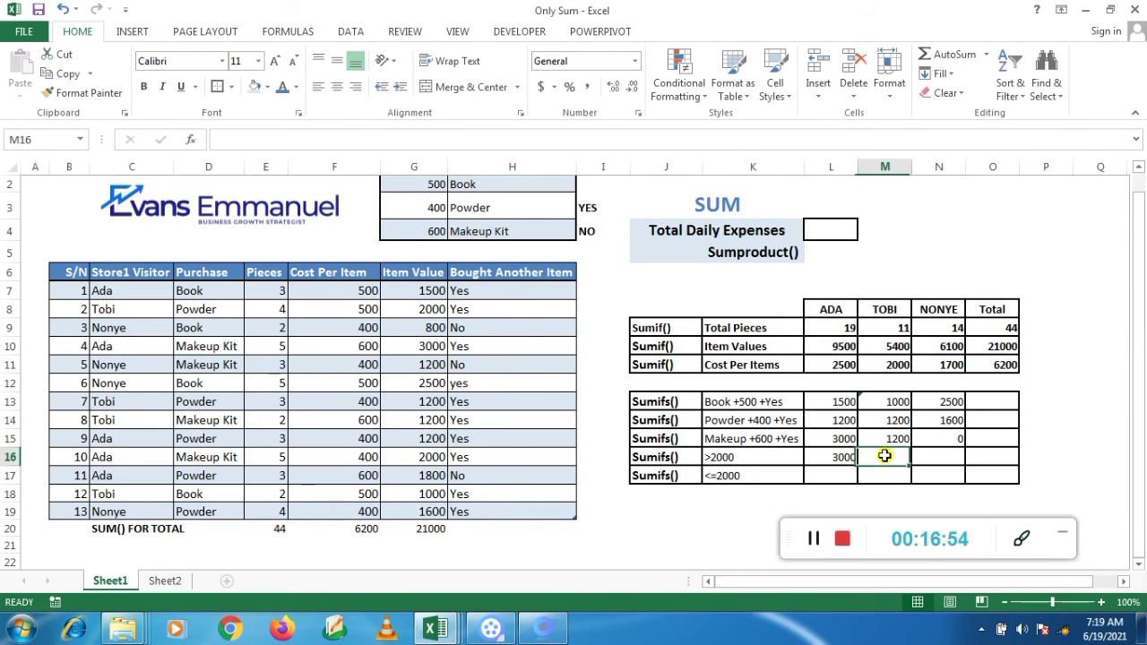
text(=)
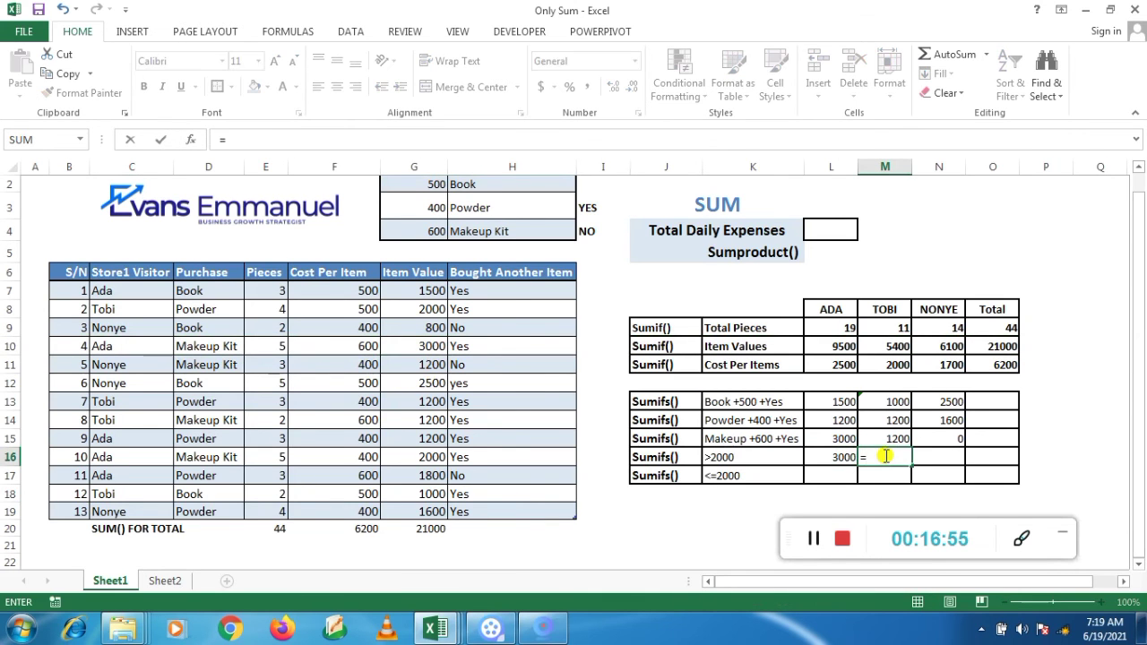
key(Escape)
Make the K16 criterion in the L16 formula absolute as $K$16
click(840, 459)
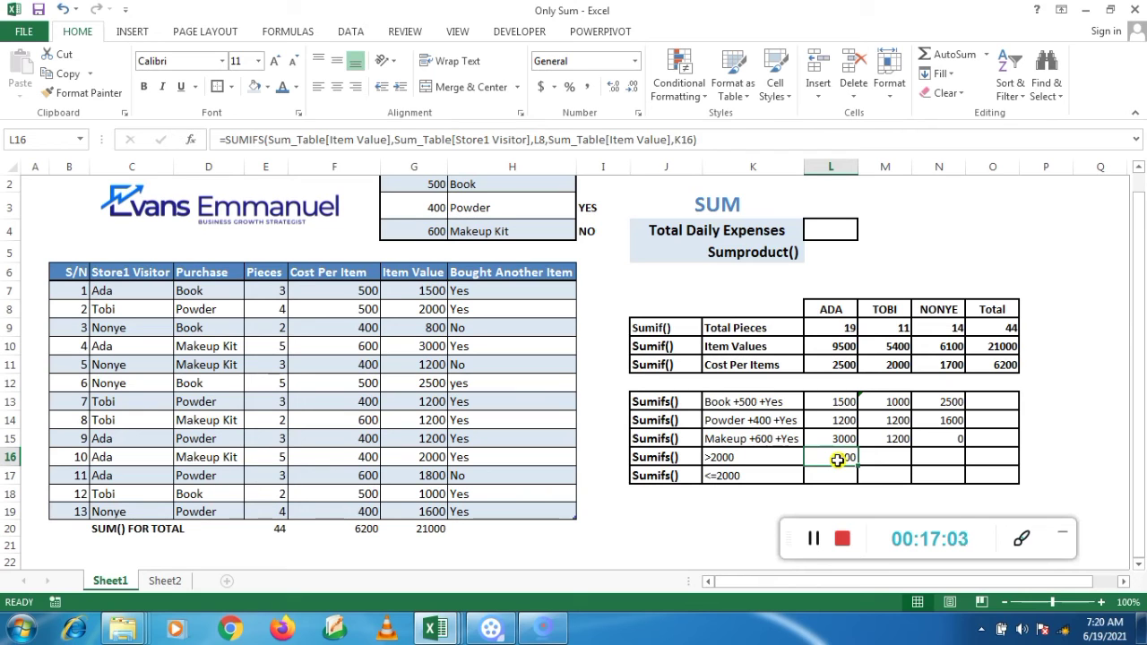
click(693, 138)
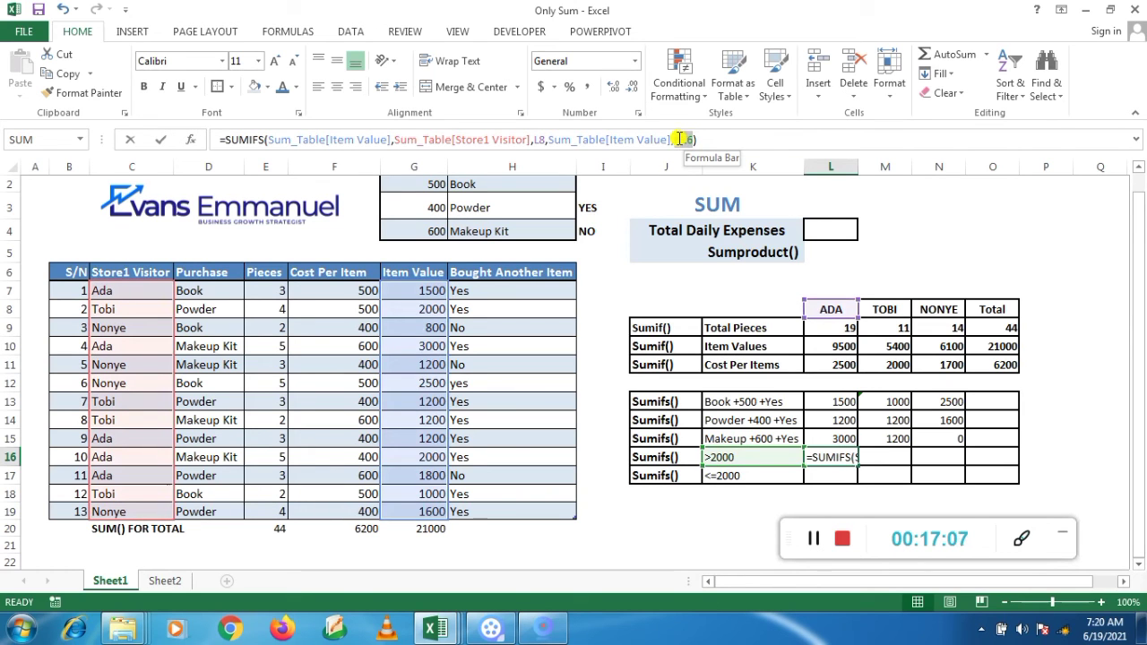
click(682, 139)
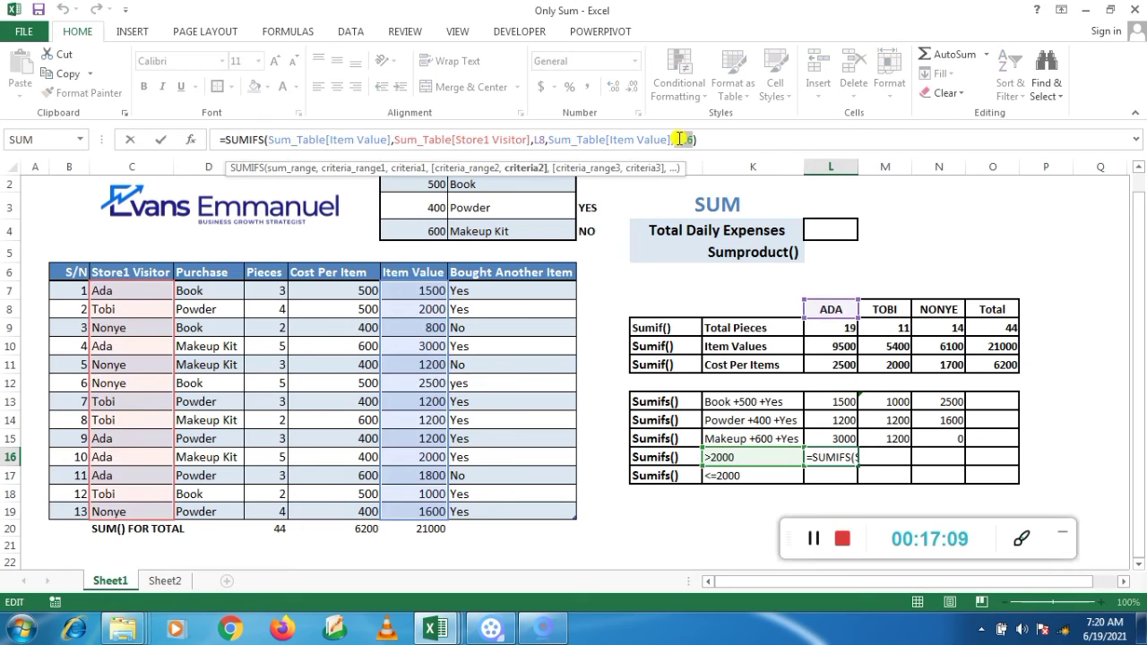
key(F4)
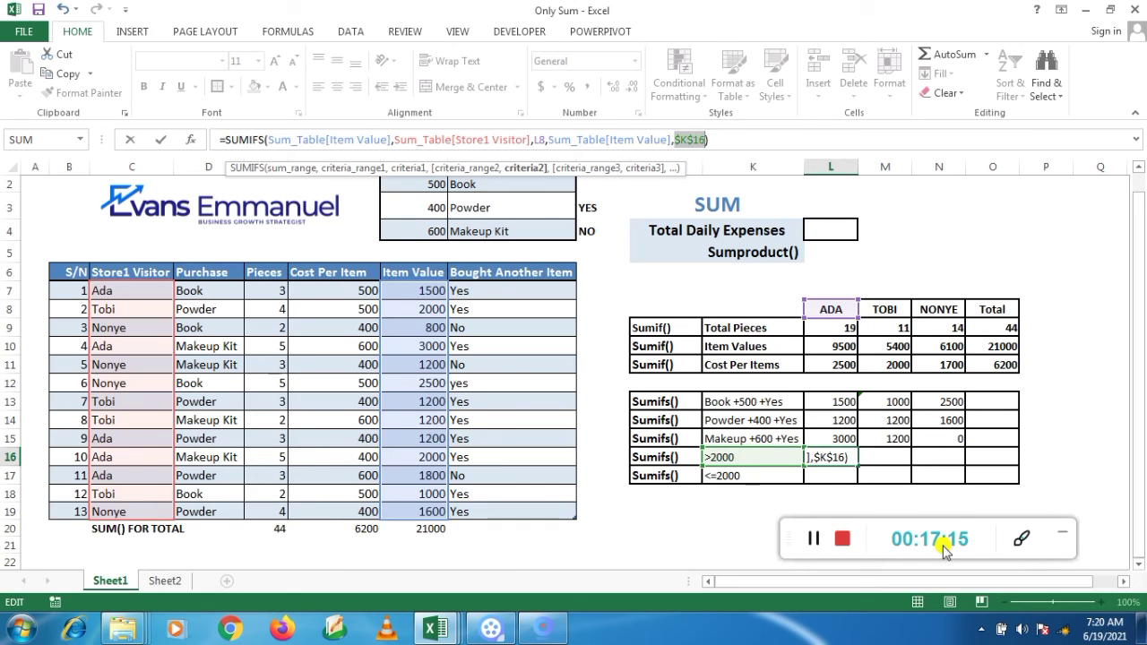
key(Return)
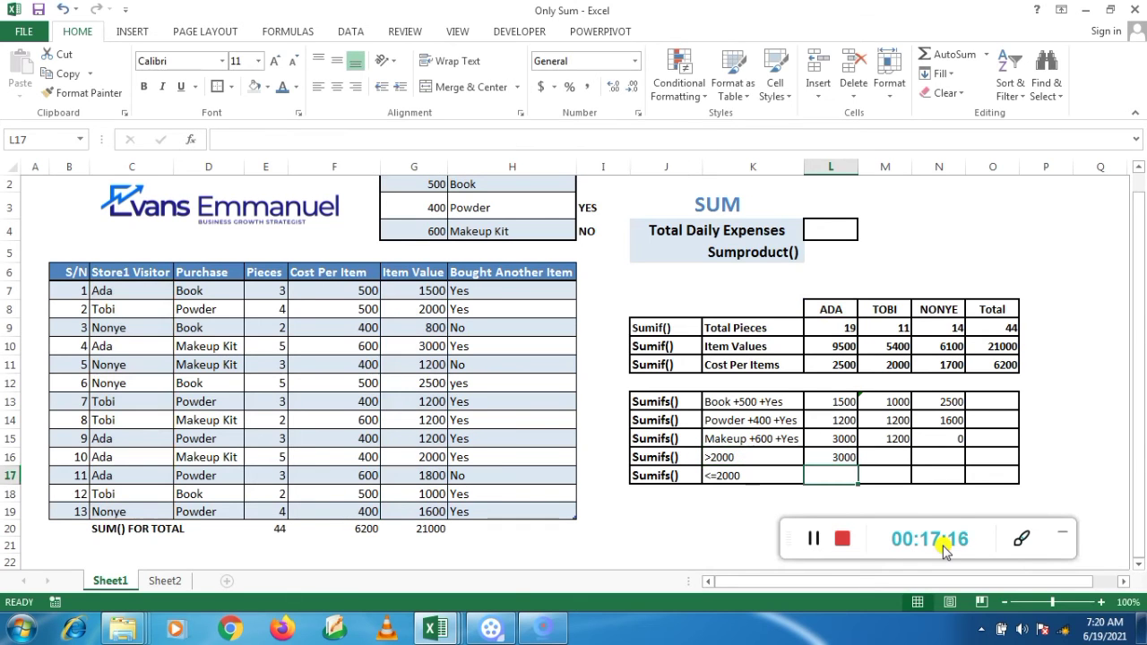
Copy the >2000 SUMIFS formula from L16 into M16 and N16 for the other two visitors
click(844, 458)
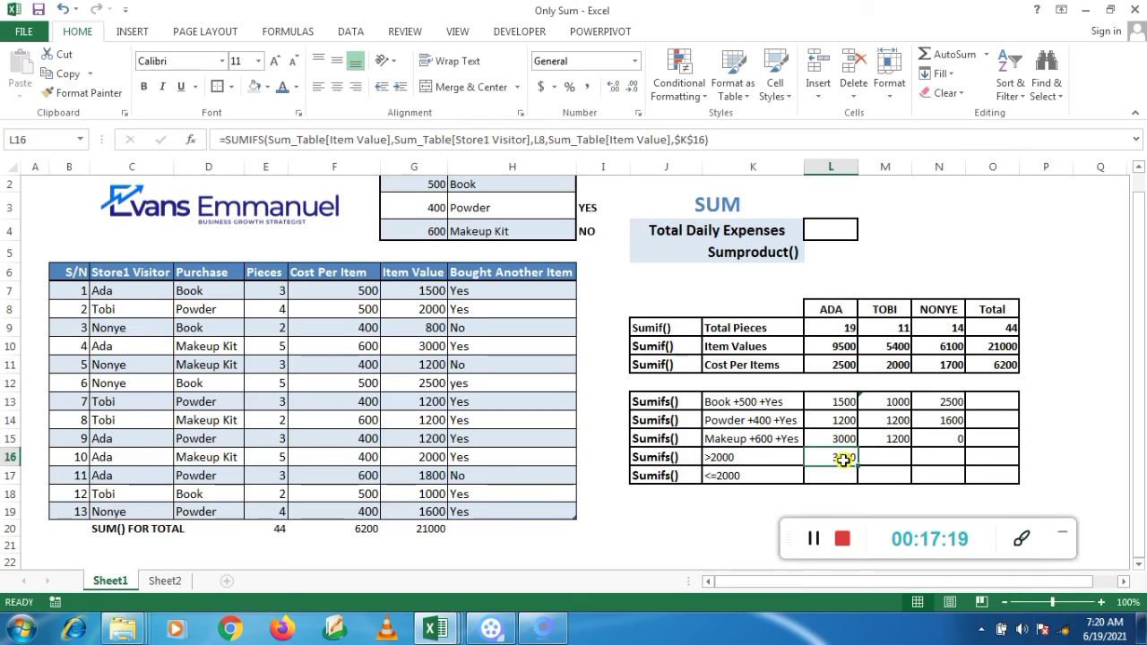
key(ctrl+c)
click(899, 458)
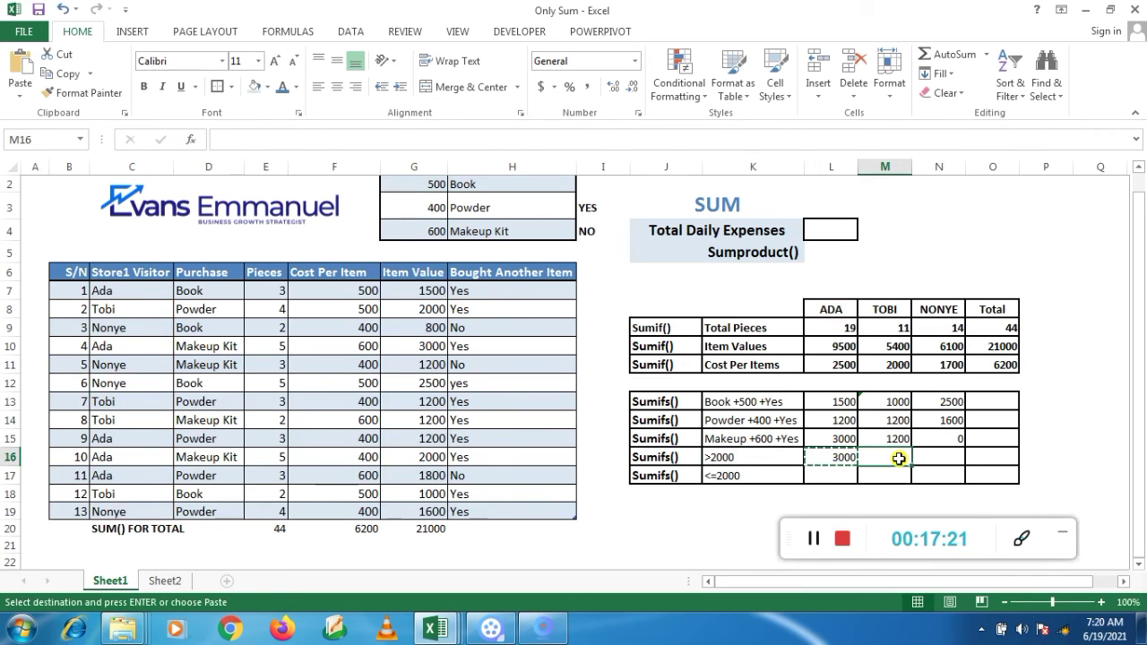
key(ctrl+v)
click(955, 459)
key(ctrl+v)
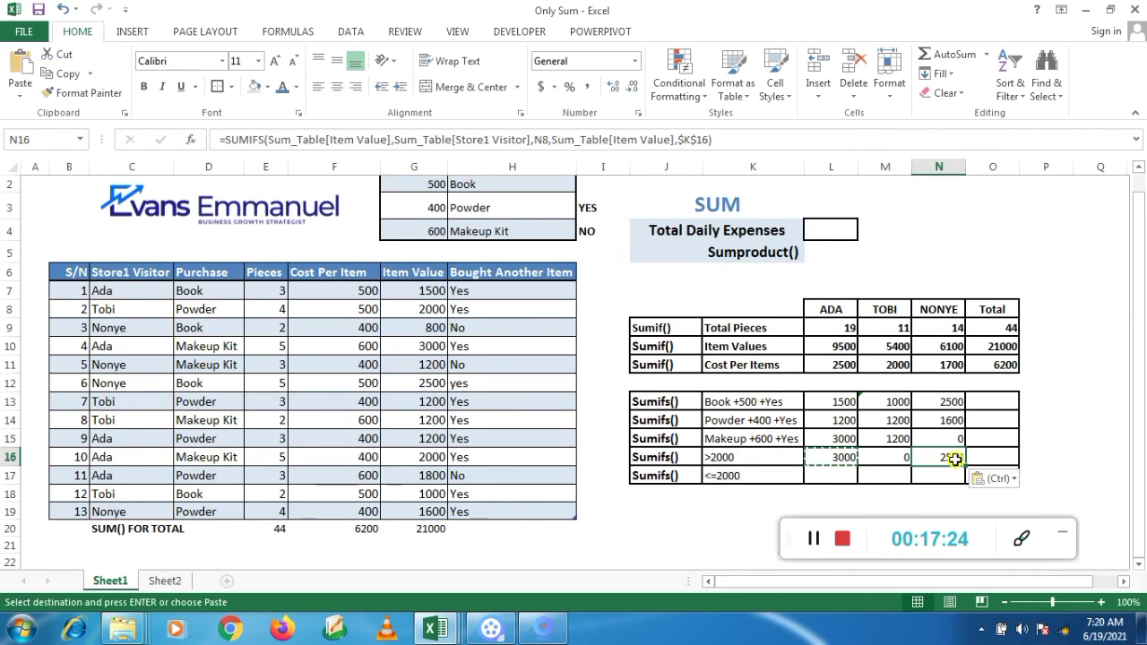
Begin a SUMIFS formula in L17 summing the Item Value column, with the Store1 Visitor column matched against L8
click(852, 480)
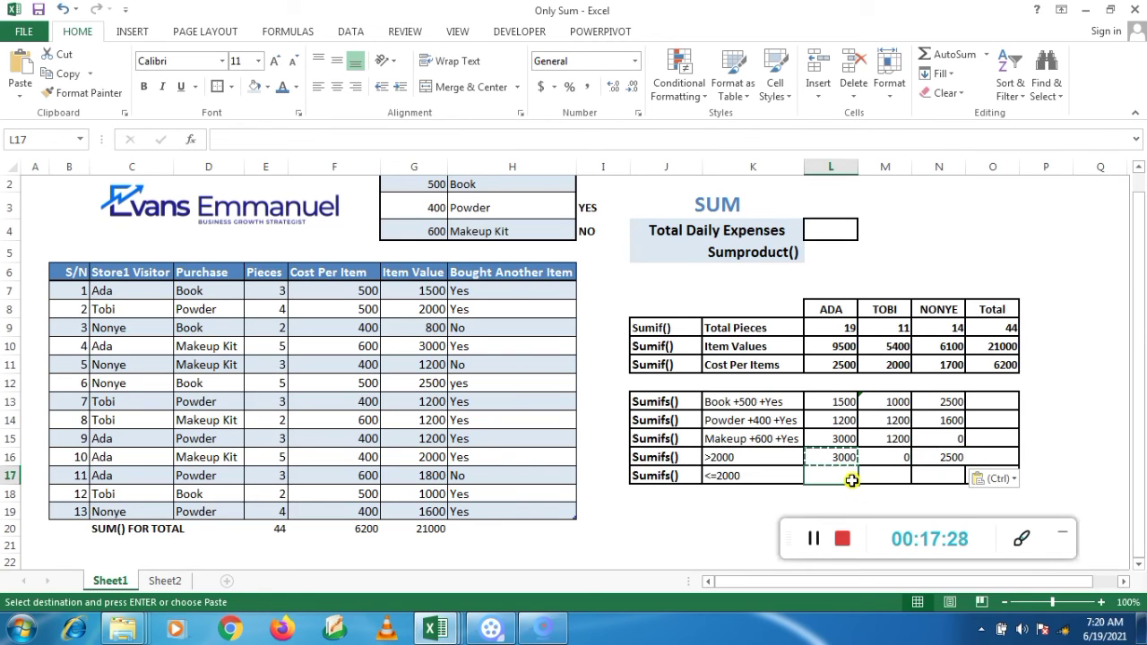
text(=sumif)
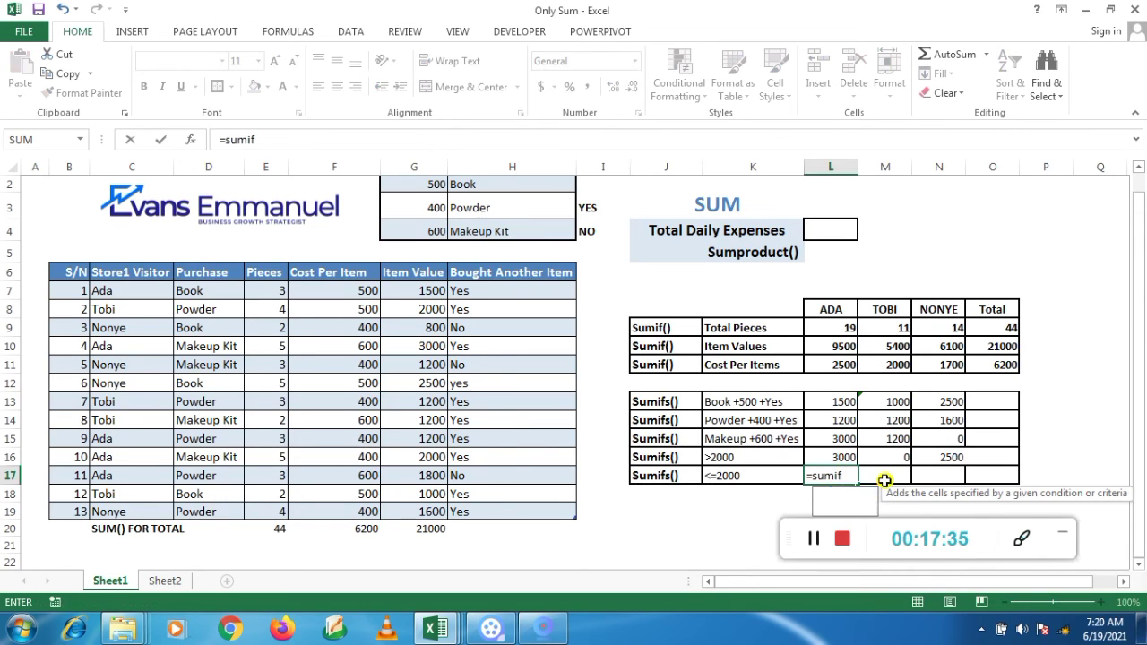
text(s()
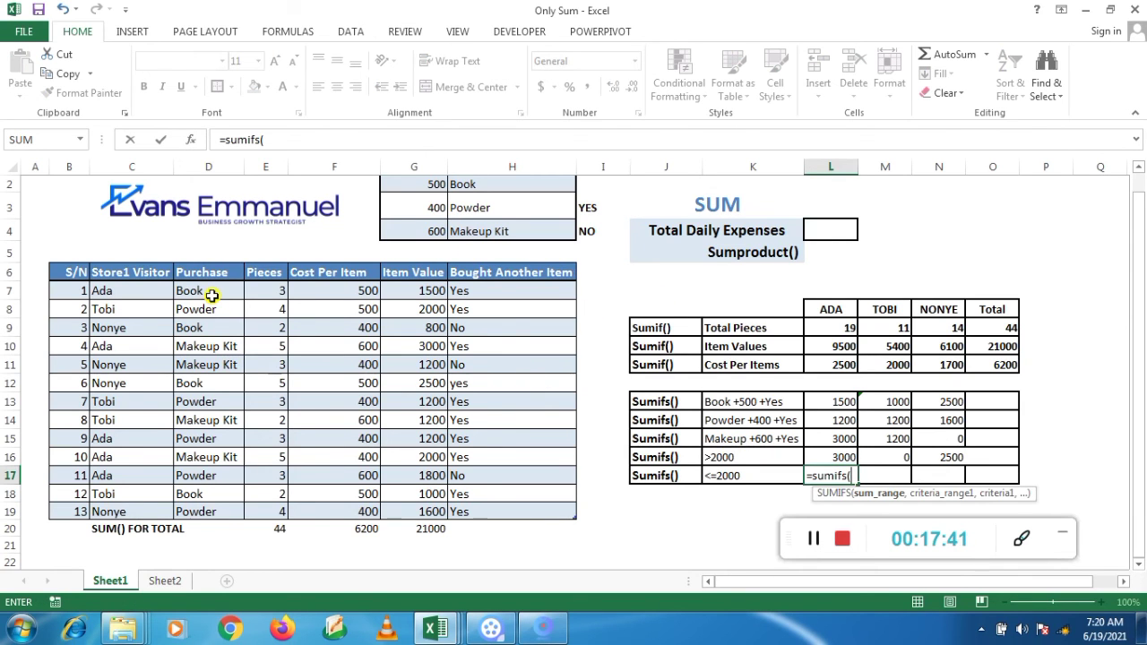
drag(407, 295, 411, 511)
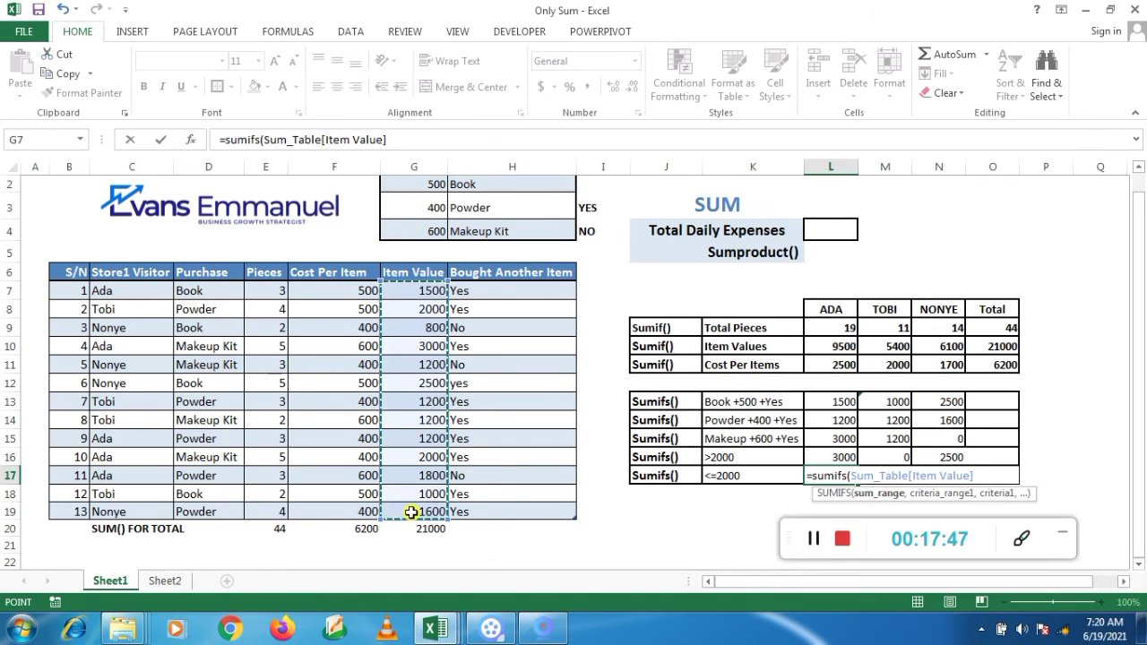
text(,)
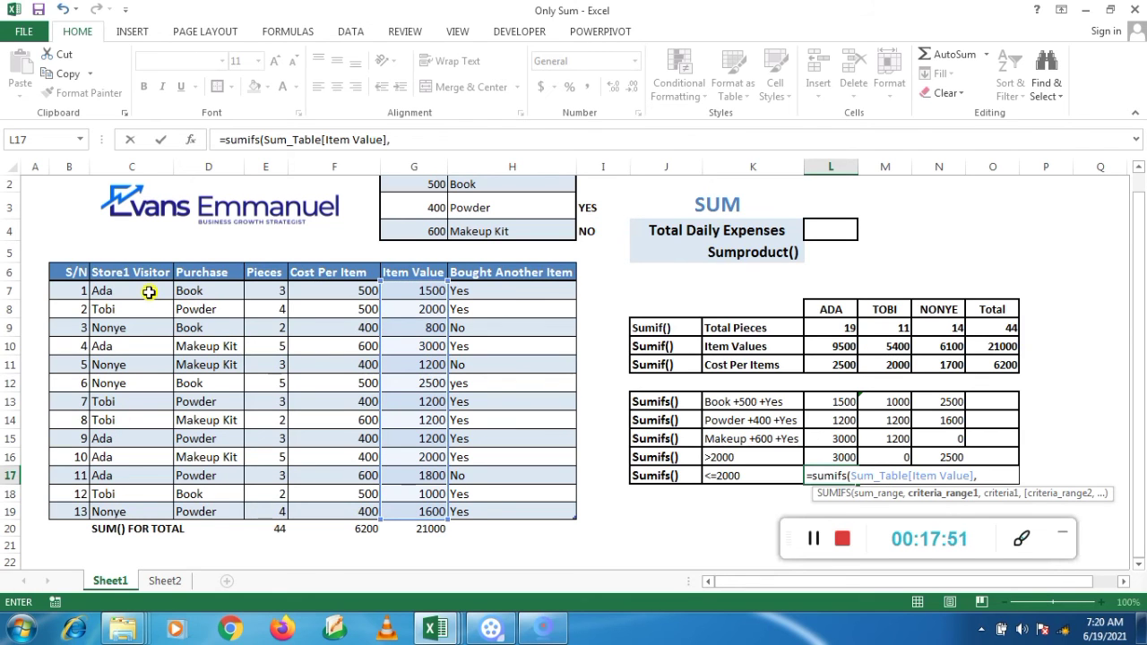
drag(149, 291, 139, 506)
text(,)
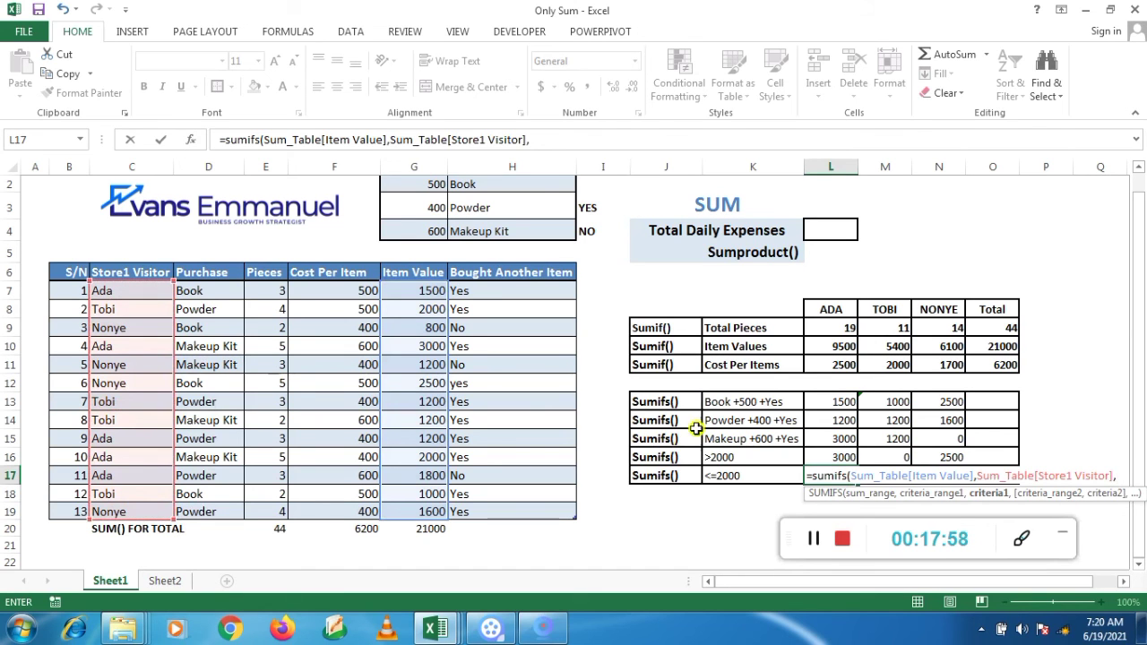
click(835, 310)
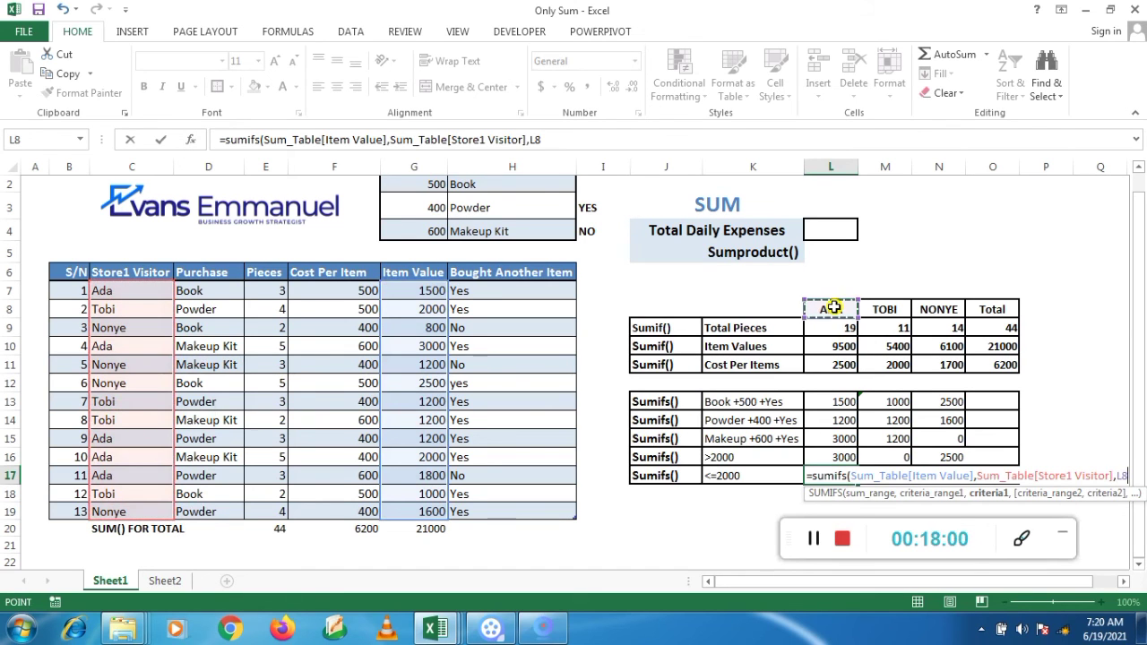
text(,)
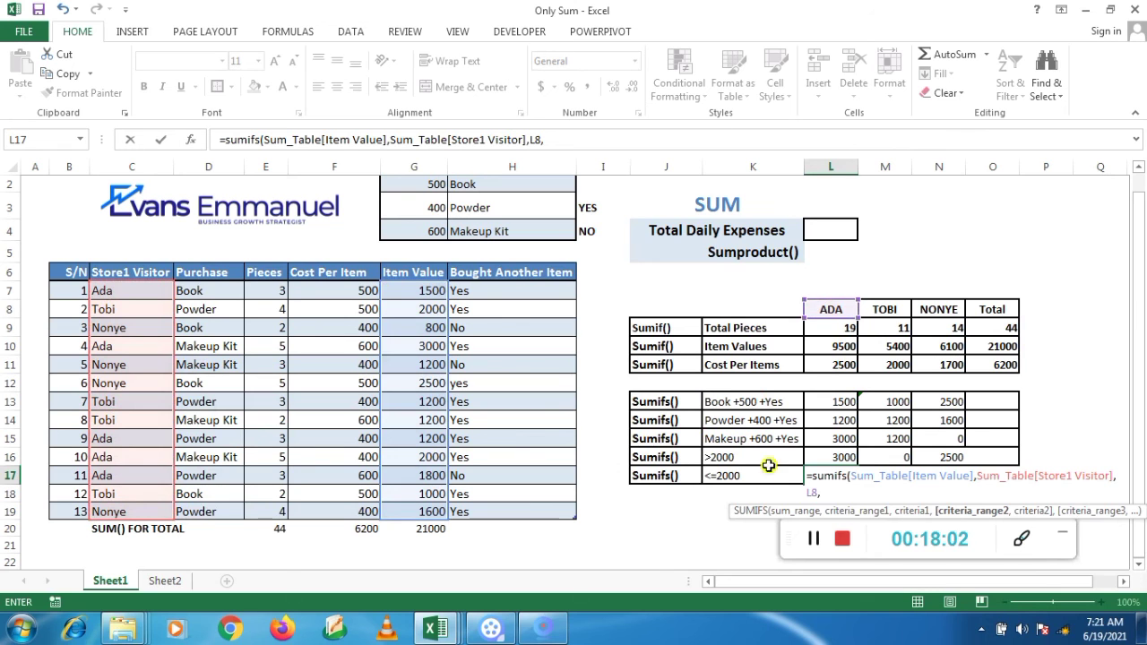
Add the Item Value column as the second criteria range in the L17 formula, matched against K17
drag(415, 289, 414, 309)
drag(410, 401, 418, 510)
text(,)
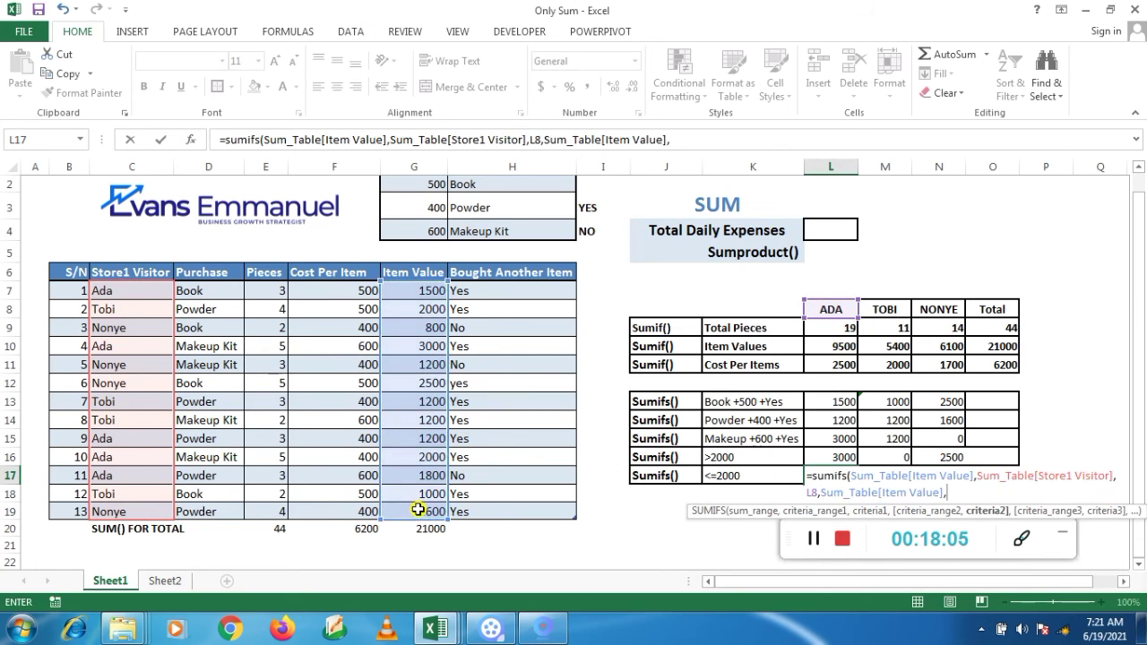
click(756, 479)
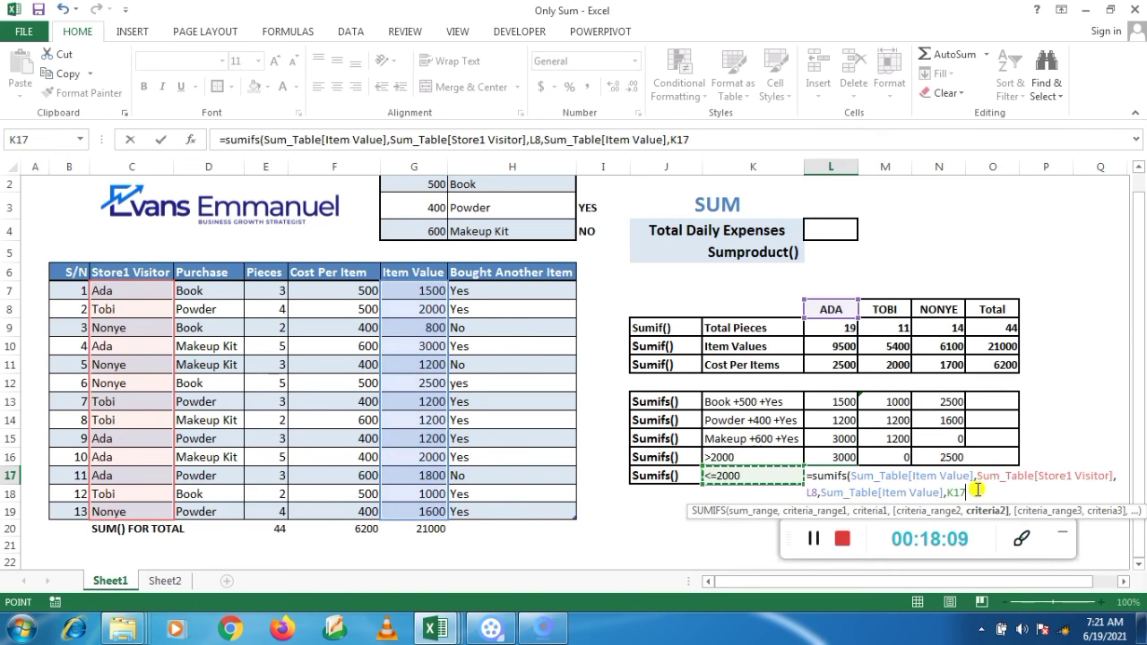
double_click(952, 492)
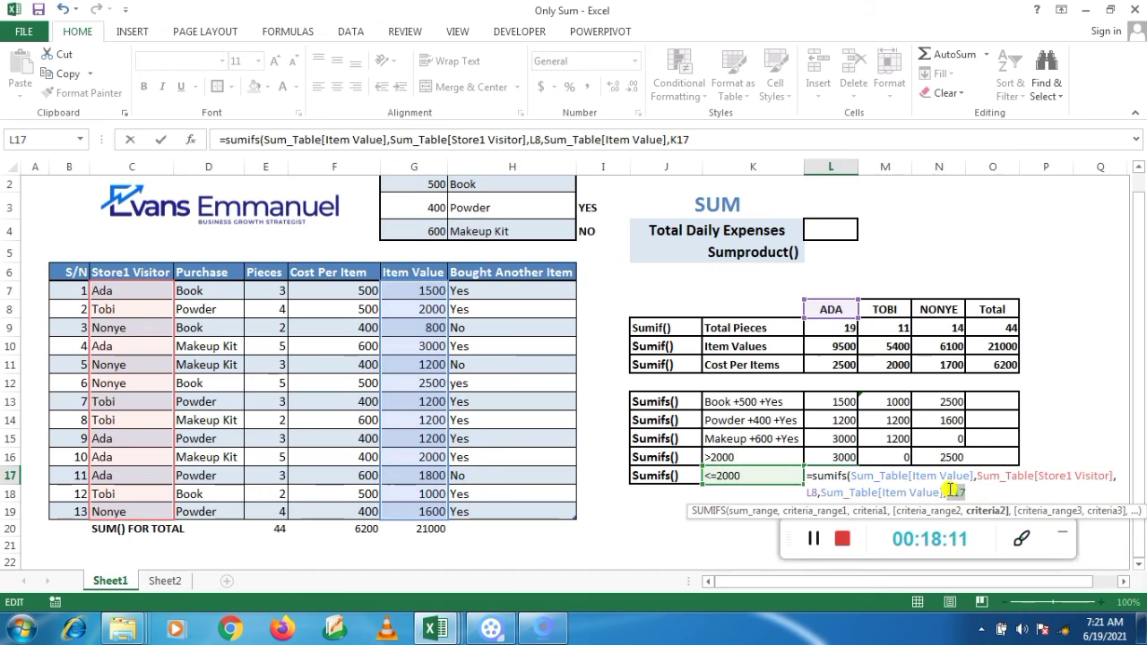
key(F4)
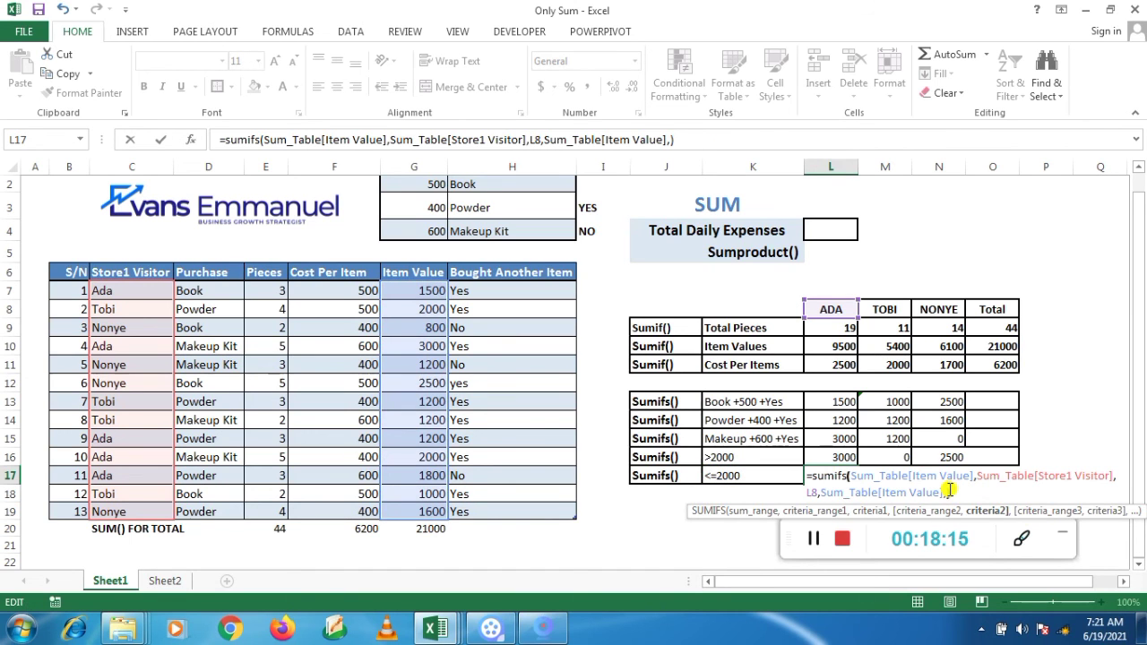
key(BackSpace)
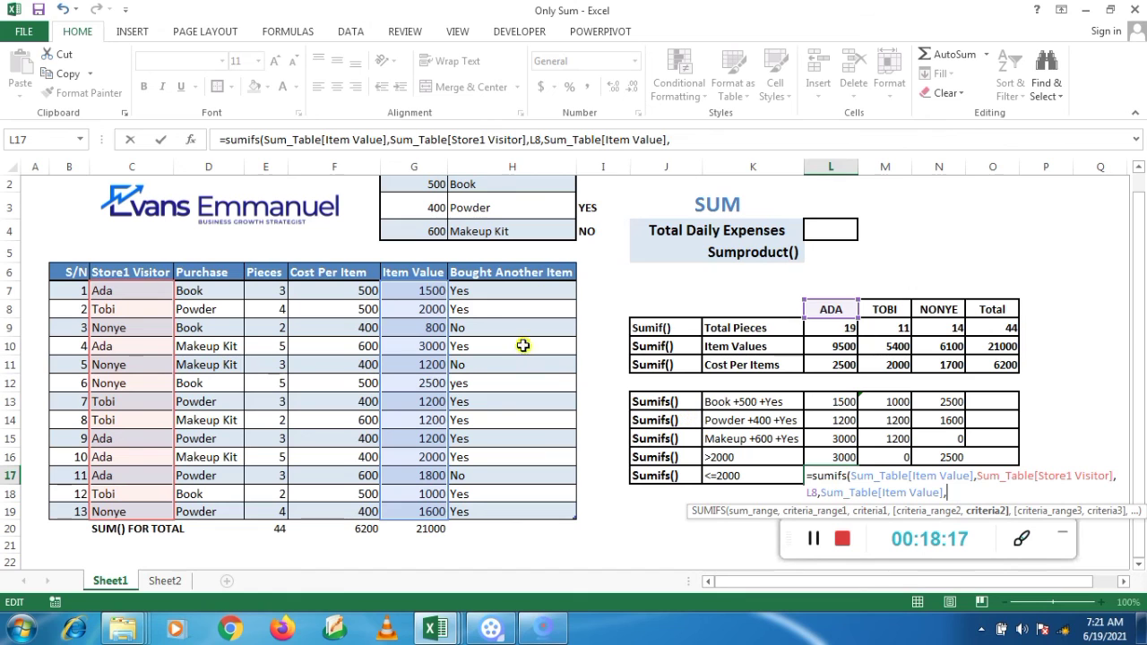
click(720, 475)
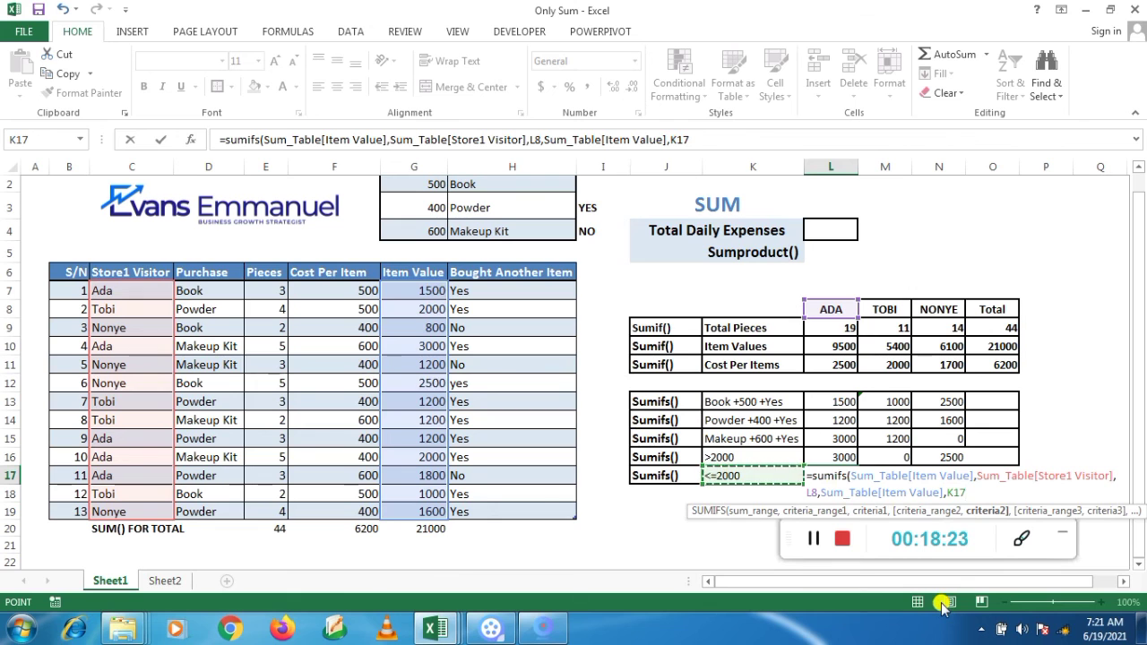
key(shift+Left)
key(shift+Left)
key(shift+Right)
key(shift+Right)
Make the K17 criterion in the L17 formula absolute as $K$17 and complete the formula
click(686, 139)
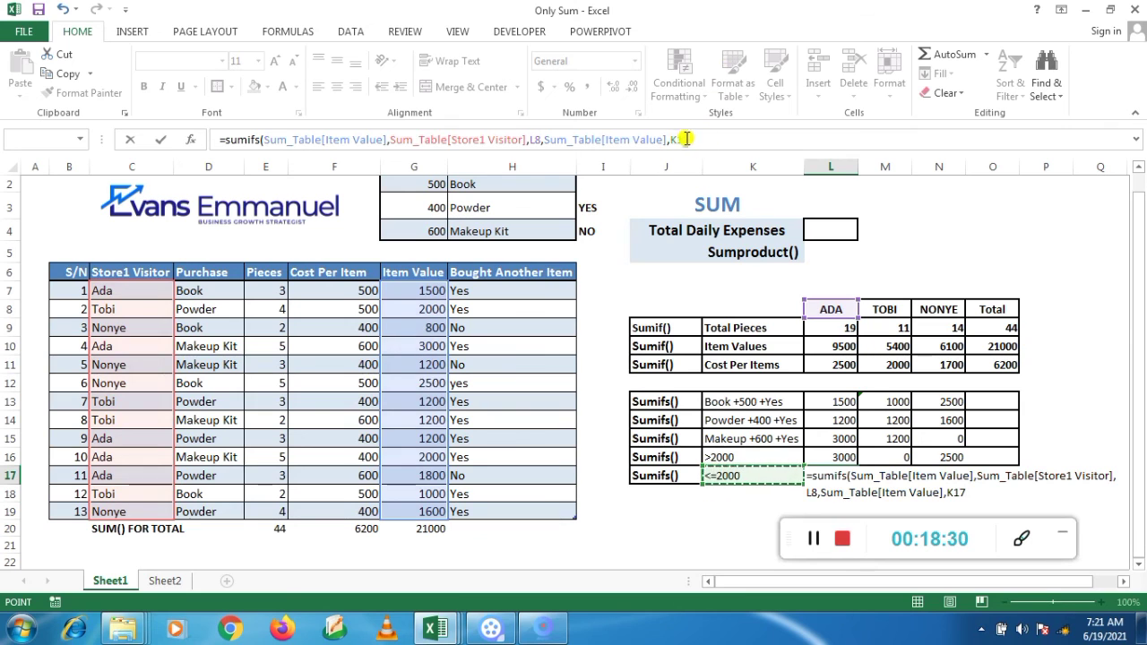
double_click(677, 139)
key(F4)
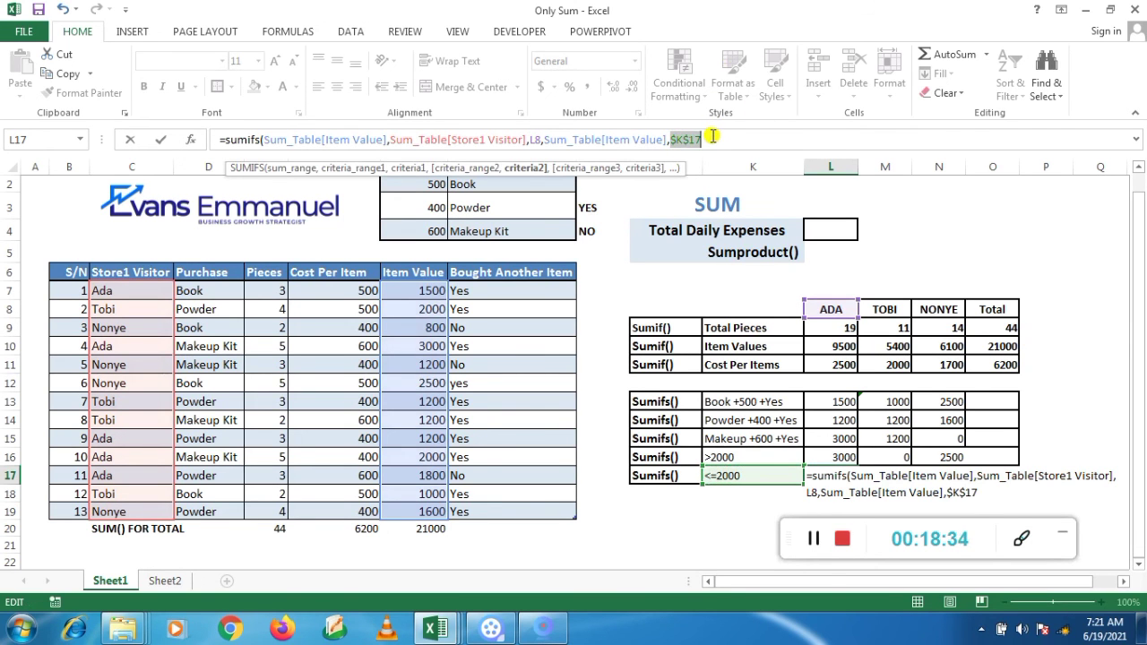
click(712, 137)
key(Return)
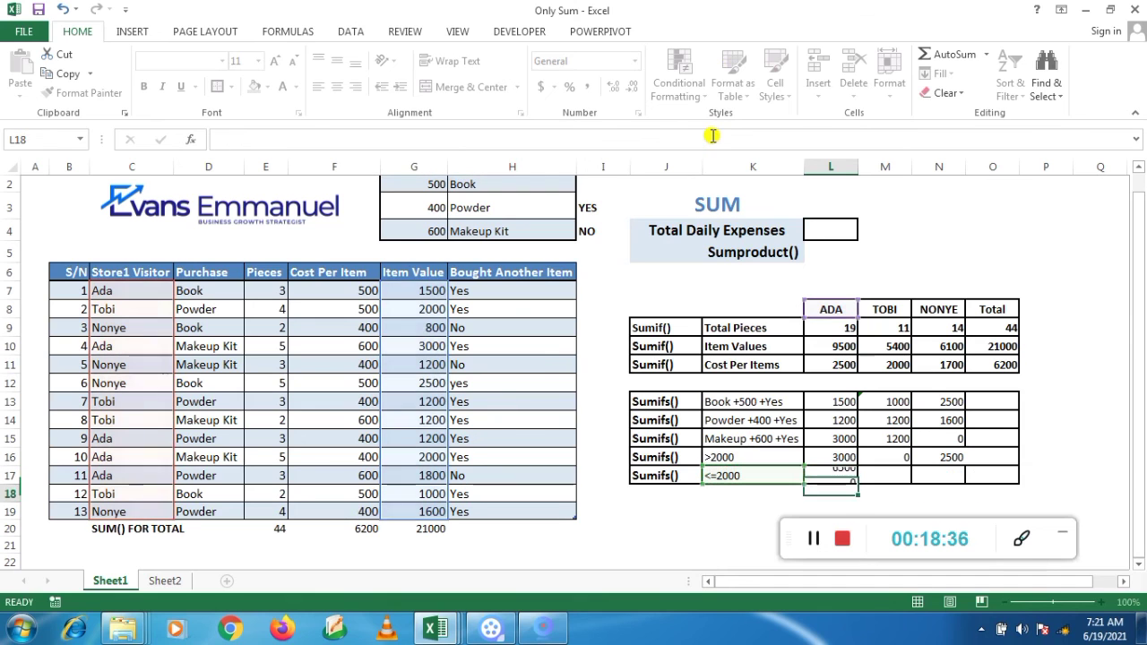
Try filling the L17 formula across M17:N17, inspect the formula in M17, and clear both filled cells
click(837, 478)
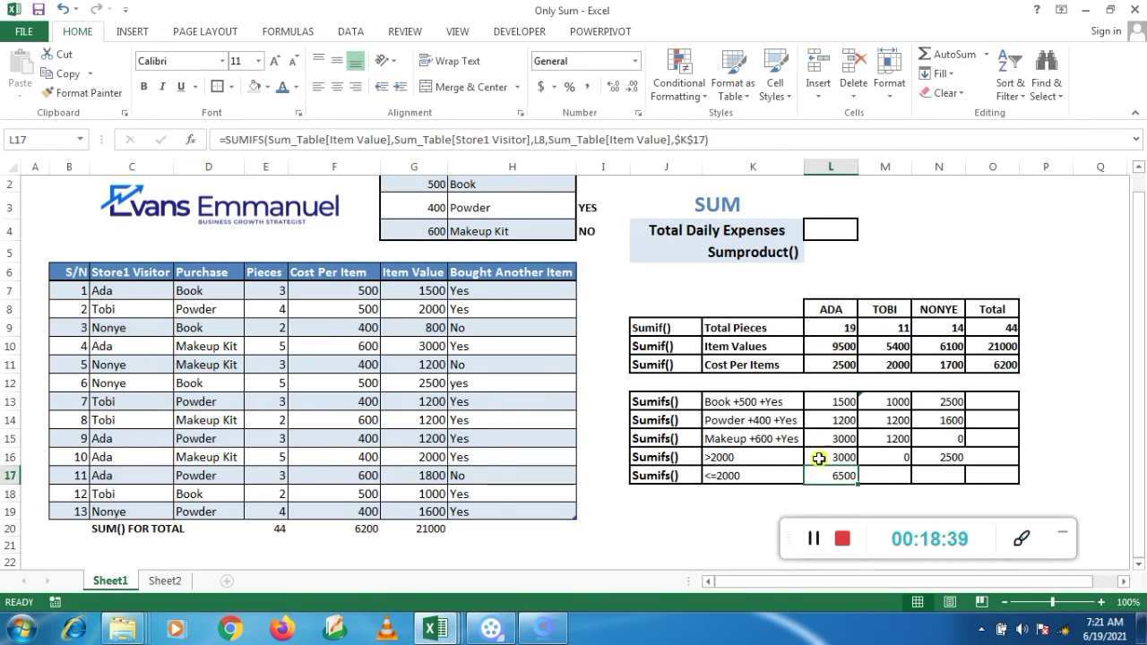
drag(859, 485, 947, 484)
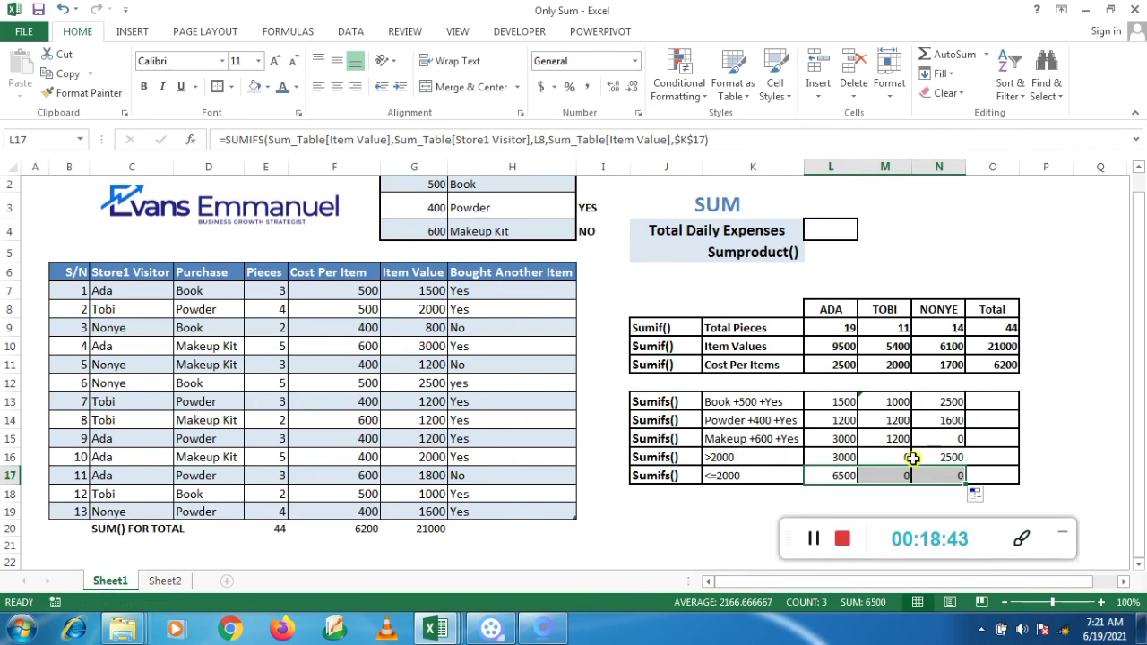
click(825, 476)
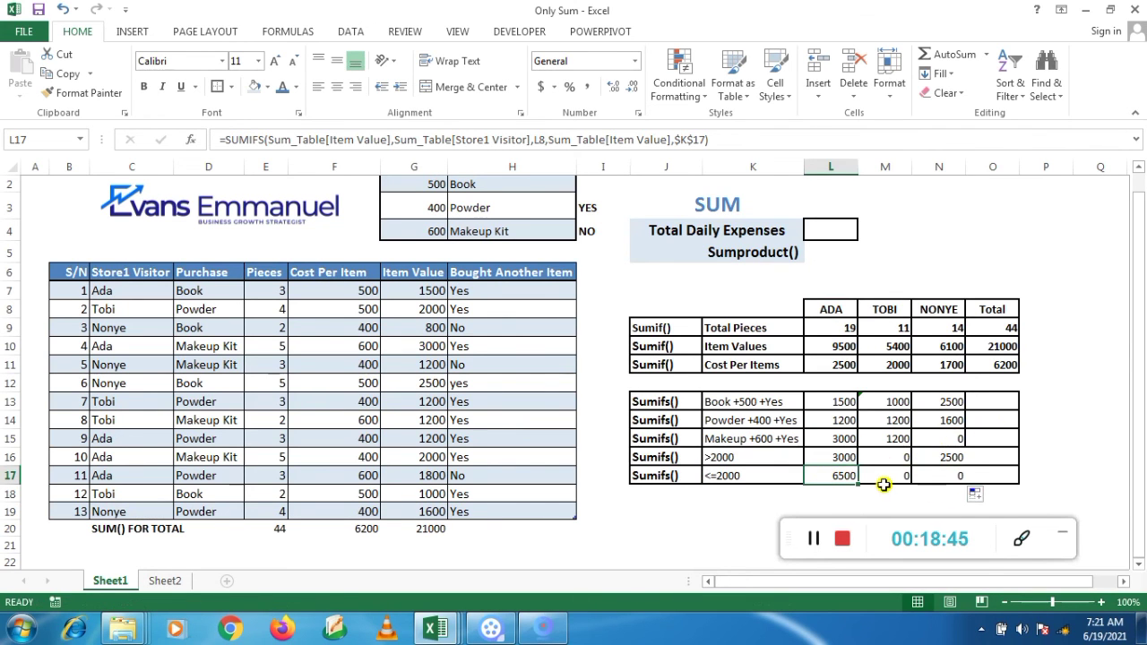
click(881, 480)
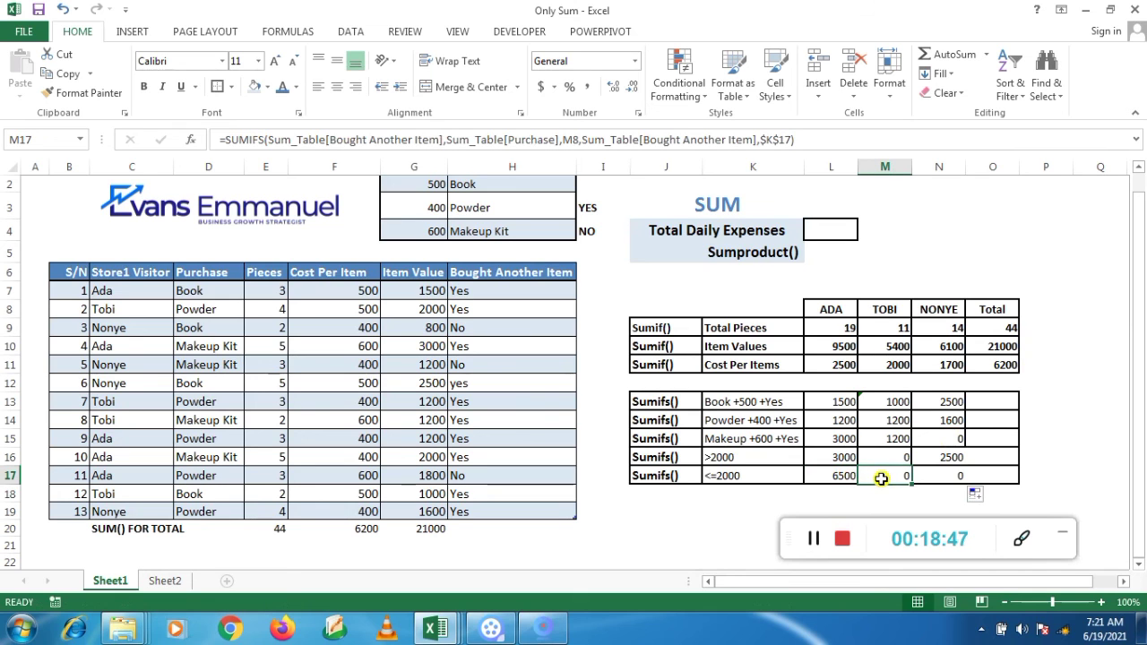
drag(903, 477, 951, 480)
key(Delete)
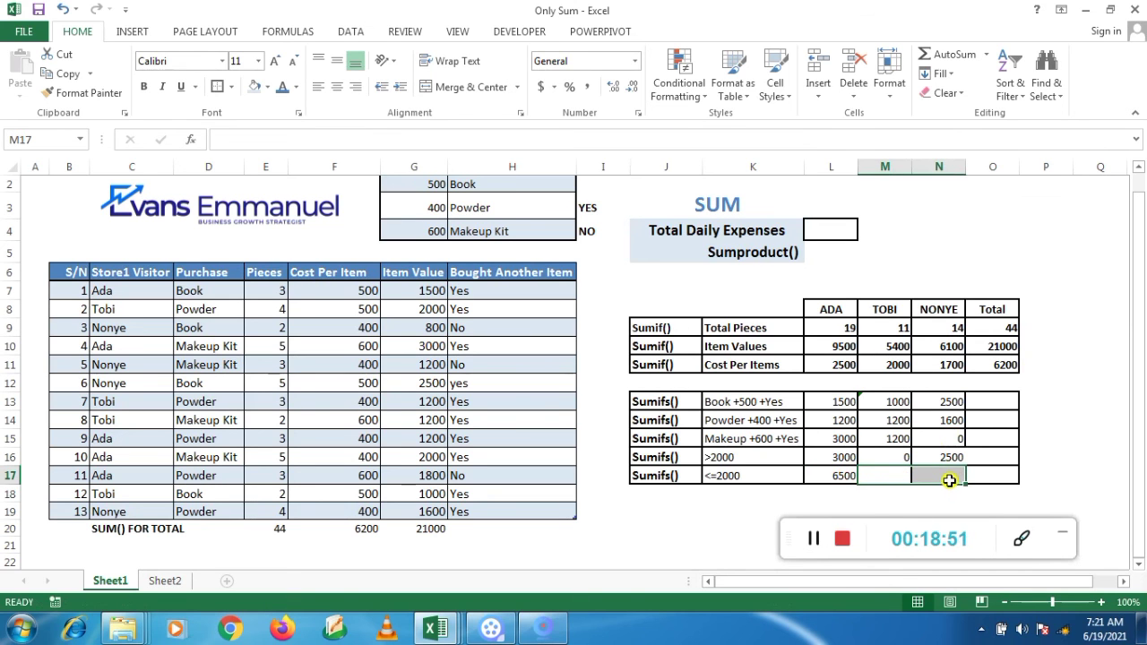
Copy the <=2000 SUMIFS formula from L17 into M17 and N17, and widen column N slightly
click(826, 472)
key(ctrl+c)
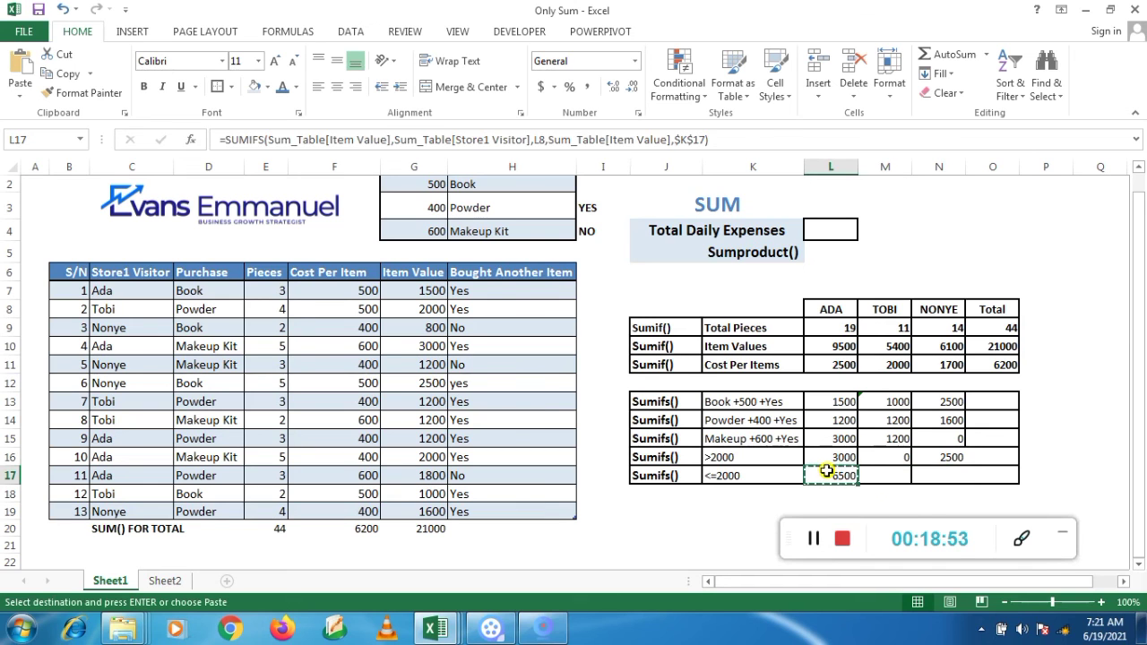
click(890, 480)
key(ctrl+v)
click(939, 477)
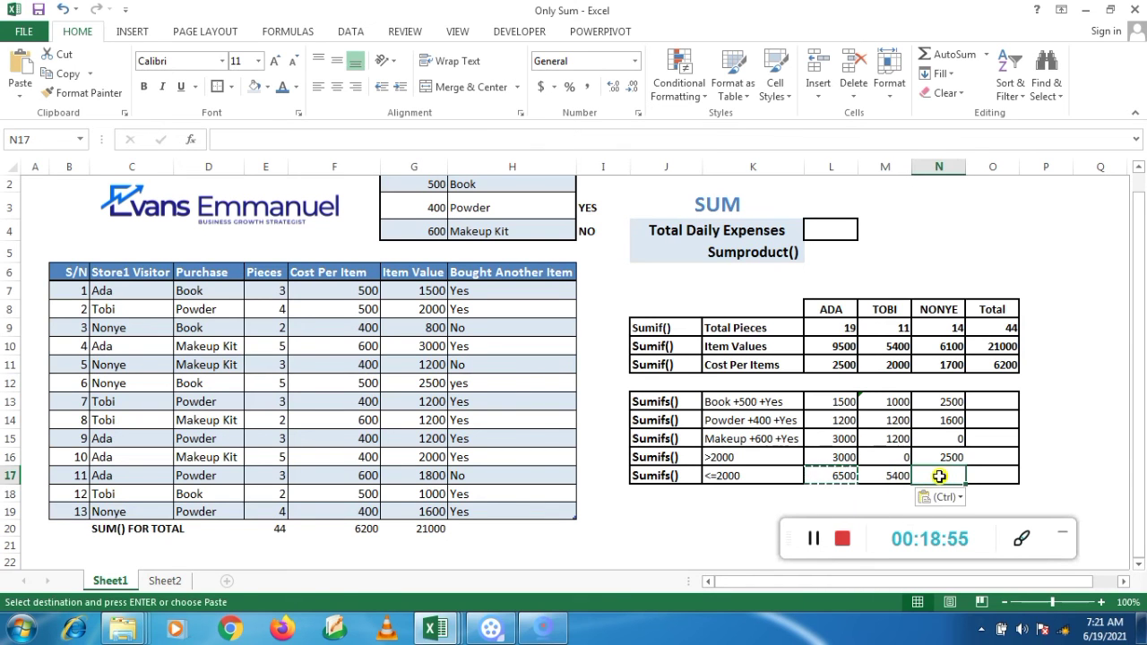
key(ctrl+v)
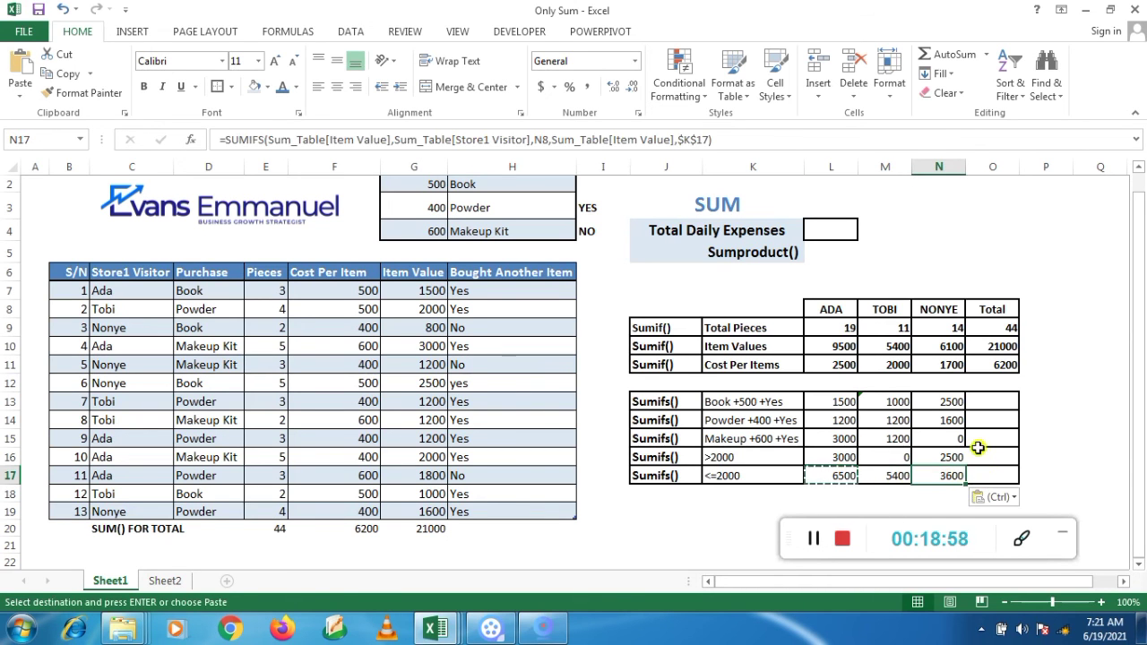
drag(964, 164, 971, 165)
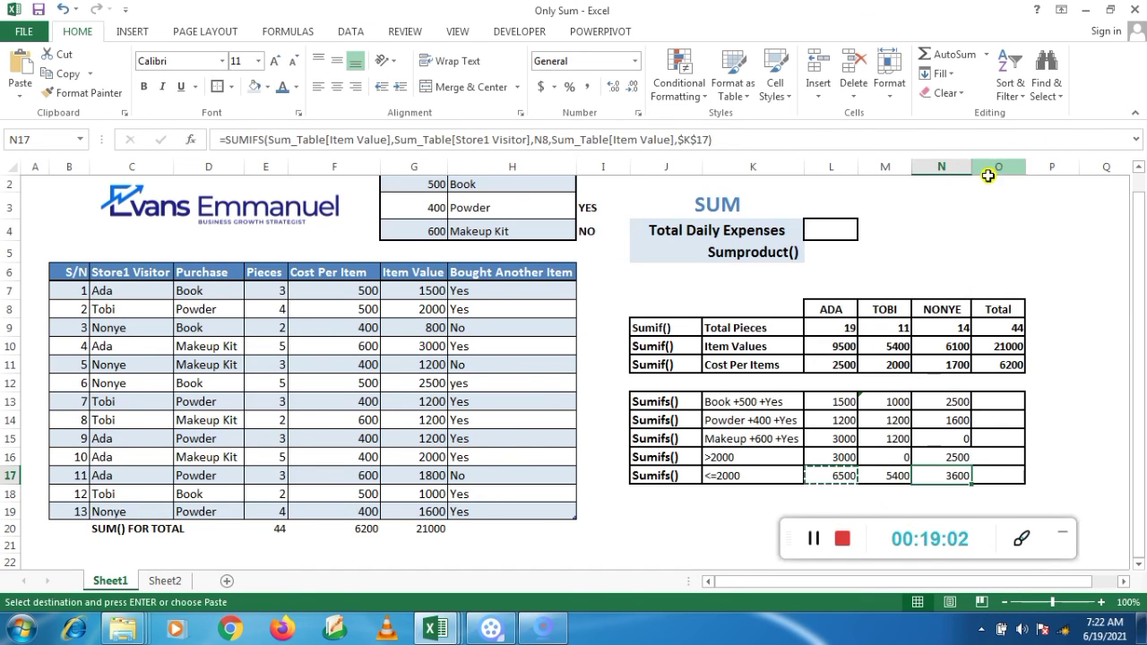
Try AutoSum on the whole SUMIFS block L13:N17 and undo it
click(983, 456)
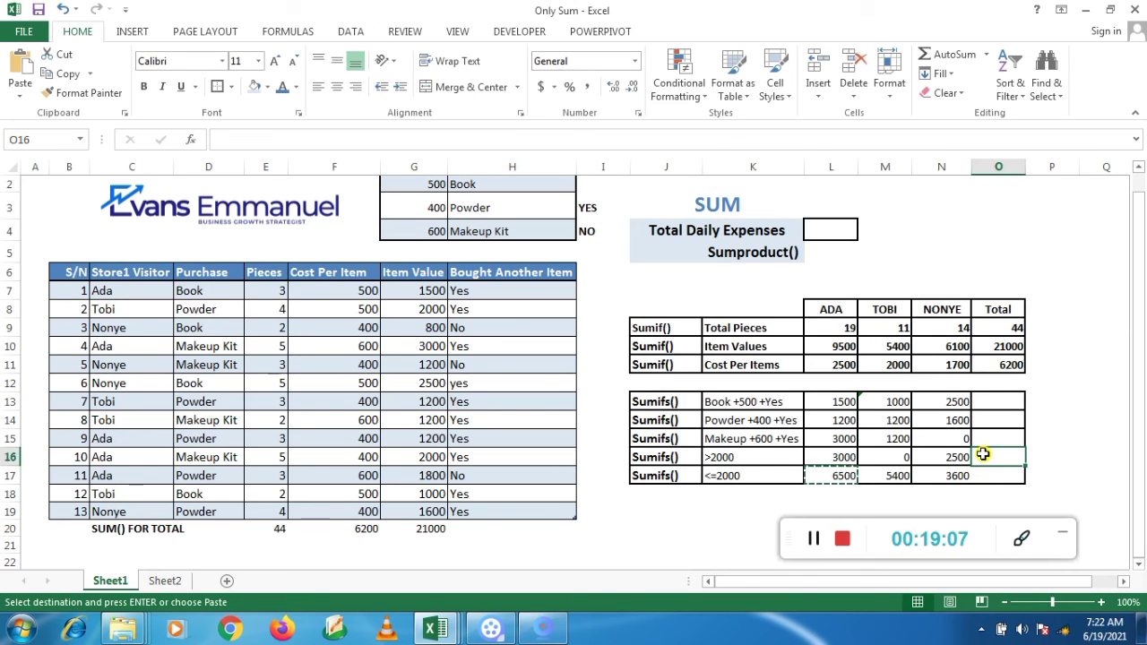
click(1001, 403)
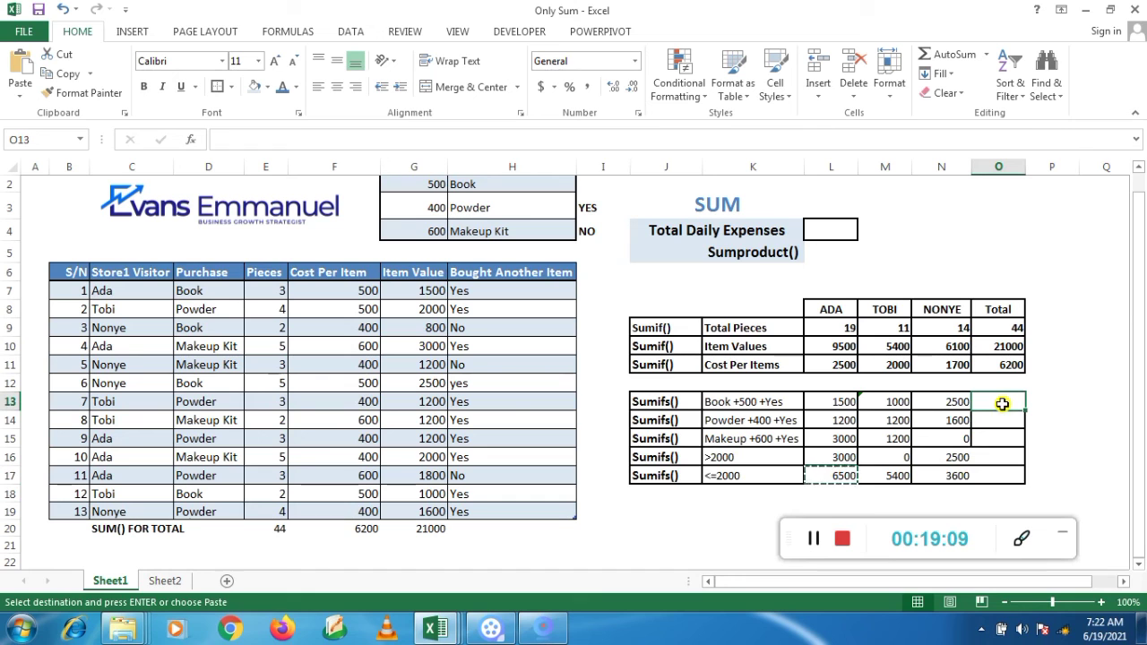
drag(829, 400, 932, 470)
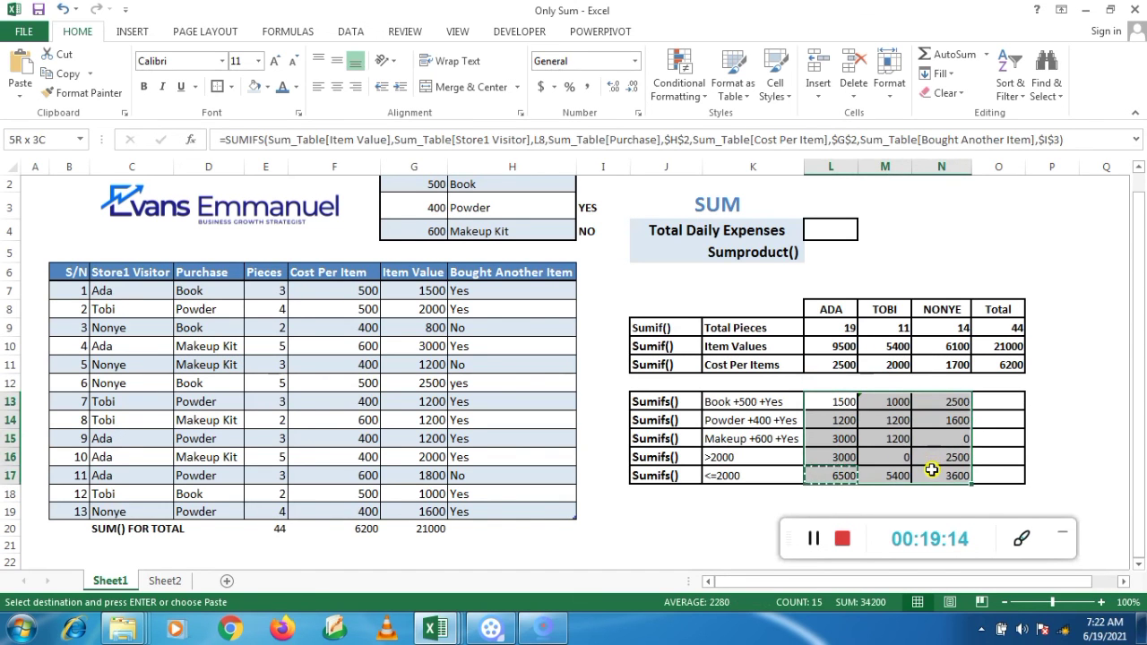
click(956, 54)
key(ctrl+z)
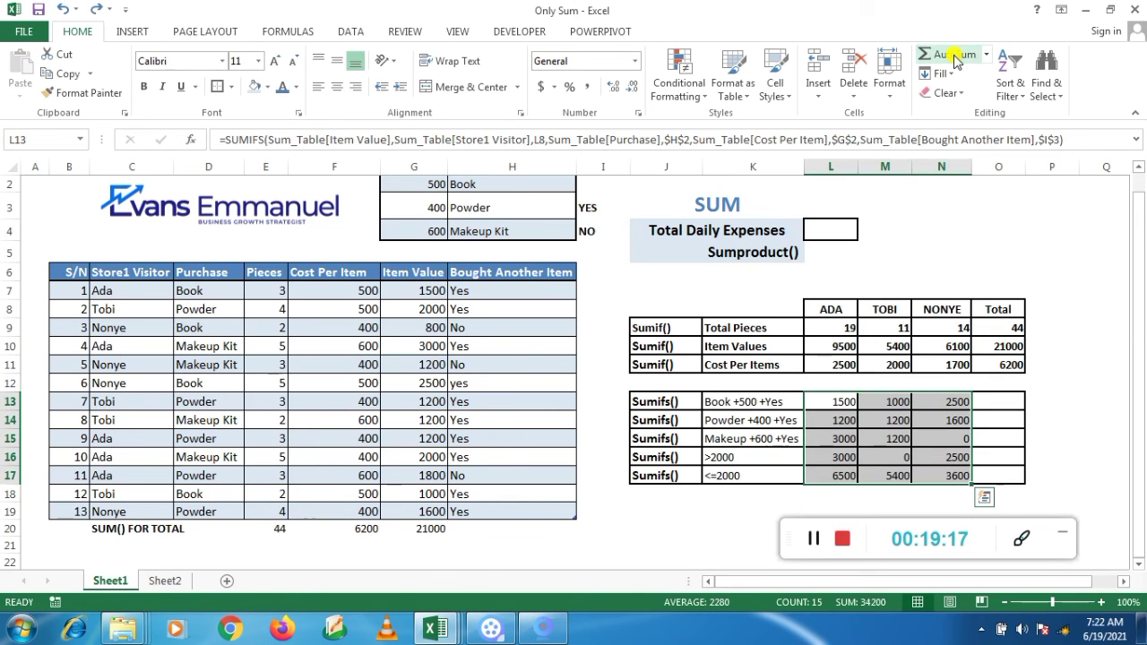
Total the Book +500 +Yes row in O13 by applying AutoSum to L13:N13
drag(847, 404, 952, 395)
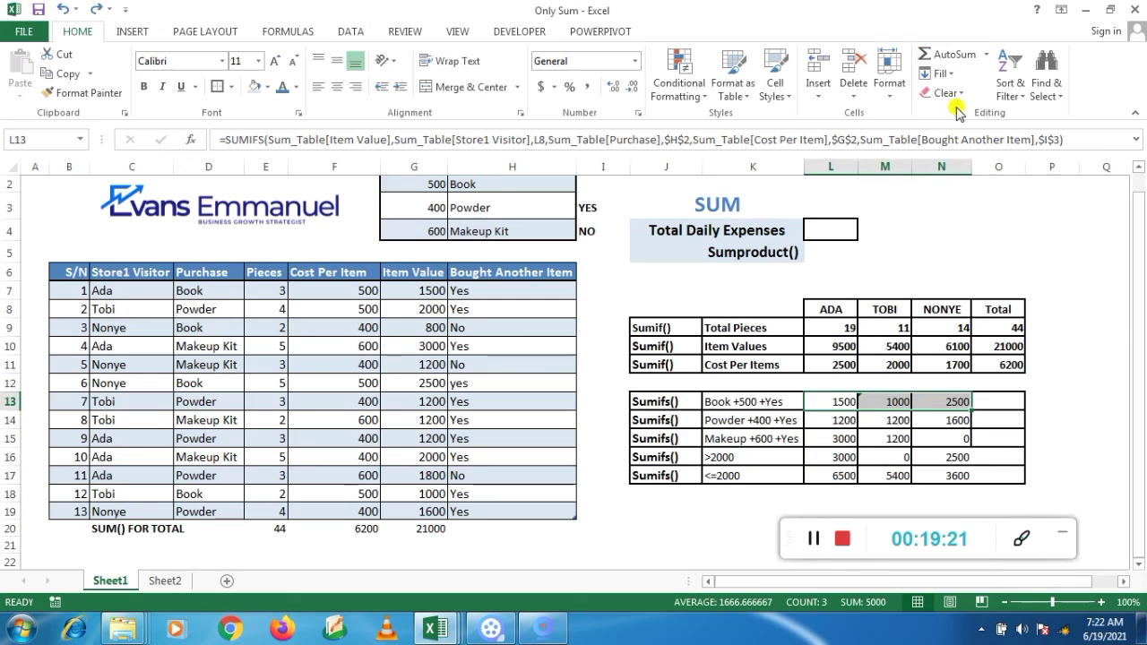
click(956, 55)
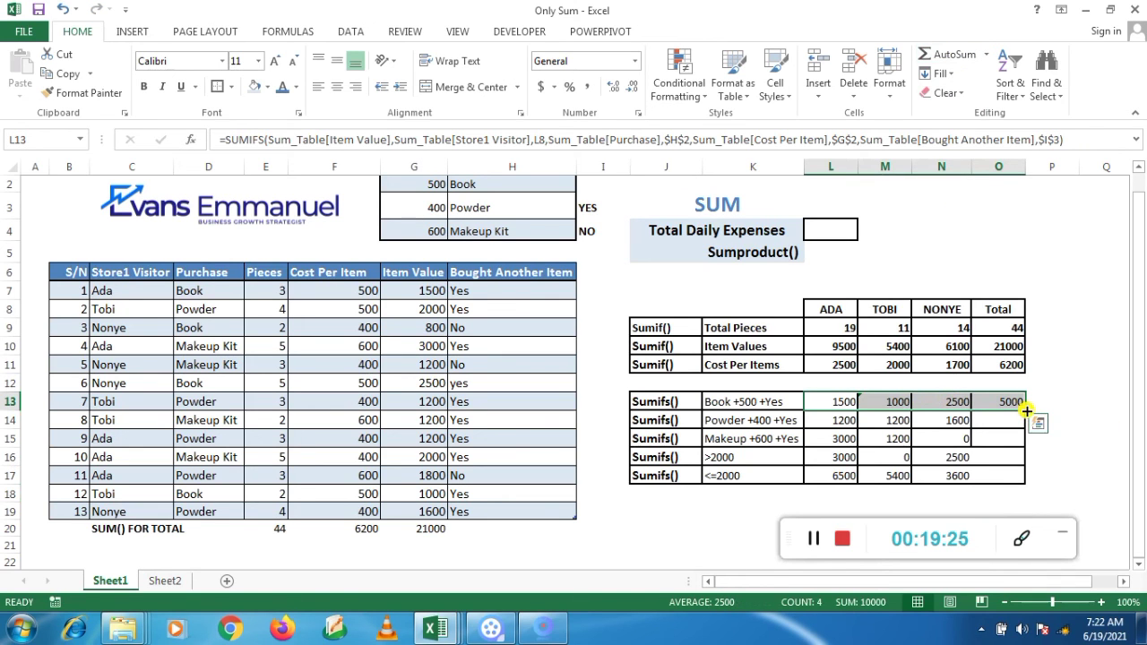
Fill the O13 total formula down through O17 to total the remaining SUMIFS rows
click(1065, 384)
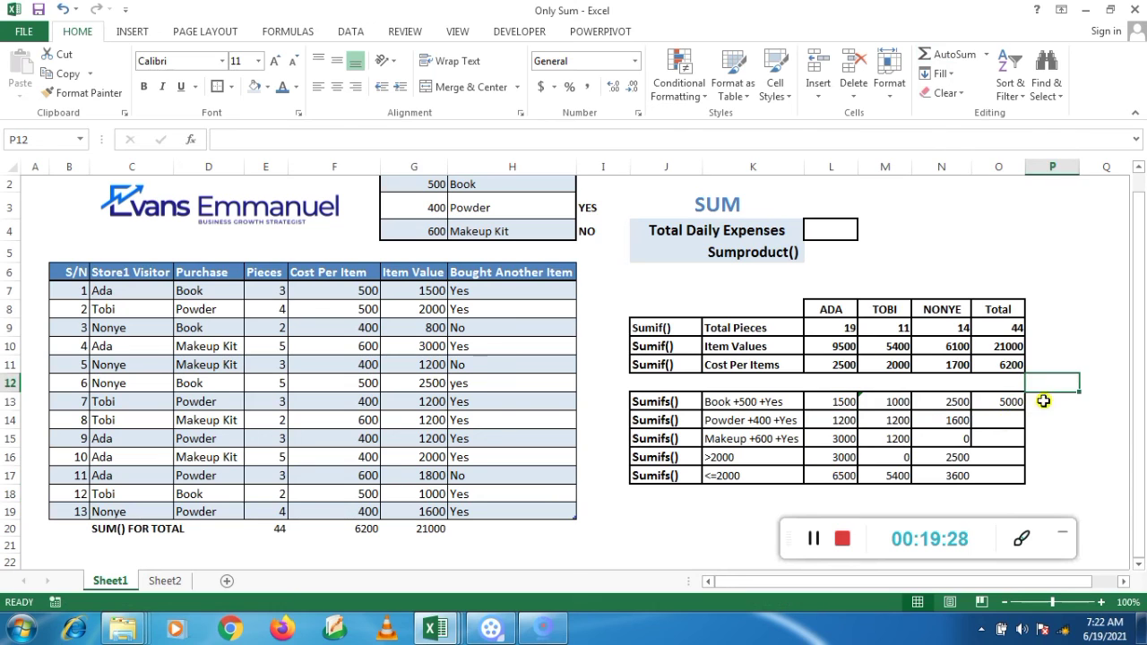
click(998, 400)
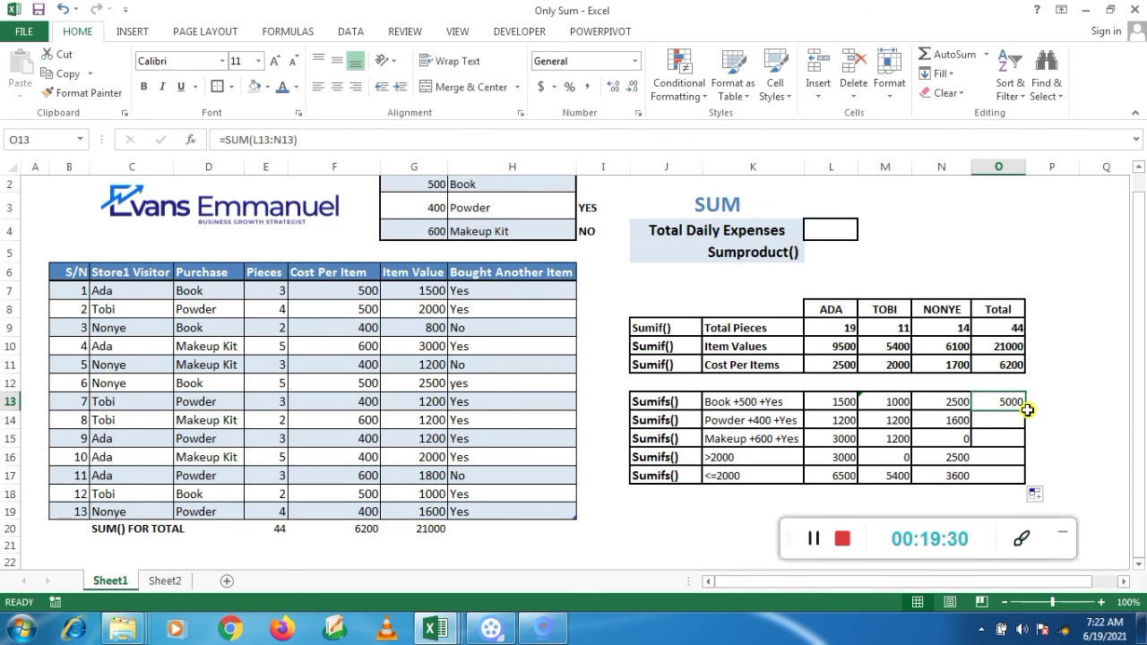
drag(1030, 410, 1030, 479)
click(926, 462)
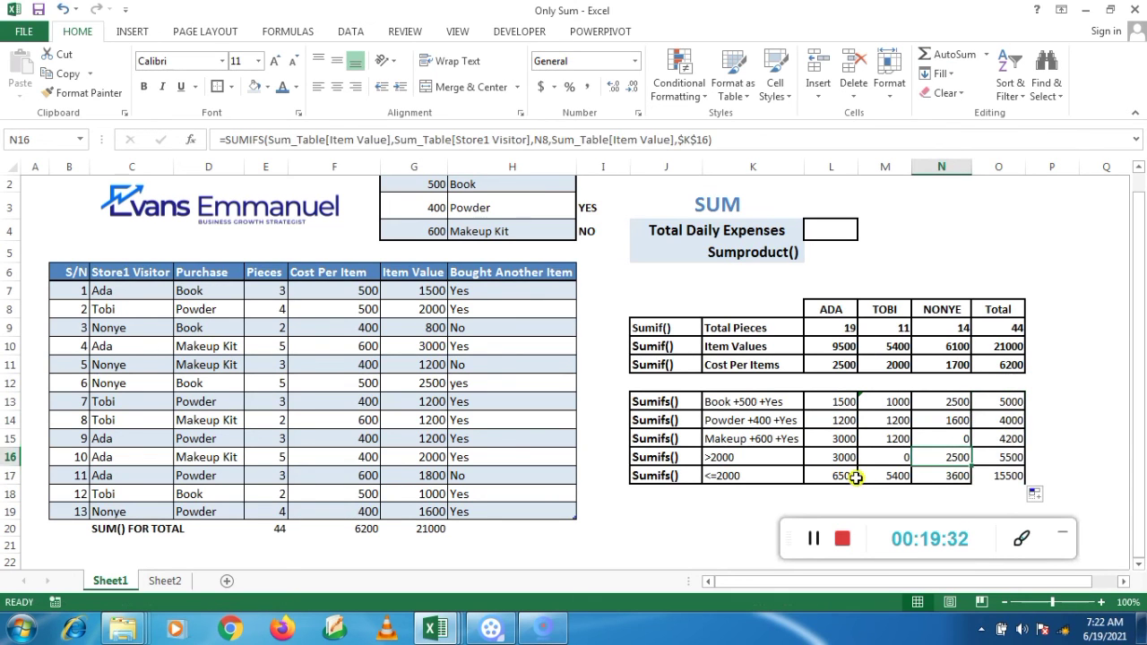
Check the O17 total formula and the combined sum of the >2000 and <=2000 totals in O16:O17
click(964, 525)
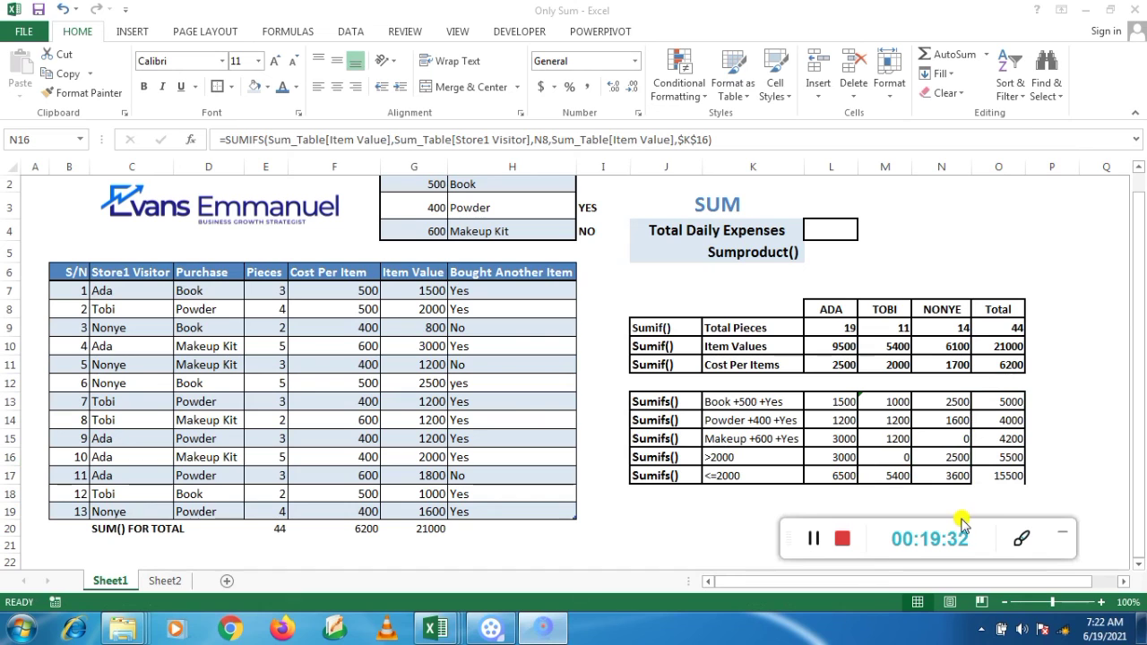
click(1003, 483)
click(1003, 477)
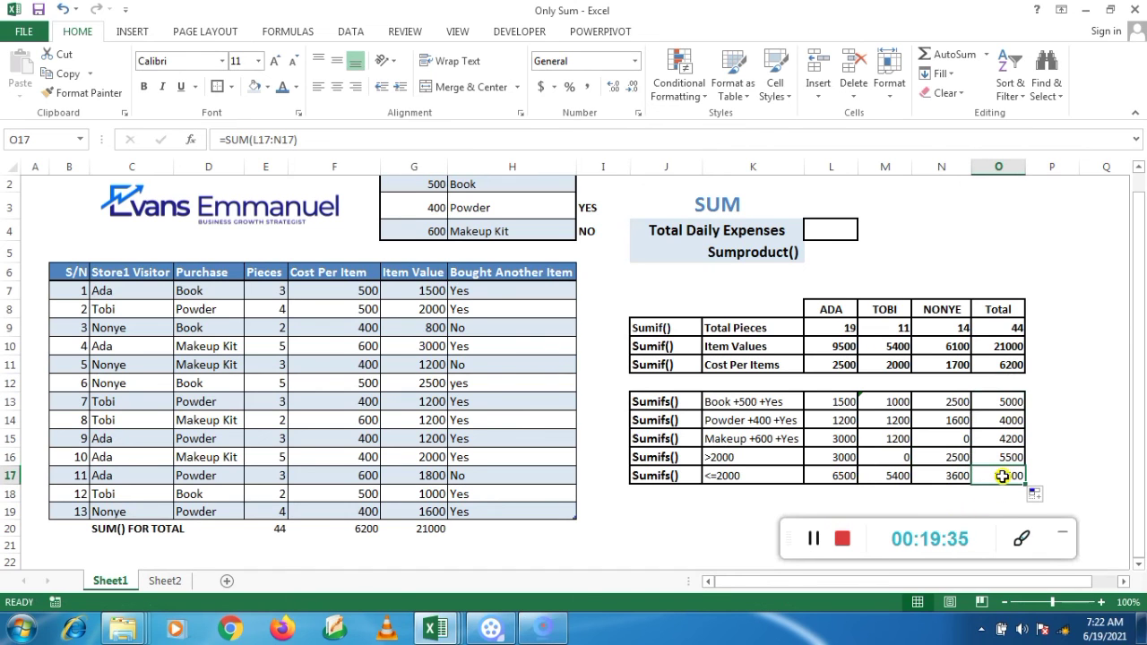
drag(1016, 457, 1014, 473)
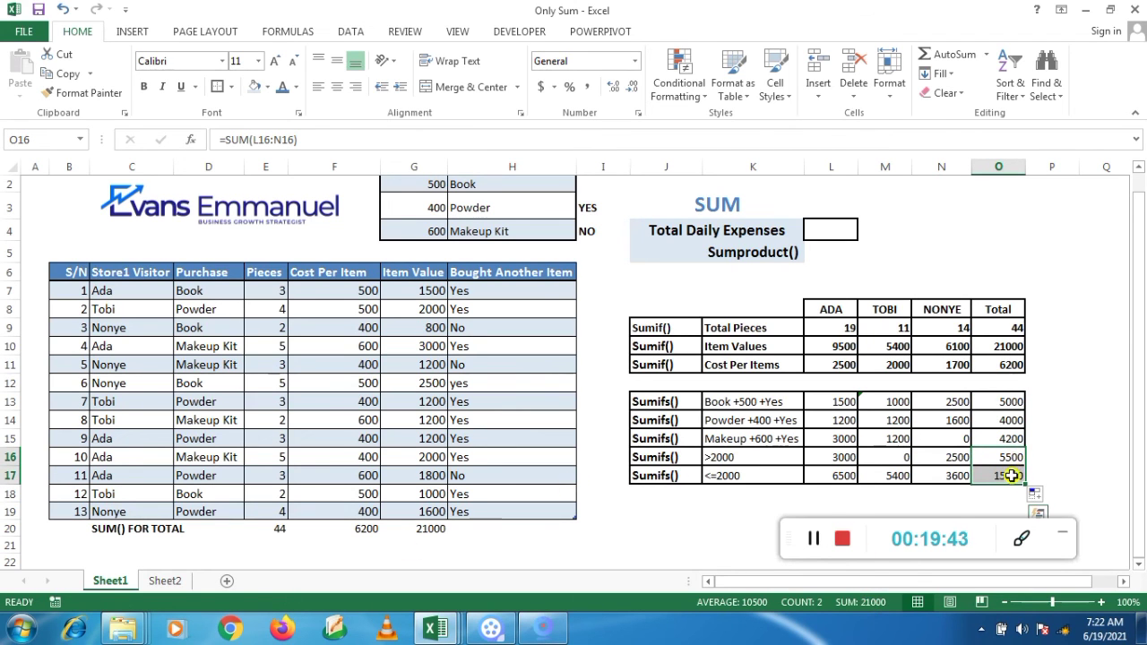
click(1056, 274)
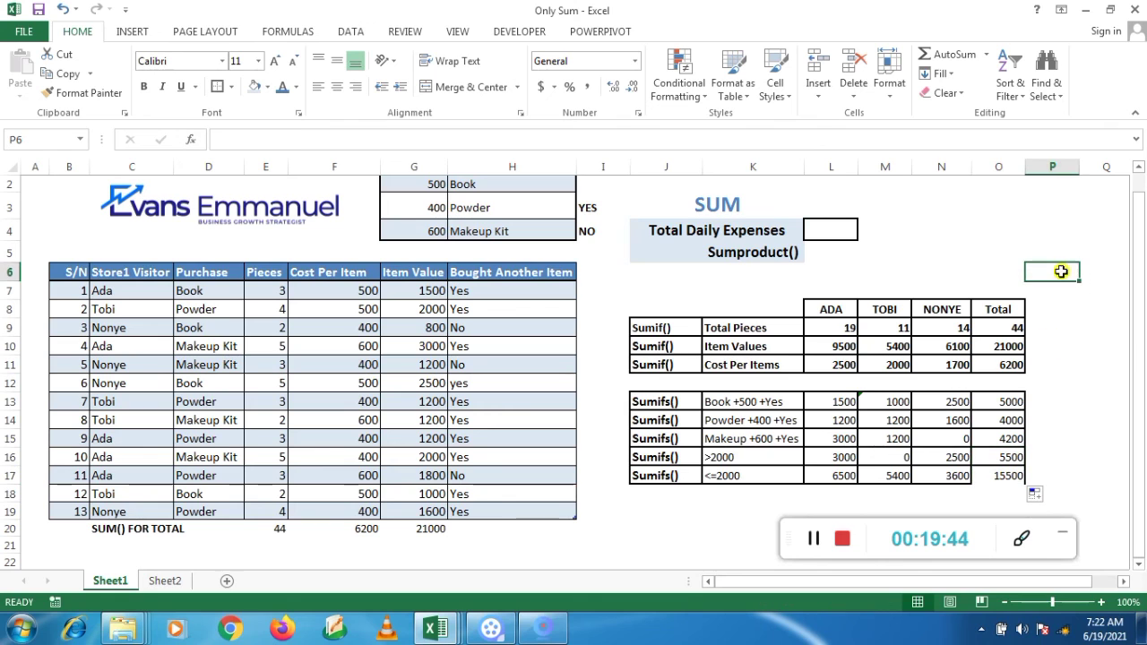
Try a SUMPRODUCT of the Cost Per Item and Item Value columns in the Total Daily Expenses cell L4
click(832, 249)
click(829, 232)
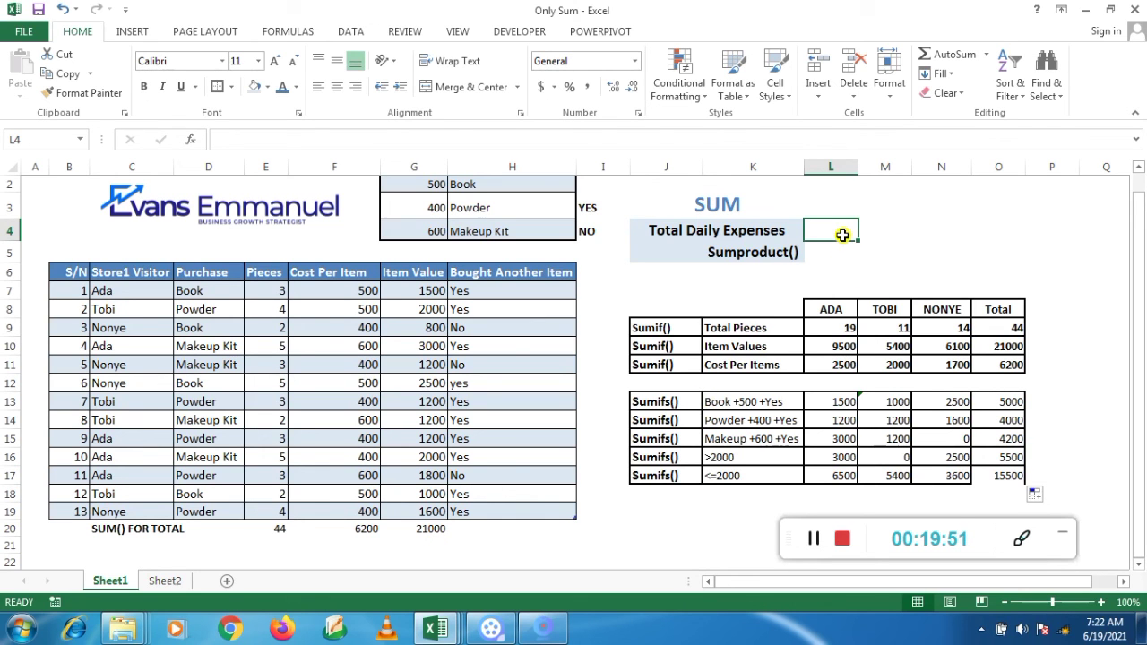
text(=sump)
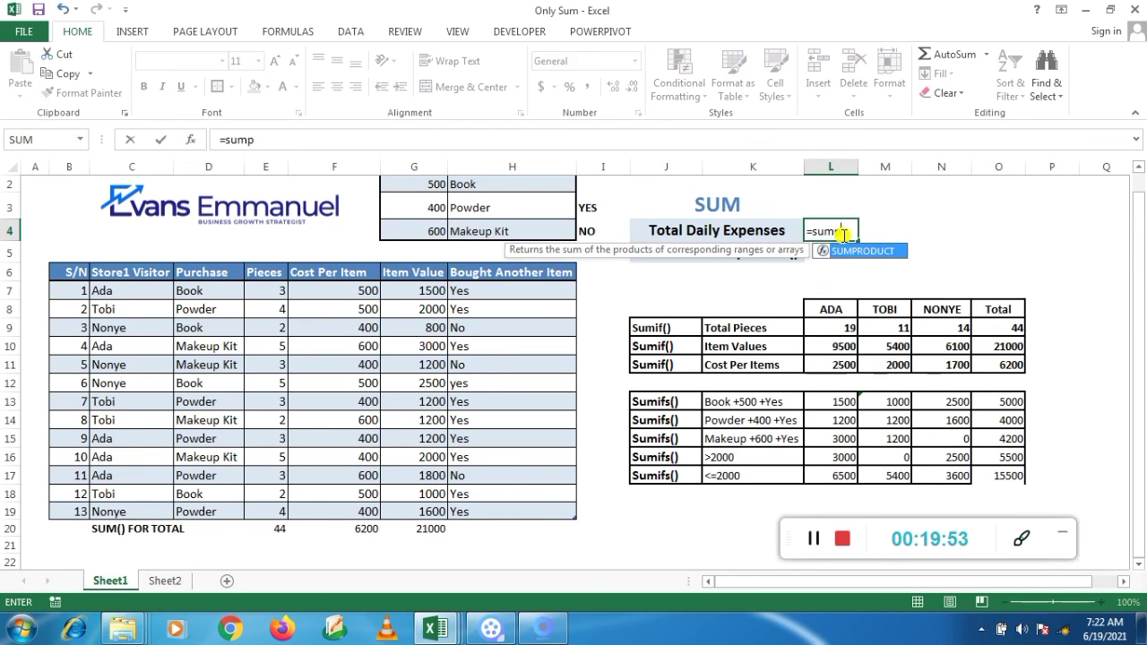
text(roduct)
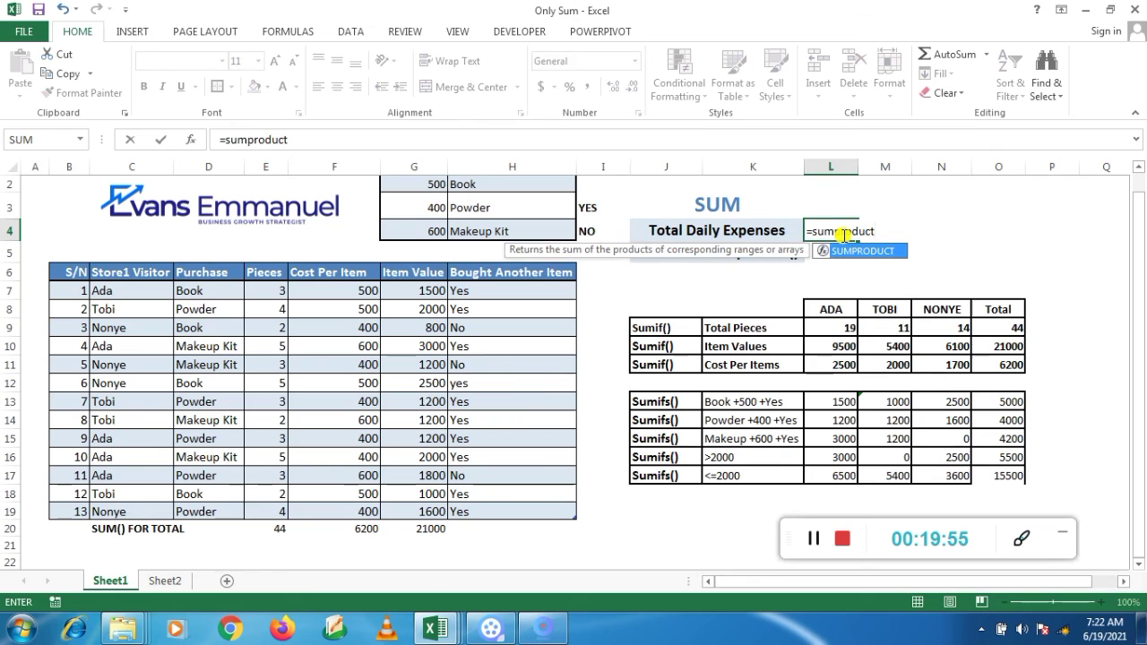
text(()
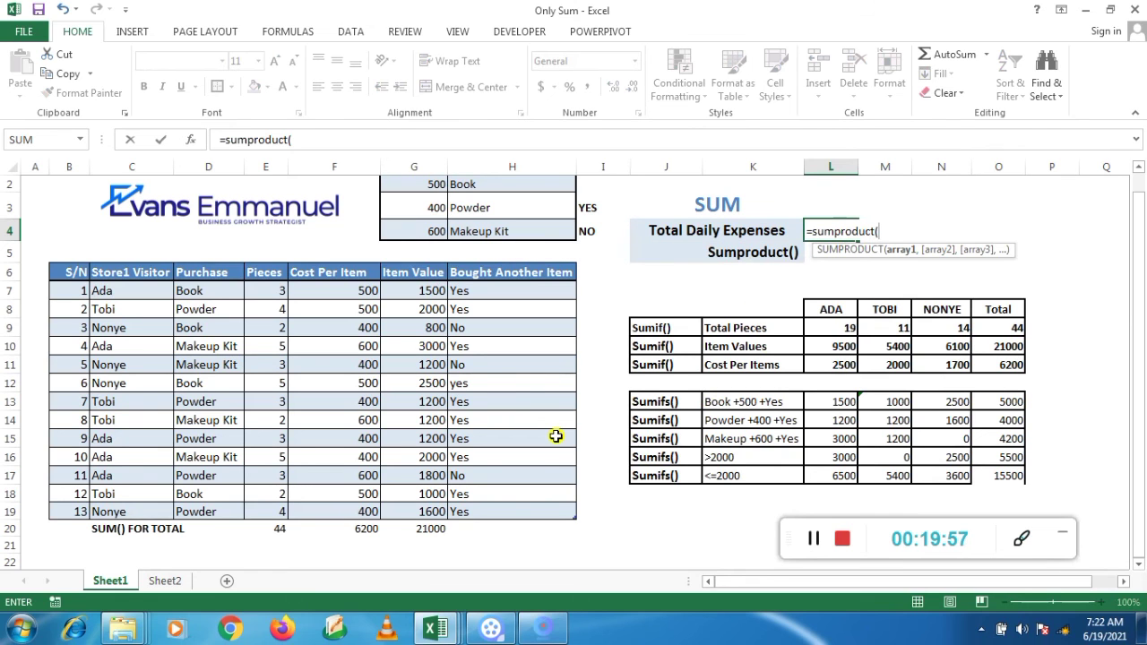
drag(351, 286, 339, 513)
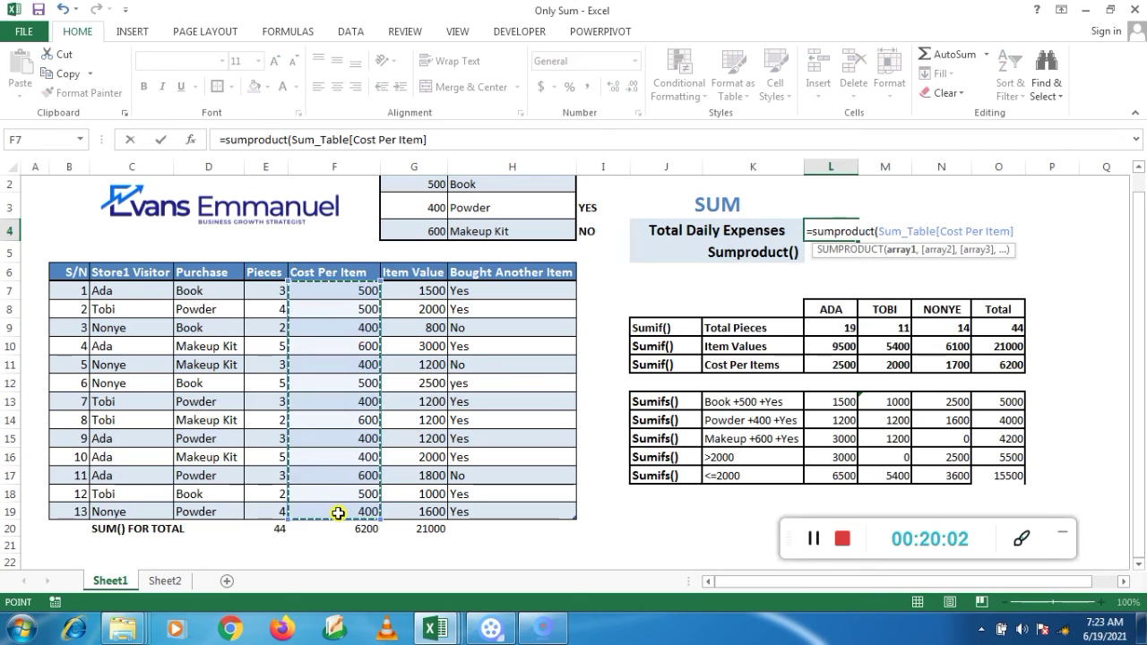
text(,)
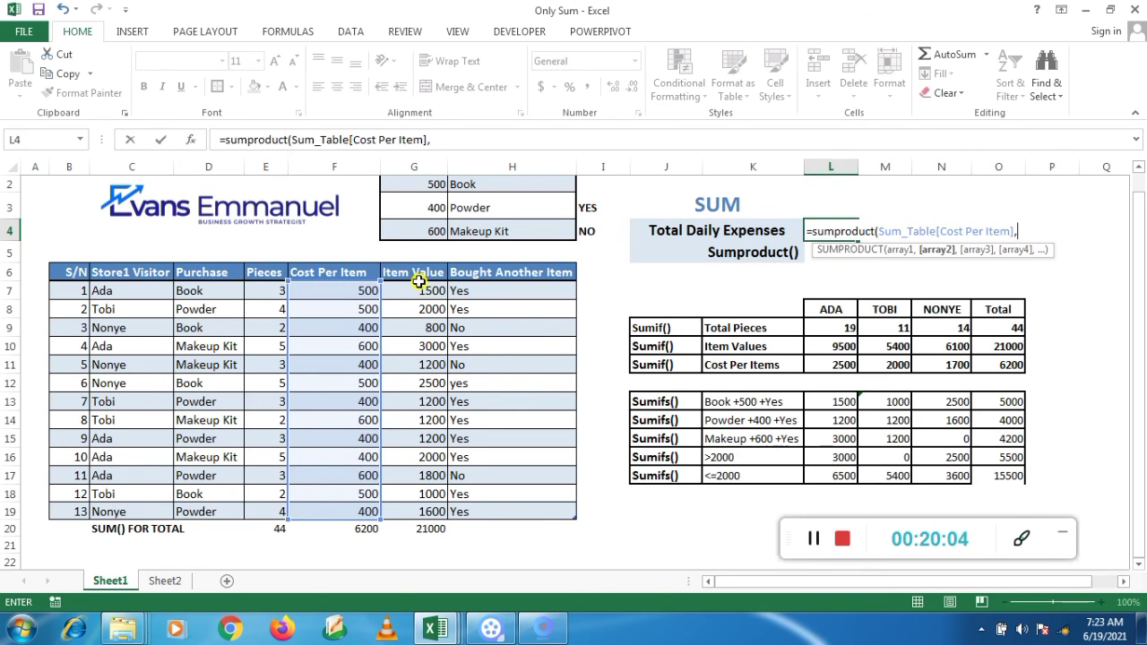
drag(423, 289, 413, 507)
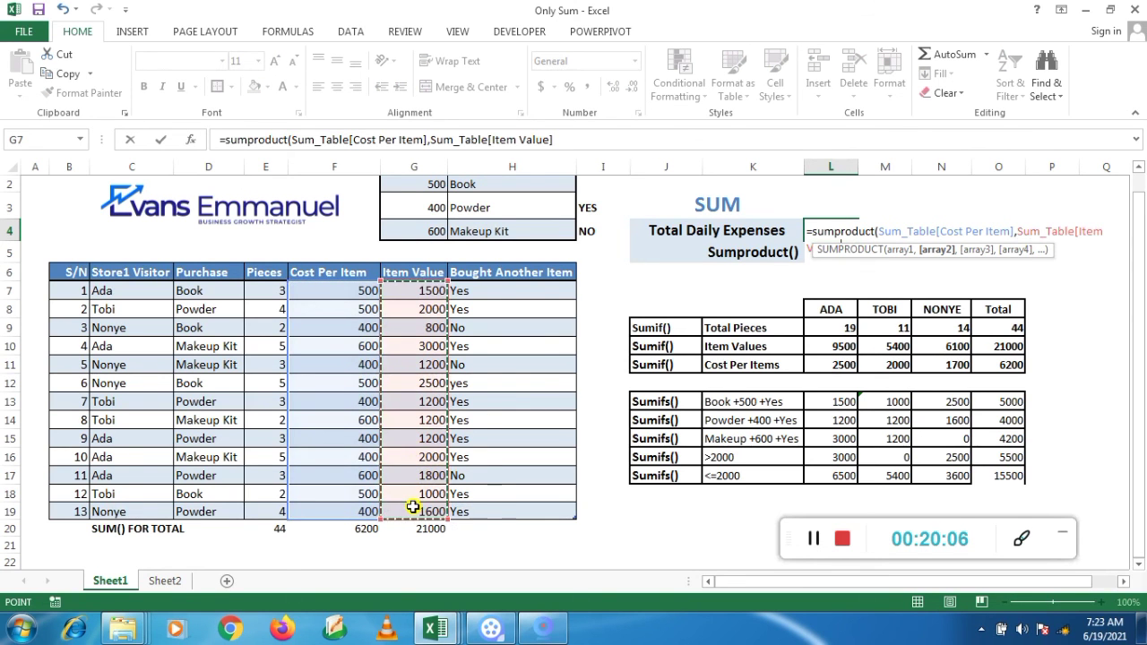
key(Return)
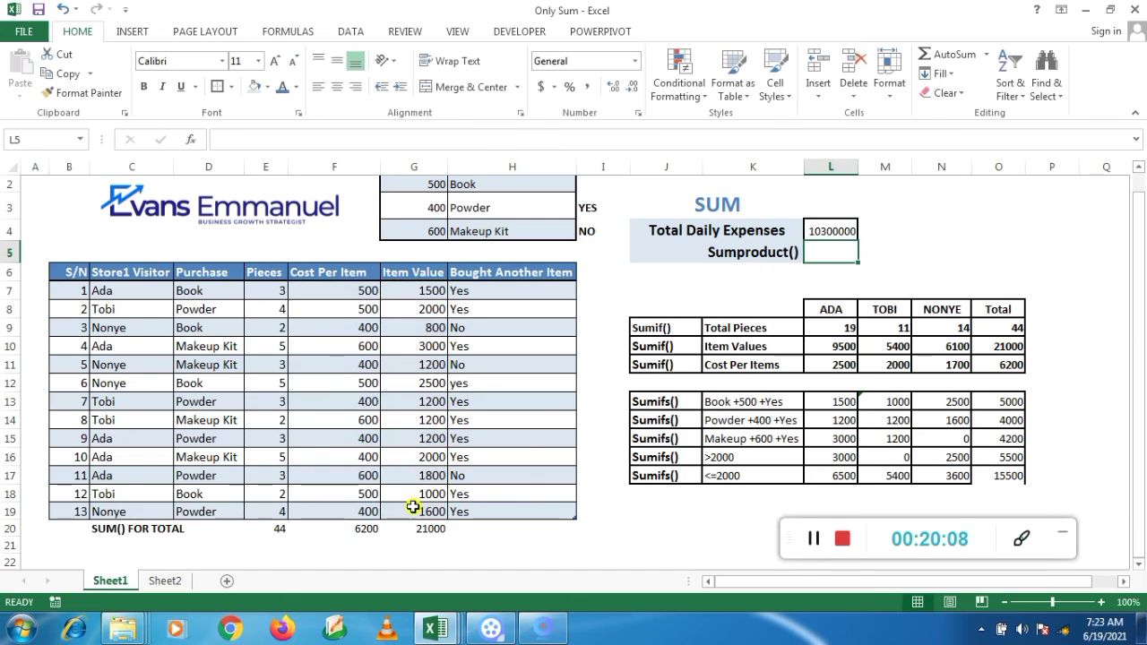
click(816, 544)
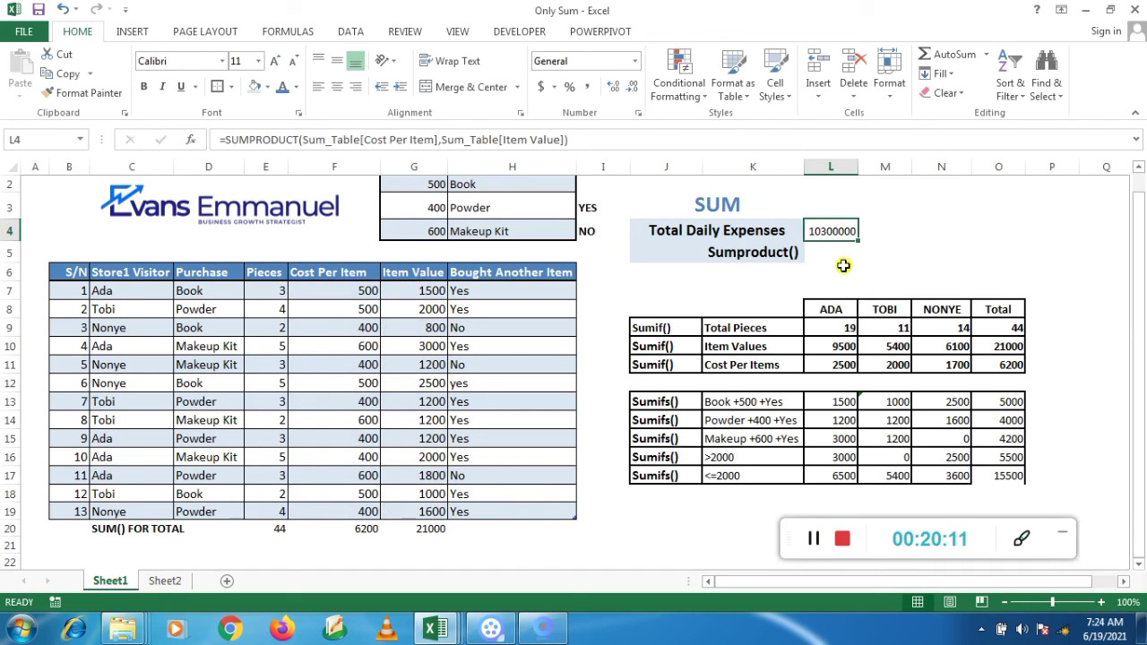
click(844, 266)
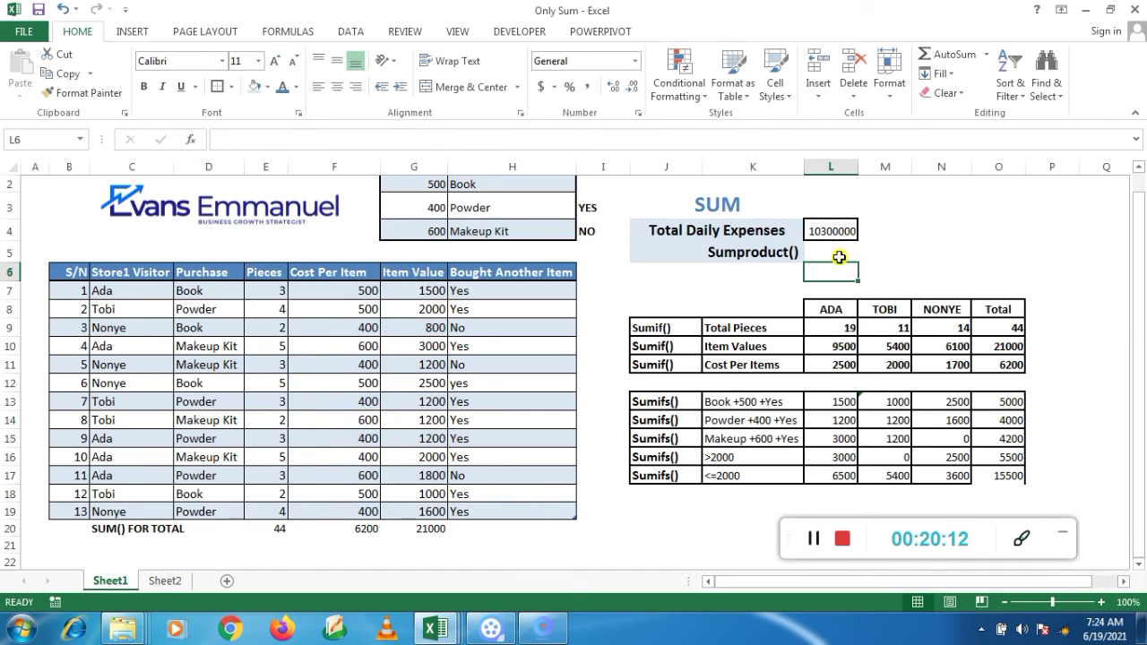
Replace the L4 formula with a SUM of the Pieces column, and erase it back to =sum
click(836, 230)
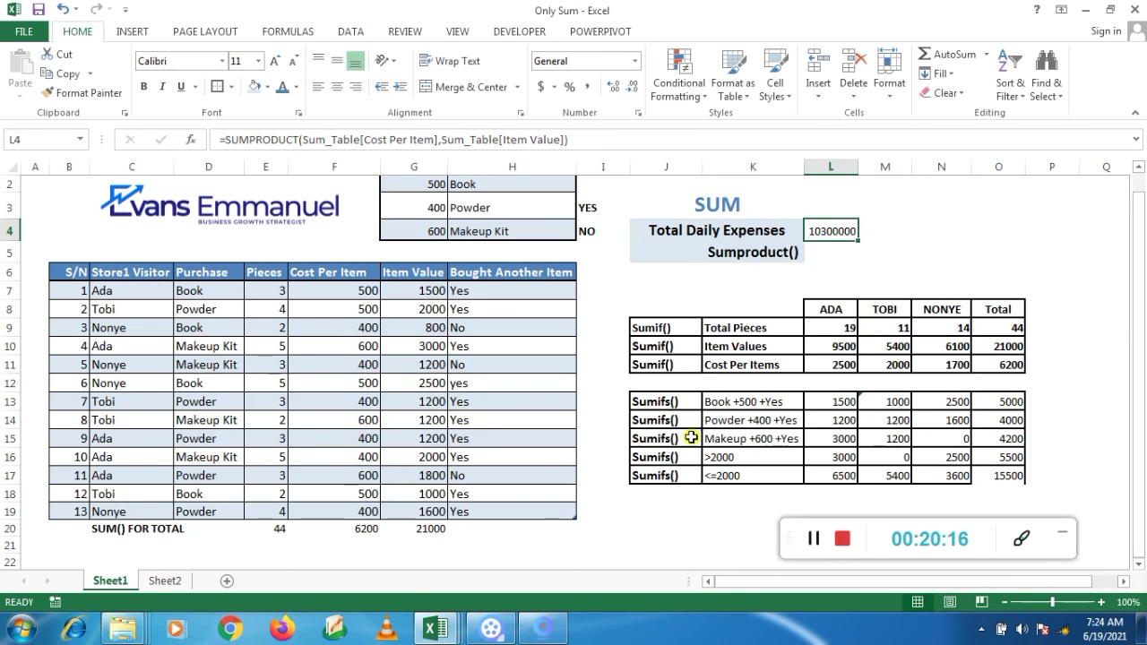
text(=s)
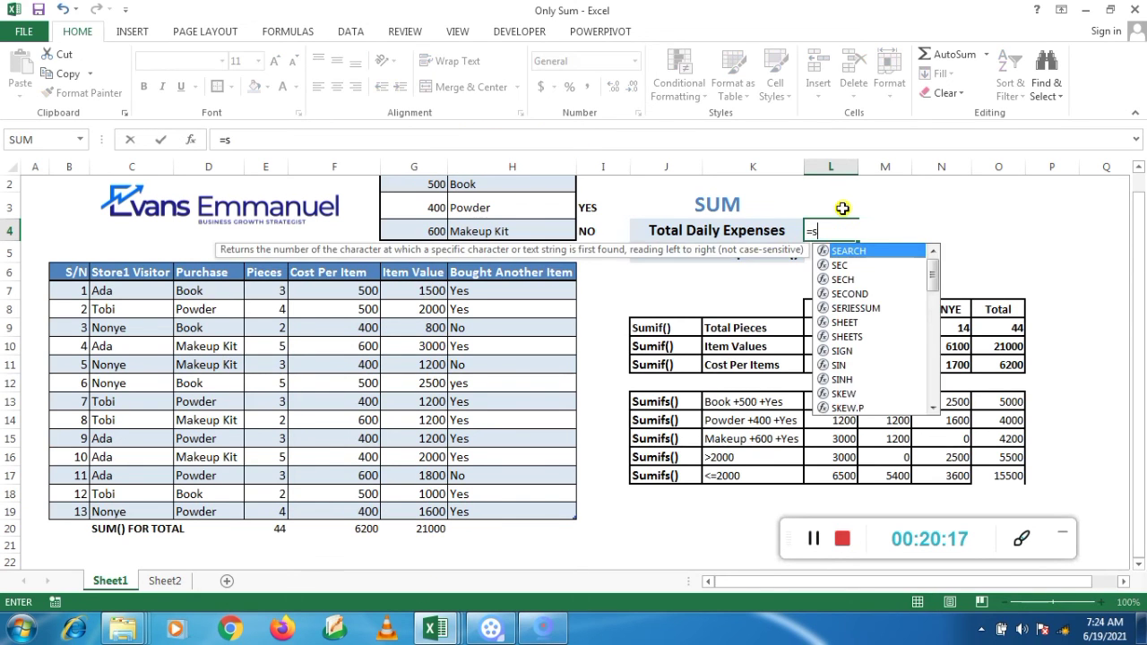
text(um()
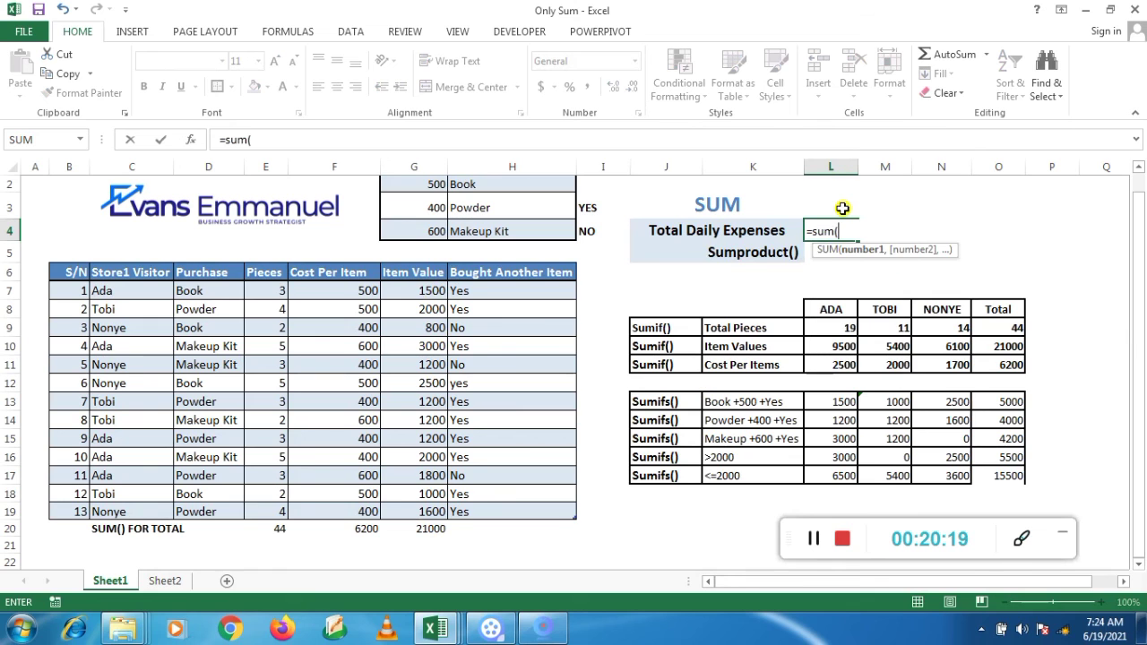
drag(275, 285, 279, 512)
text(,)
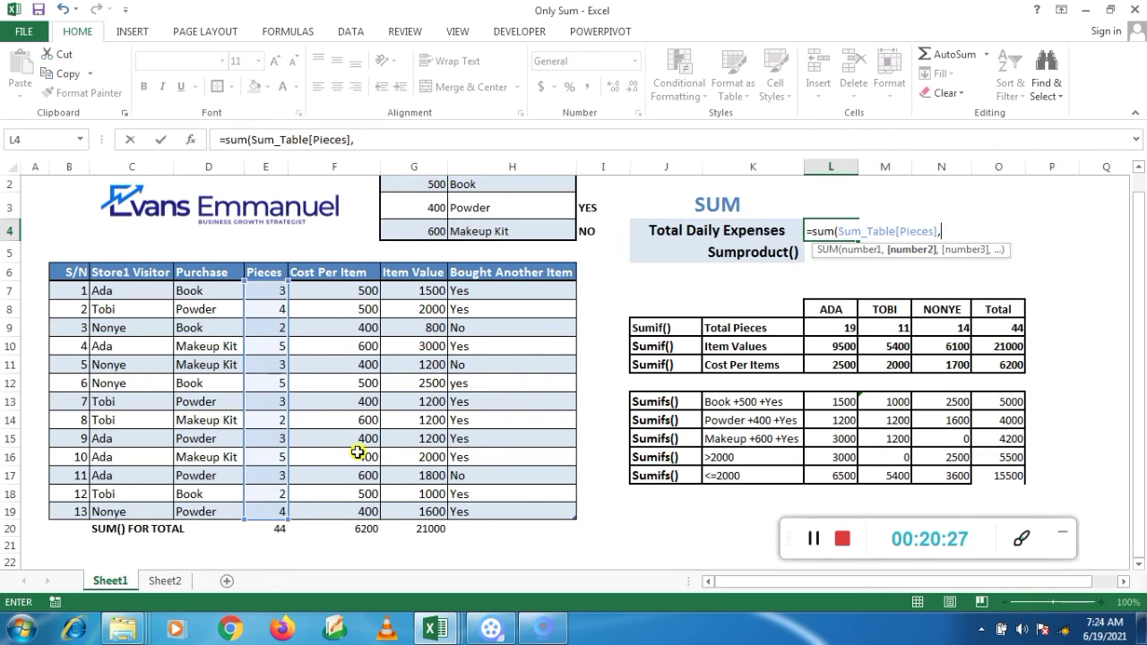
key(BackSpace)
key(BackSpace)
key(BackSpace)
key(BackSpace)
key(BackSpace)
key(BackSpace)
key(BackSpace)
key(BackSpace)
key(BackSpace)
key(BackSpace)
key(BackSpace)
key(BackSpace)
key(BackSpace)
key(BackSpace)
key(BackSpace)
key(BackSpace)
key(BackSpace)
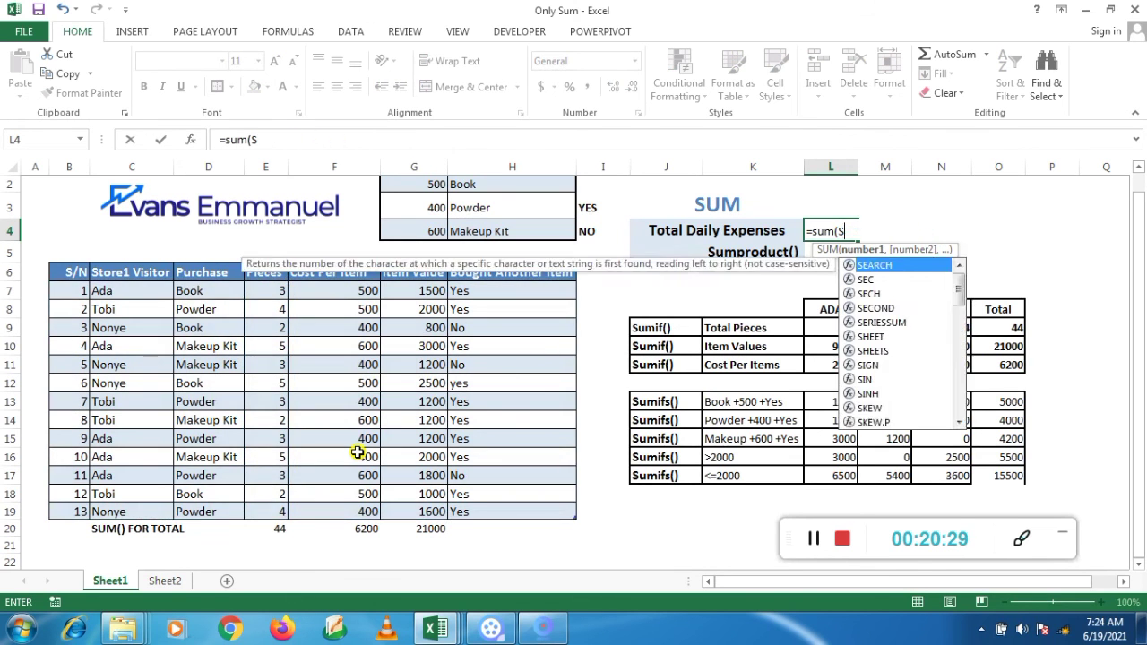
key(BackSpace)
key(BackSpace)
Complete the L4 formula as =SUMPRODUCT(Sum_Table[Pieces],Sum_Table[Cost Per Item])
text(produ)
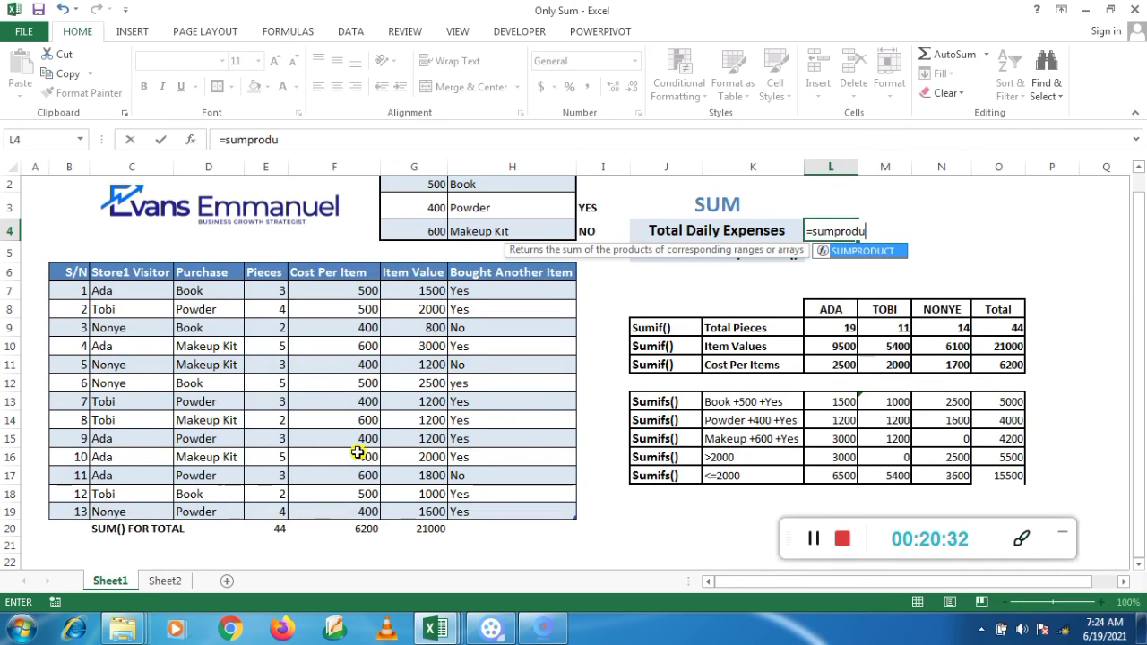
double_click(861, 252)
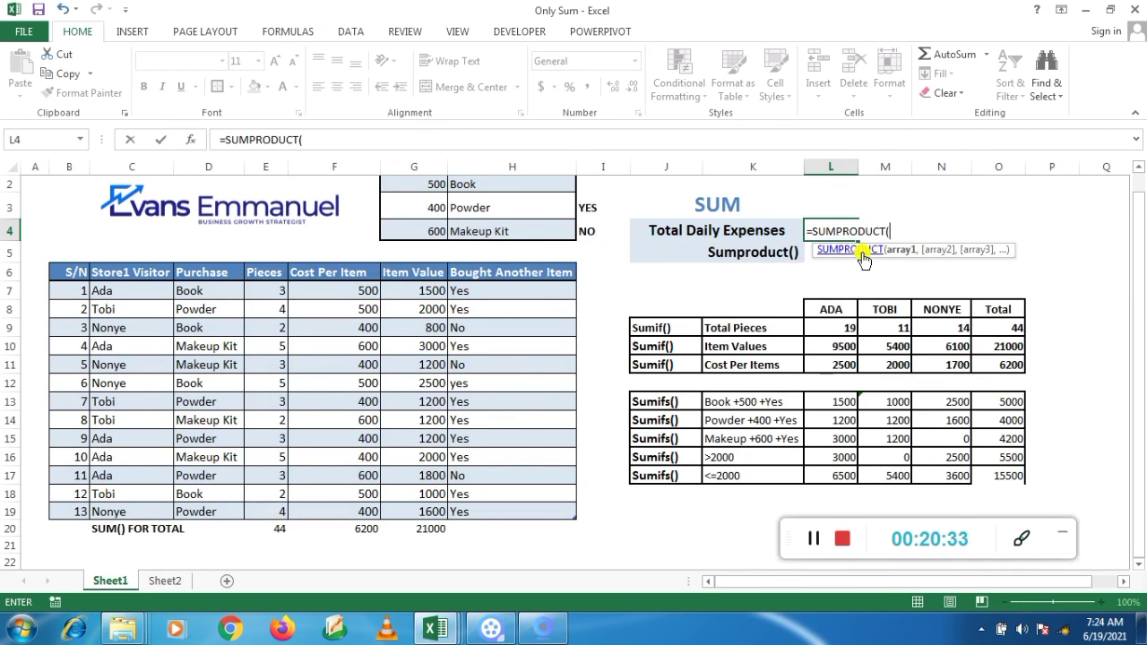
drag(277, 296, 275, 506)
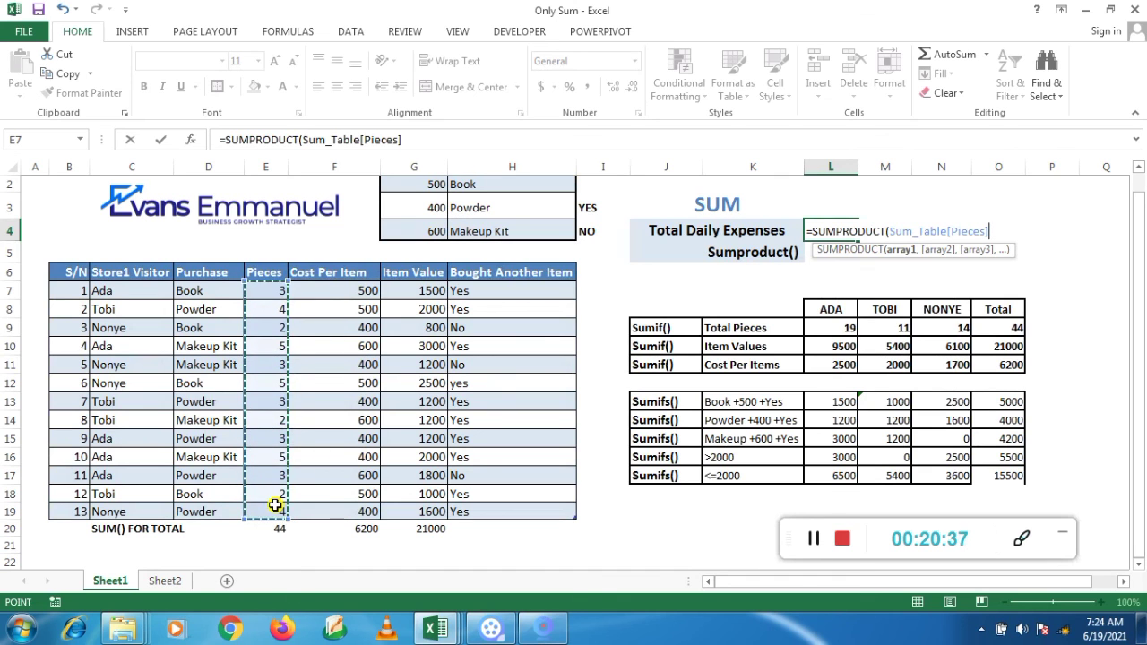
text(,)
click(328, 299)
drag(328, 299, 322, 512)
text())
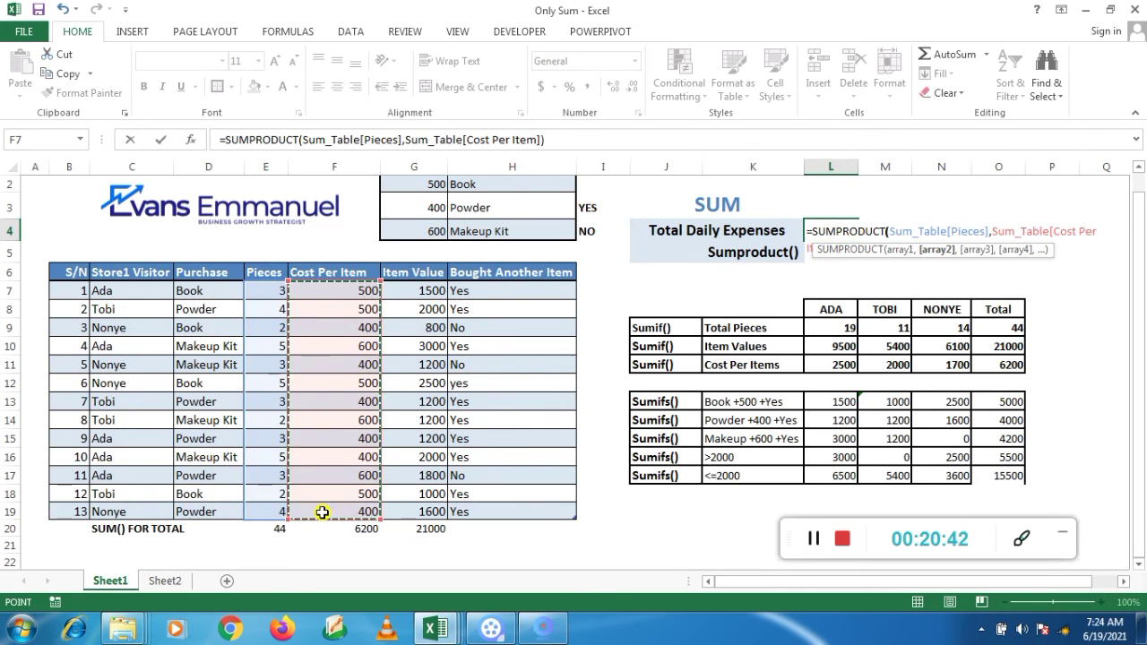
click(811, 540)
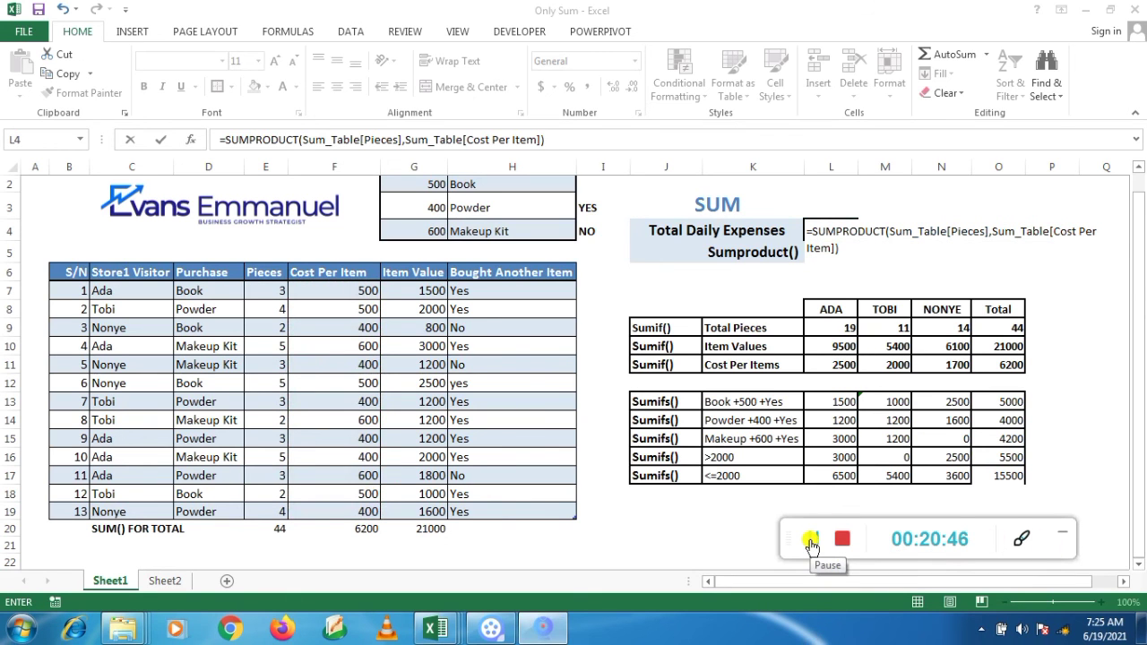
click(764, 524)
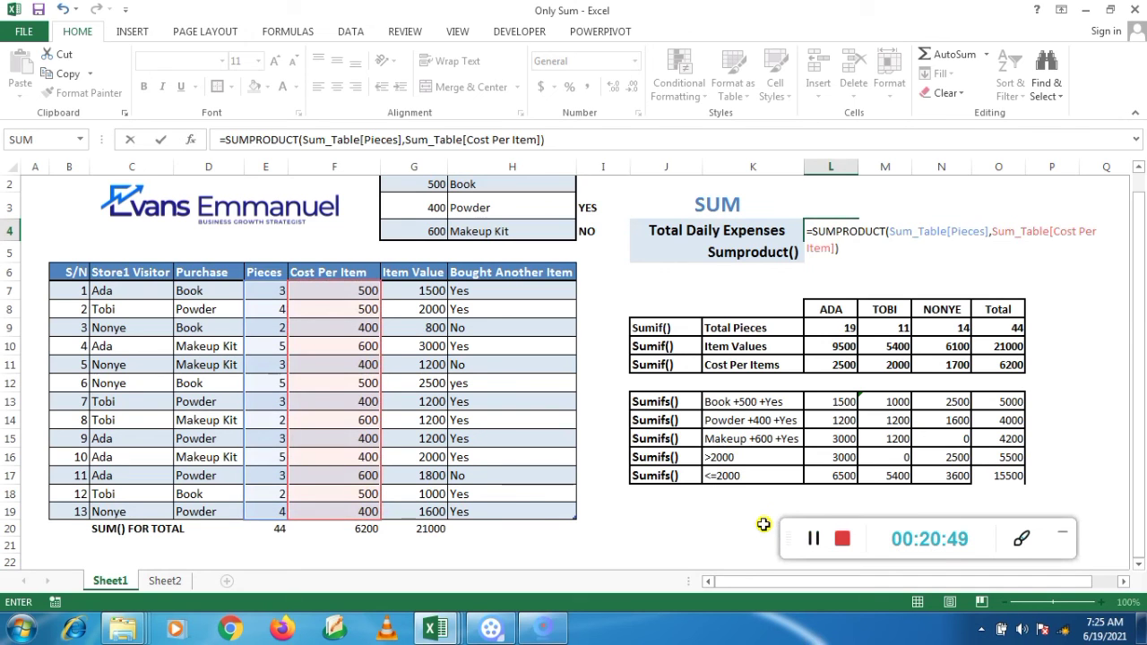
key(Return)
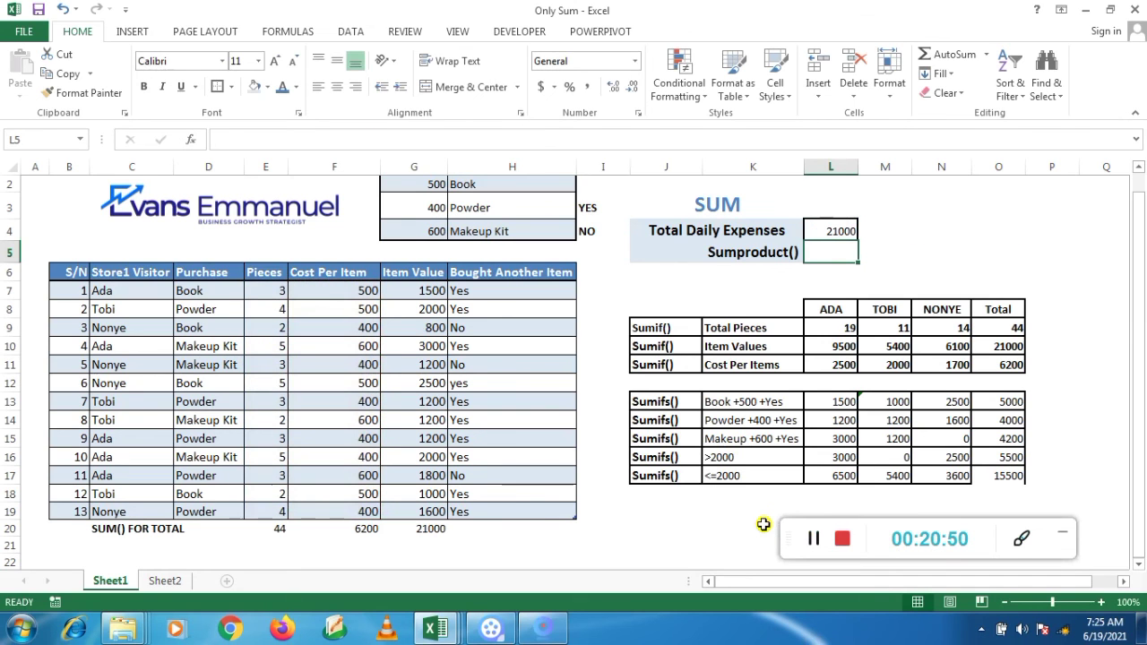
Compare the Total Daily Expenses result in L4 with the Item Value column total in G20
click(840, 232)
click(428, 536)
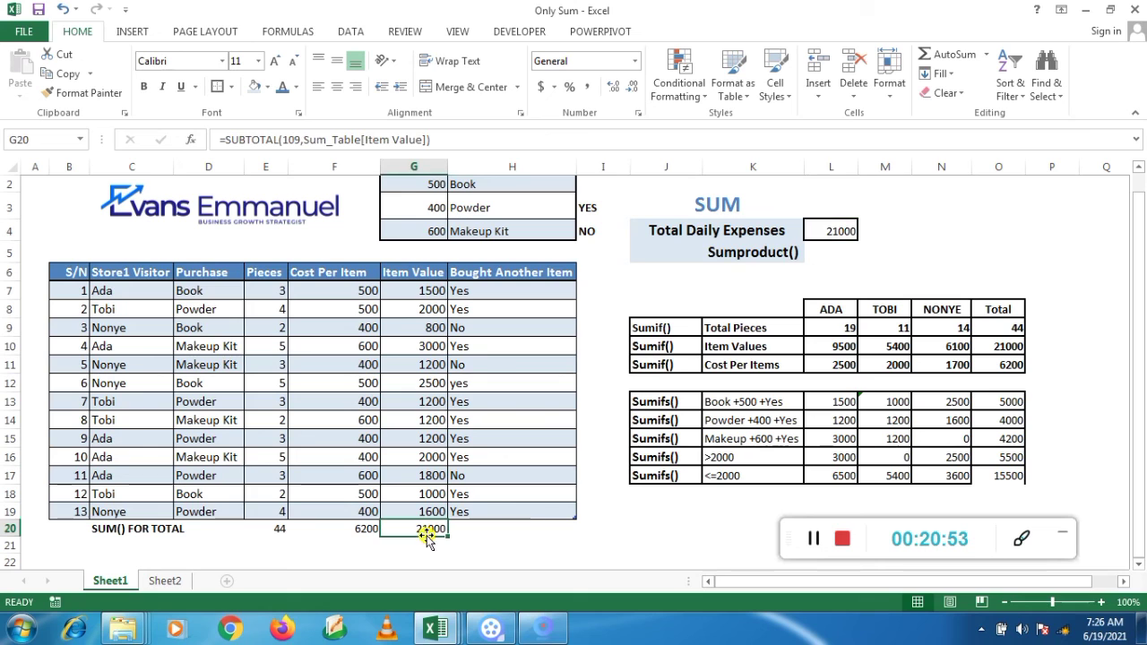
click(842, 230)
click(726, 365)
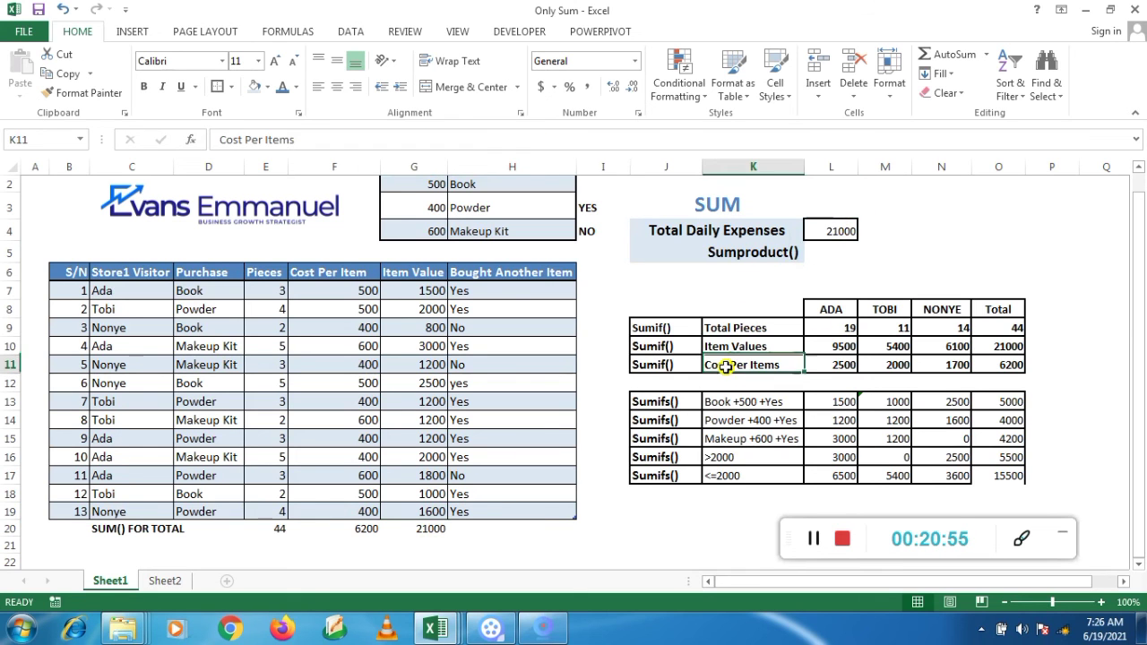
click(638, 306)
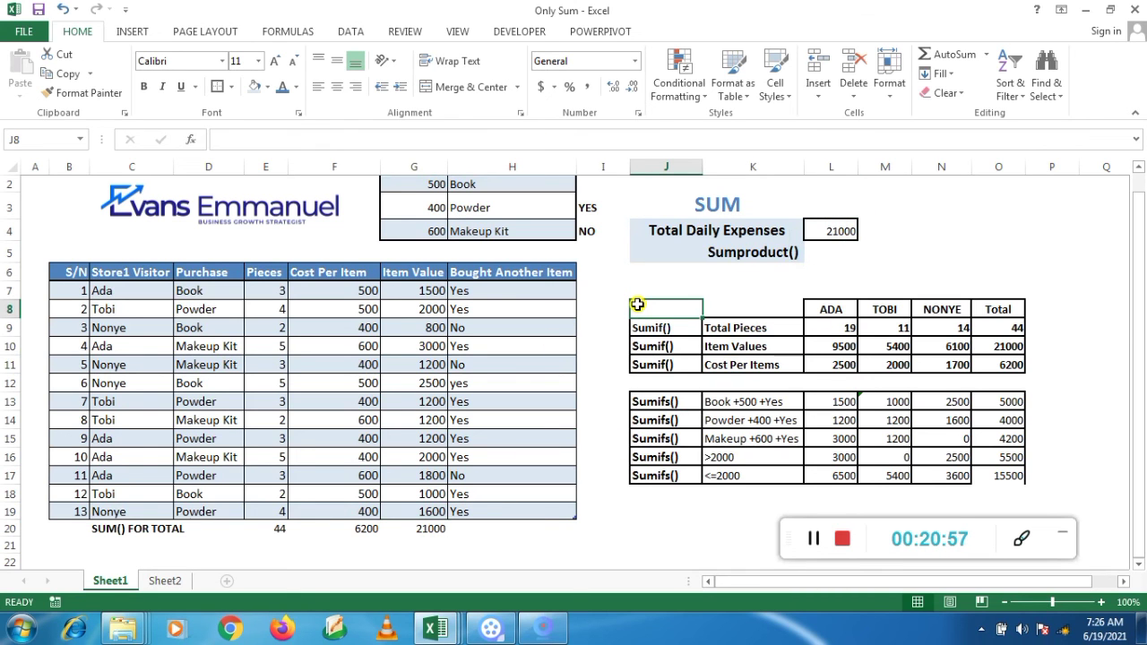